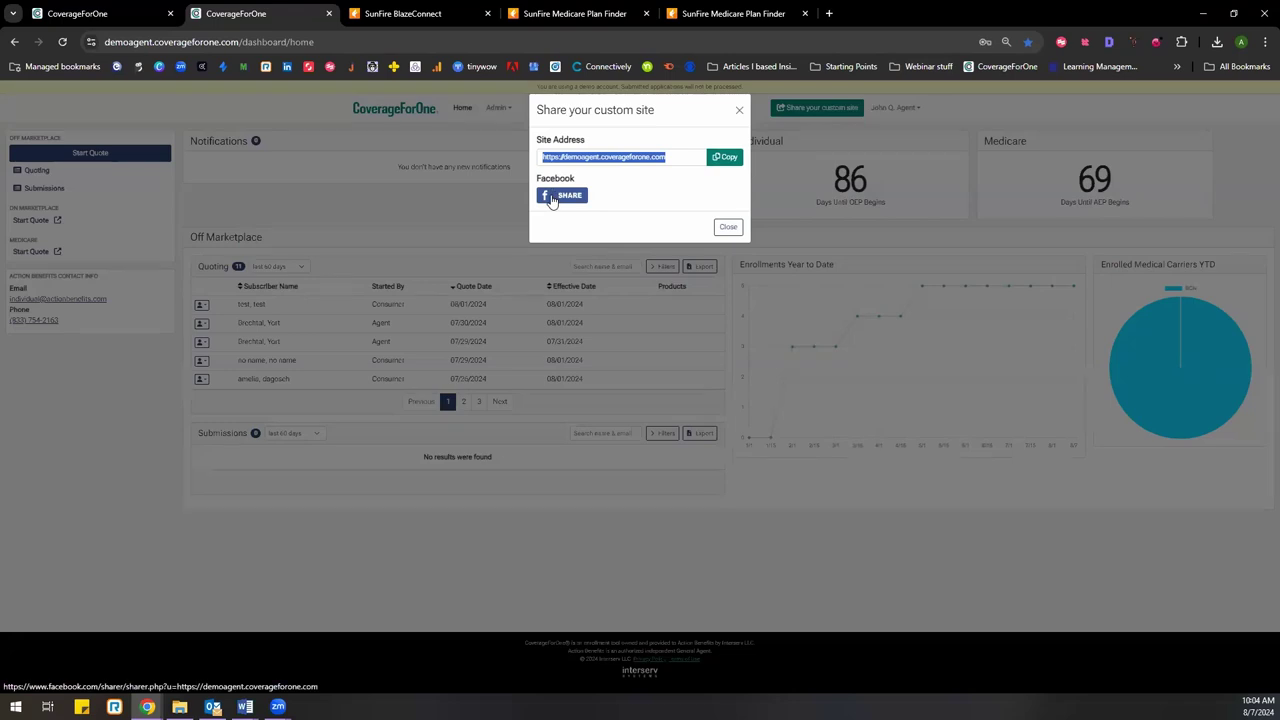
Close the custom site sharing dialog and display the SunFire BlazeConnect dashboard in full screen
{"action": "left_click", "coordinate": [727, 227]}
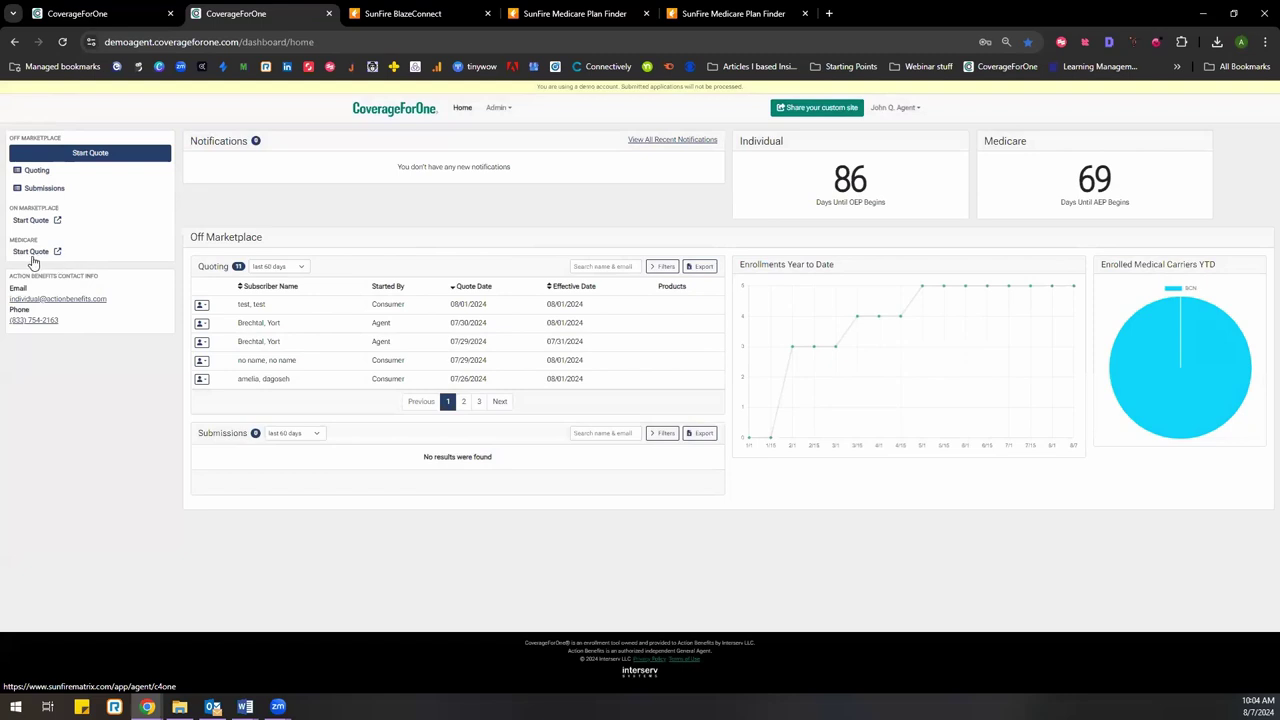
{"action": "left_click", "coordinate": [389, 16]}
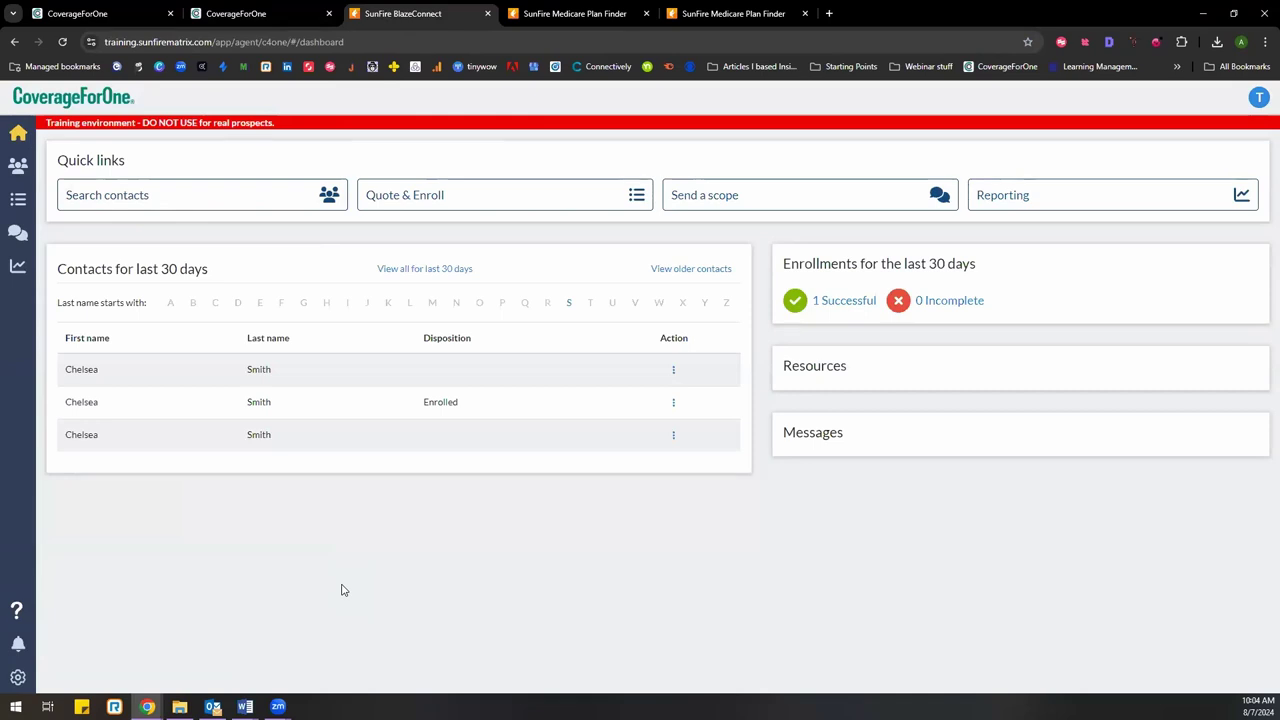
{"action": "left_click", "coordinate": [236, 13]}
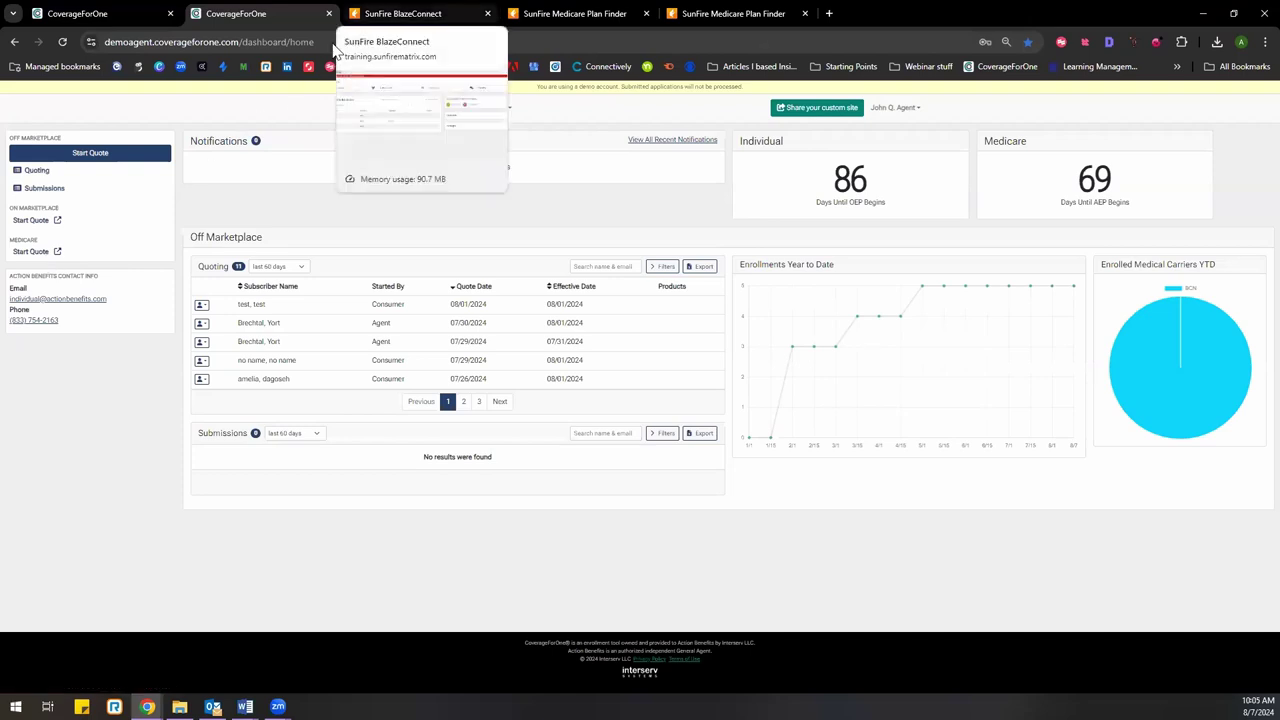
{"action": "left_click", "coordinate": [390, 13]}
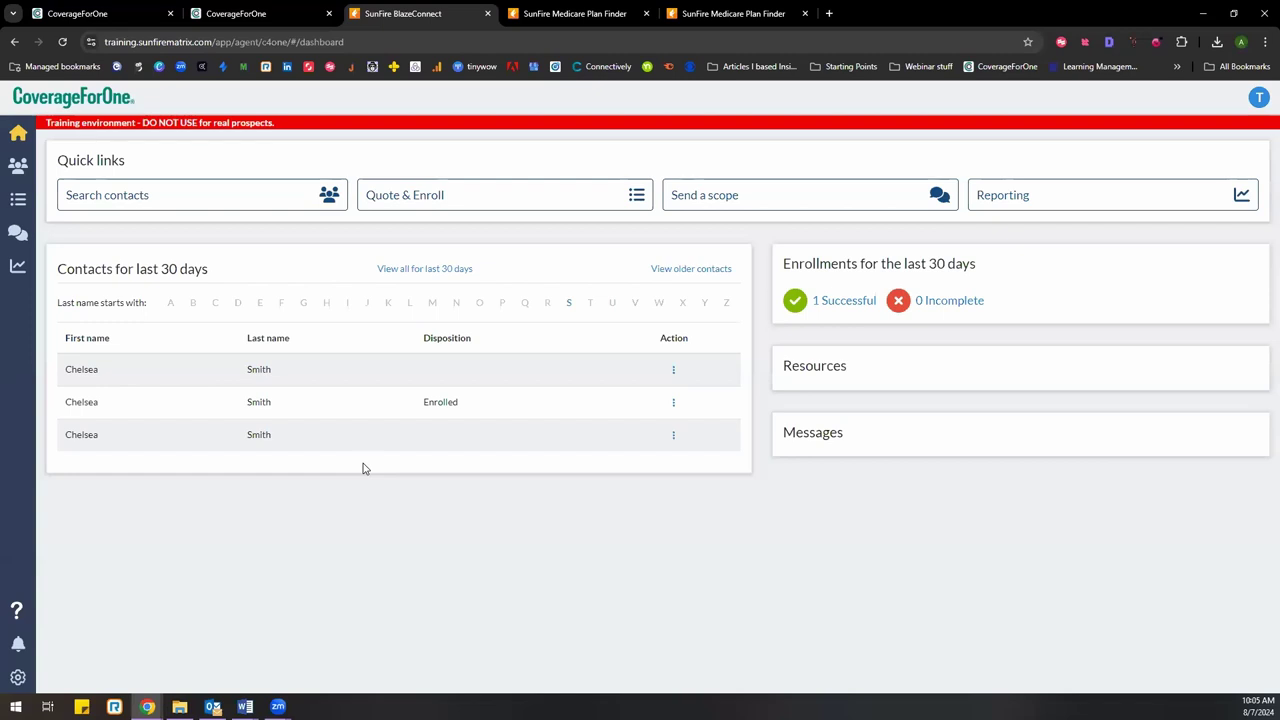
{"action": "right_click", "coordinate": [395, 551]}
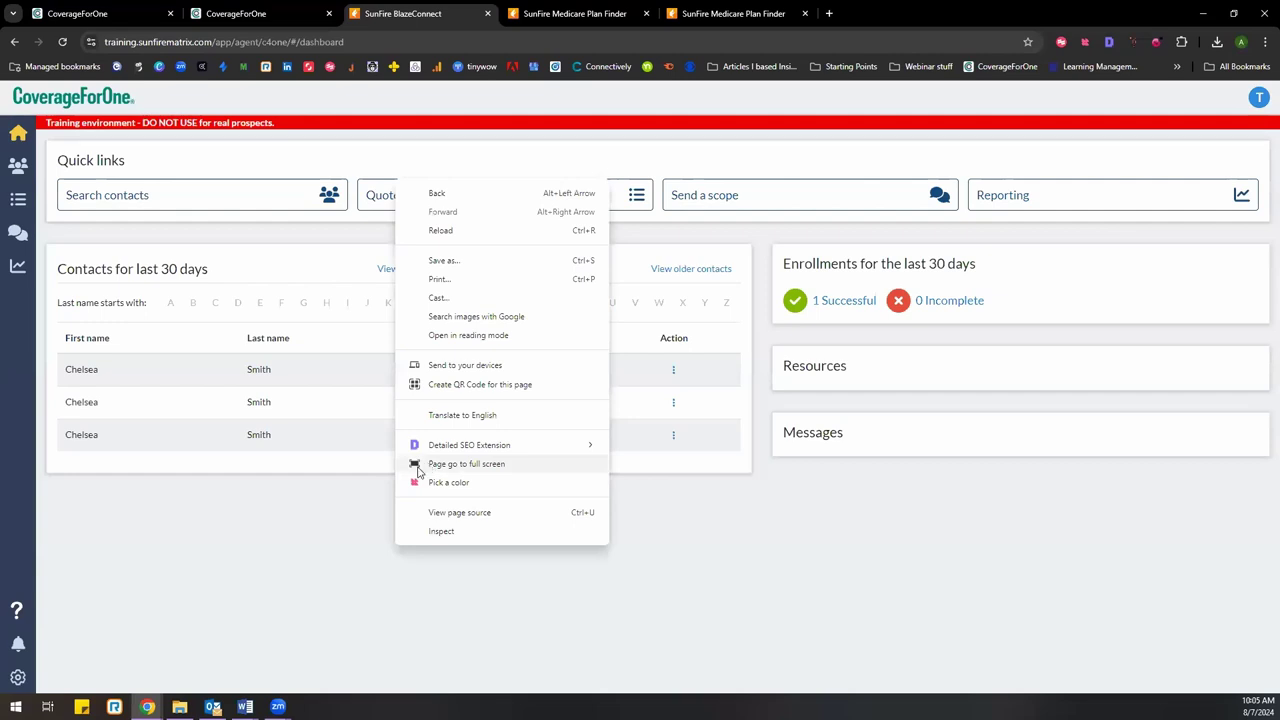
{"action": "left_click", "coordinate": [420, 465]}
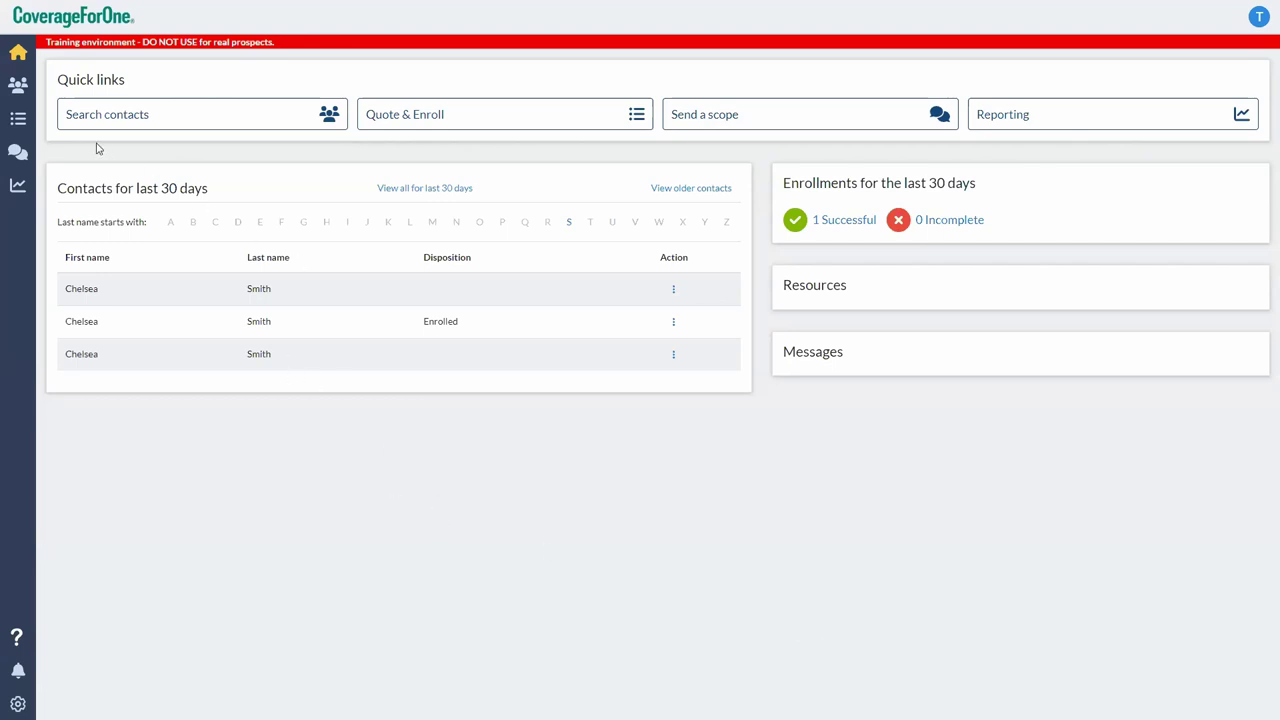
Look at the contact search page and at the available actions for the first recent contact on the dashboard
{"action": "left_click", "coordinate": [157, 126]}
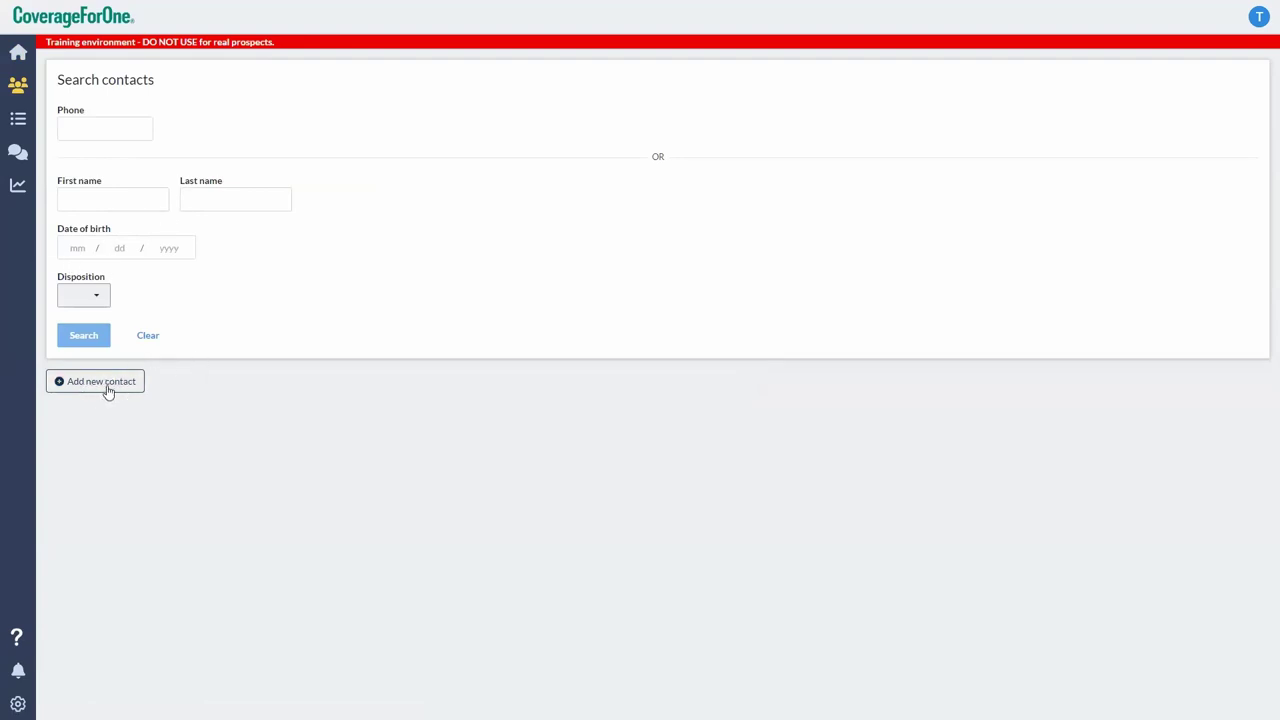
{"action": "left_click", "coordinate": [18, 52]}
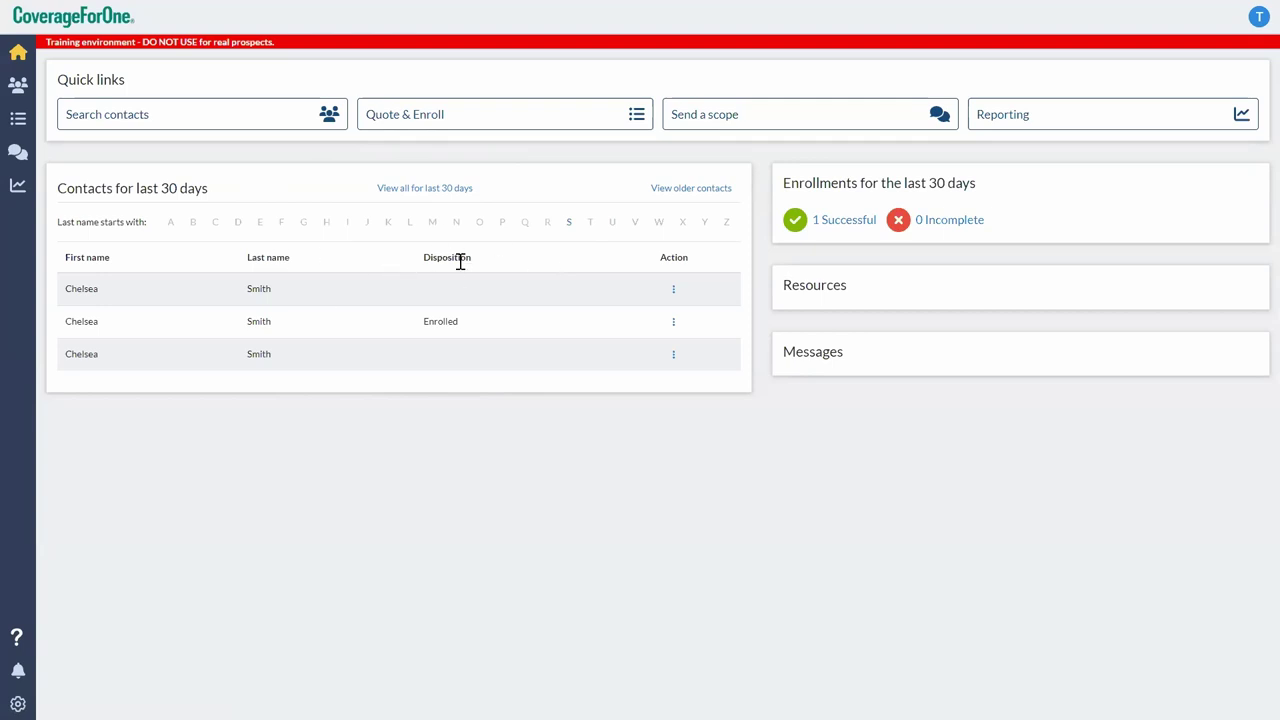
{"action": "left_click", "coordinate": [673, 292]}
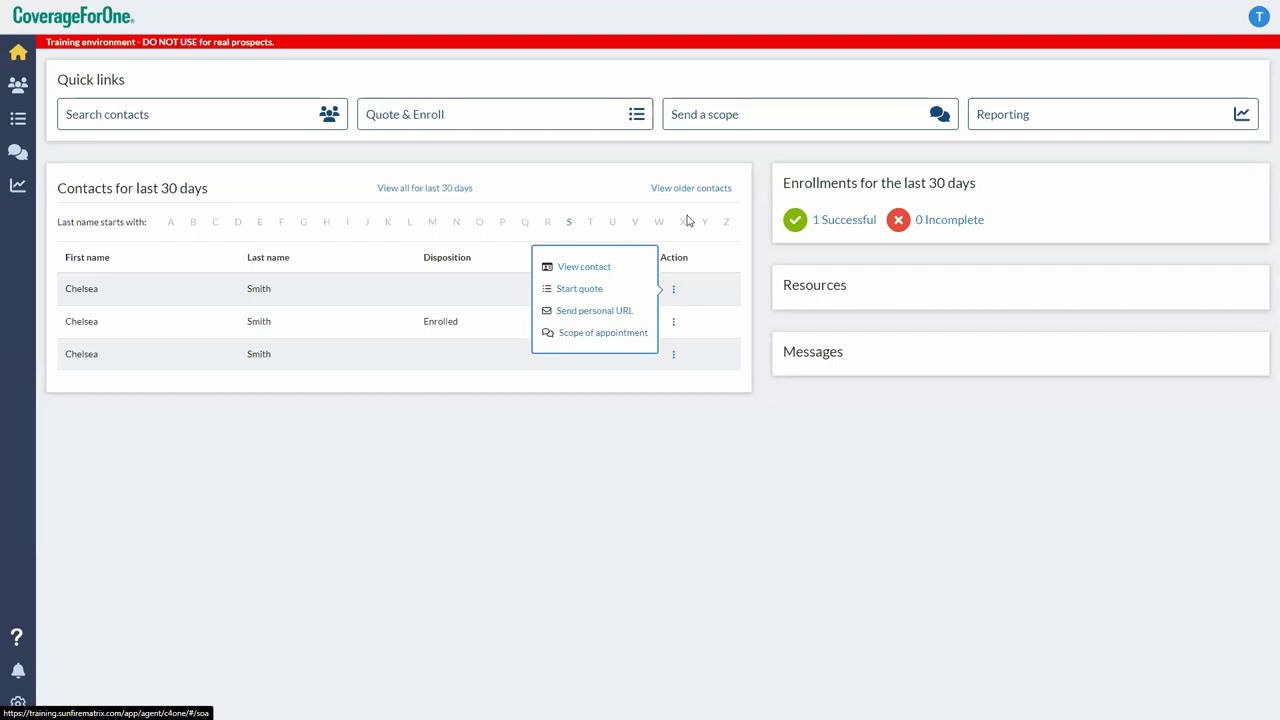
{"action": "left_click", "coordinate": [436, 430]}
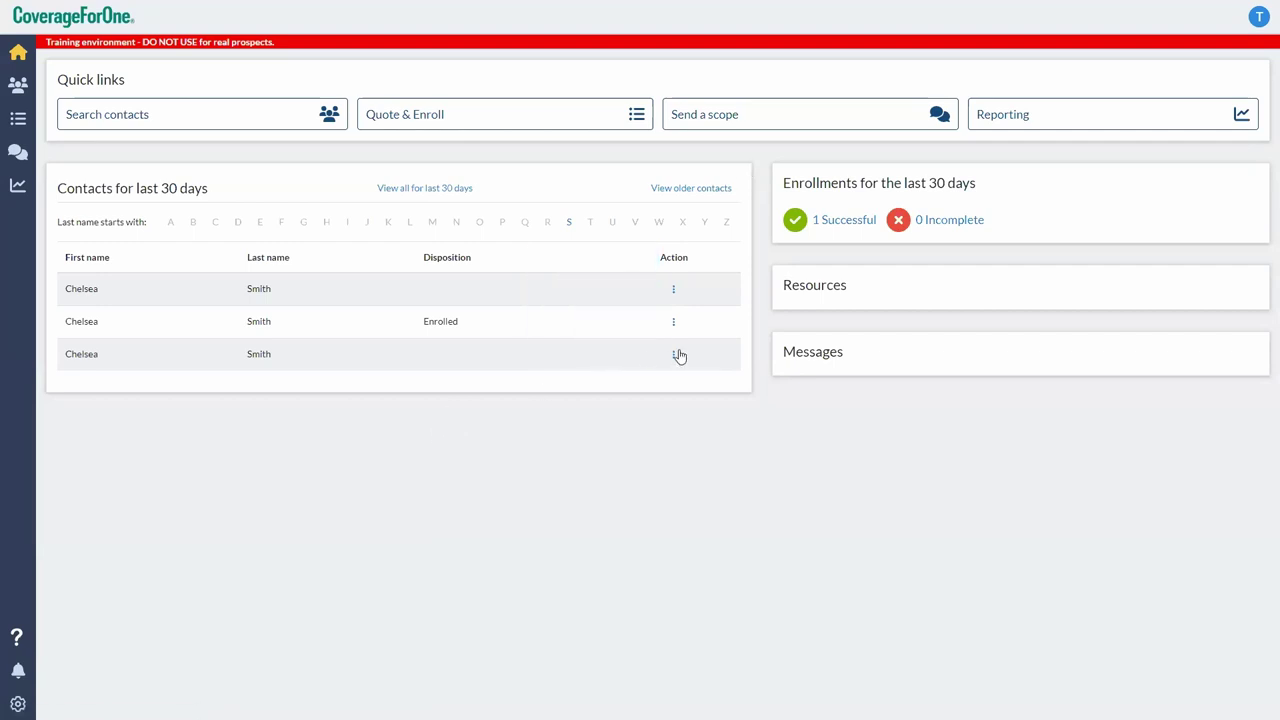
Compare the available actions of the contact with the Enrolled disposition with those of the first contact in the recent list
{"action": "left_click_drag", "start_coordinate": [420, 322], "coordinate": [457, 322]}
{"action": "left_click", "coordinate": [466, 328]}
{"action": "left_click_drag", "start_coordinate": [422, 323], "coordinate": [458, 322]}
{"action": "left_click", "coordinate": [673, 322]}
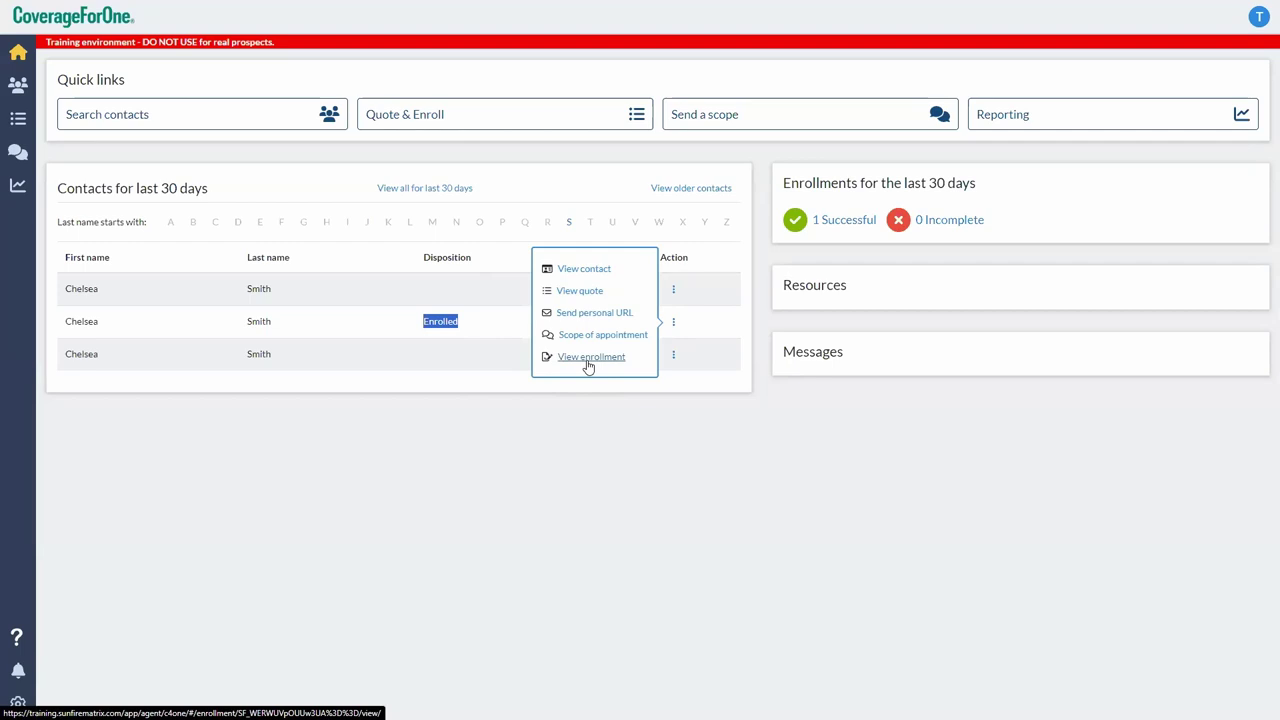
{"action": "left_click", "coordinate": [407, 294]}
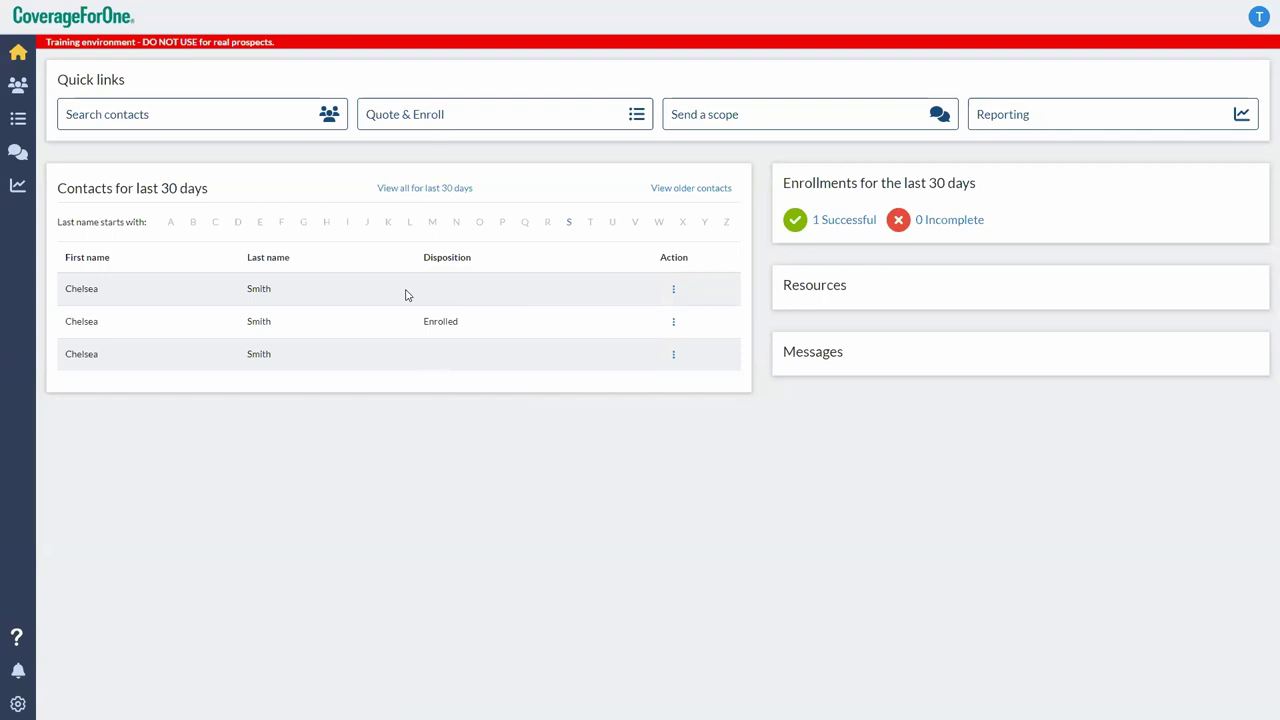
{"action": "left_click", "coordinate": [674, 291]}
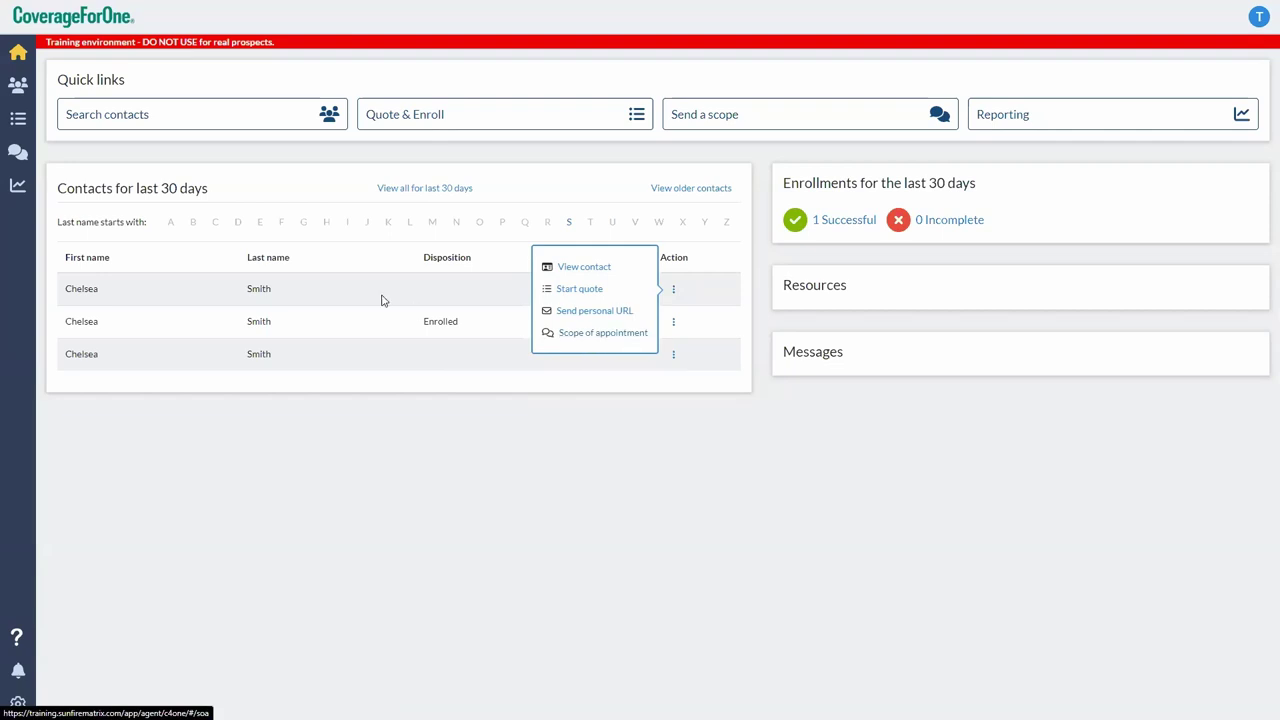
{"action": "left_click", "coordinate": [305, 295]}
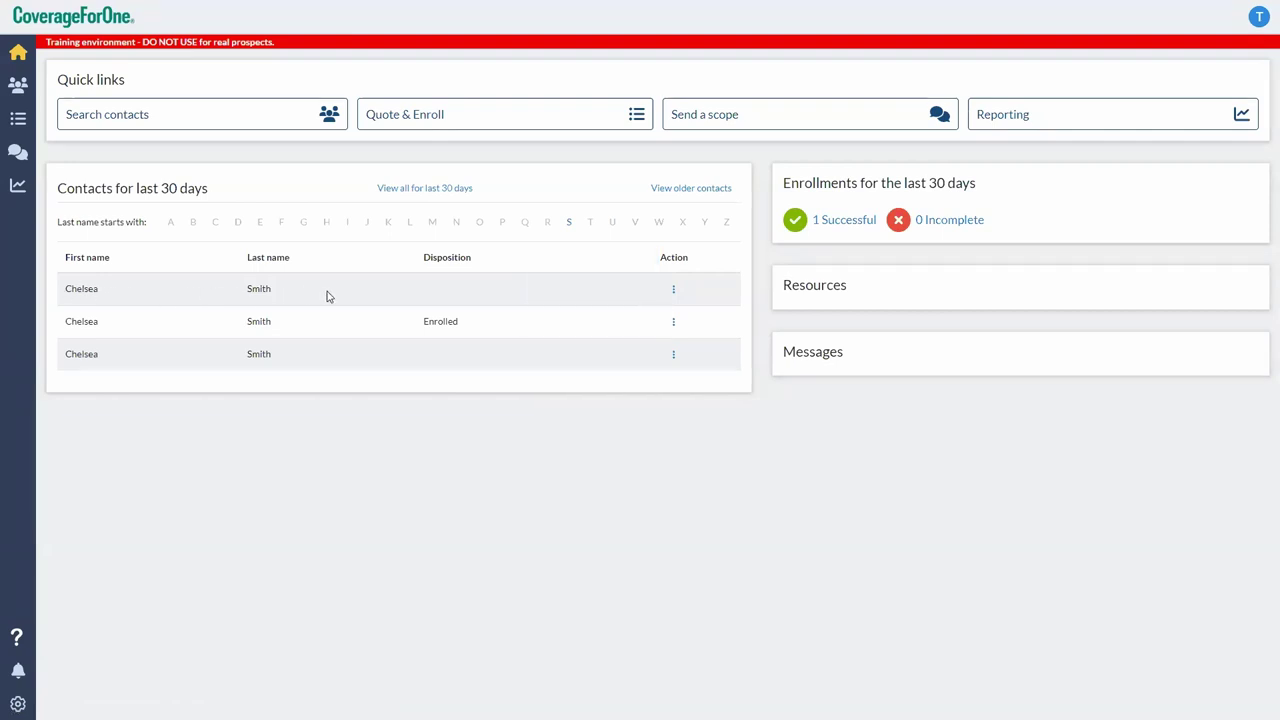
{"action": "left_click", "coordinate": [674, 290]}
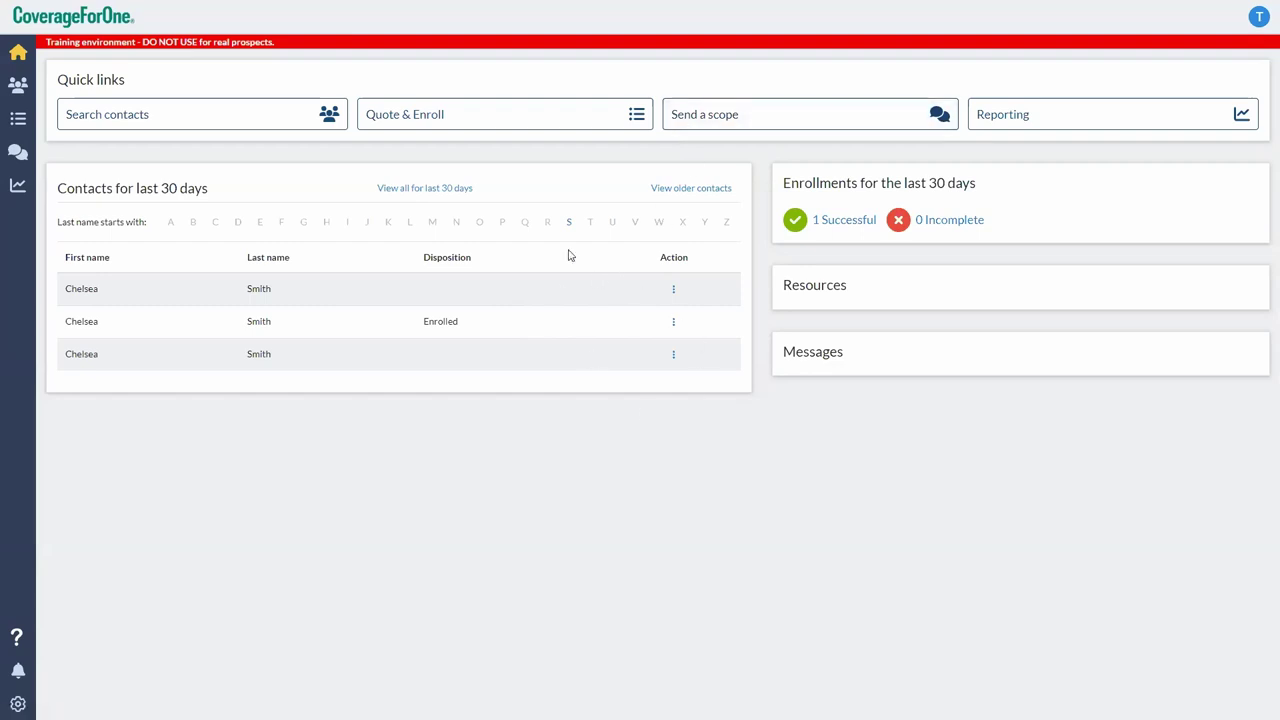
Start a scope of appointment to complete on screen and select all five product types for discussion, from Part D through Medigap
{"action": "left_click", "coordinate": [760, 122]}
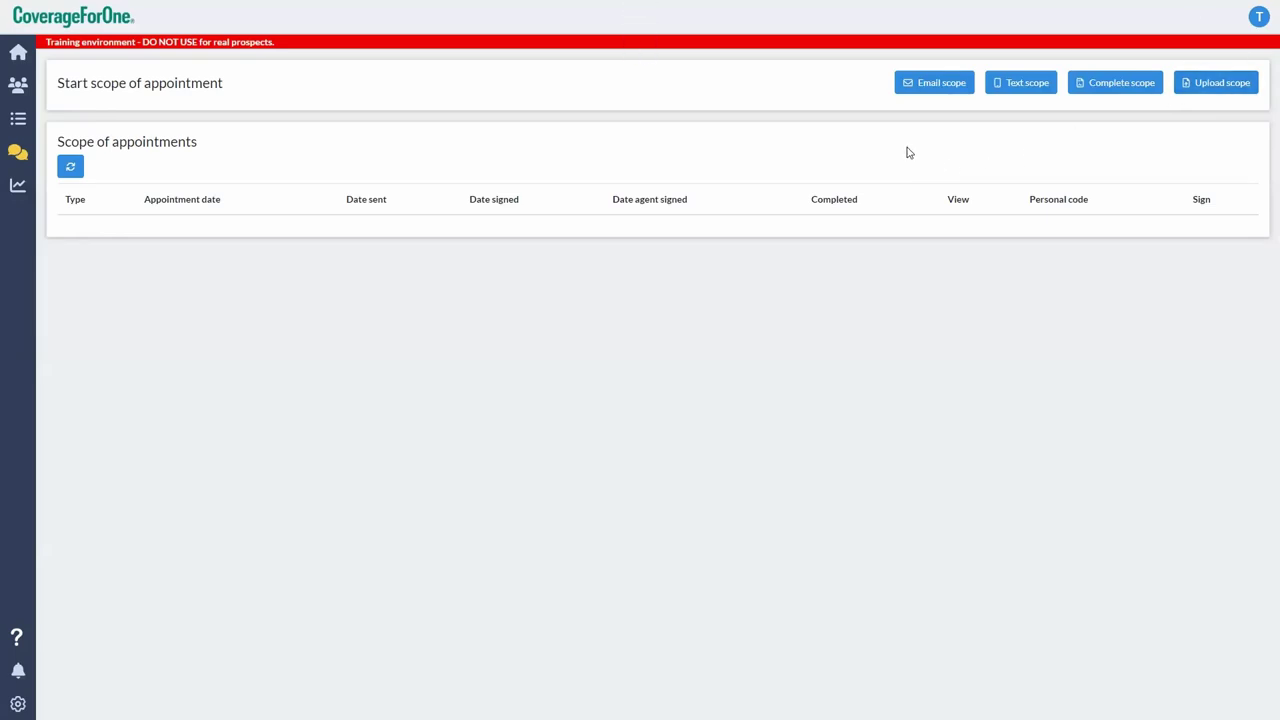
{"action": "left_click", "coordinate": [1104, 92]}
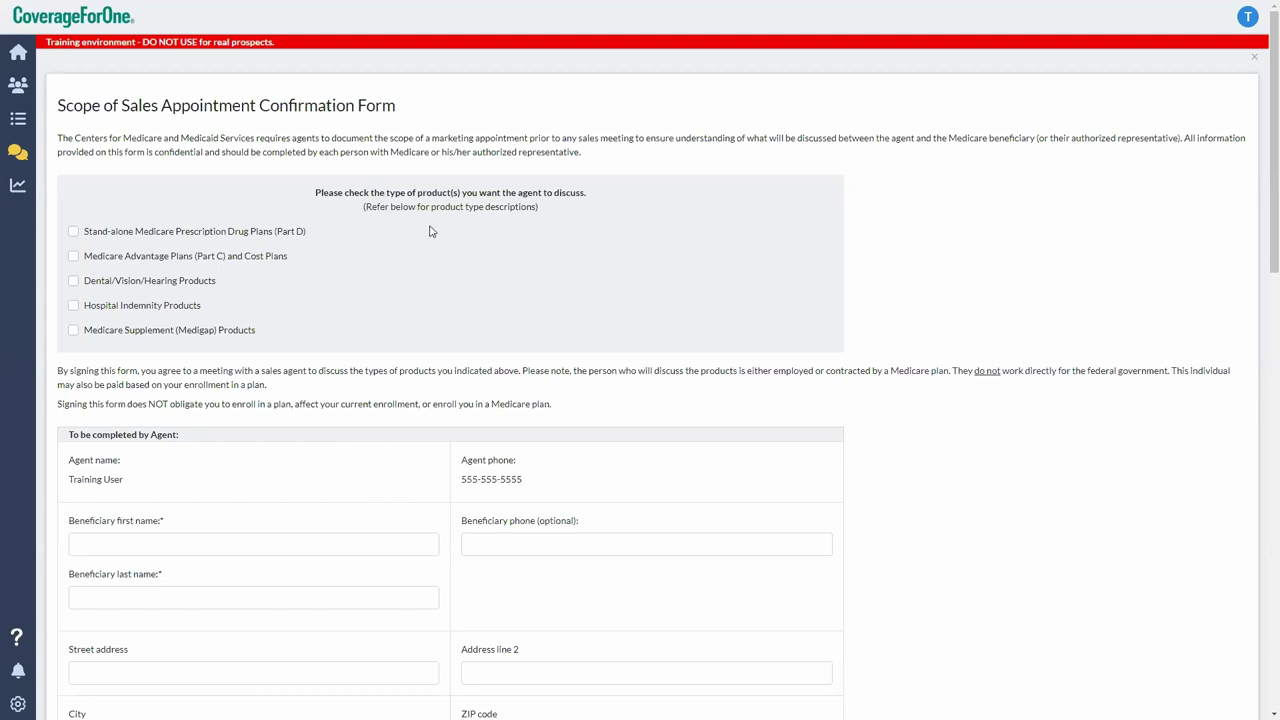
{"action": "left_click", "coordinate": [73, 232]}
{"action": "left_click", "coordinate": [73, 258]}
{"action": "left_click", "coordinate": [74, 283]}
{"action": "left_click", "coordinate": [74, 307]}
{"action": "left_click", "coordinate": [74, 331]}
{"action": "scroll", "coordinate": [180, 334], "scroll_direction": "down", "scroll_amount": 1}
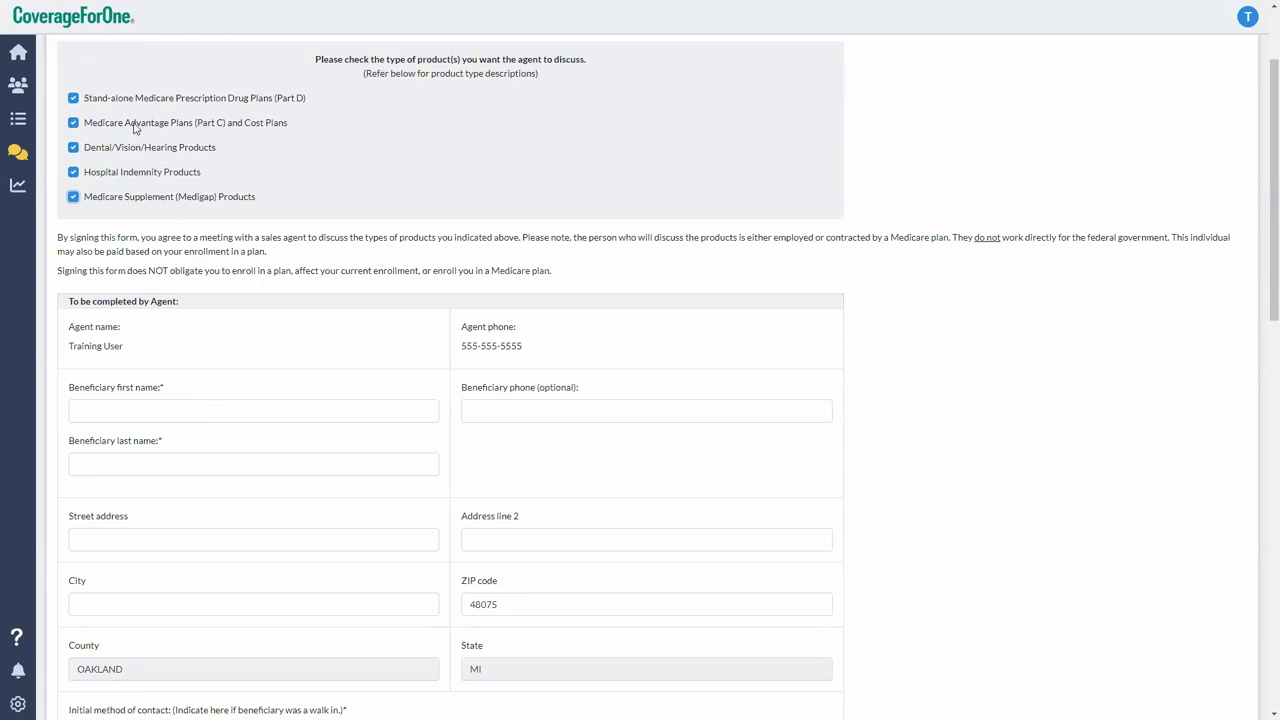
Fill in the beneficiary's first name, last name and address from the saved autofill entry
{"action": "scroll", "coordinate": [280, 463], "scroll_direction": "down", "scroll_amount": 1}
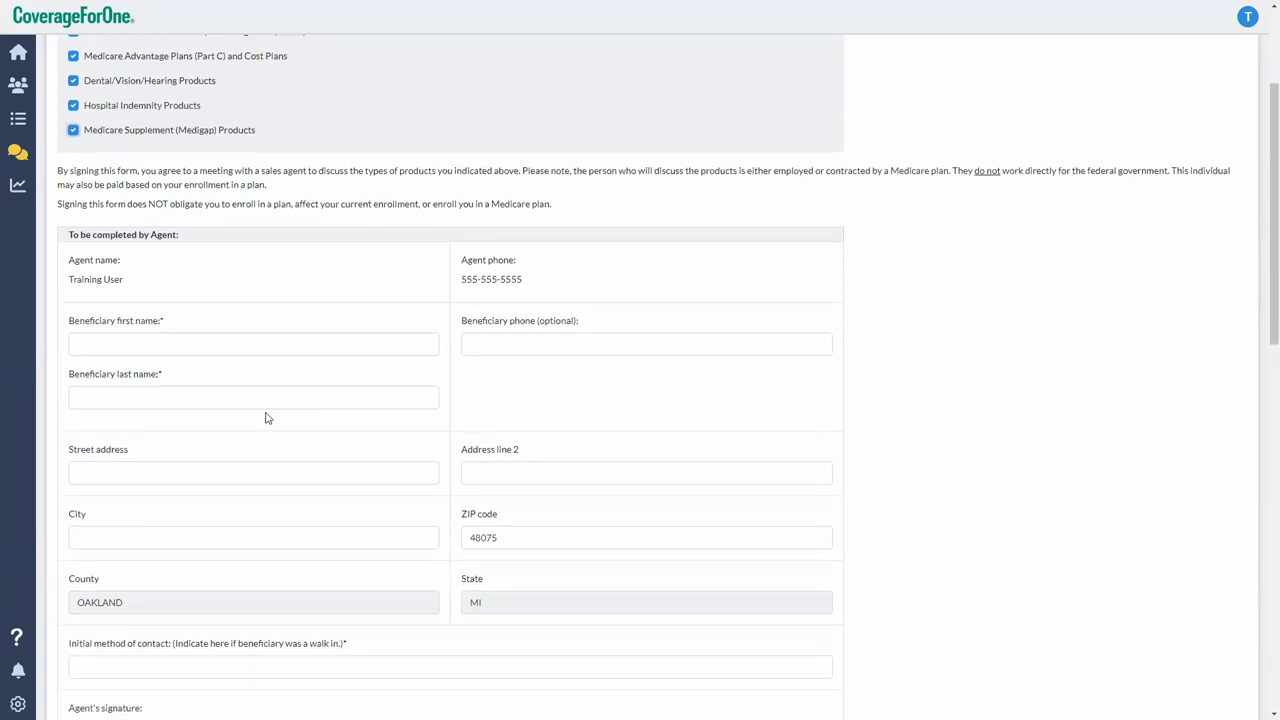
{"action": "scroll", "coordinate": [265, 418], "scroll_direction": "down", "scroll_amount": 1}
{"action": "left_click", "coordinate": [171, 277]}
{"action": "left_click", "coordinate": [188, 313]}
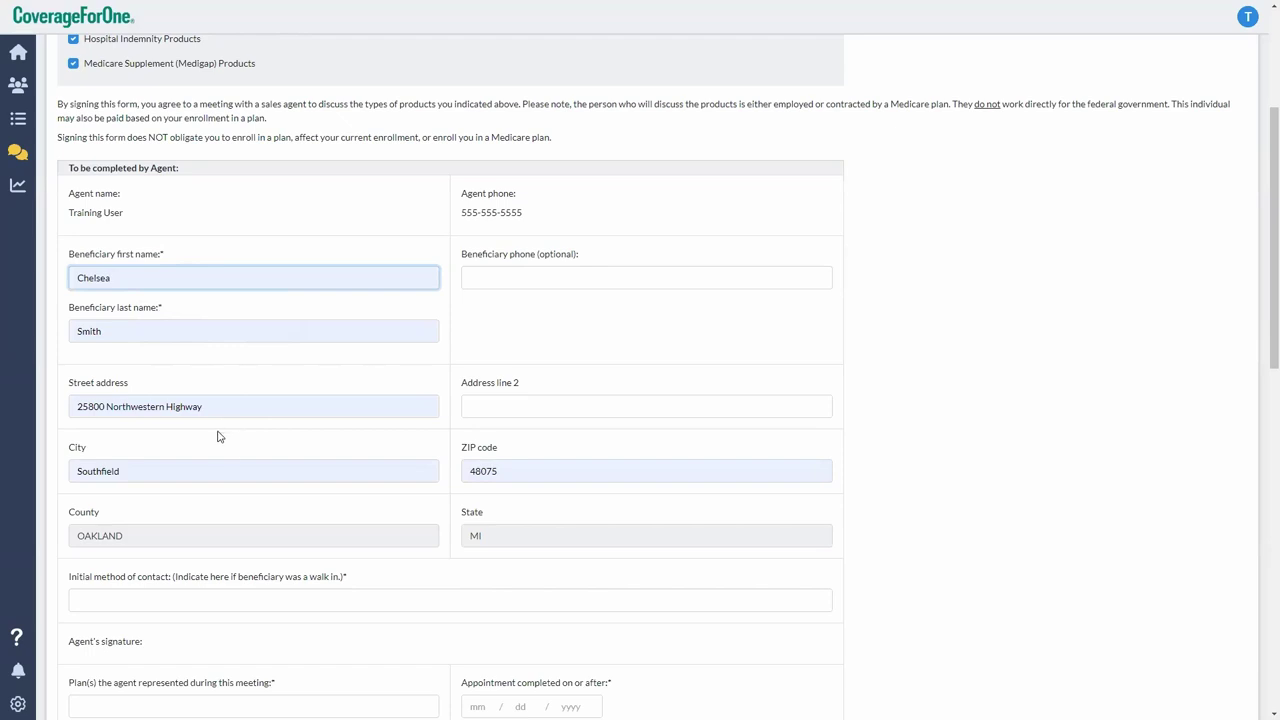
Enter "walk in" as the initial contact method and "BCBSM, Humana, PH, UHC, McLaren," as the plans represented
{"action": "scroll", "coordinate": [251, 497], "scroll_direction": "down", "scroll_amount": 2}
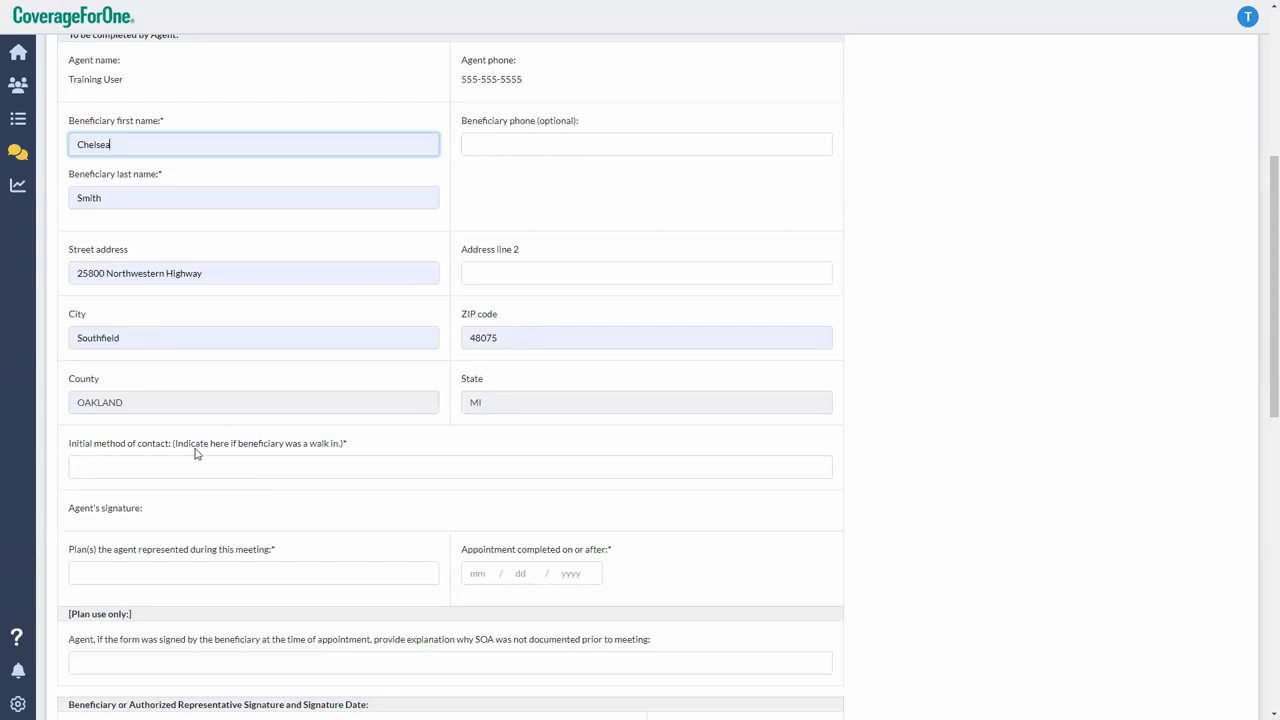
{"action": "left_click", "coordinate": [228, 466]}
{"action": "left_click", "coordinate": [200, 499]}
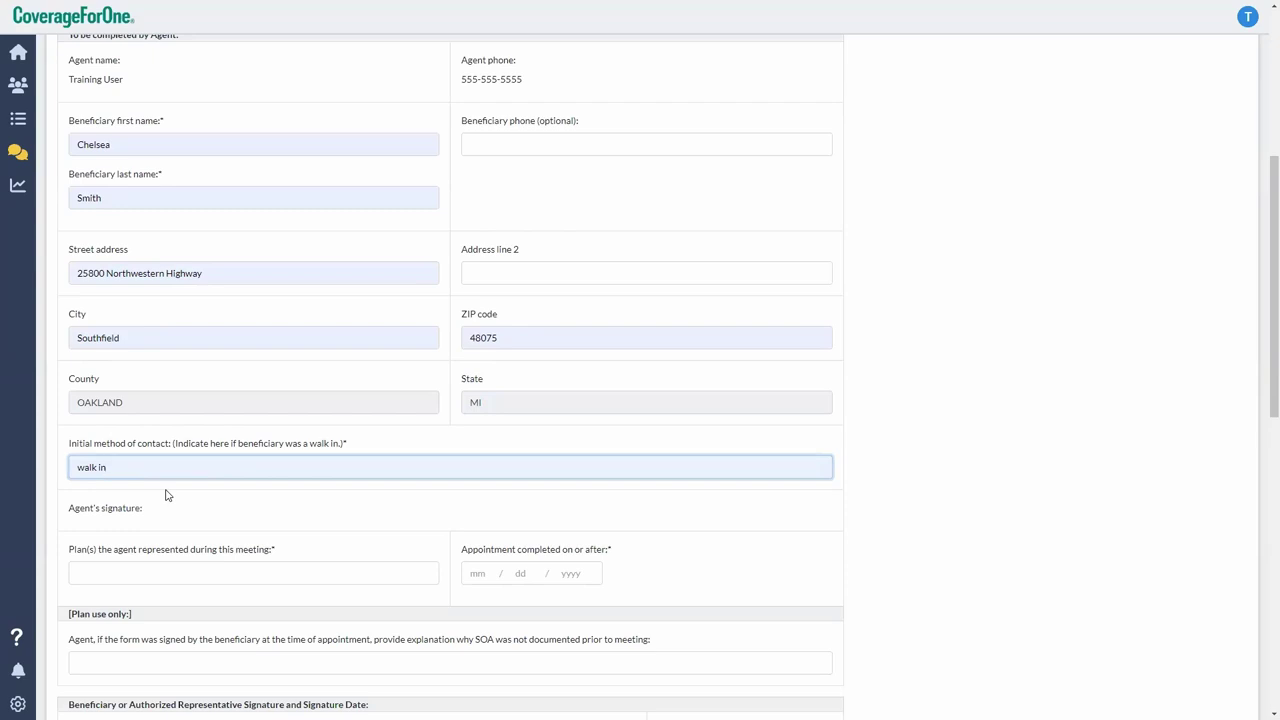
{"action": "scroll", "coordinate": [200, 480], "scroll_direction": "down", "scroll_amount": 1}
{"action": "left_click", "coordinate": [167, 505]}
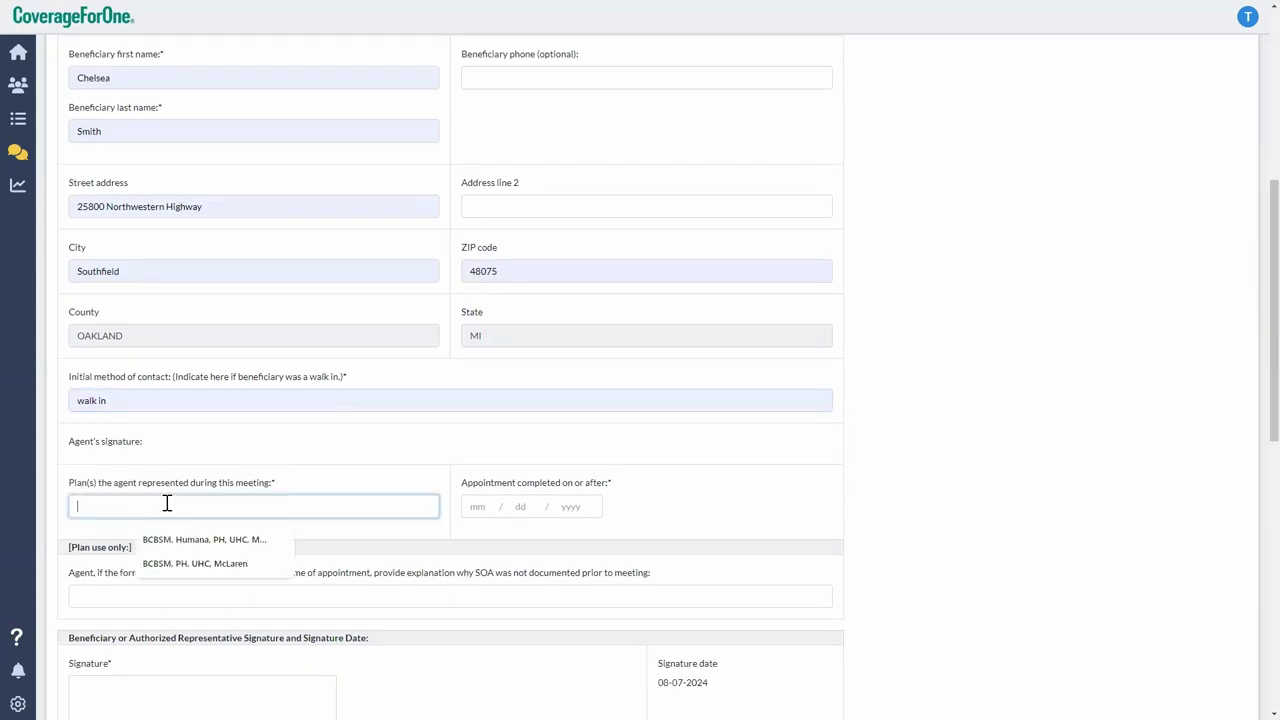
{"action": "left_click", "coordinate": [182, 541]}
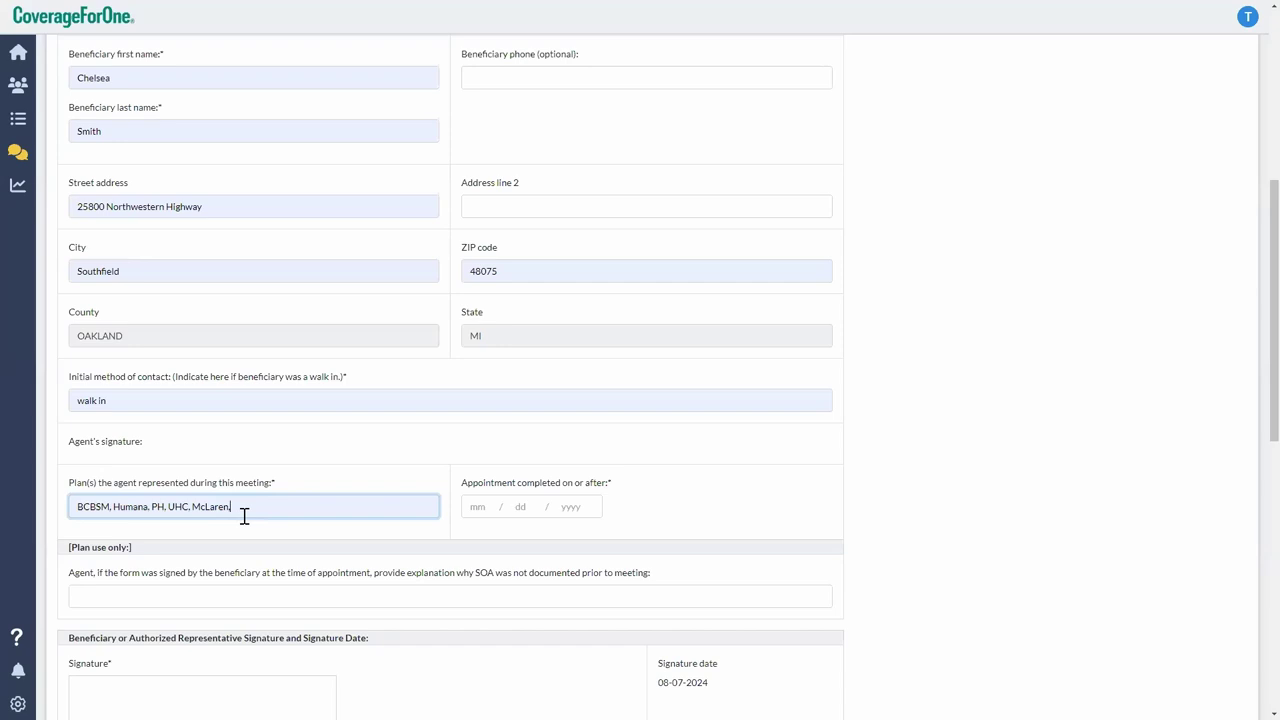
Set the date the appointment is completed on or after to 08/07/2024
{"action": "scroll", "coordinate": [244, 516], "scroll_direction": "down", "scroll_amount": 1}
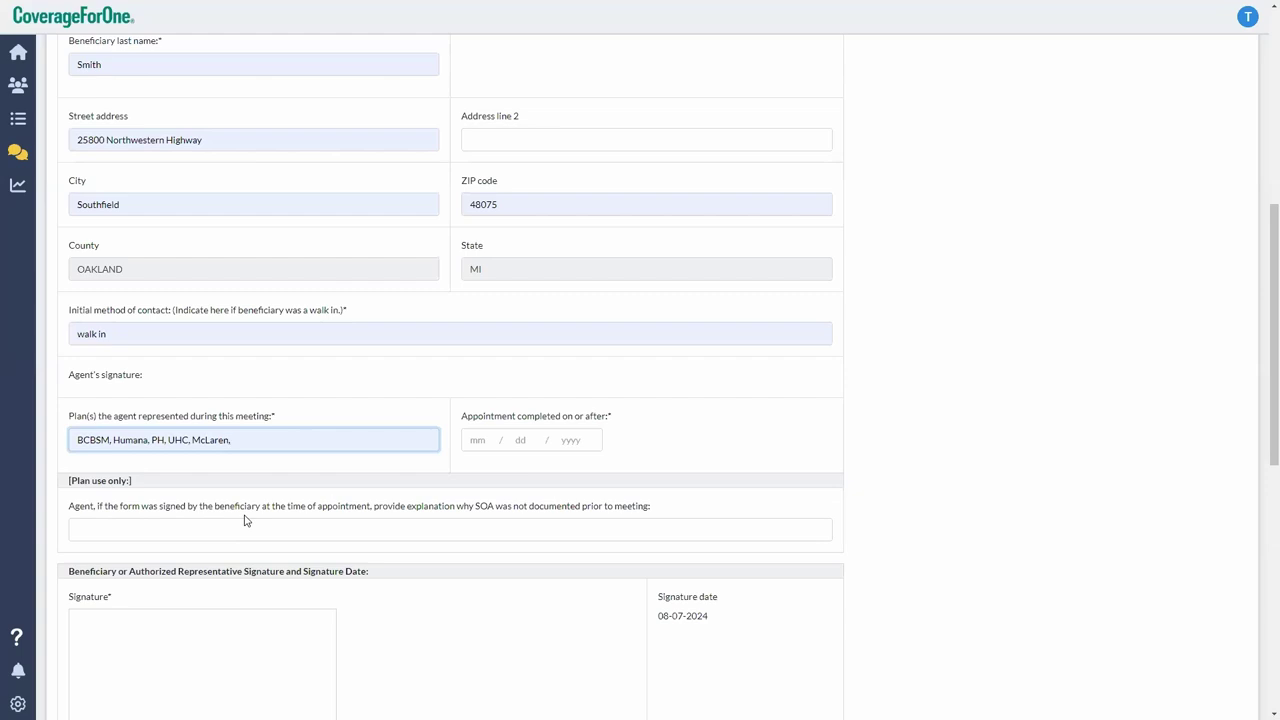
{"action": "left_click", "coordinate": [488, 436]}
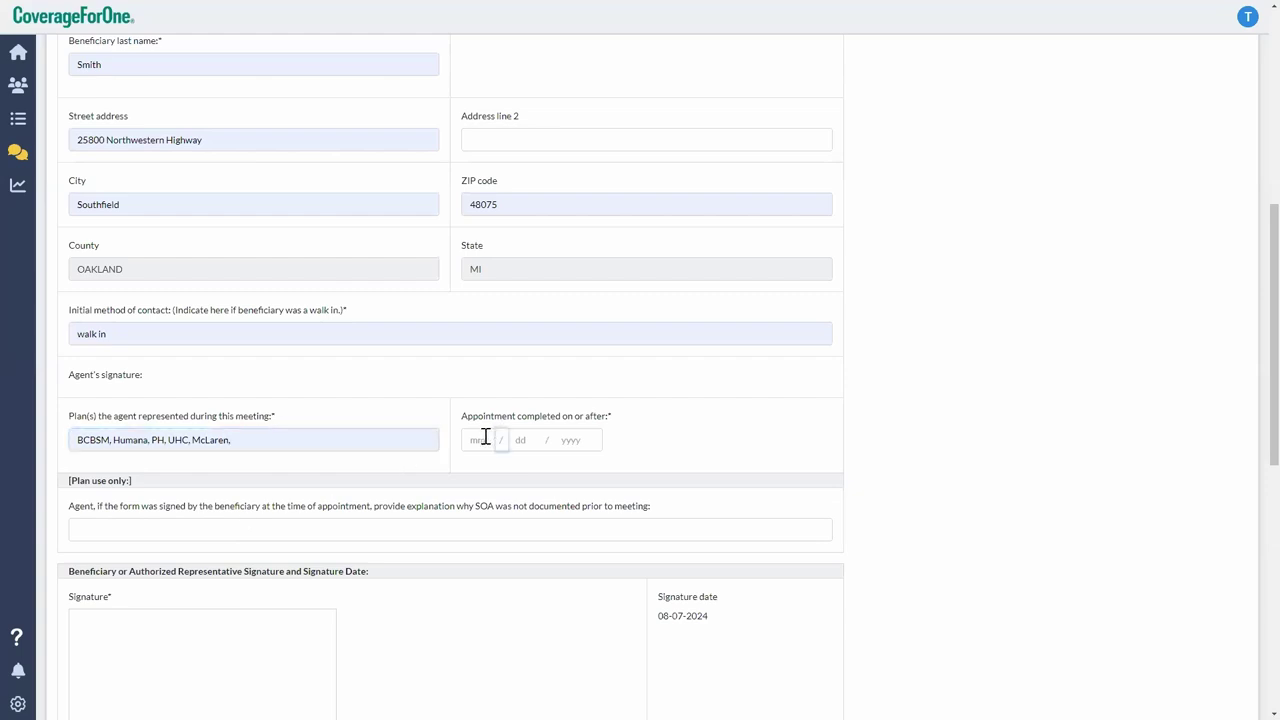
{"action": "type", "text": "08 / 07 / 2024"}
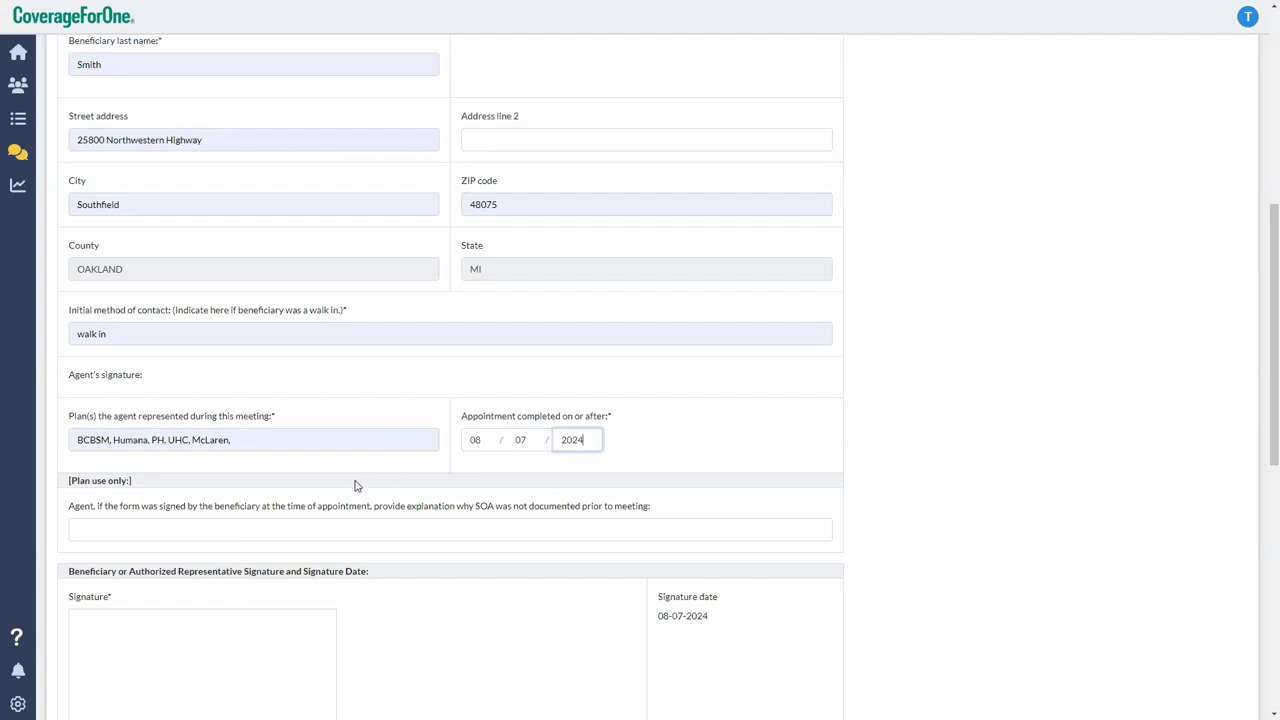
{"action": "scroll", "coordinate": [355, 485], "scroll_direction": "down", "scroll_amount": 1}
{"action": "left_click", "coordinate": [278, 466]}
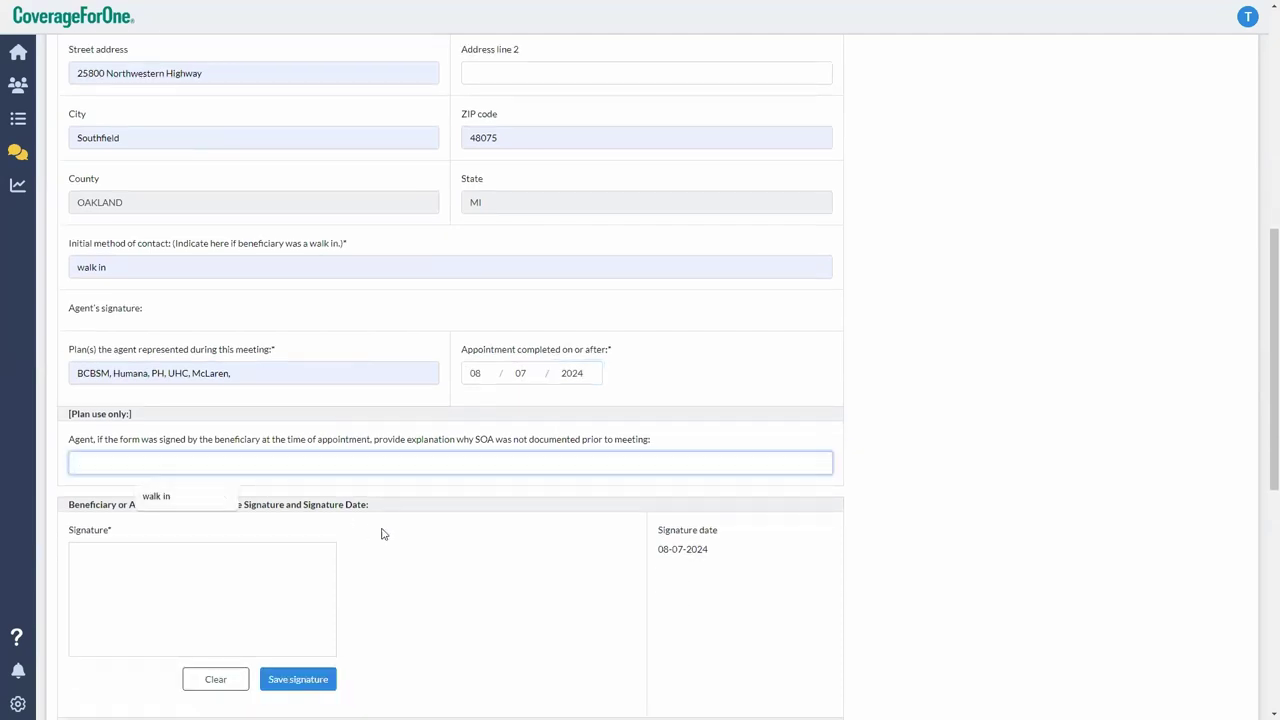
{"action": "left_click", "coordinate": [418, 545]}
Draw the beneficiary's handwritten first name in the signature area and save the signature
{"action": "scroll", "coordinate": [425, 545], "scroll_direction": "down", "scroll_amount": 2}
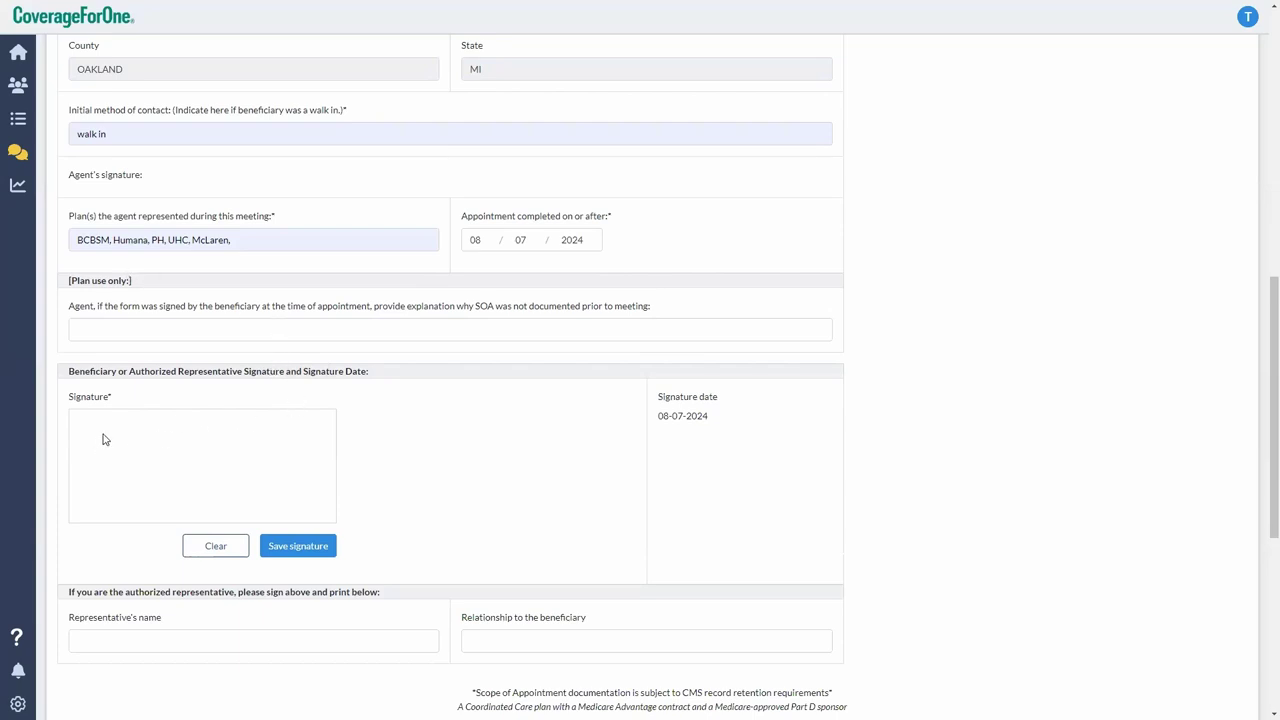
{"action": "mouse_move", "coordinate": [94, 449]}
{"action": "left_mouse_down"}
{"action": "mouse_move", "coordinate": [146, 440]}
{"action": "mouse_move", "coordinate": [129, 486]}
{"action": "mouse_move", "coordinate": [141, 467]}
{"action": "mouse_move", "coordinate": [152, 486]}
{"action": "mouse_move", "coordinate": [171, 480]}
{"action": "mouse_move", "coordinate": [199, 440]}
{"action": "mouse_move", "coordinate": [223, 488]}
{"action": "mouse_move", "coordinate": [270, 467]}
{"action": "mouse_move", "coordinate": [262, 486]}
{"action": "mouse_move", "coordinate": [275, 466]}
{"action": "mouse_move", "coordinate": [293, 483]}
{"action": "left_mouse_up"}
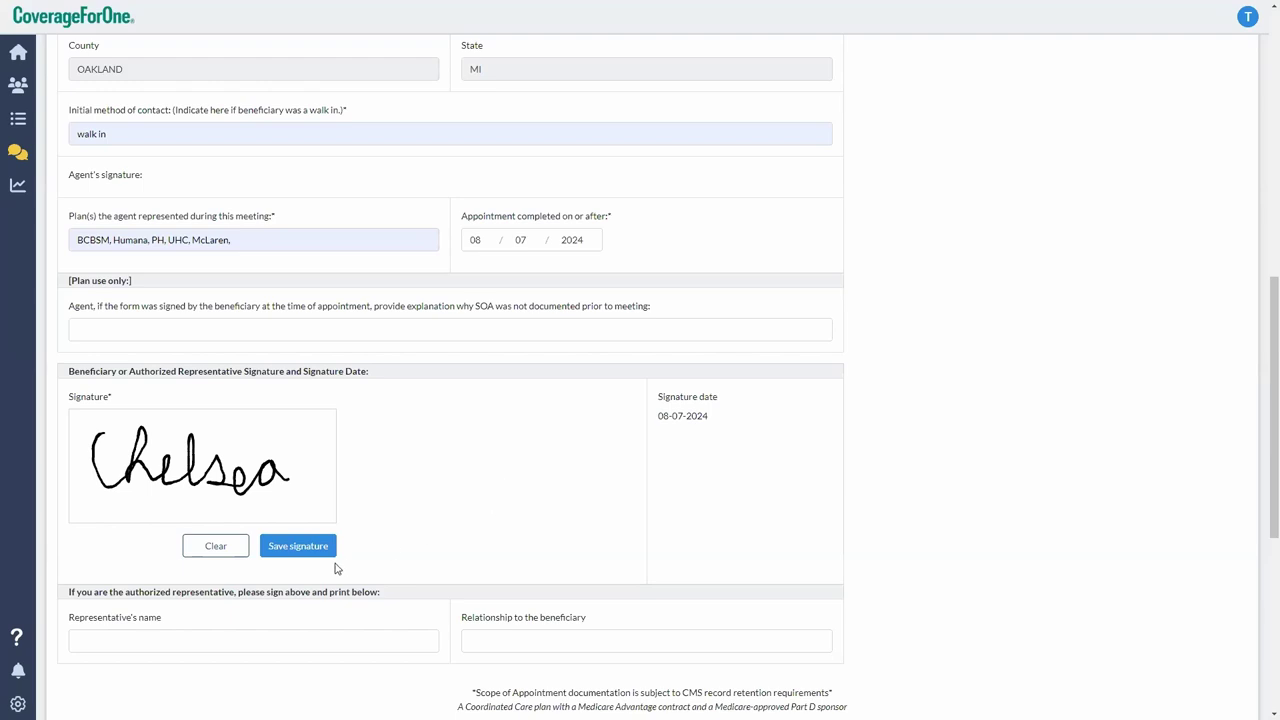
{"action": "left_click", "coordinate": [305, 552]}
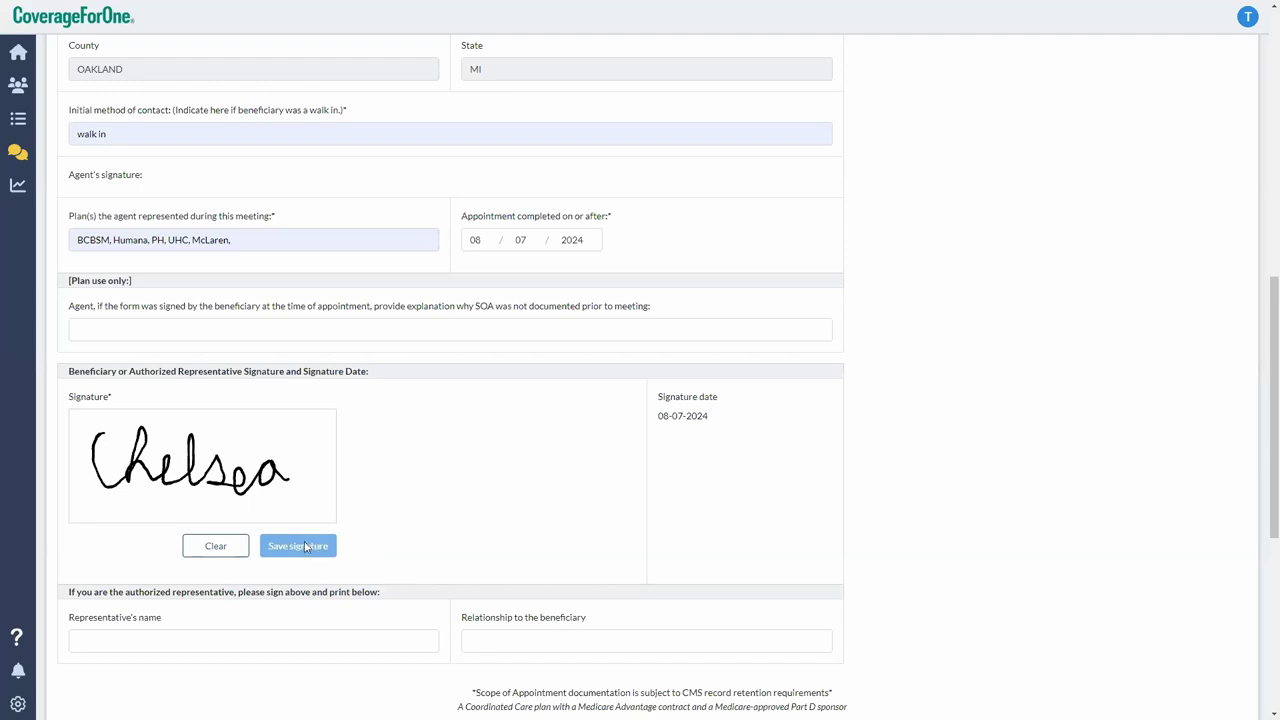
Save the completed Scope of Sales Appointment Confirmation Form
{"action": "scroll", "coordinate": [348, 496], "scroll_direction": "down", "scroll_amount": 3}
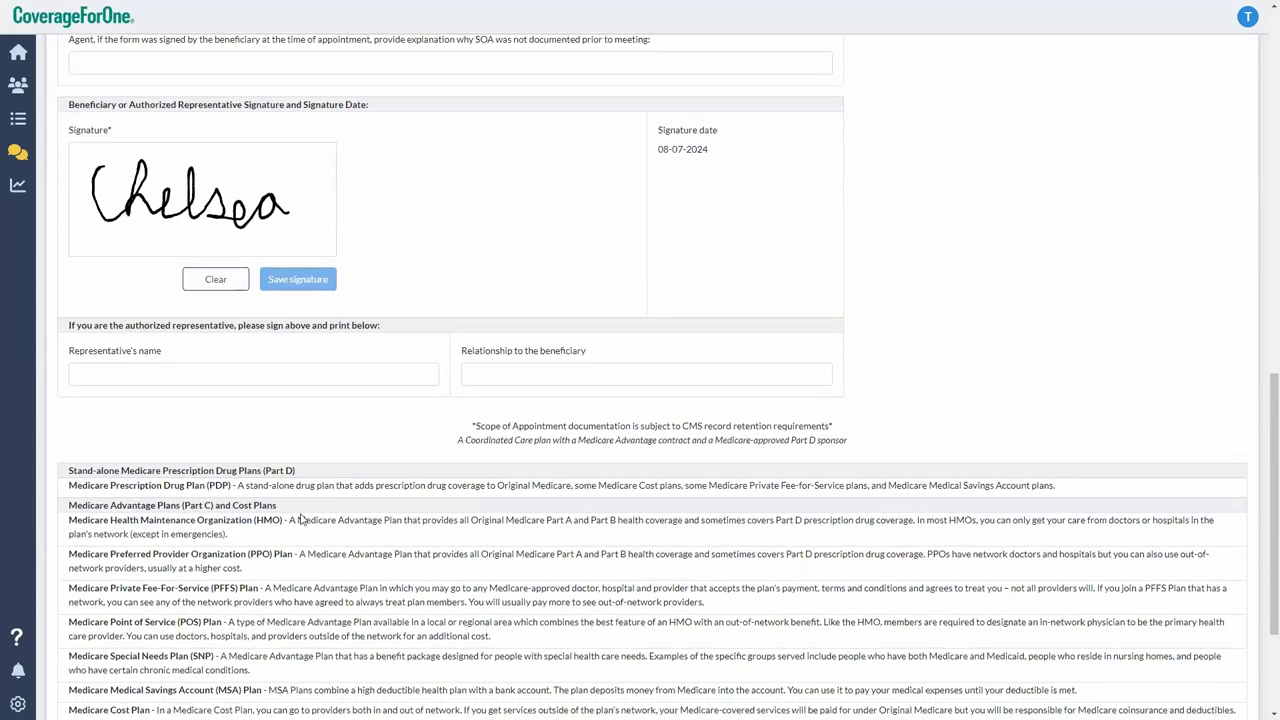
{"action": "scroll", "coordinate": [302, 518], "scroll_direction": "up", "scroll_amount": 1}
{"action": "left_click", "coordinate": [188, 439]}
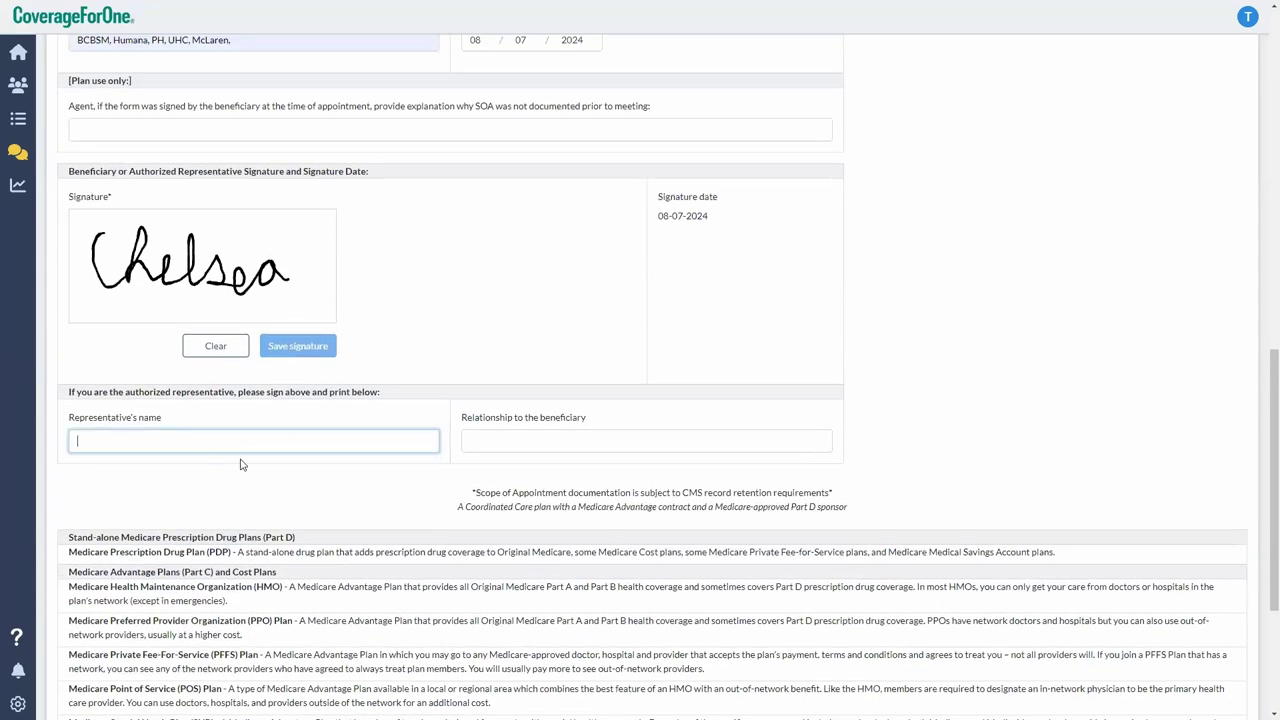
{"action": "scroll", "coordinate": [240, 465], "scroll_direction": "down", "scroll_amount": 3}
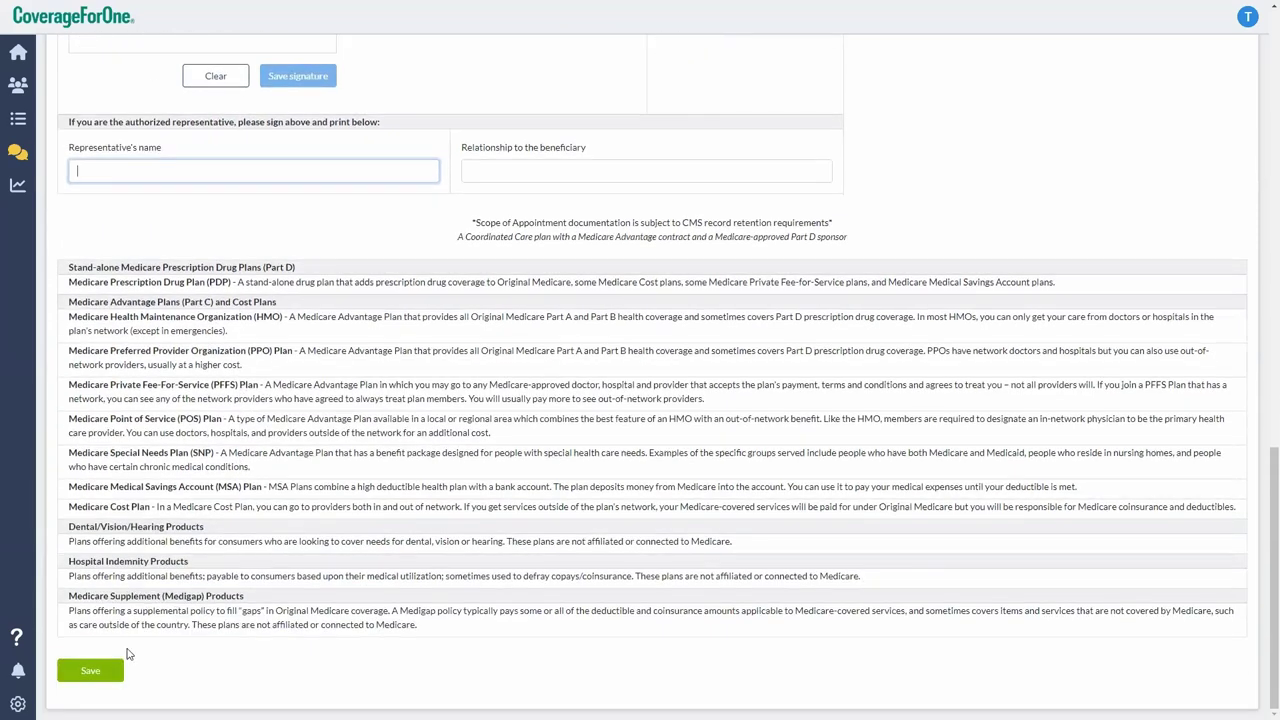
{"action": "left_click", "coordinate": [92, 671]}
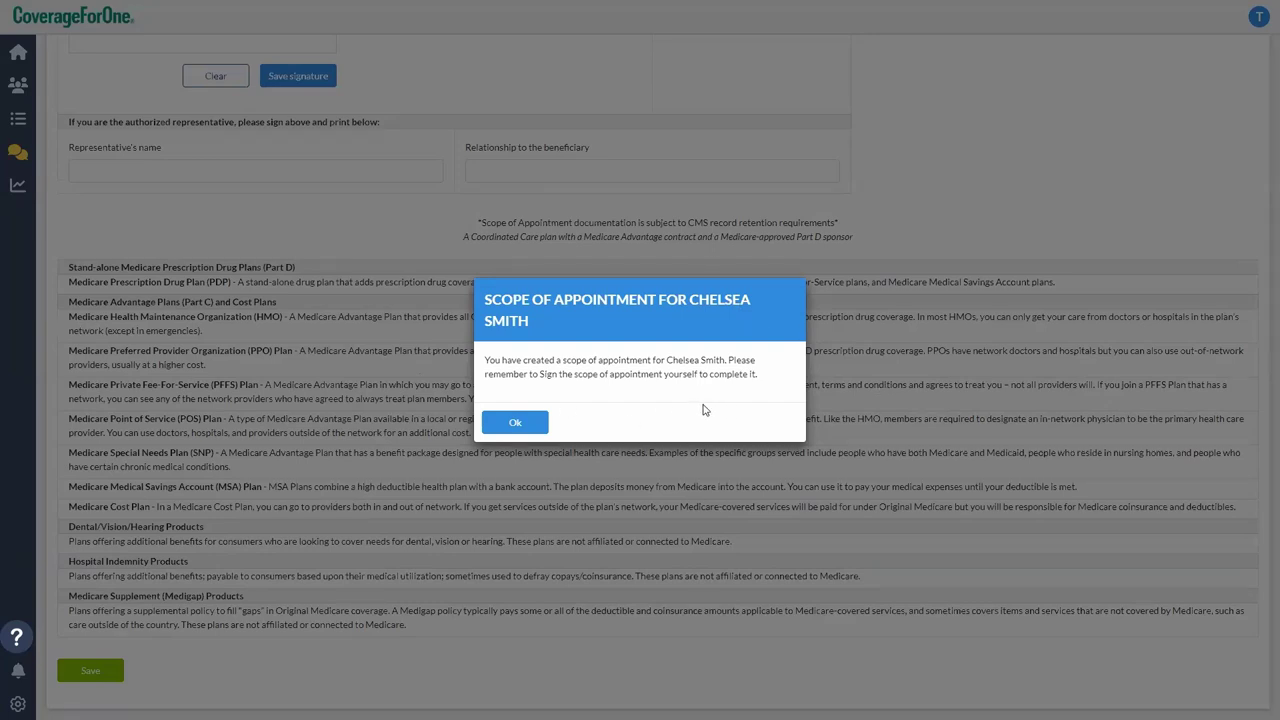
Acknowledge the scope creation notice and sign the contact's in-person scope of appointment as the agent
{"action": "left_click", "coordinate": [527, 421]}
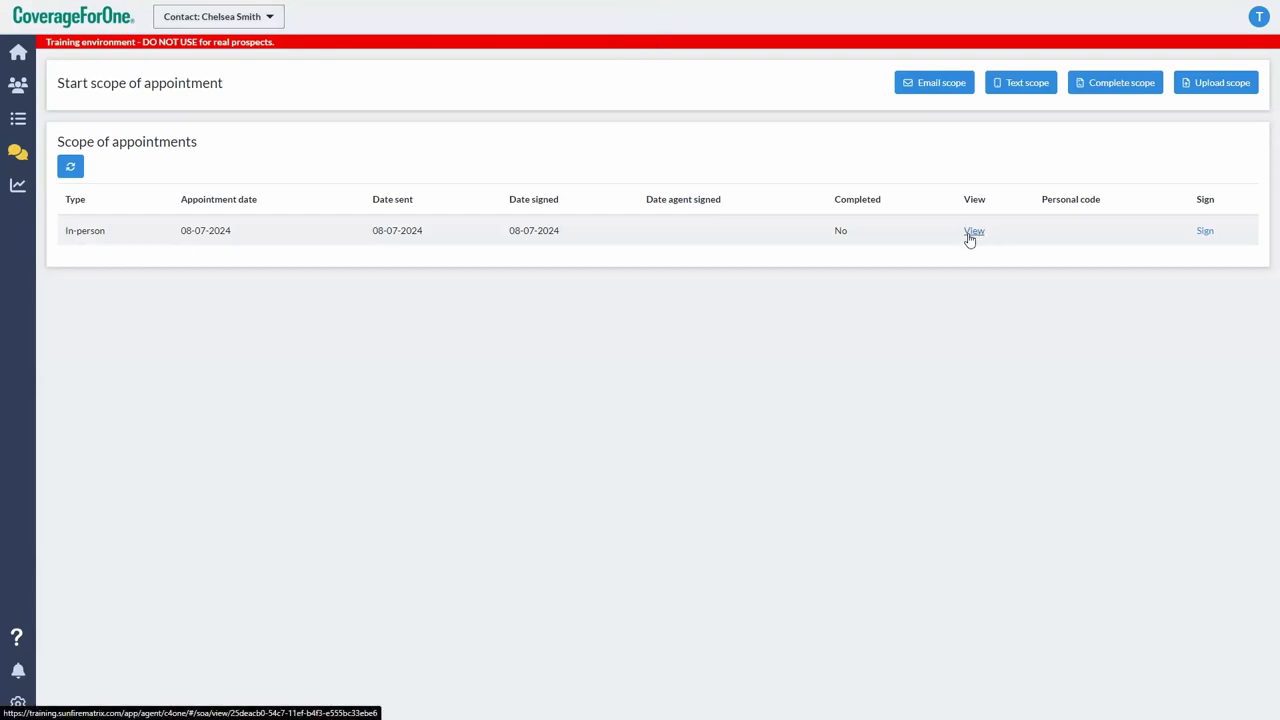
{"action": "left_click", "coordinate": [1205, 233]}
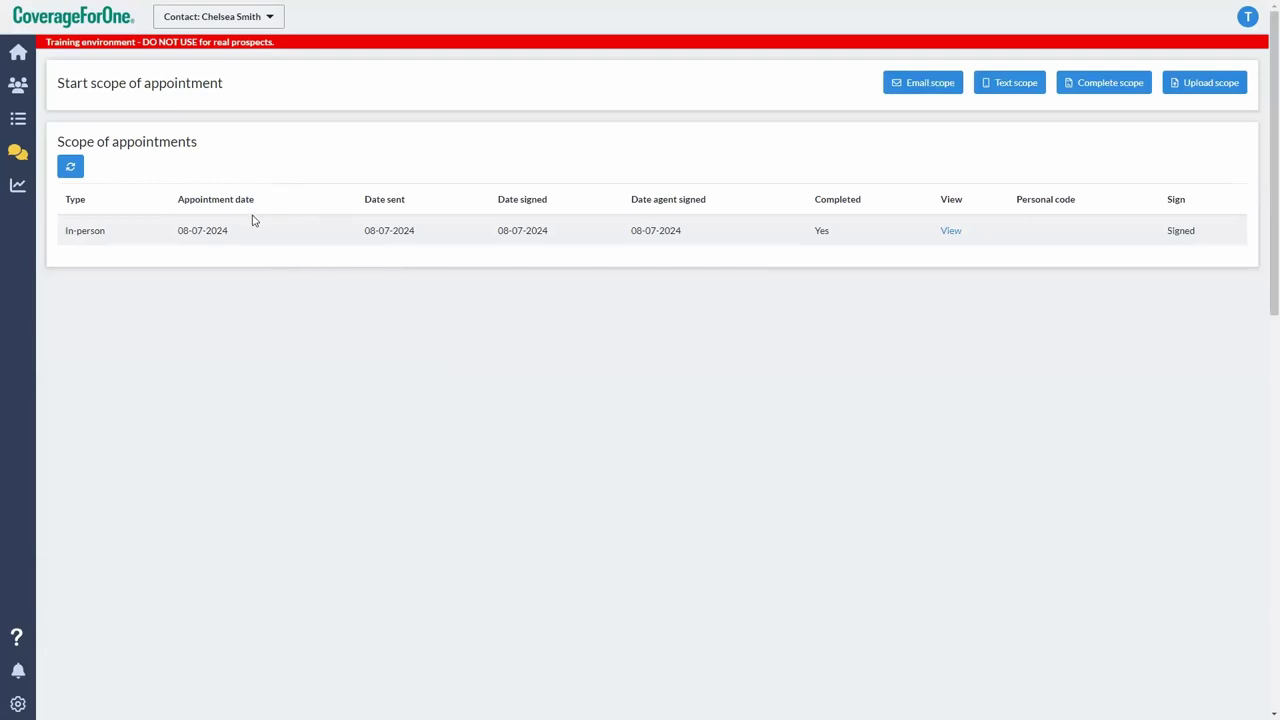
Return to the home dashboard and review the actions available for the first contact from the last 30 days
{"action": "left_click", "coordinate": [16, 60]}
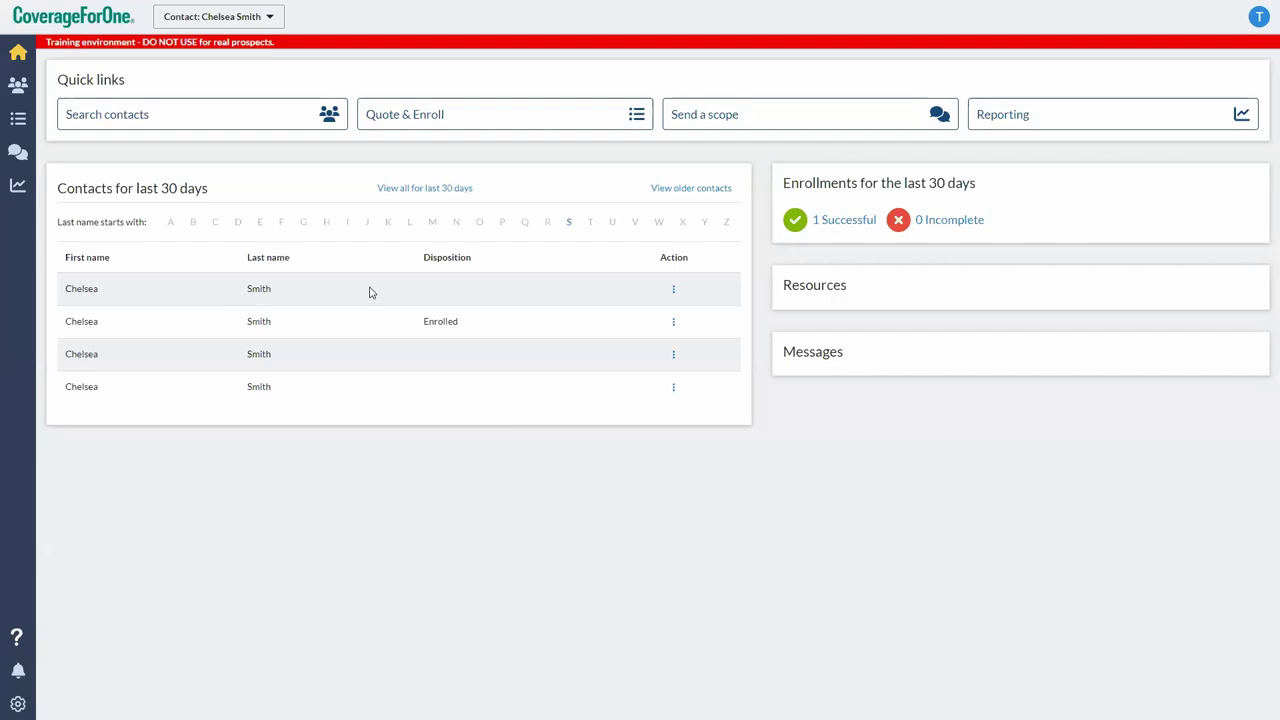
{"action": "left_click", "coordinate": [674, 293]}
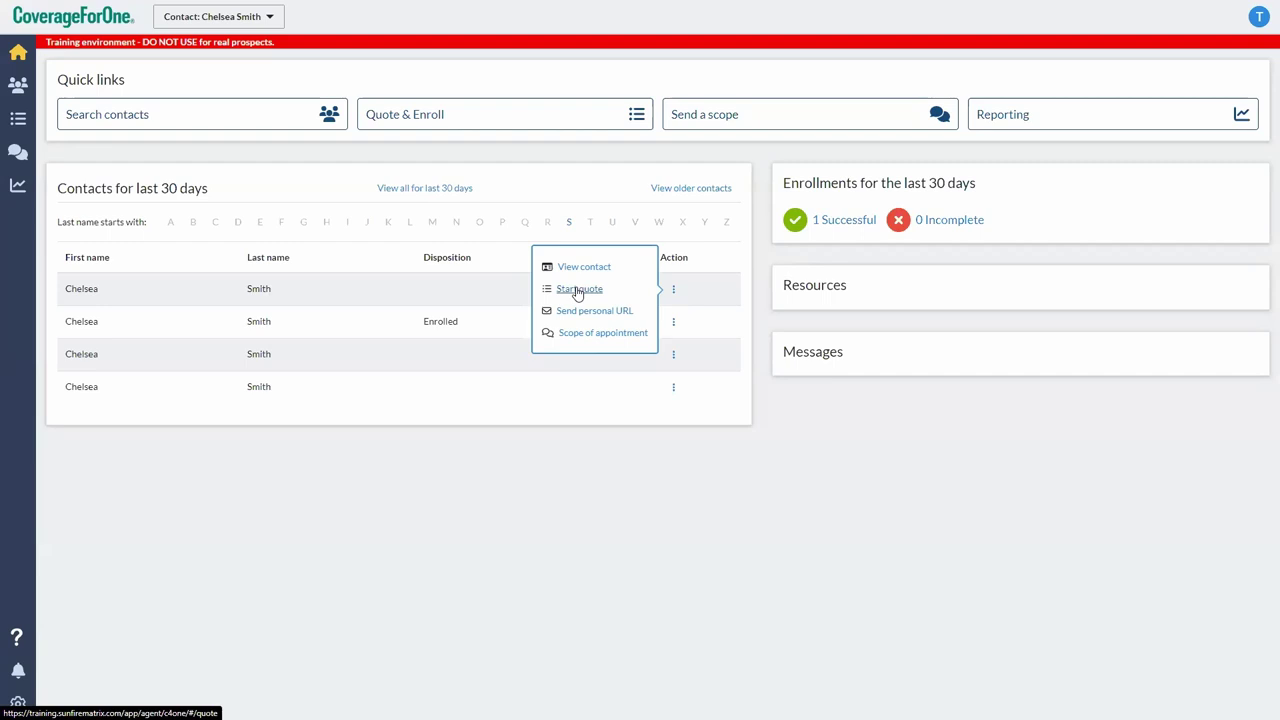
{"action": "left_click", "coordinate": [537, 172]}
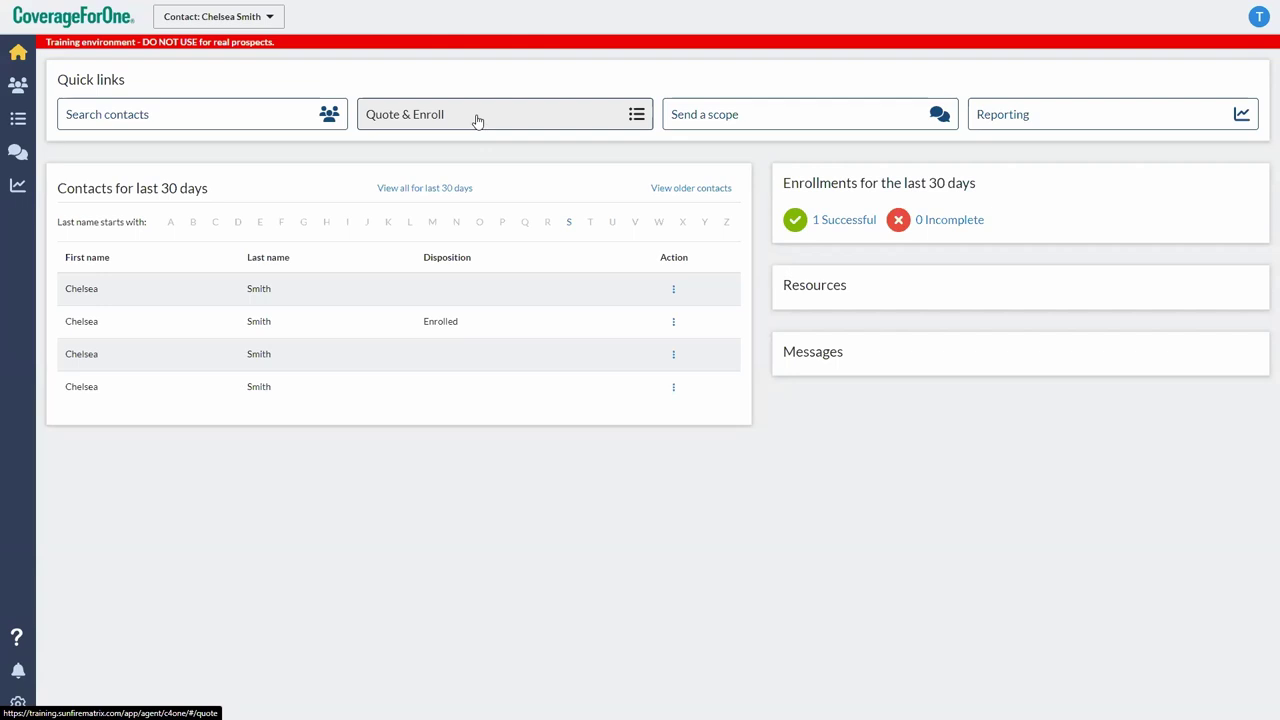
Clear the current contact by starting a new one, and open Quote & Enroll
{"action": "left_click", "coordinate": [270, 16]}
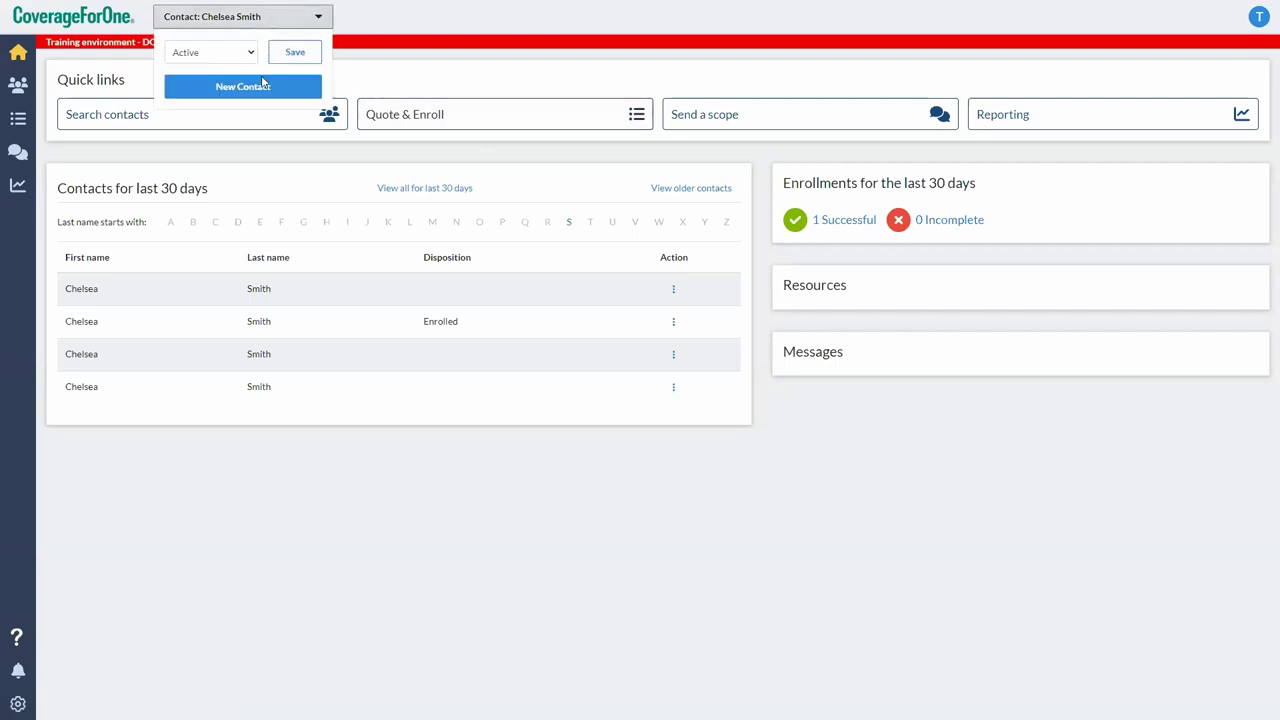
{"action": "left_click", "coordinate": [255, 92]}
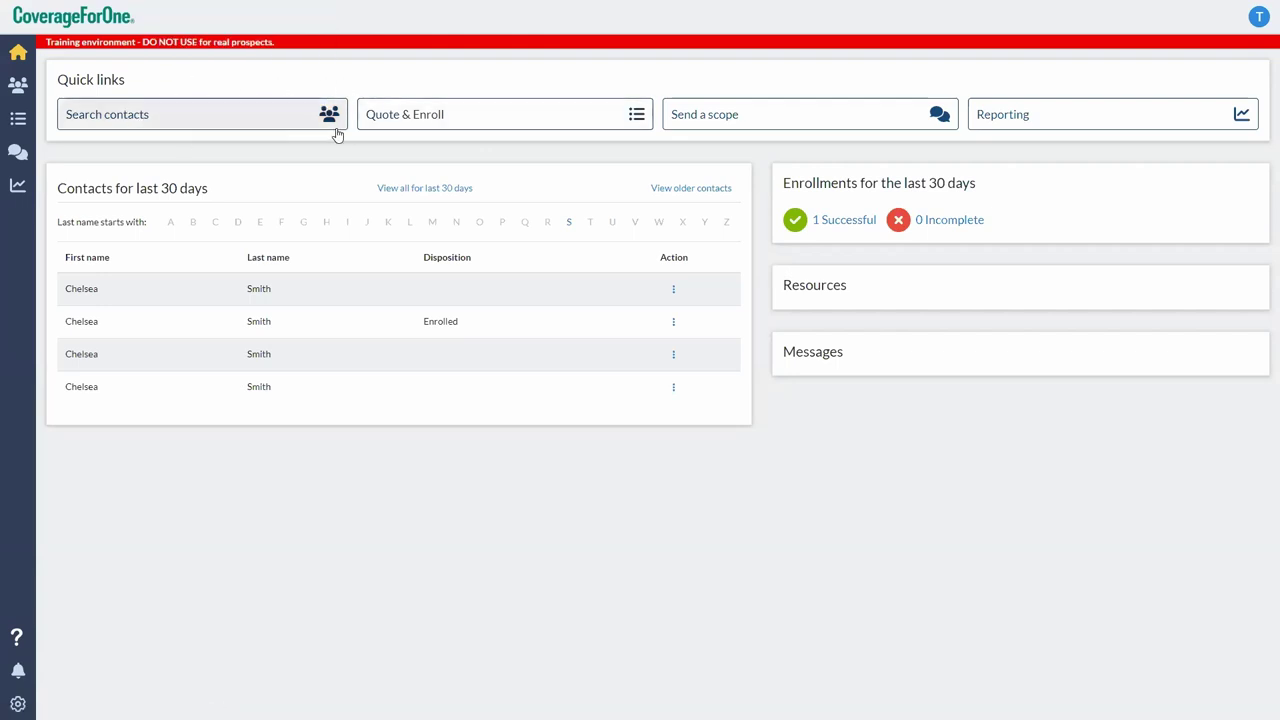
{"action": "left_click", "coordinate": [408, 126]}
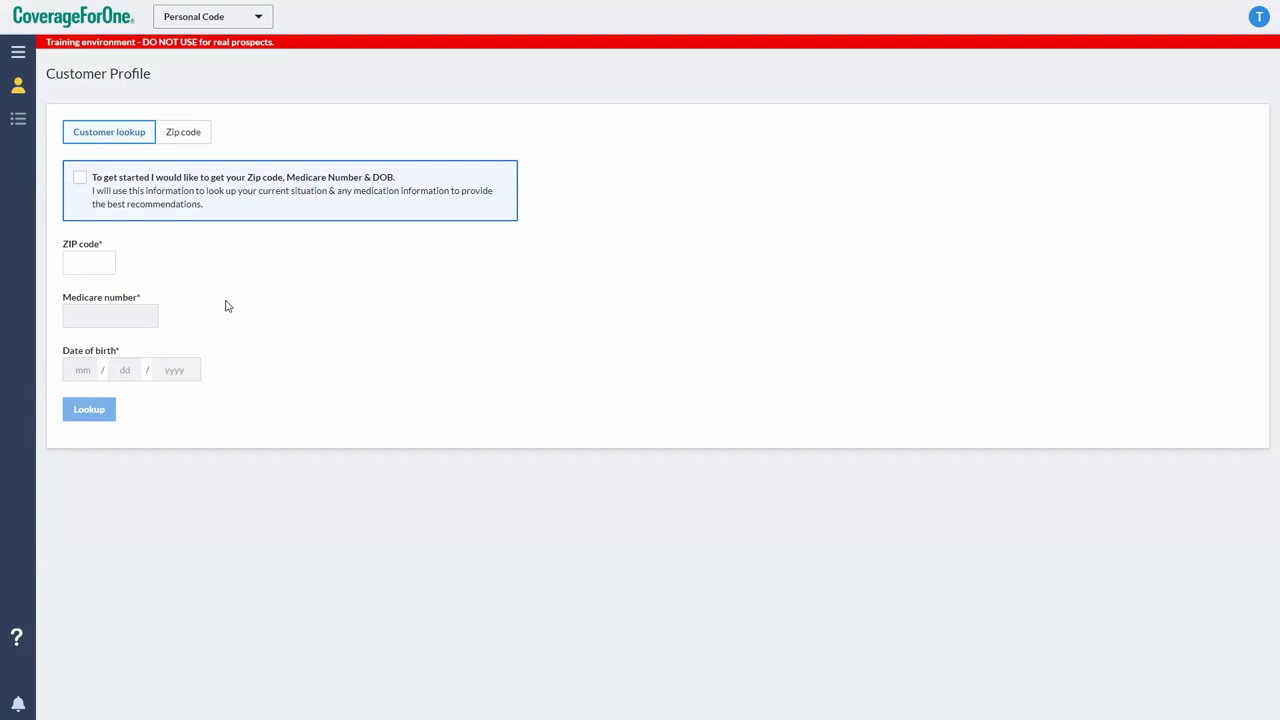
Acknowledge the customer lookup statement and enter ZIP code 48075 in the customer profile
{"action": "left_click", "coordinate": [79, 182]}
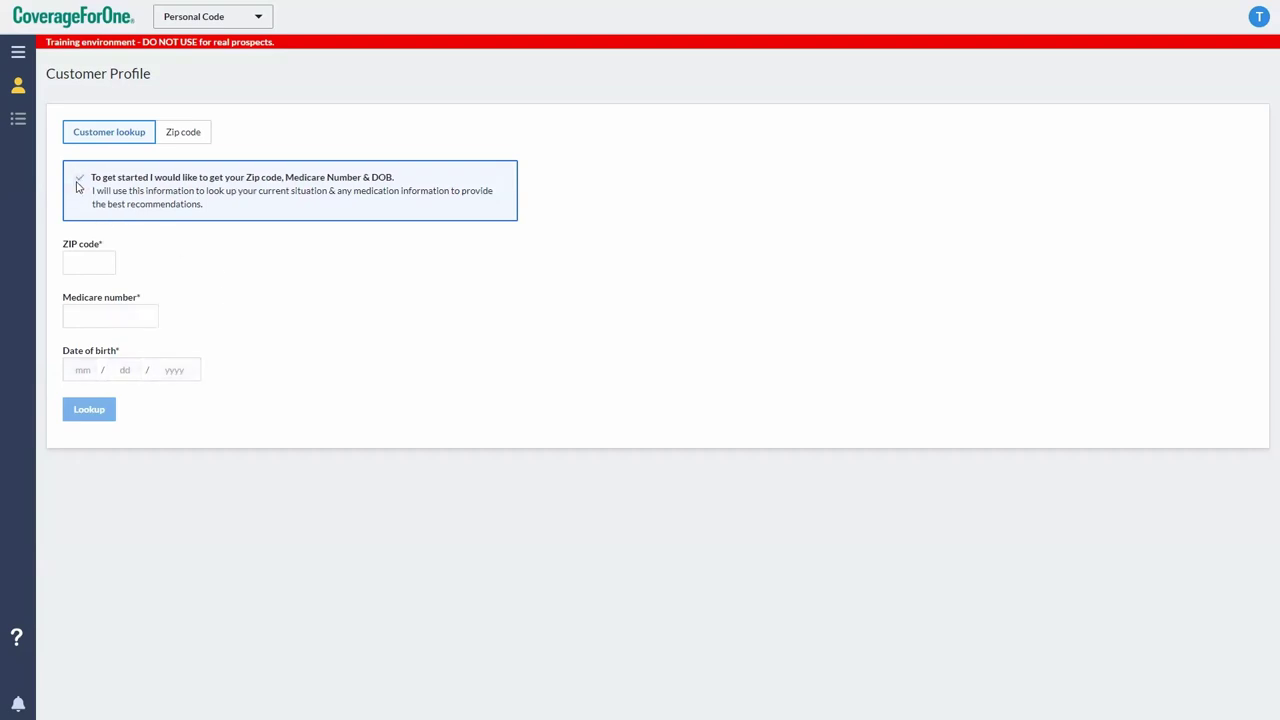
{"action": "left_click", "coordinate": [66, 268]}
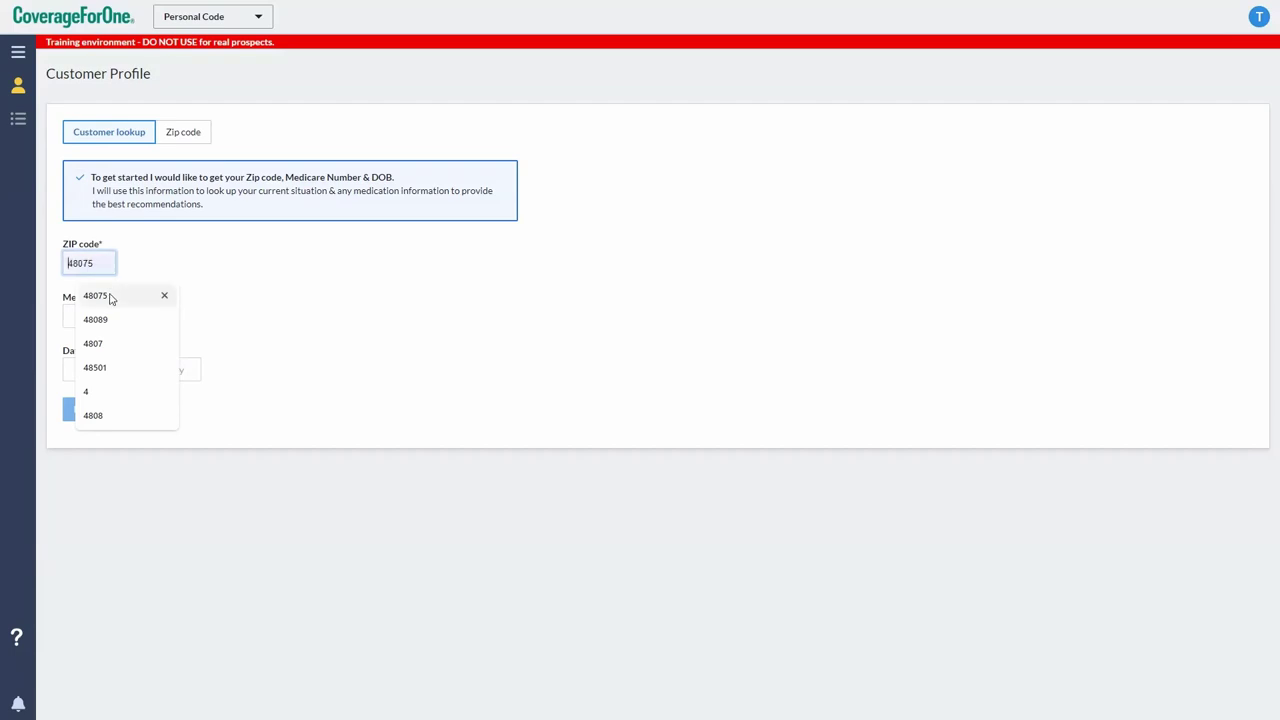
{"action": "left_click", "coordinate": [106, 296]}
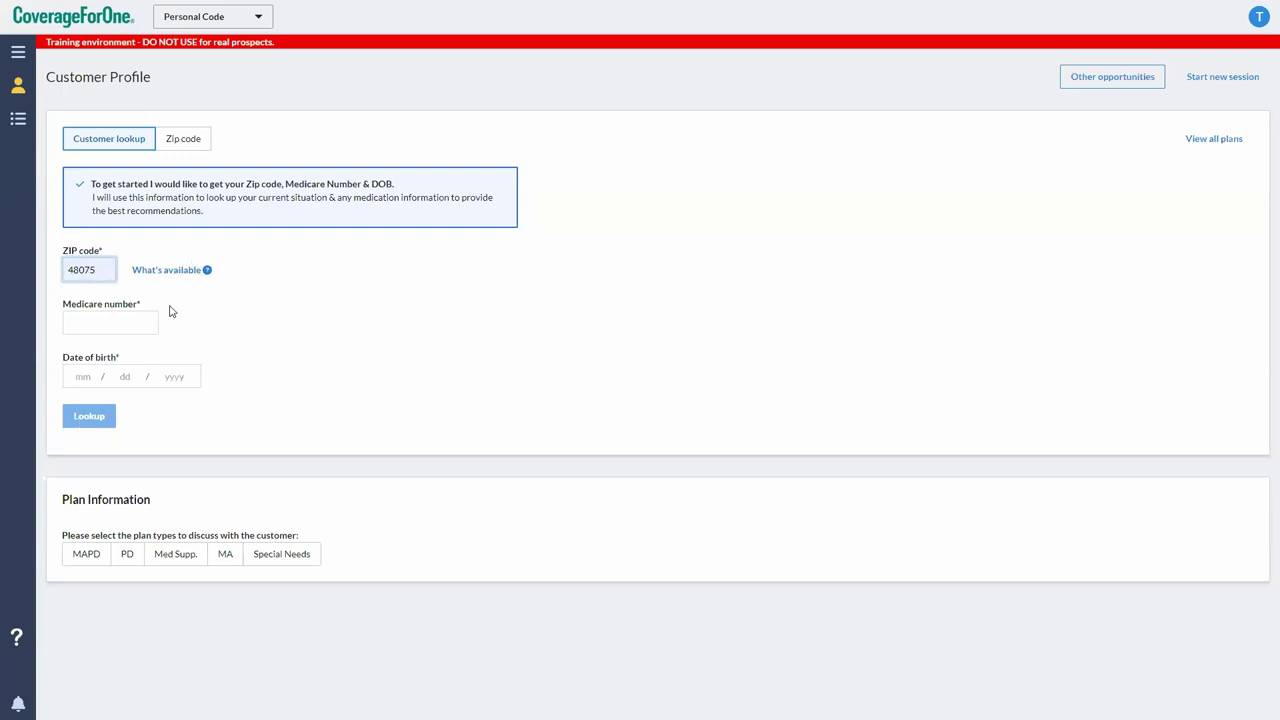
Complete Plan Information with plan type MAPD, No for current Medicare Advantage or drug plan enrollment, and I don't know for current plan type
{"action": "left_click", "coordinate": [90, 555]}
{"action": "left_click", "coordinate": [155, 272]}
{"action": "left_click", "coordinate": [87, 556]}
{"action": "scroll", "coordinate": [383, 604], "scroll_direction": "down", "scroll_amount": 2}
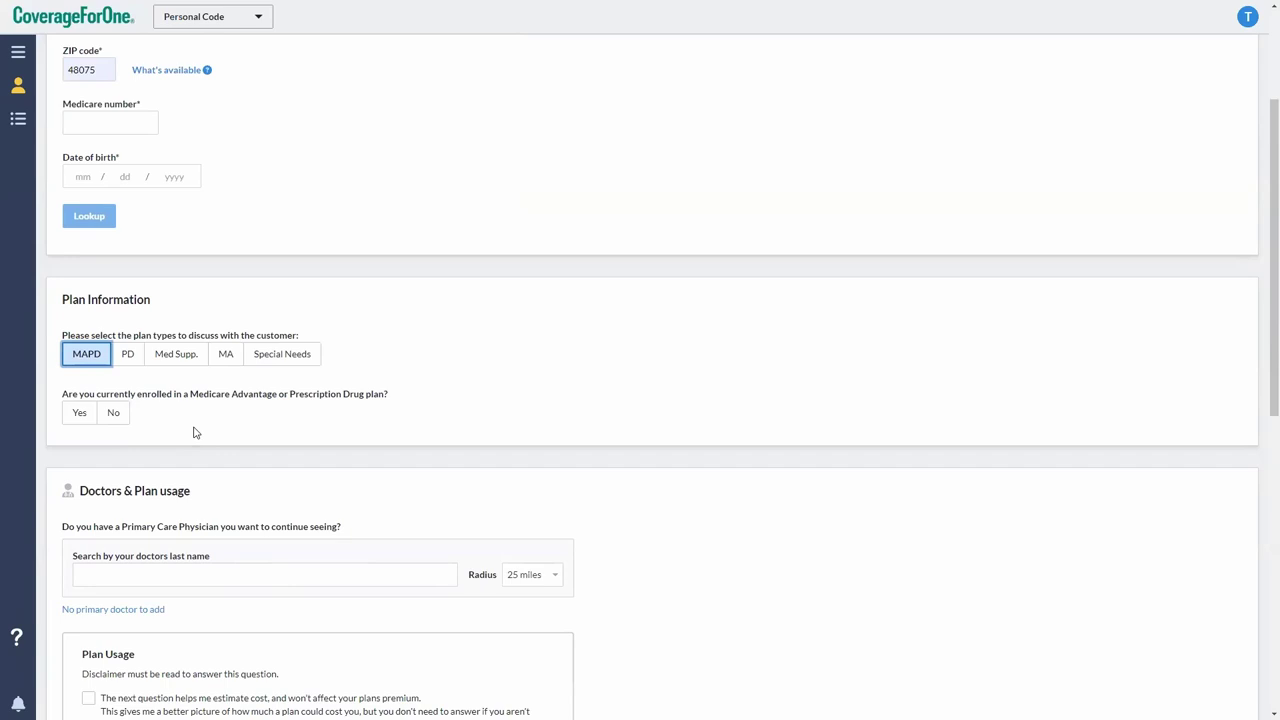
{"action": "left_click", "coordinate": [114, 413]}
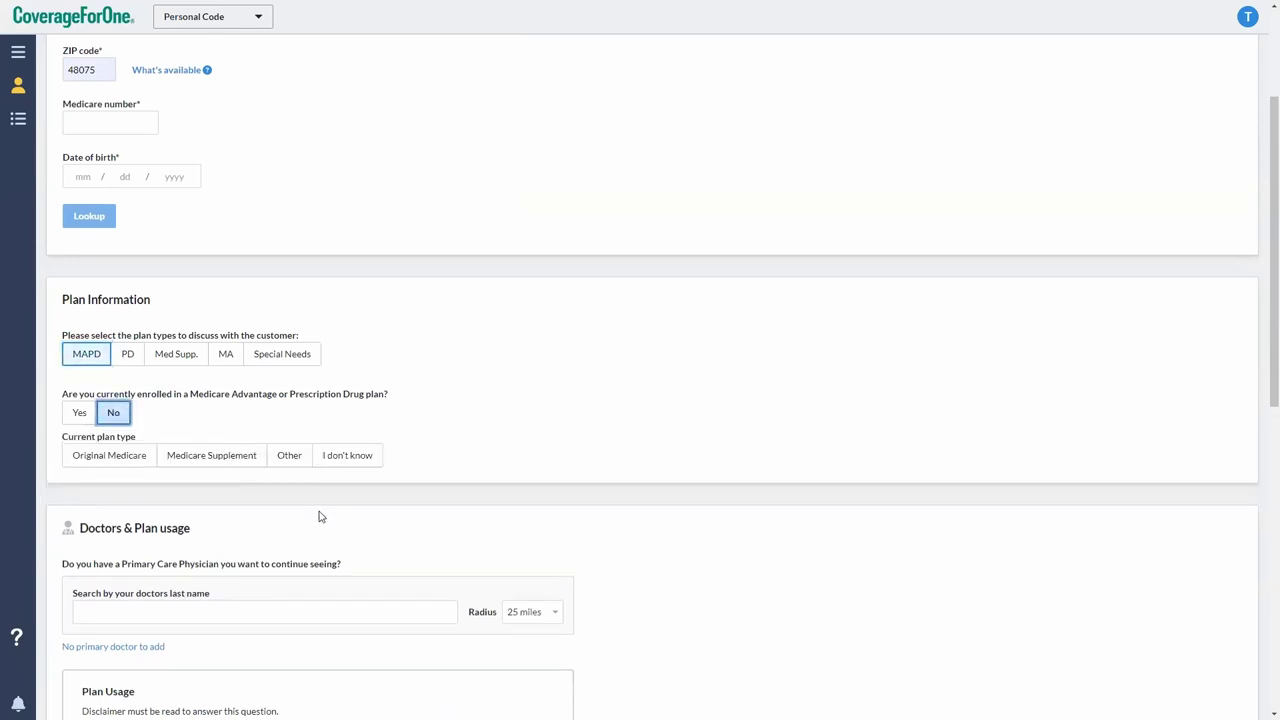
{"action": "left_click", "coordinate": [336, 460]}
{"action": "scroll", "coordinate": [260, 490], "scroll_direction": "down", "scroll_amount": 1}
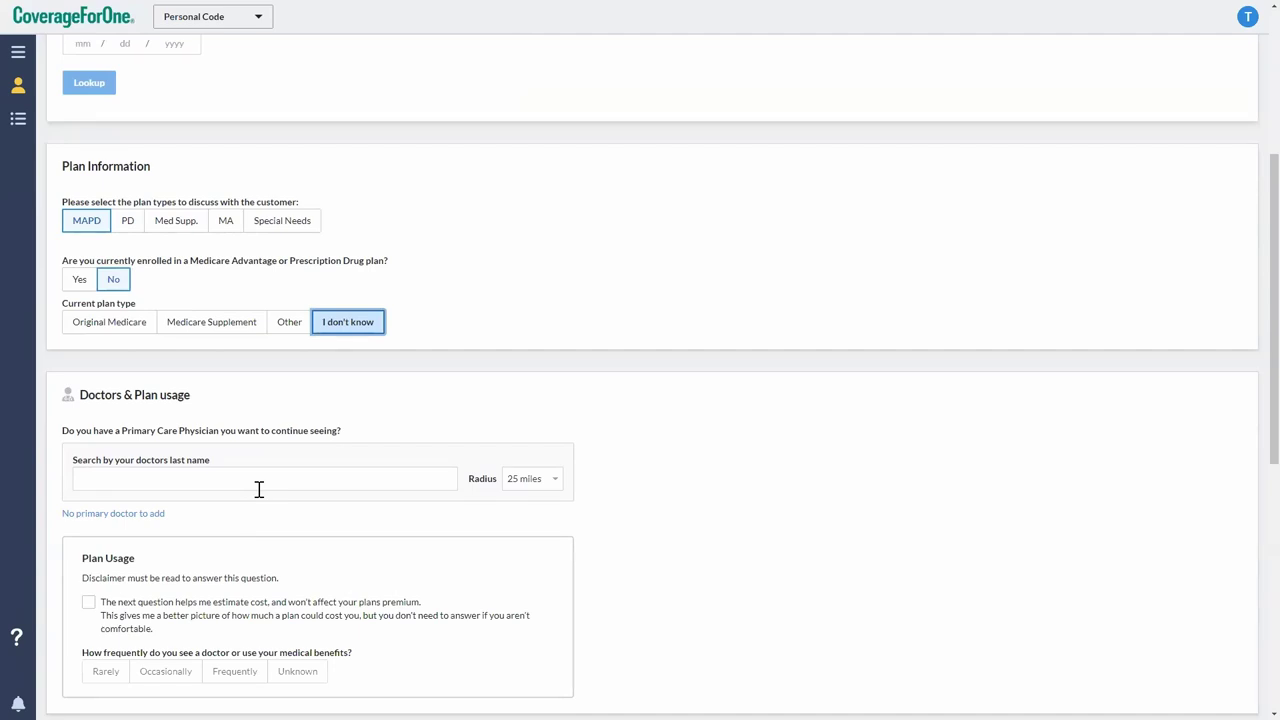
Look over the primary care physician search and acknowledge the Plan Usage disclaimer
{"action": "scroll", "coordinate": [258, 489], "scroll_direction": "down", "scroll_amount": 1}
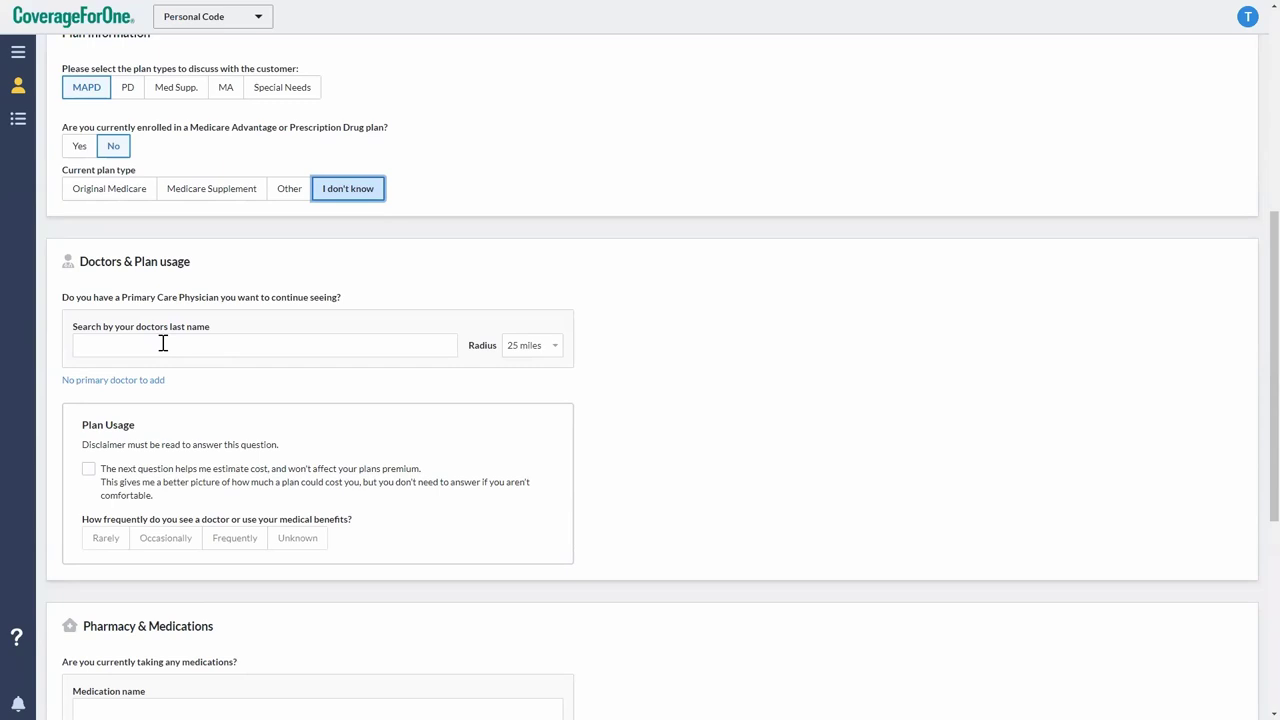
{"action": "left_click", "coordinate": [163, 343]}
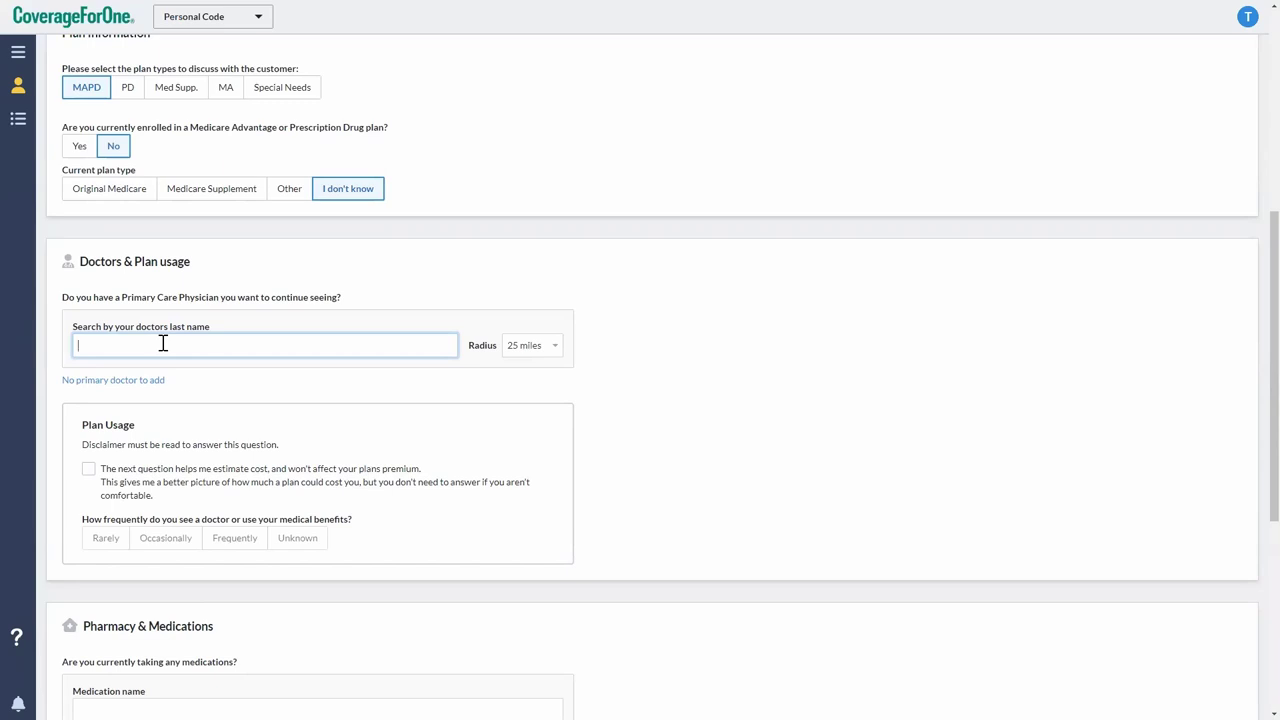
{"action": "scroll", "coordinate": [163, 343], "scroll_direction": "down", "scroll_amount": 2}
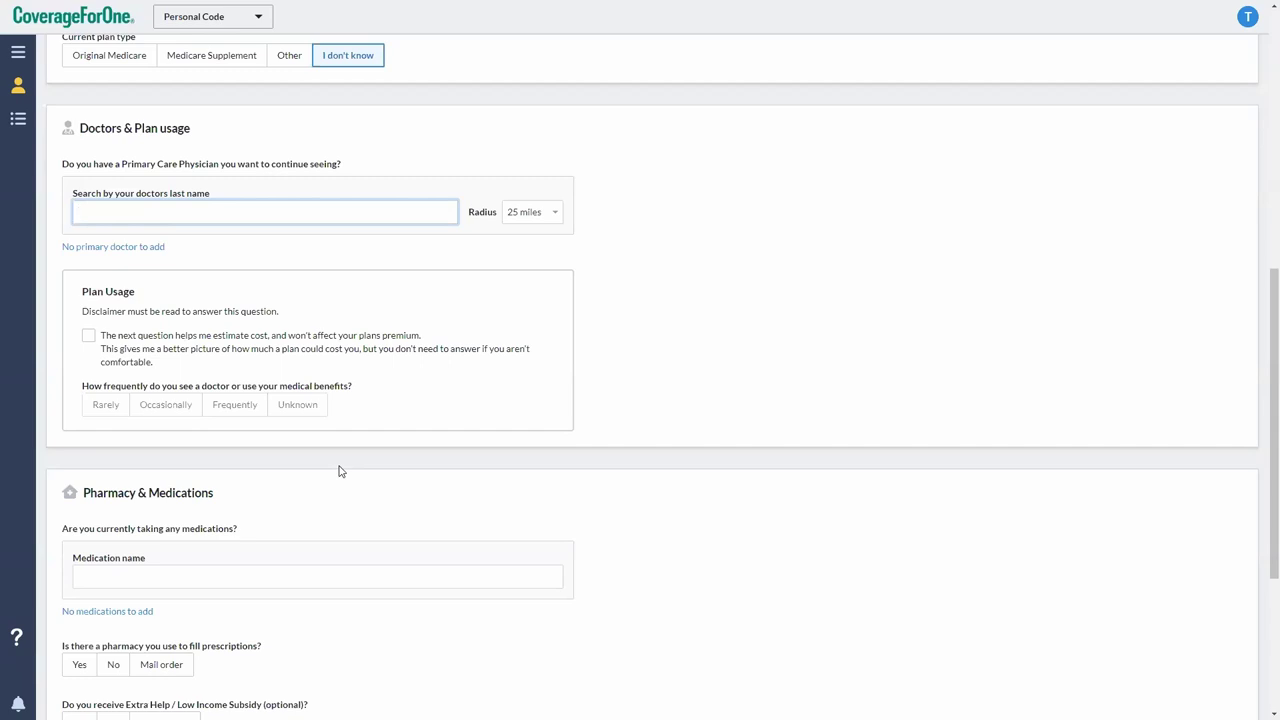
{"action": "scroll", "coordinate": [339, 471], "scroll_direction": "down", "scroll_amount": 2}
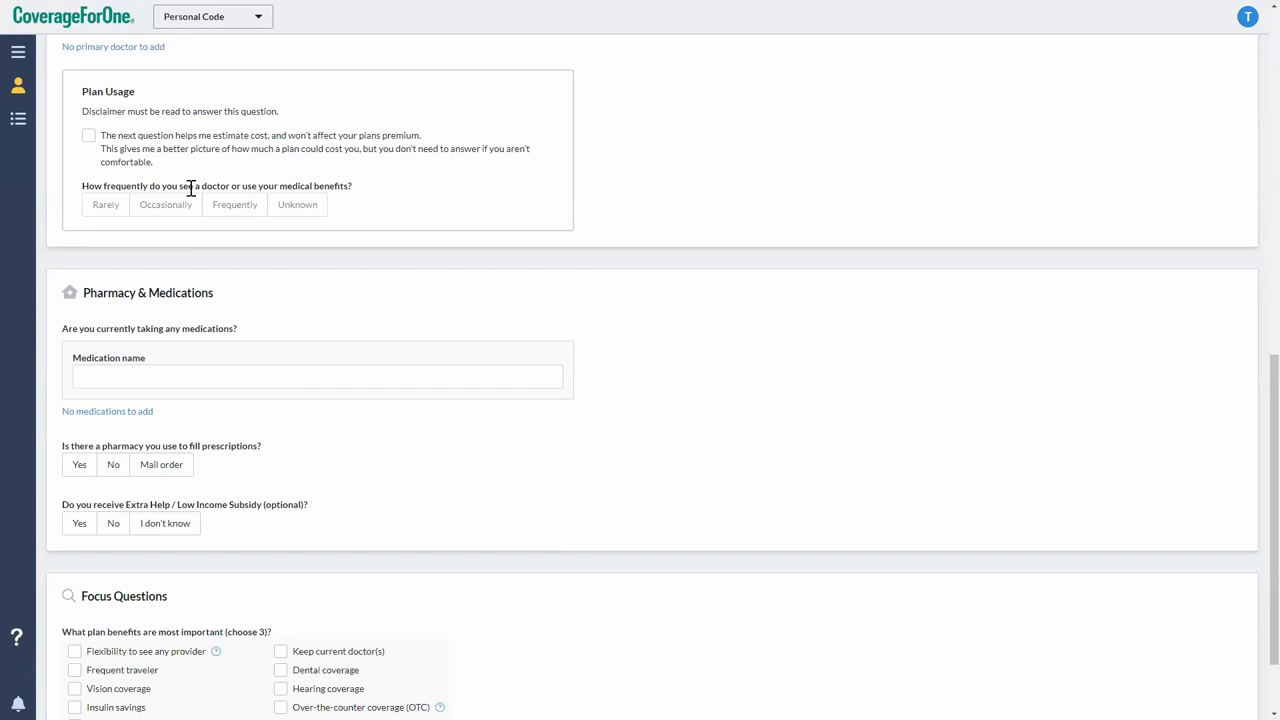
{"action": "left_click", "coordinate": [88, 137]}
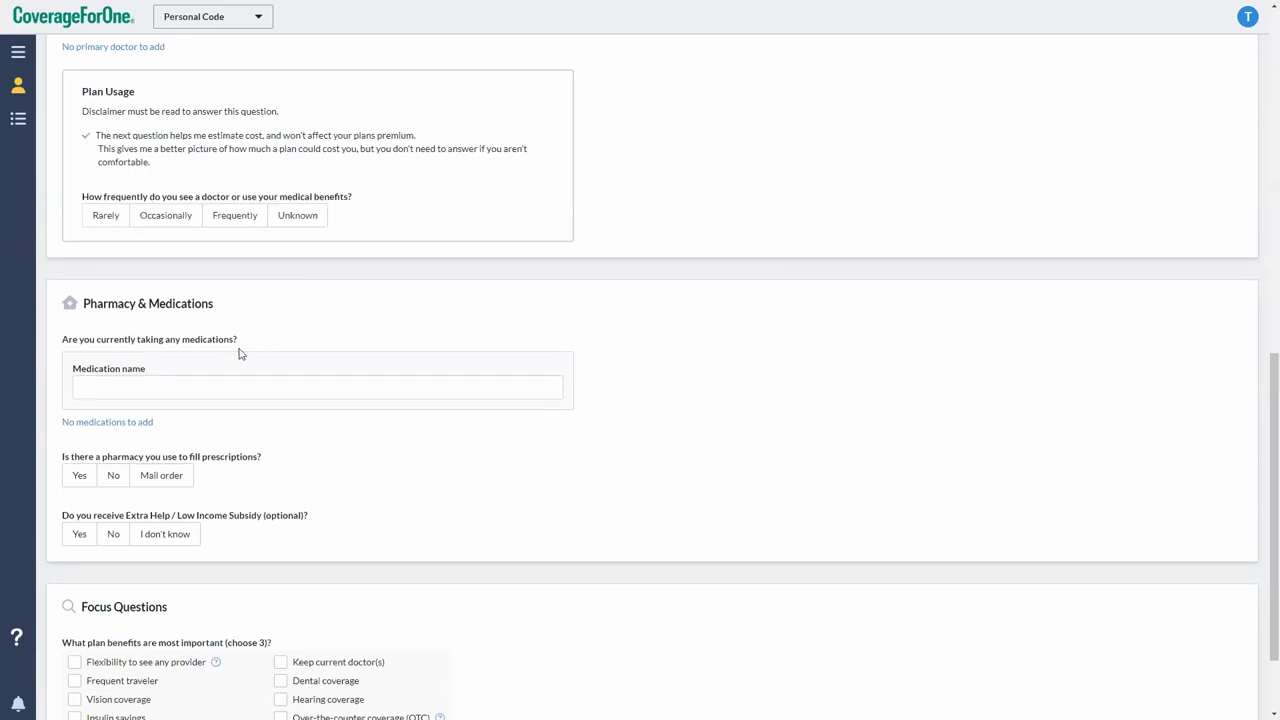
Try Transportation and Insulin savings as the most important plan benefits in the focus questions, and clear both choices
{"action": "scroll", "coordinate": [298, 440], "scroll_direction": "down", "scroll_amount": 2}
{"action": "left_click", "coordinate": [137, 277]}
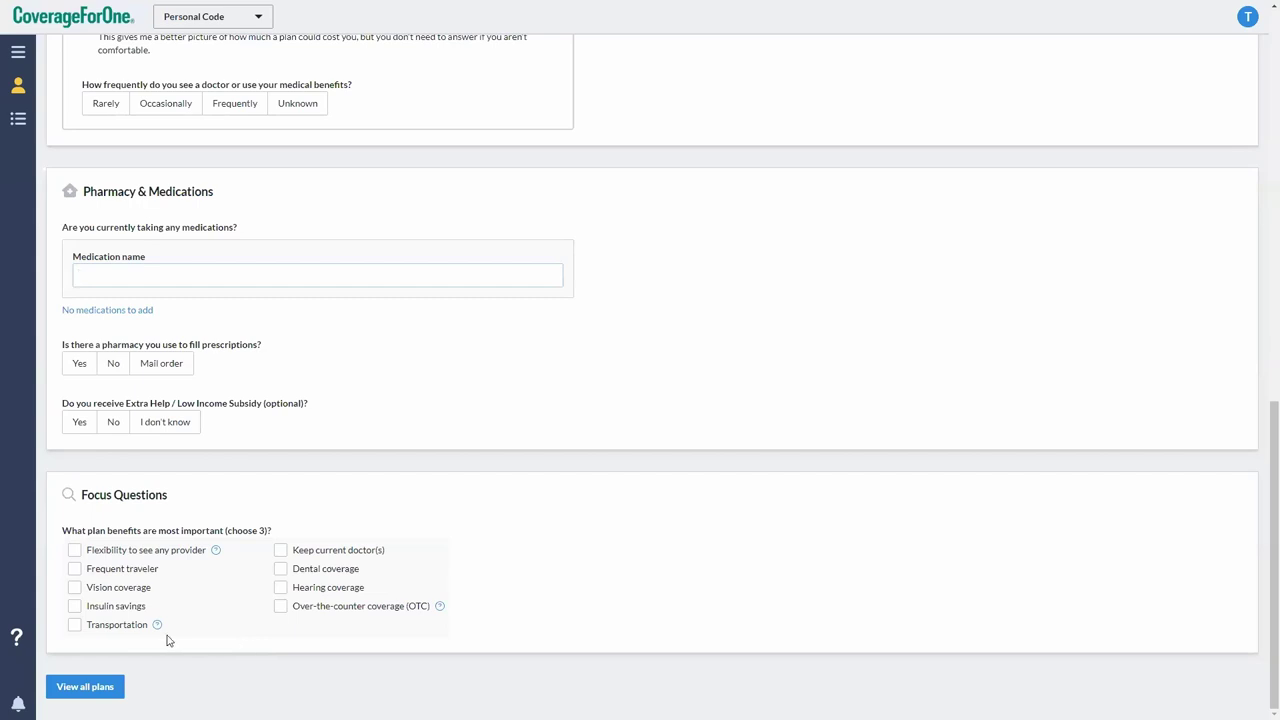
{"action": "left_click", "coordinate": [76, 626]}
{"action": "left_click", "coordinate": [78, 624]}
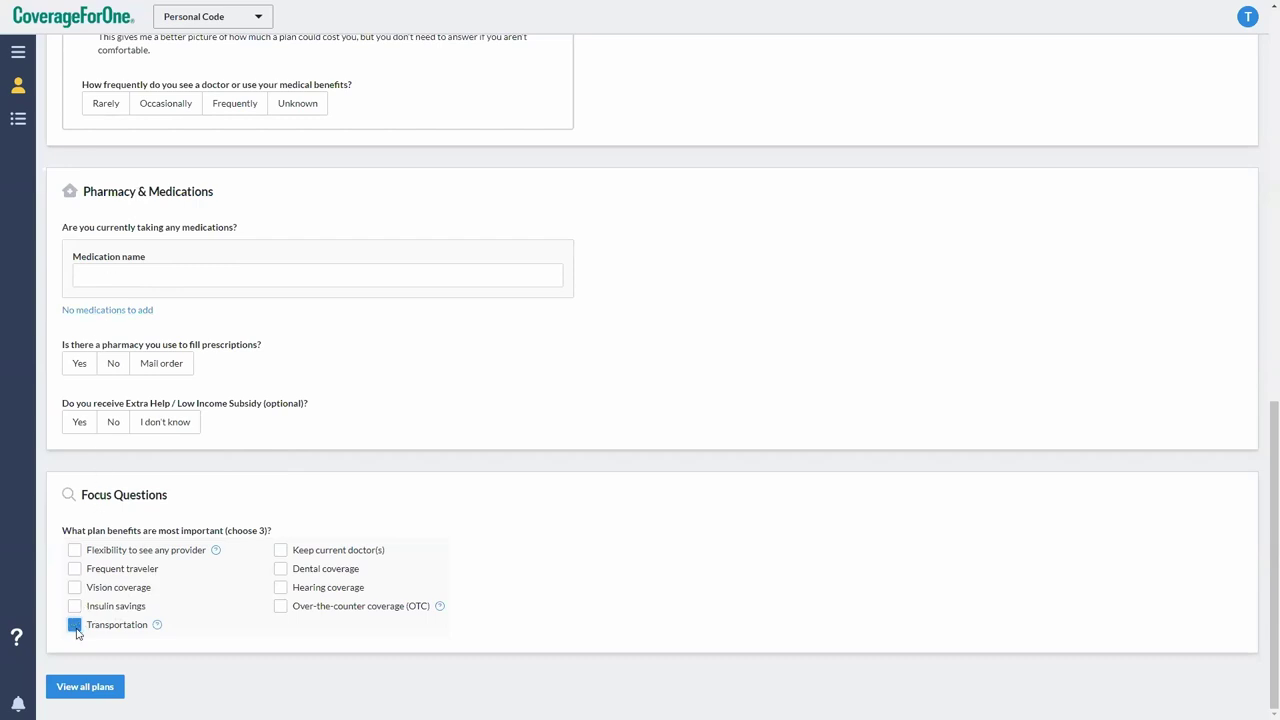
{"action": "left_click", "coordinate": [133, 612]}
{"action": "left_click", "coordinate": [144, 608]}
{"action": "left_click_drag", "start_coordinate": [223, 530], "coordinate": [273, 533]}
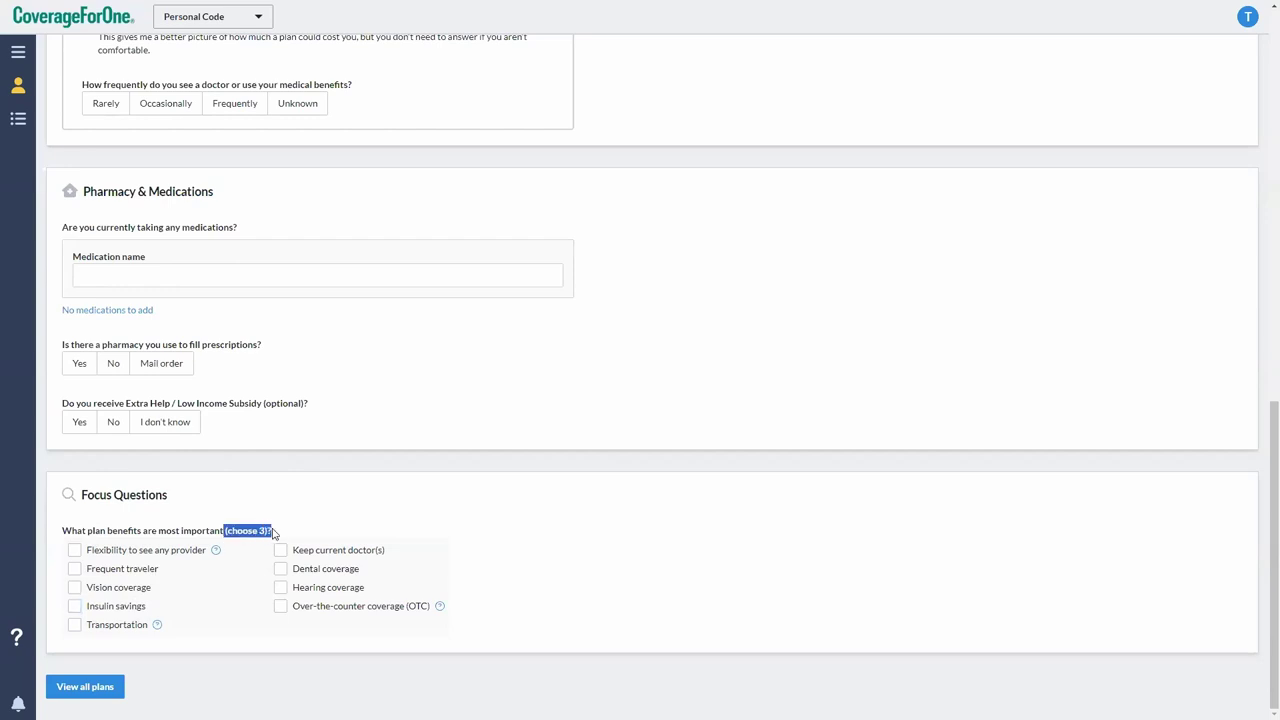
{"action": "left_click", "coordinate": [245, 658]}
View all plans for the entered ZIP code and look through the Medicare Advantage/Part D results
{"action": "left_click", "coordinate": [62, 688]}
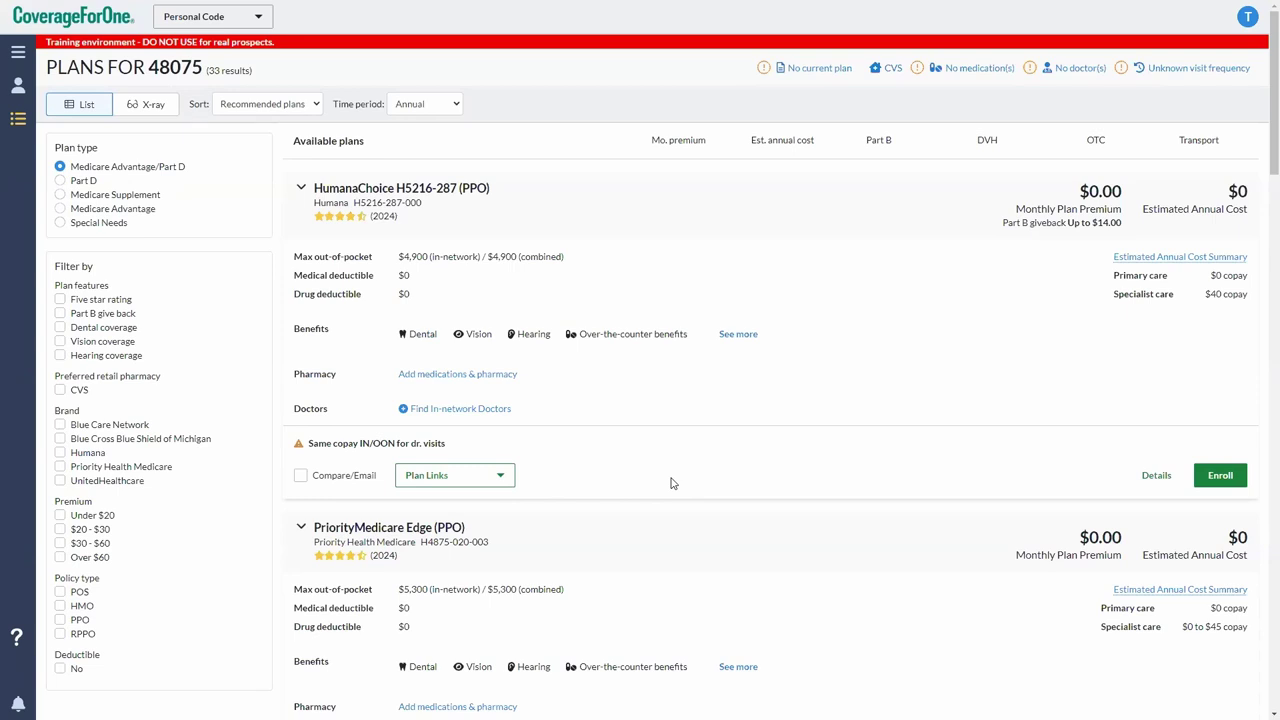
{"action": "scroll", "coordinate": [671, 483], "scroll_direction": "down", "scroll_amount": 10}
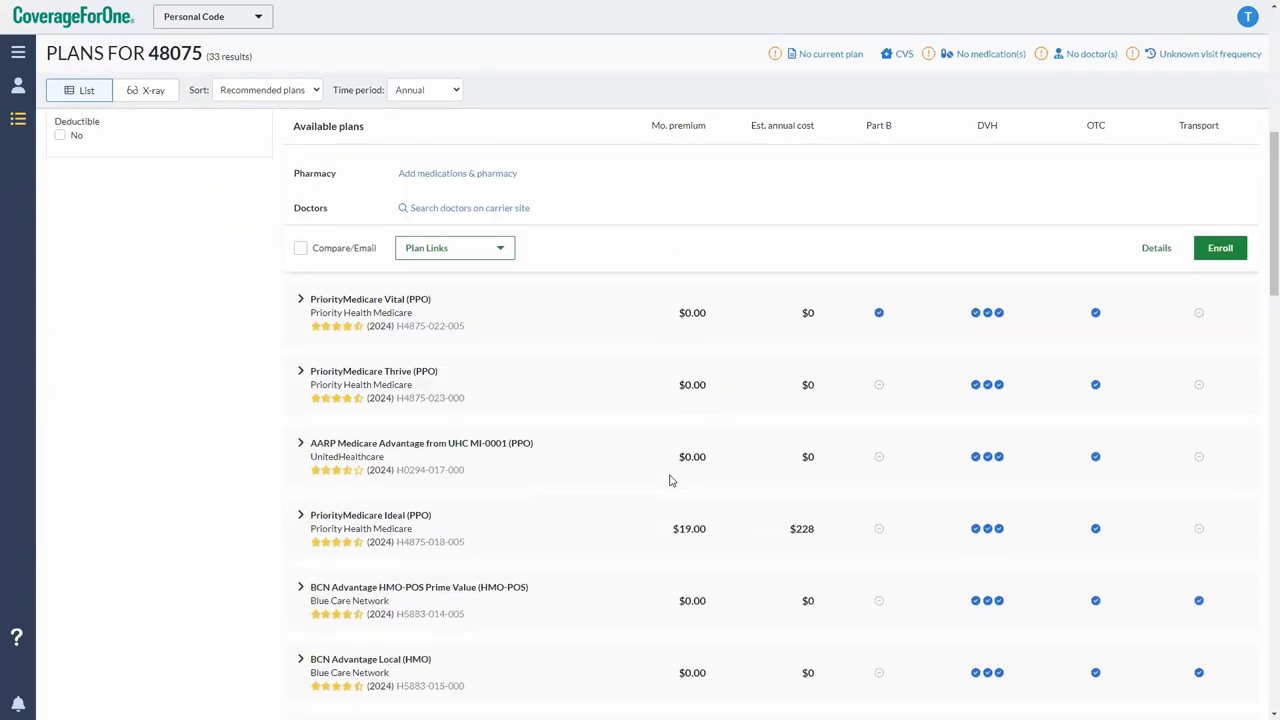
{"action": "scroll", "coordinate": [671, 480], "scroll_direction": "up", "scroll_amount": 15}
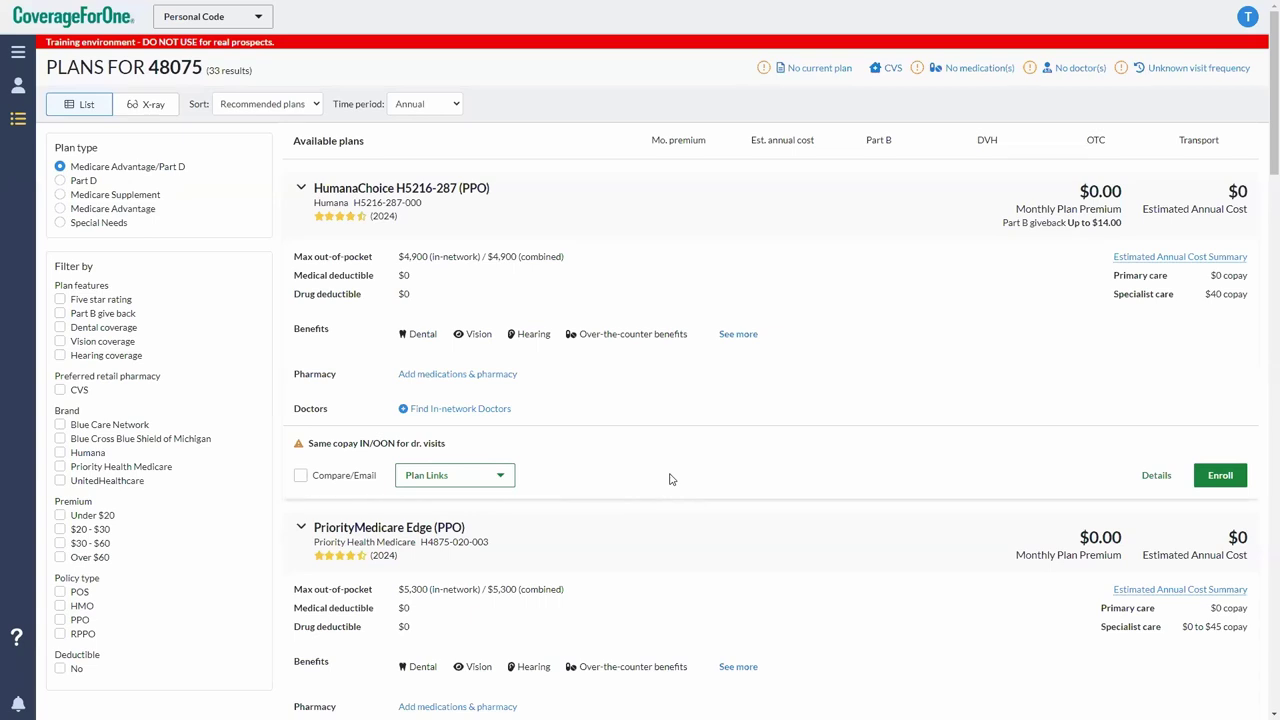
{"action": "scroll", "coordinate": [634, 452], "scroll_direction": "down", "scroll_amount": 1}
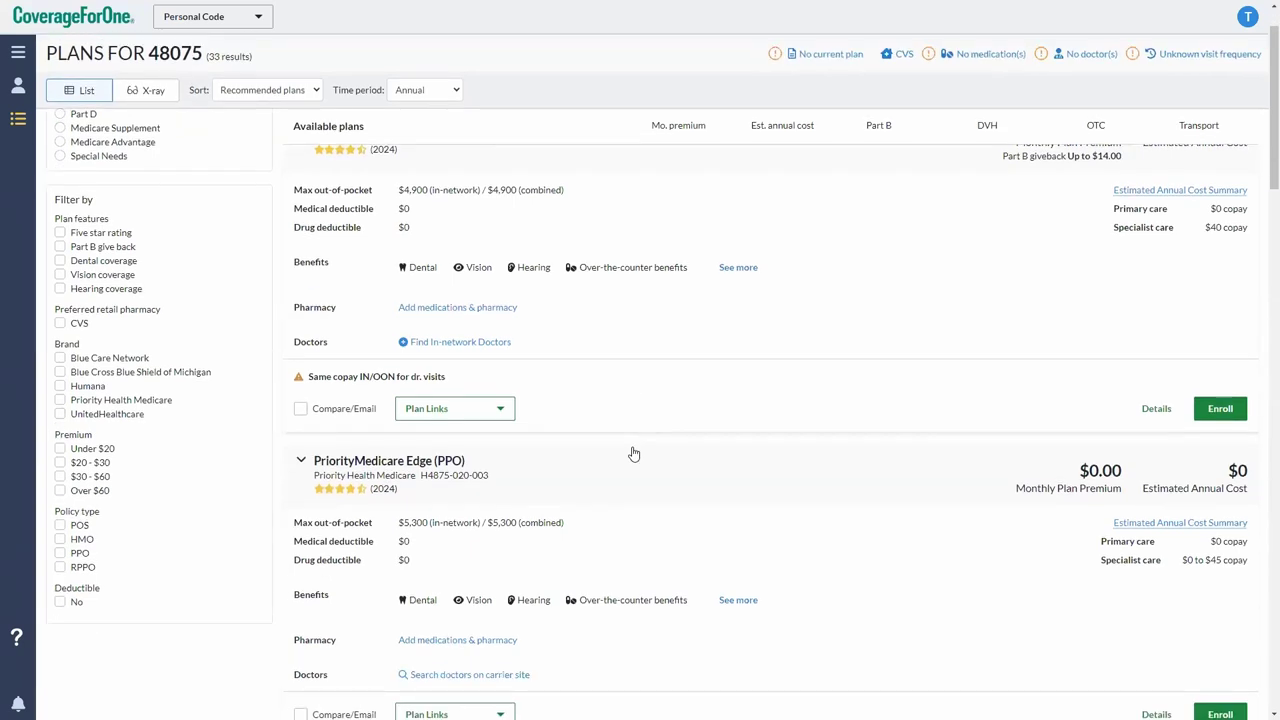
{"action": "scroll", "coordinate": [634, 452], "scroll_direction": "up", "scroll_amount": 1}
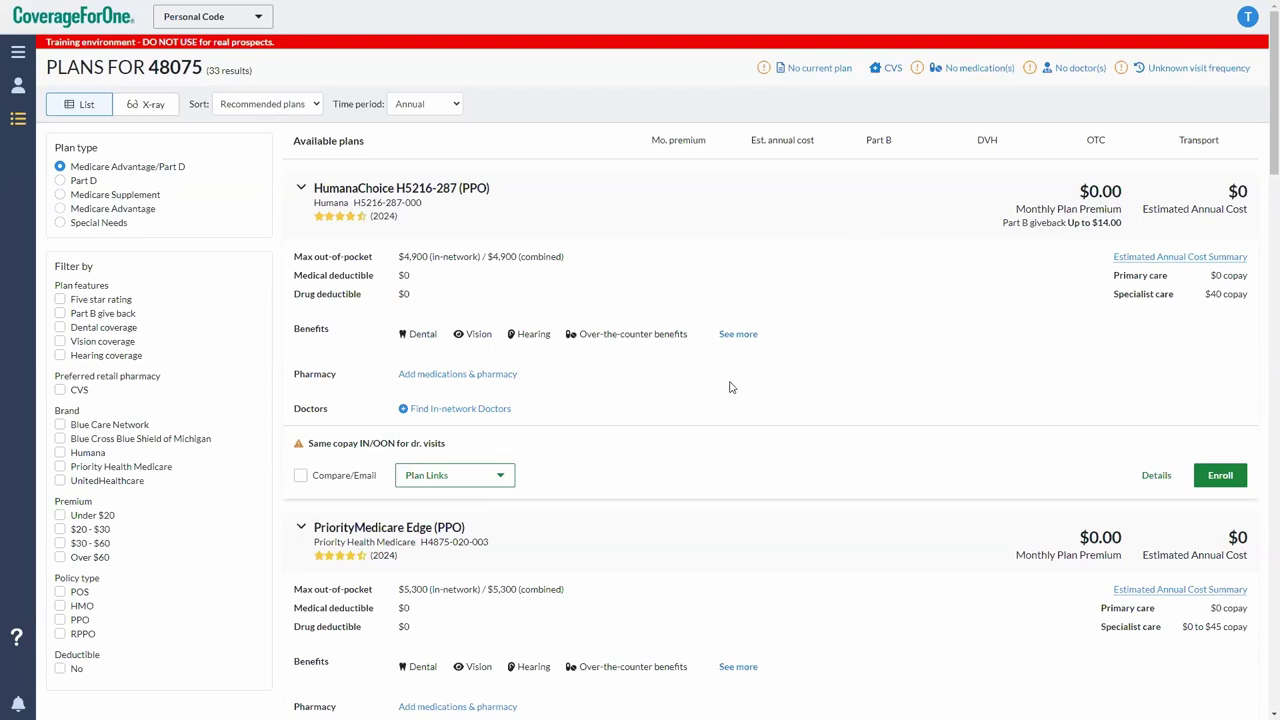
{"action": "scroll", "coordinate": [716, 472], "scroll_direction": "down", "scroll_amount": 3}
{"action": "scroll", "coordinate": [716, 472], "scroll_direction": "up", "scroll_amount": 3}
Filter the plans by the Priority Health Medicare brand and look through the filtered list
{"action": "left_click", "coordinate": [112, 469]}
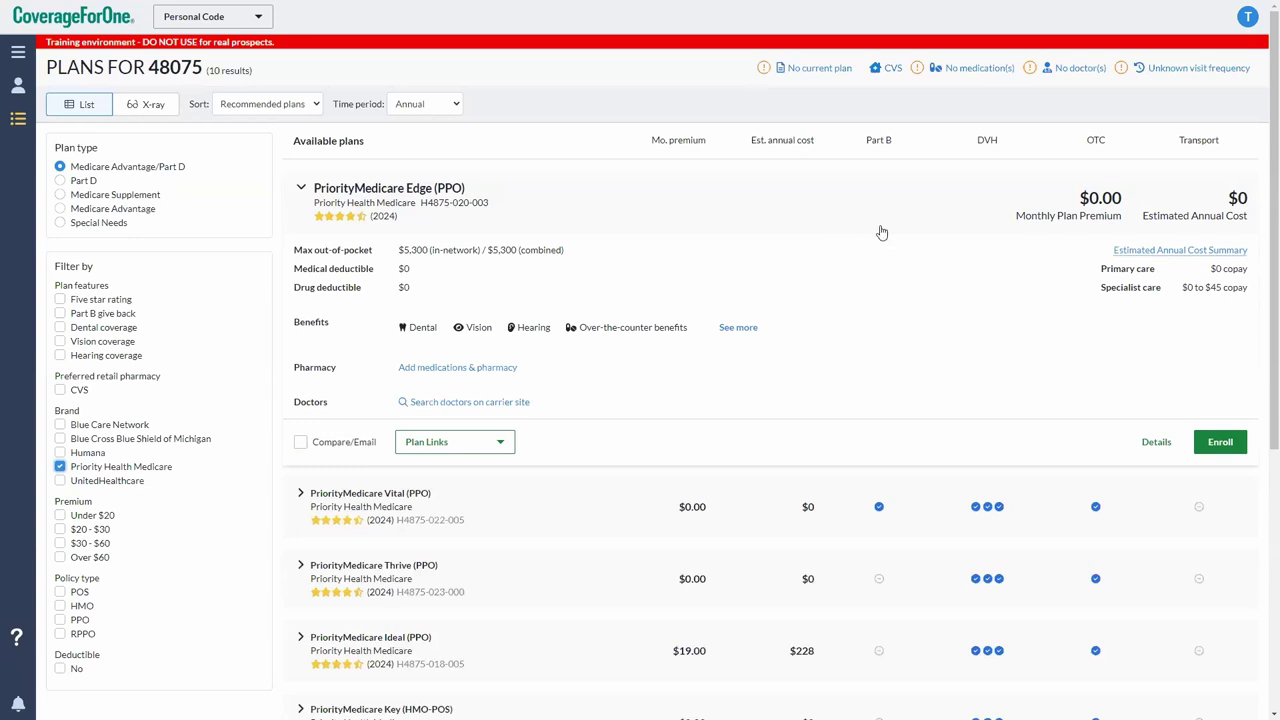
{"action": "scroll", "coordinate": [631, 533], "scroll_direction": "down", "scroll_amount": 1}
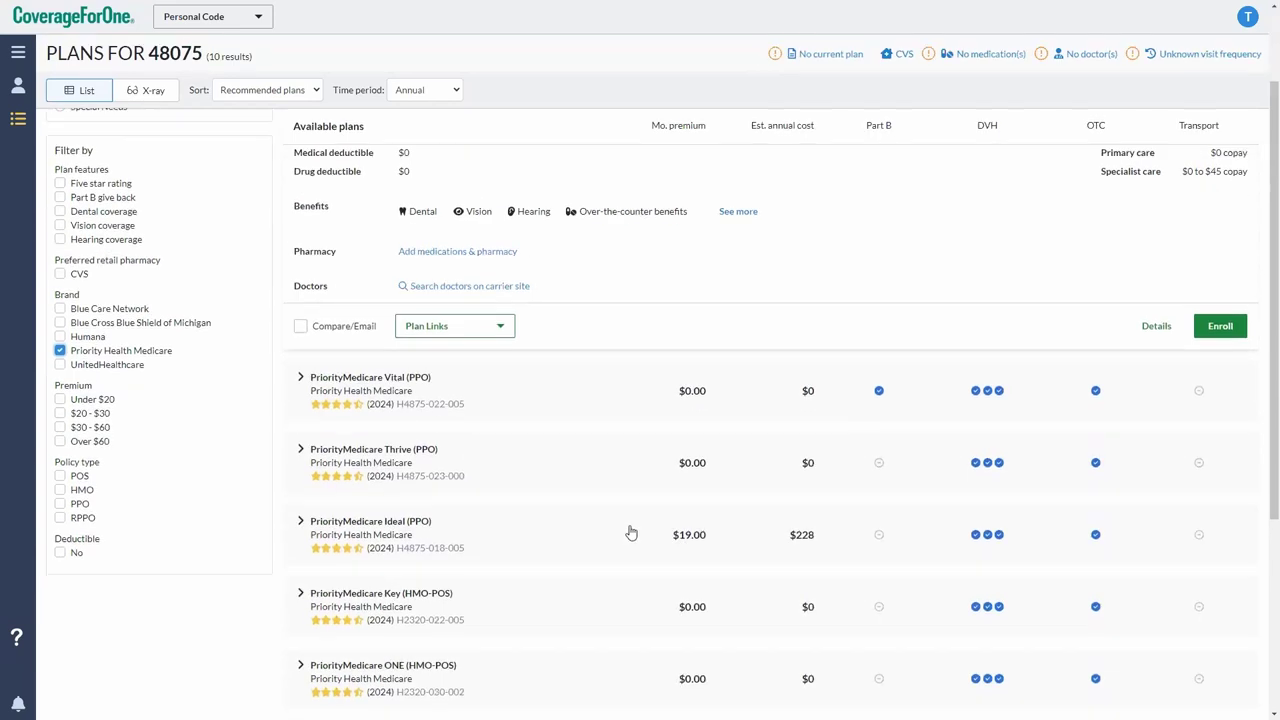
{"action": "scroll", "coordinate": [631, 533], "scroll_direction": "down", "scroll_amount": 1}
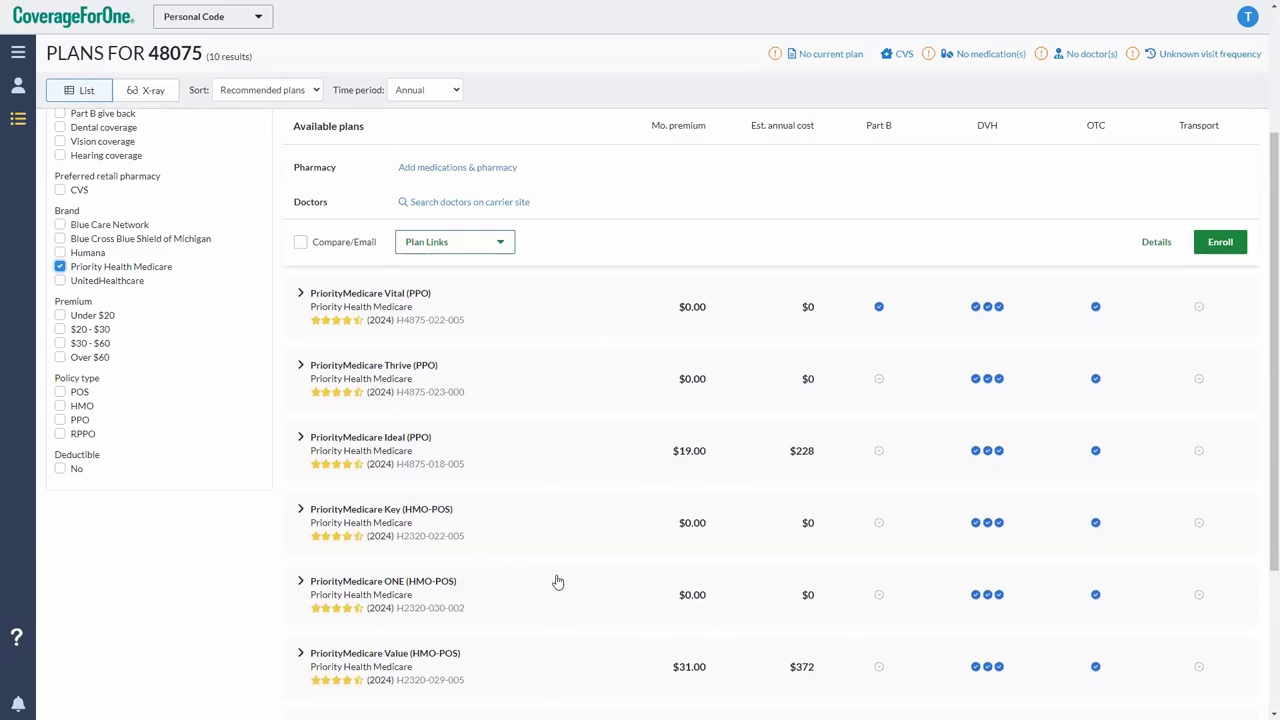
{"action": "scroll", "coordinate": [557, 582], "scroll_direction": "up", "scroll_amount": 3}
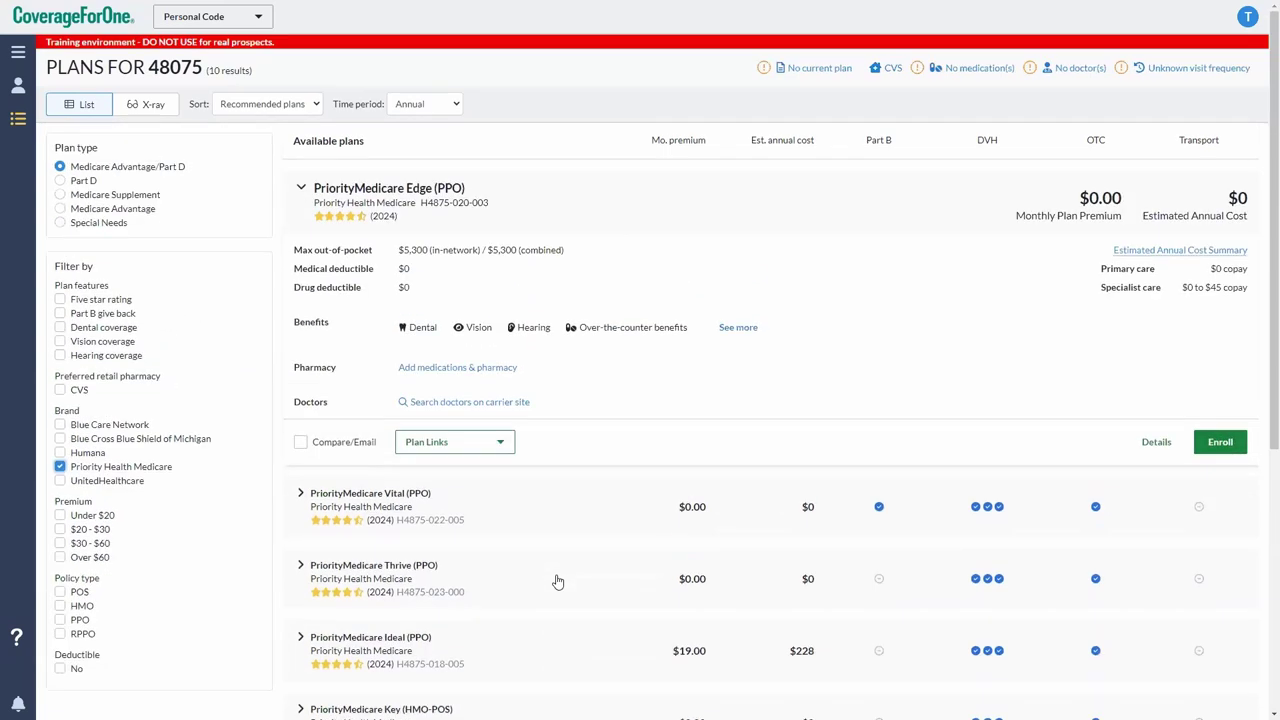
Expand the PriorityMedicare Vital (PPO) plan to review its summary, and clear the Priority Health Medicare brand filter
{"action": "left_click", "coordinate": [301, 496]}
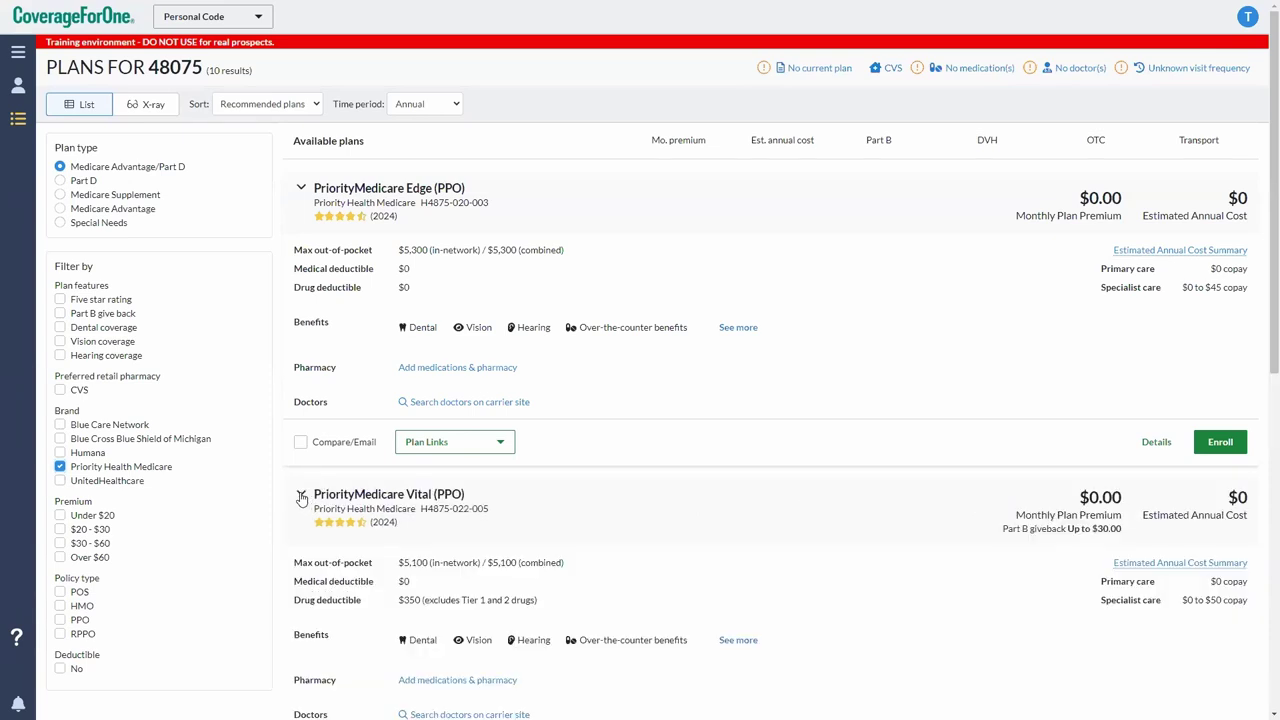
{"action": "scroll", "coordinate": [301, 496], "scroll_direction": "down", "scroll_amount": 2}
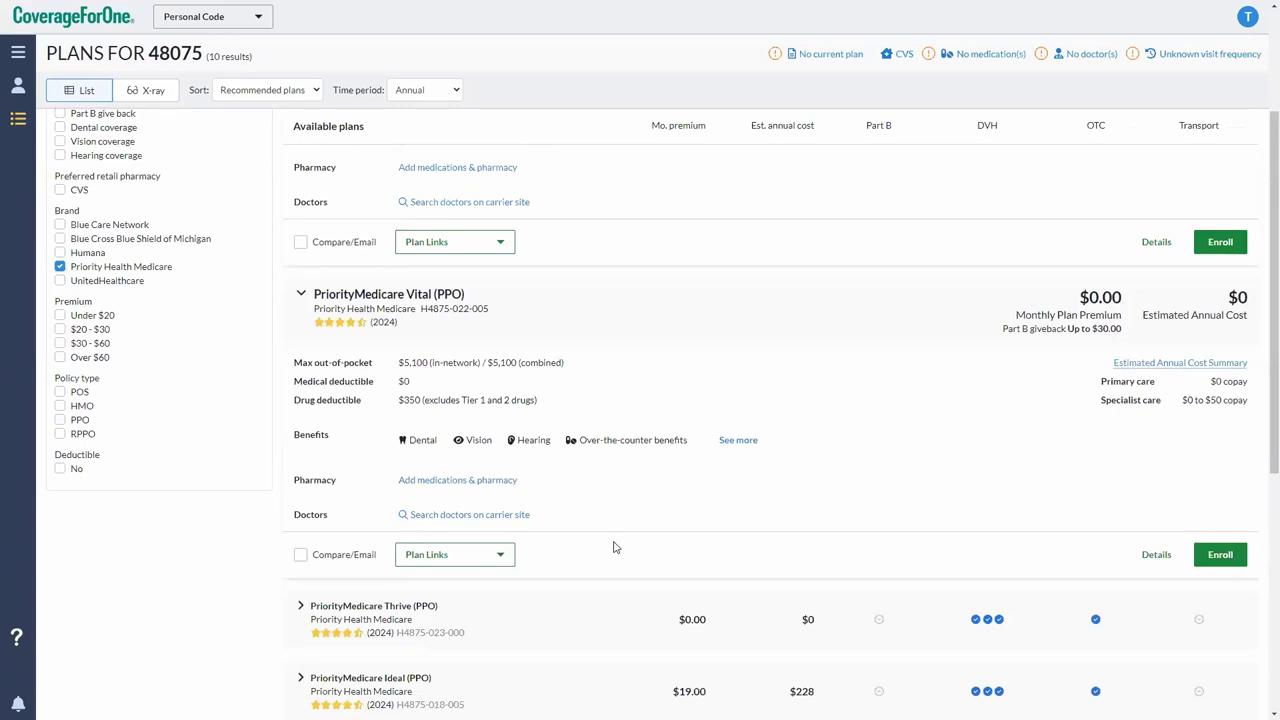
{"action": "scroll", "coordinate": [615, 547], "scroll_direction": "up", "scroll_amount": 2}
{"action": "scroll", "coordinate": [615, 547], "scroll_direction": "down", "scroll_amount": 1}
{"action": "scroll", "coordinate": [615, 547], "scroll_direction": "up", "scroll_amount": 1}
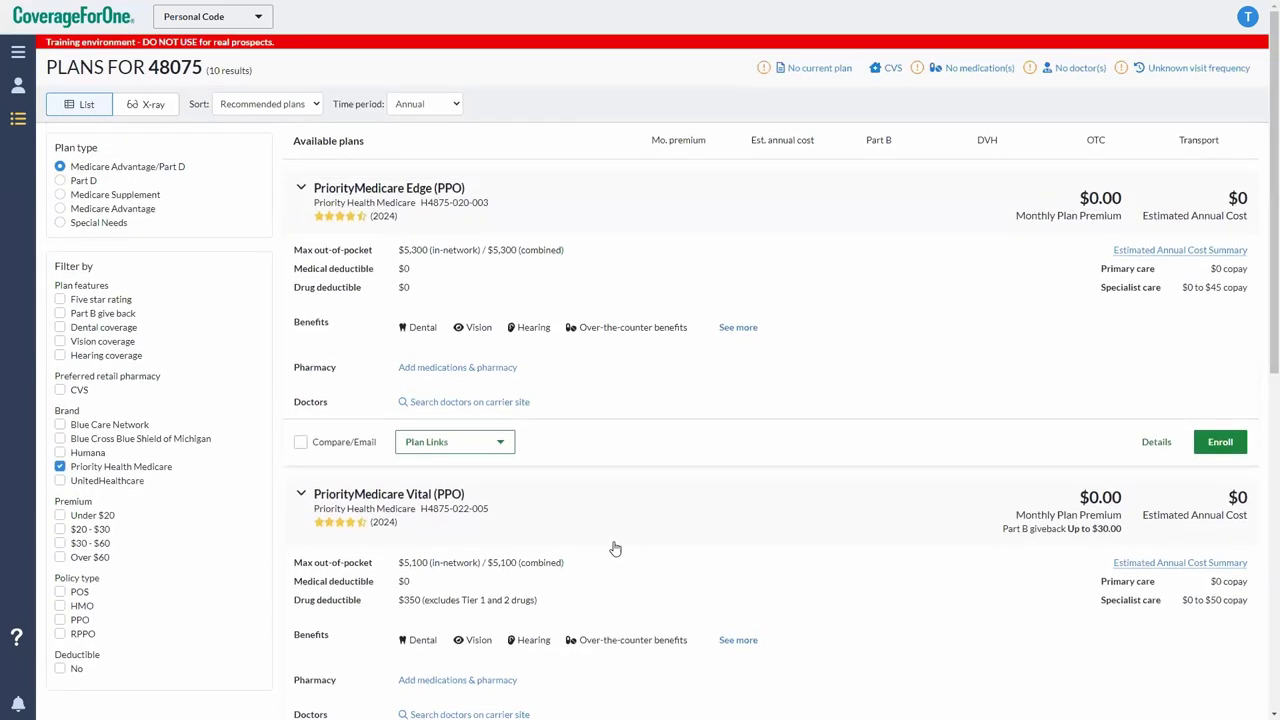
{"action": "left_click", "coordinate": [107, 474]}
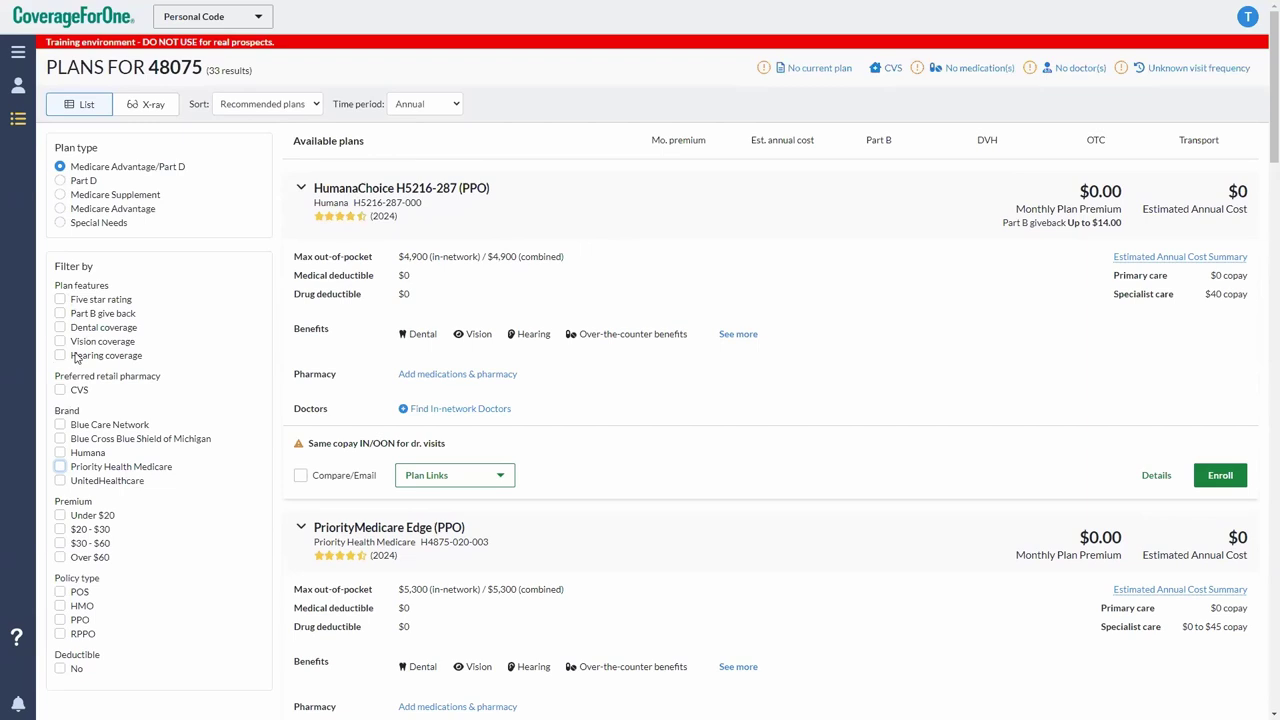
Filter the plans by the Part B give back feature and look through the filtered list
{"action": "left_click", "coordinate": [86, 317]}
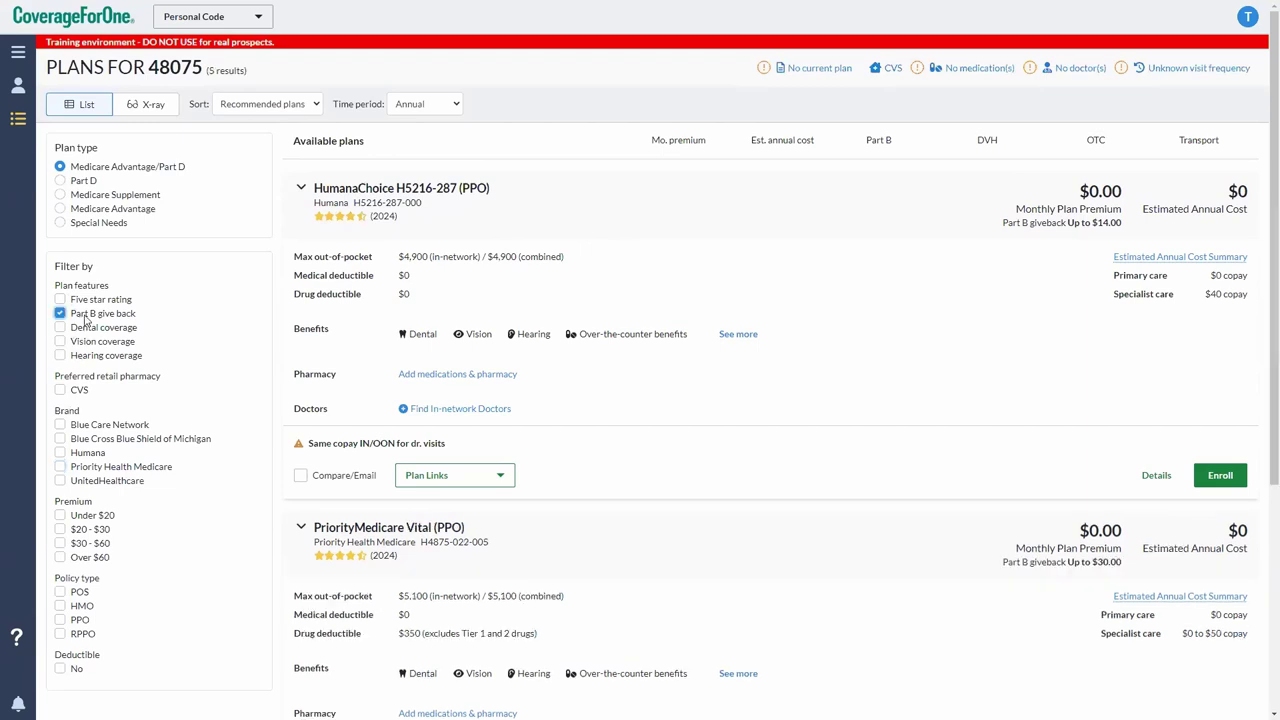
{"action": "scroll", "coordinate": [497, 549], "scroll_direction": "down", "scroll_amount": 1}
{"action": "scroll", "coordinate": [497, 549], "scroll_direction": "down", "scroll_amount": 1}
{"action": "scroll", "coordinate": [803, 551], "scroll_direction": "up", "scroll_amount": 2}
Try the Dental coverage and Hearing coverage plan feature filters, and clear them
{"action": "left_click", "coordinate": [60, 327]}
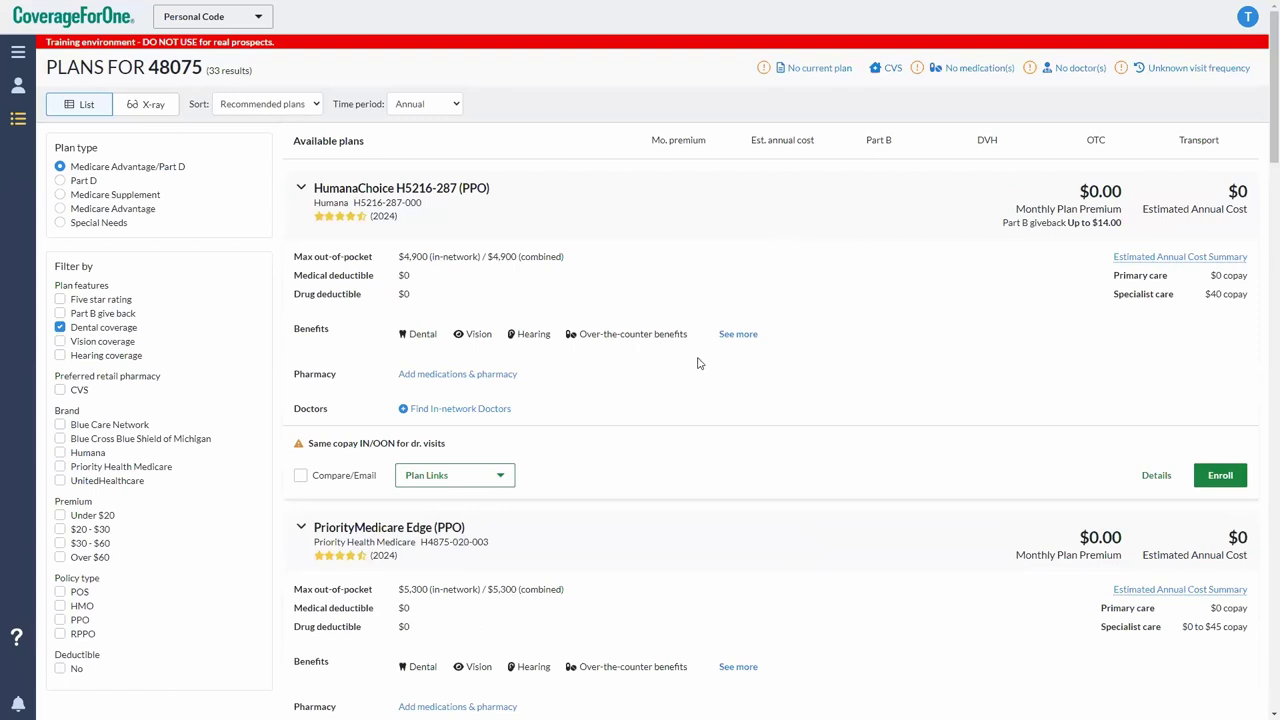
{"action": "left_click", "coordinate": [86, 328]}
{"action": "double_click", "coordinate": [85, 360]}
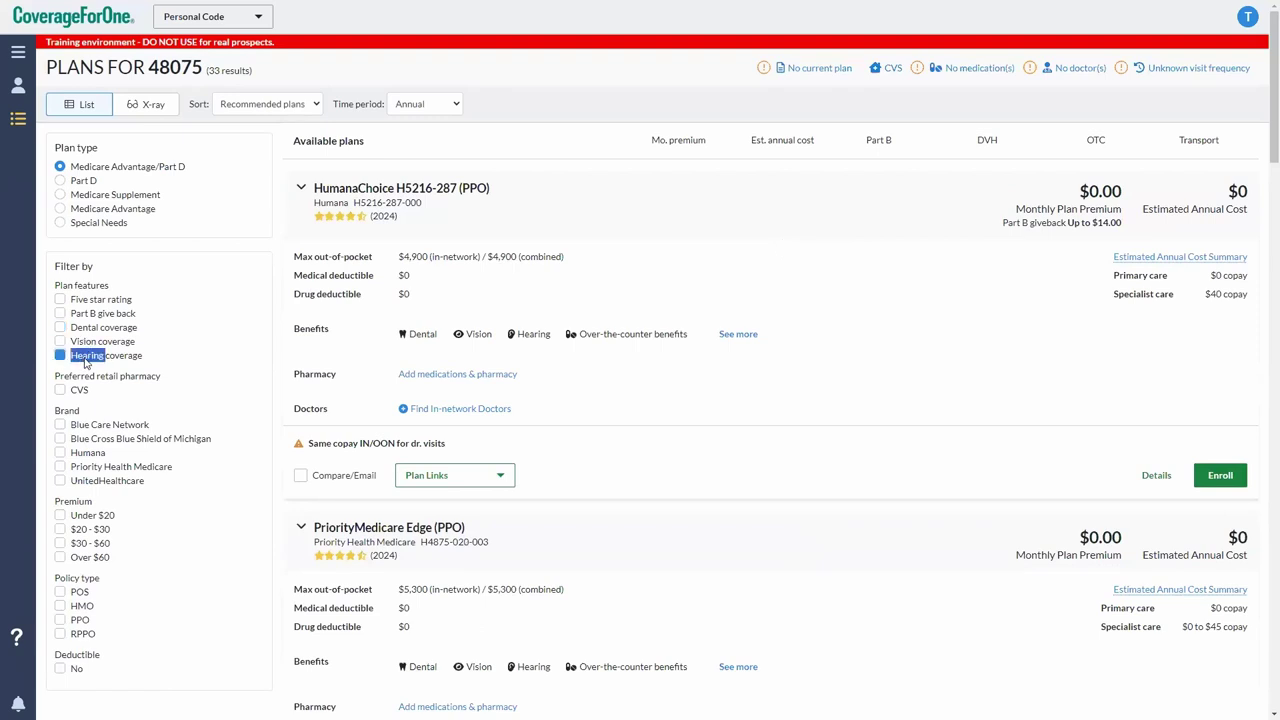
{"action": "left_click", "coordinate": [181, 327]}
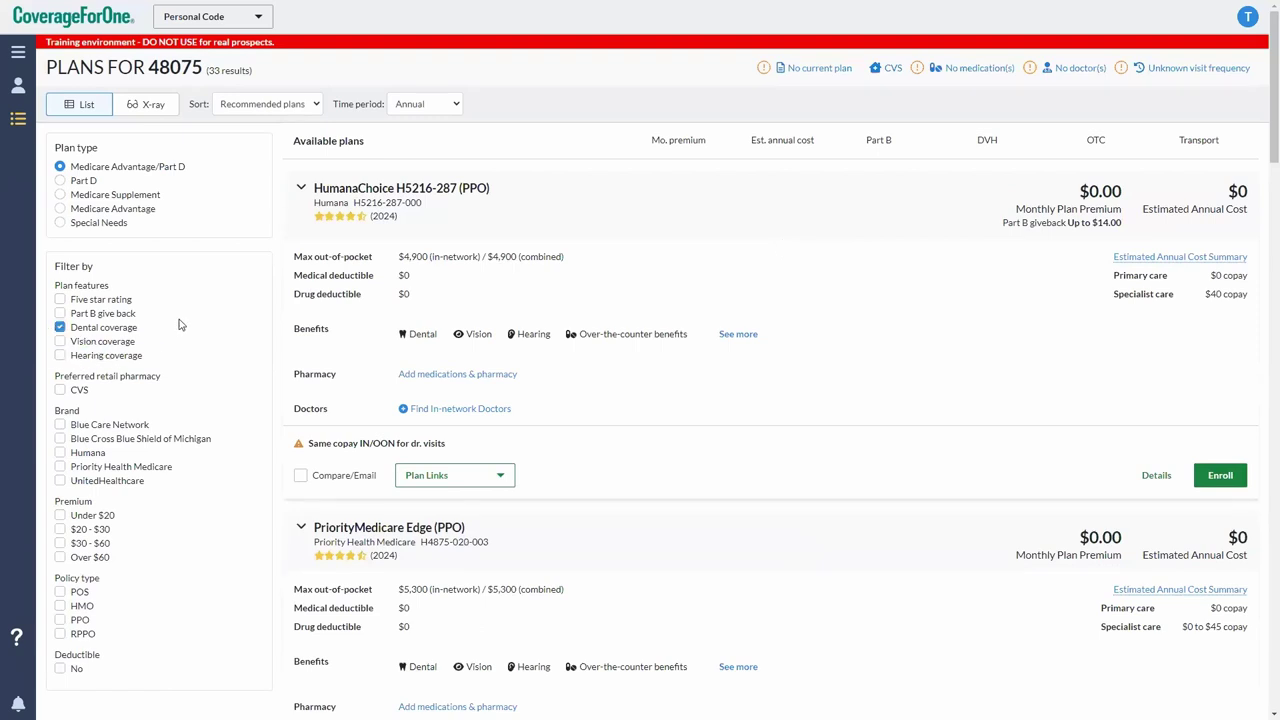
{"action": "left_click", "coordinate": [61, 328]}
Filter the plans by the UnitedHealthcare brand and expand the AARP Medicare Advantage from UHC MI-0001 (PPO) plan
{"action": "left_click", "coordinate": [99, 482]}
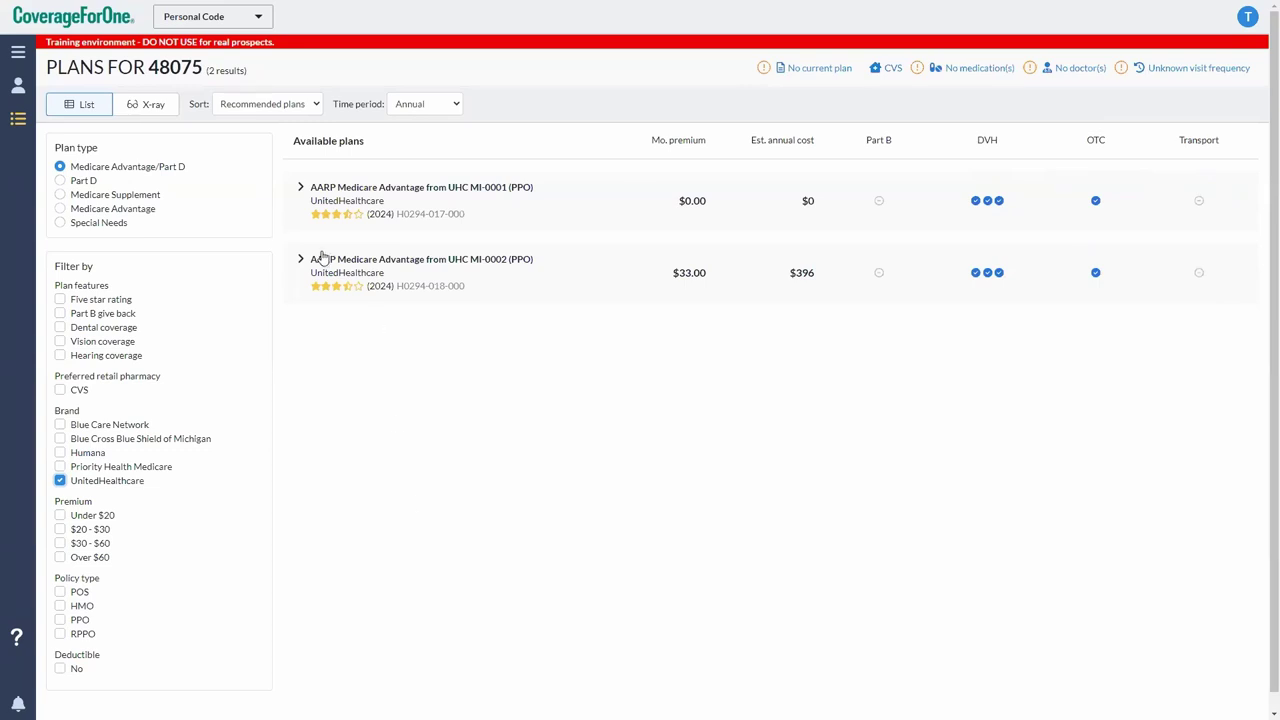
{"action": "left_click", "coordinate": [299, 191]}
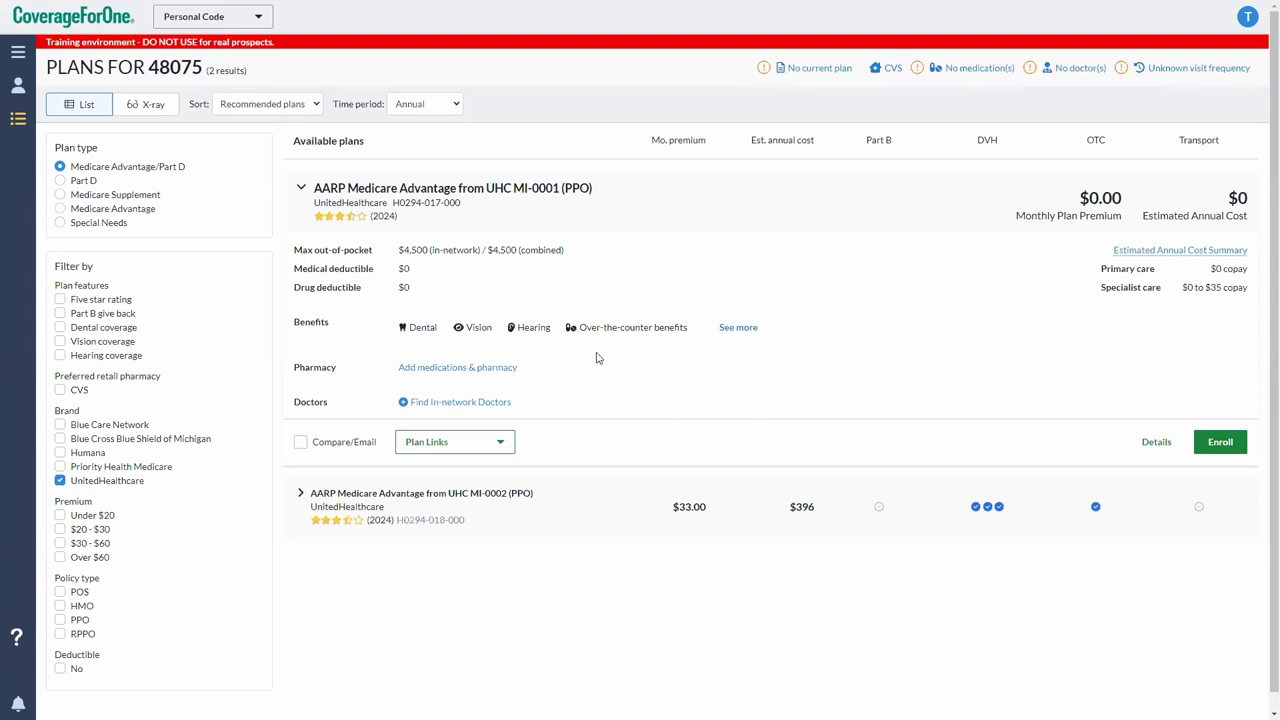
Add Albuterol Sulfate NEBU (2.5 MG/3ML) 0.083% as a medication, in the 3 ML package of 25 plastic containers
{"action": "left_click", "coordinate": [431, 368]}
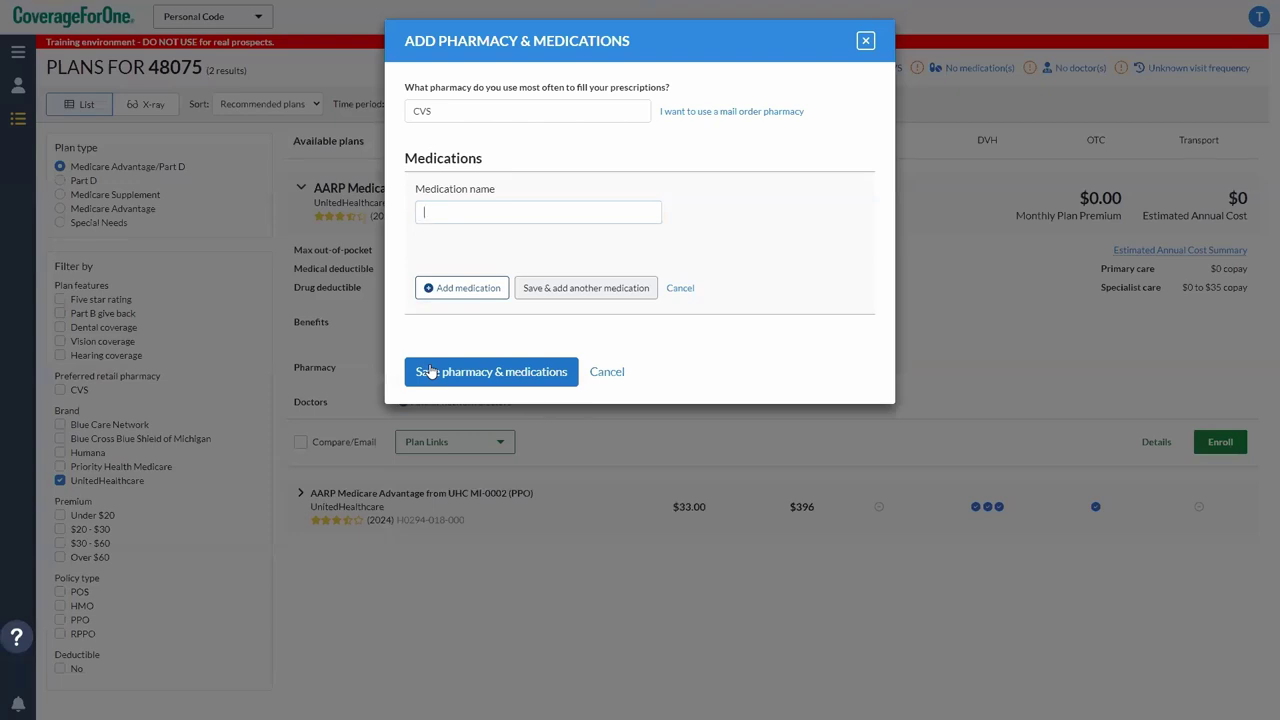
{"action": "type", "text": "Albuter"}
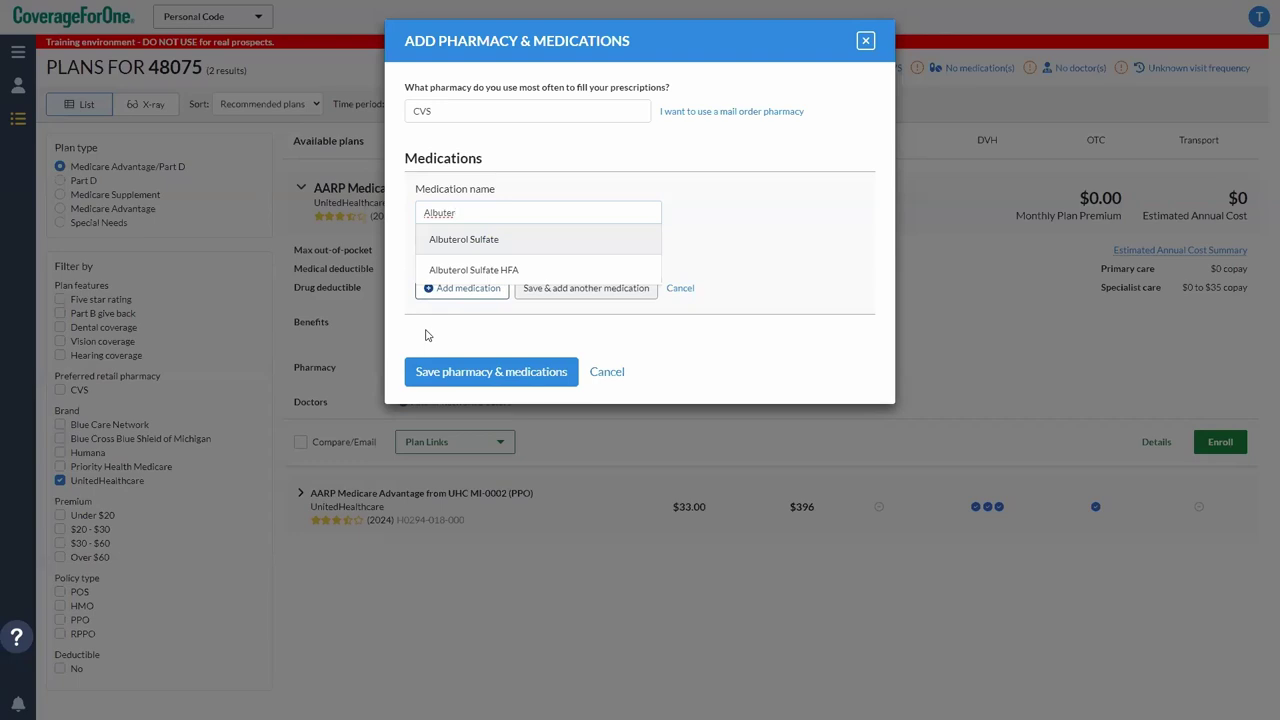
{"action": "left_click", "coordinate": [476, 240]}
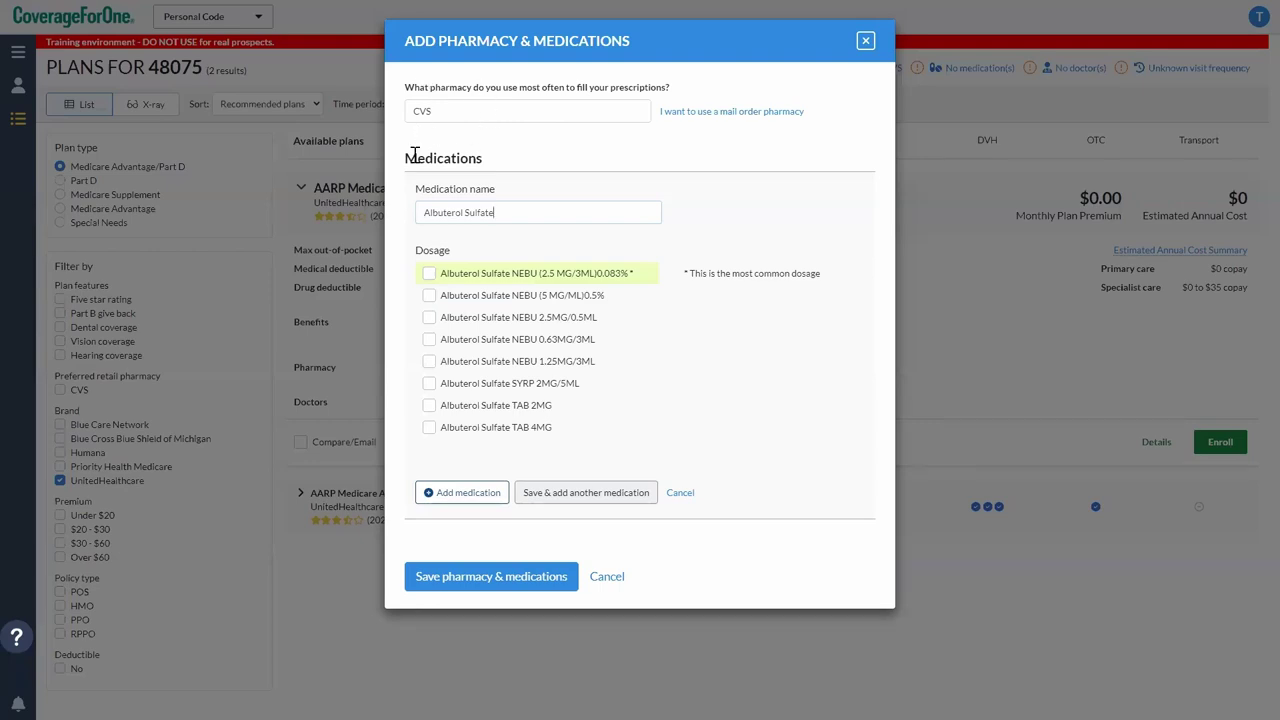
{"action": "left_click", "coordinate": [430, 275]}
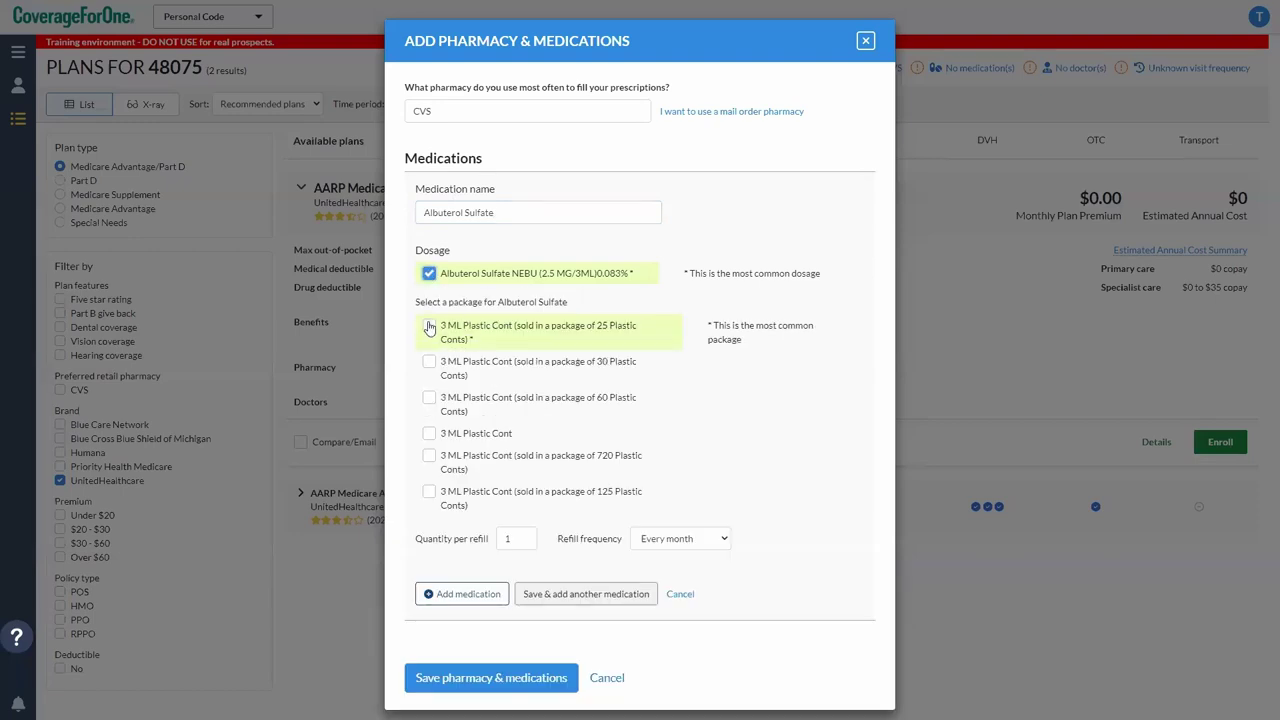
{"action": "left_click", "coordinate": [429, 327]}
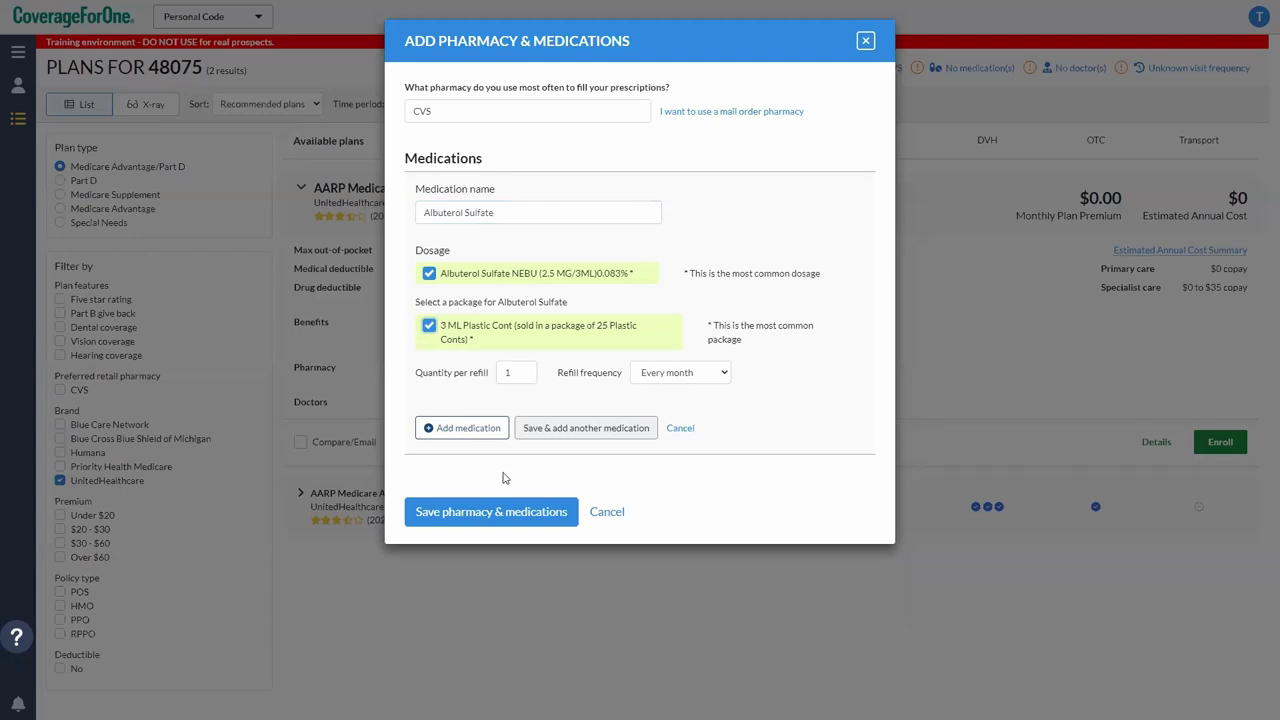
{"action": "left_click", "coordinate": [444, 430]}
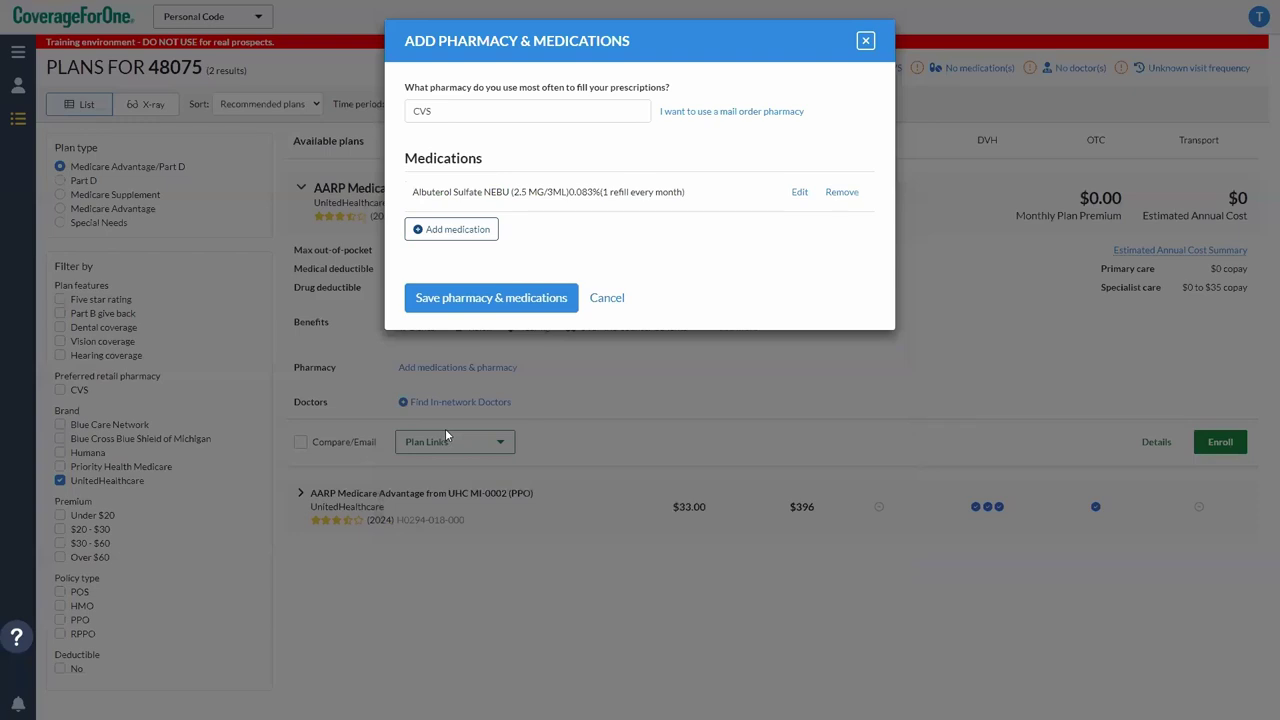
Start and cancel a blank second medication entry, and save the pharmacy and medications
{"action": "left_click", "coordinate": [440, 233]}
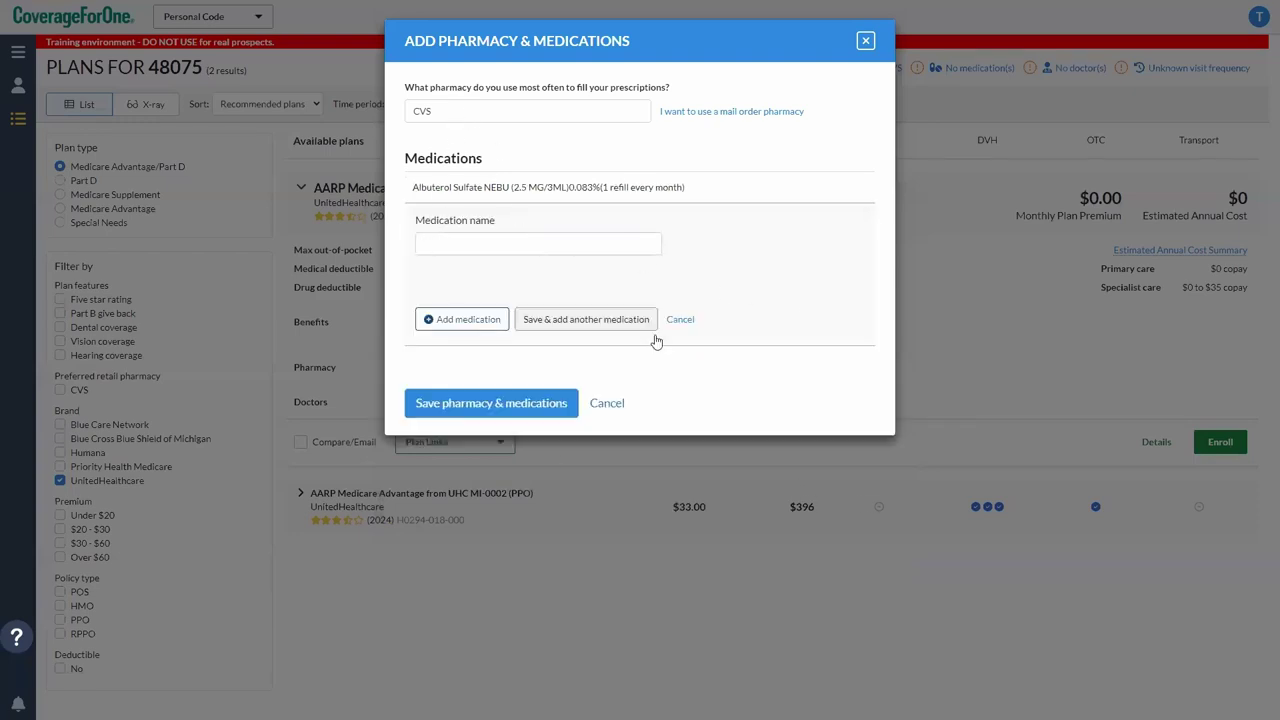
{"action": "left_click", "coordinate": [528, 408]}
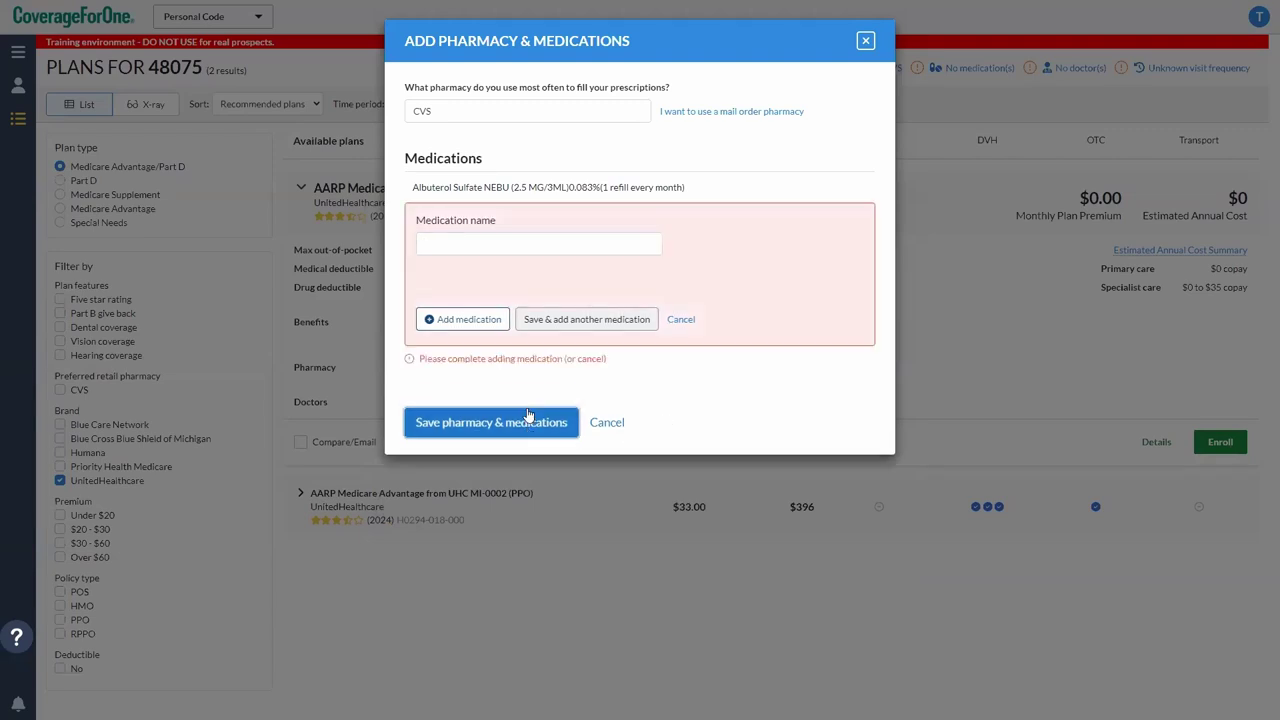
{"action": "left_click", "coordinate": [681, 318]}
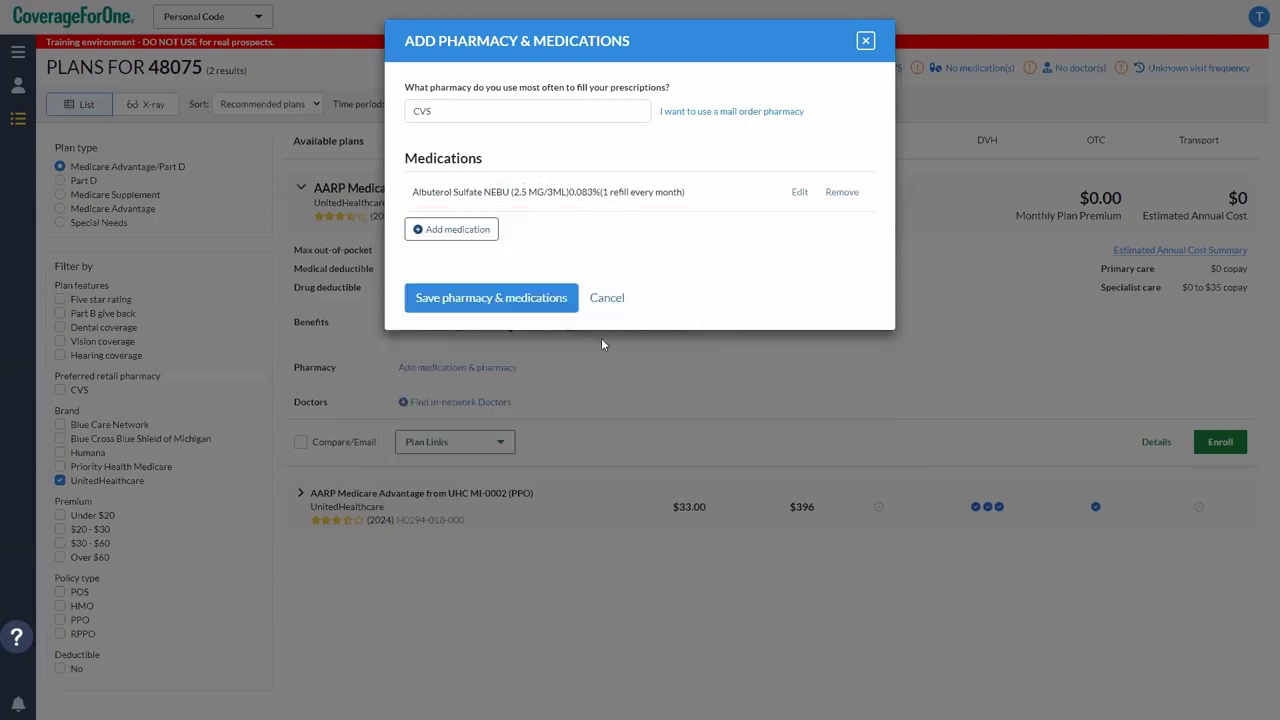
{"action": "left_click", "coordinate": [505, 299]}
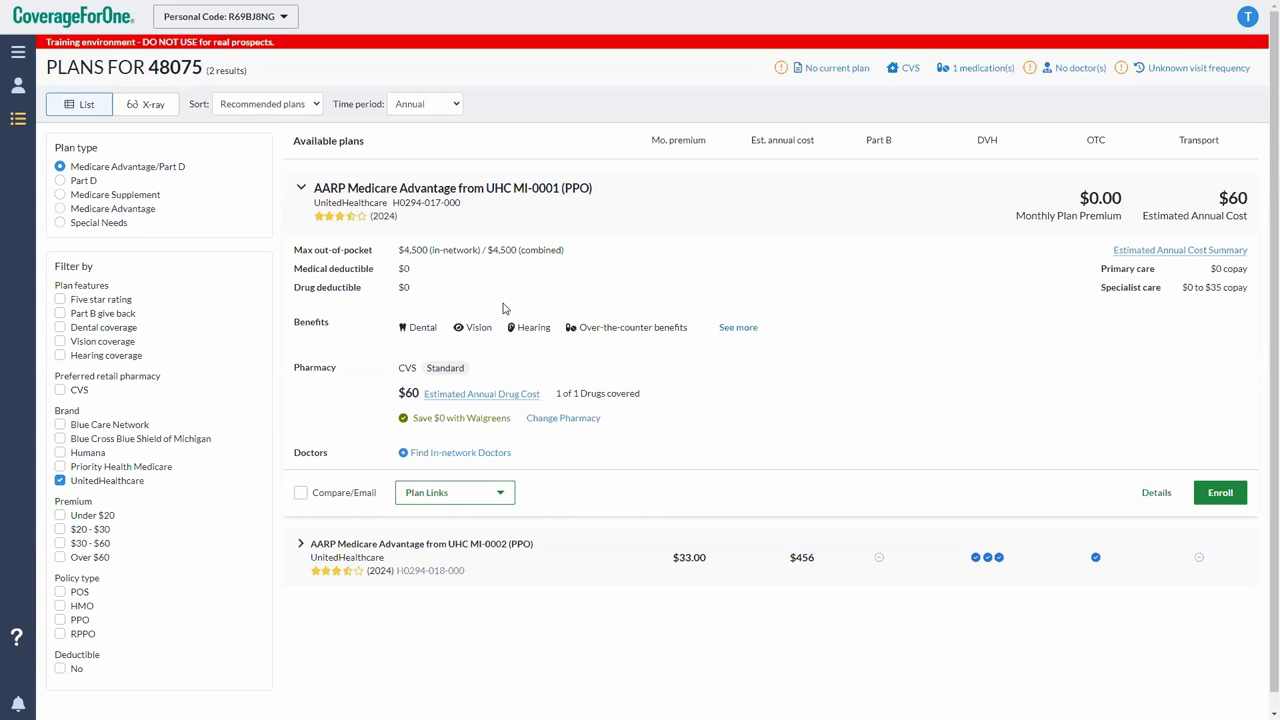
Review the number of drugs covered and the pharmacy savings note for the expanded plan
{"action": "left_click_drag", "start_coordinate": [645, 393], "coordinate": [550, 392]}
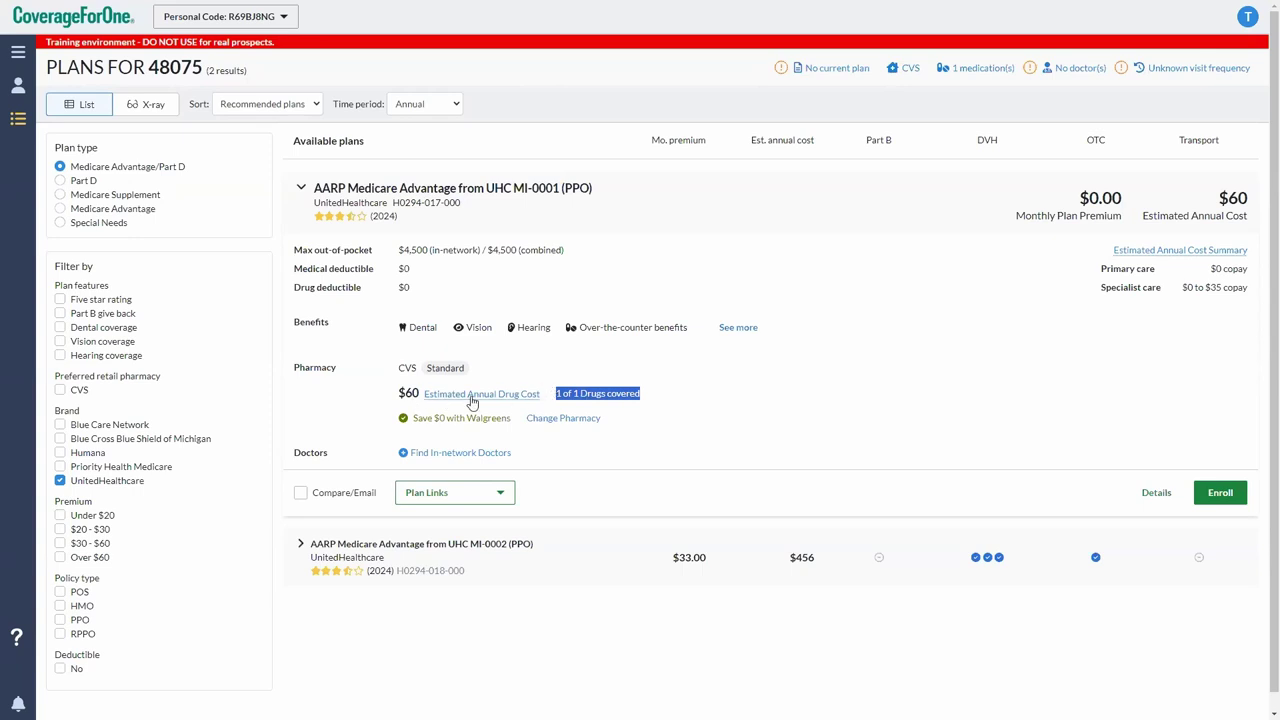
{"action": "left_click_drag", "start_coordinate": [413, 418], "coordinate": [512, 425]}
{"action": "left_click", "coordinate": [511, 421]}
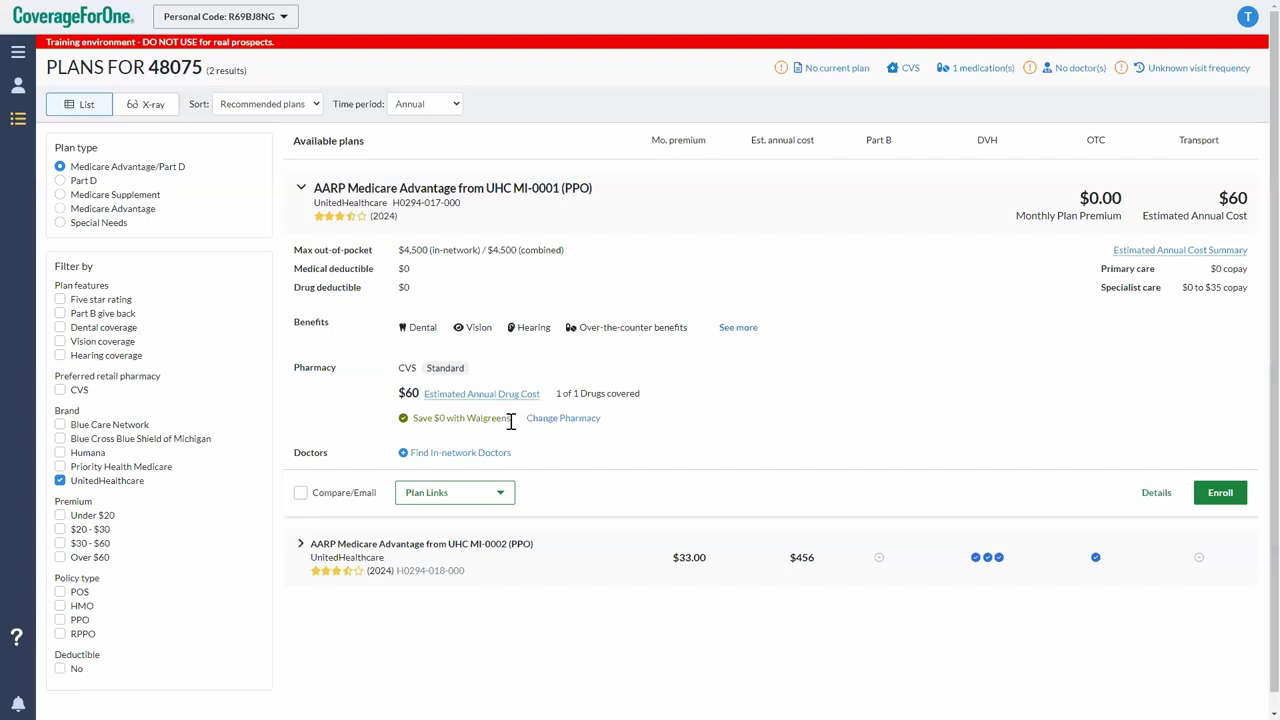
Change the plan's pharmacy to Mail Order, and review its estimated annual drug cost and drugs covered
{"action": "left_click", "coordinate": [545, 418]}
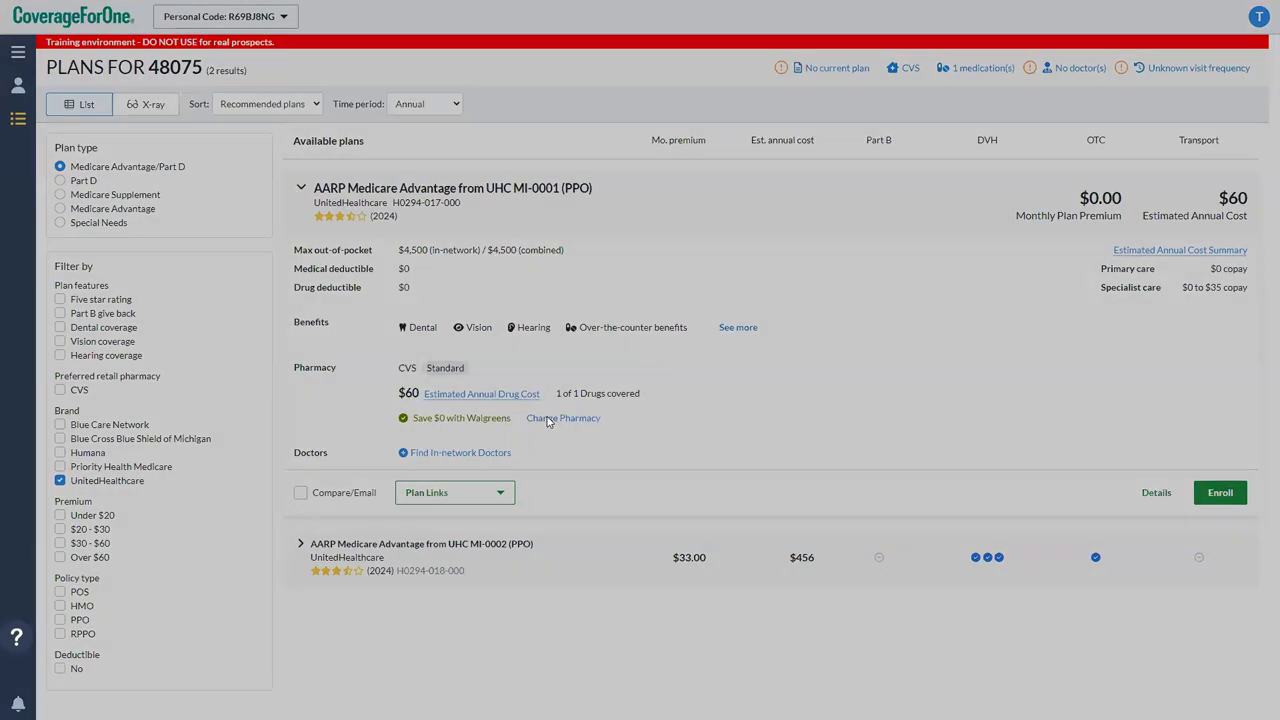
{"action": "left_click", "coordinate": [426, 226]}
{"action": "left_click", "coordinate": [446, 292]}
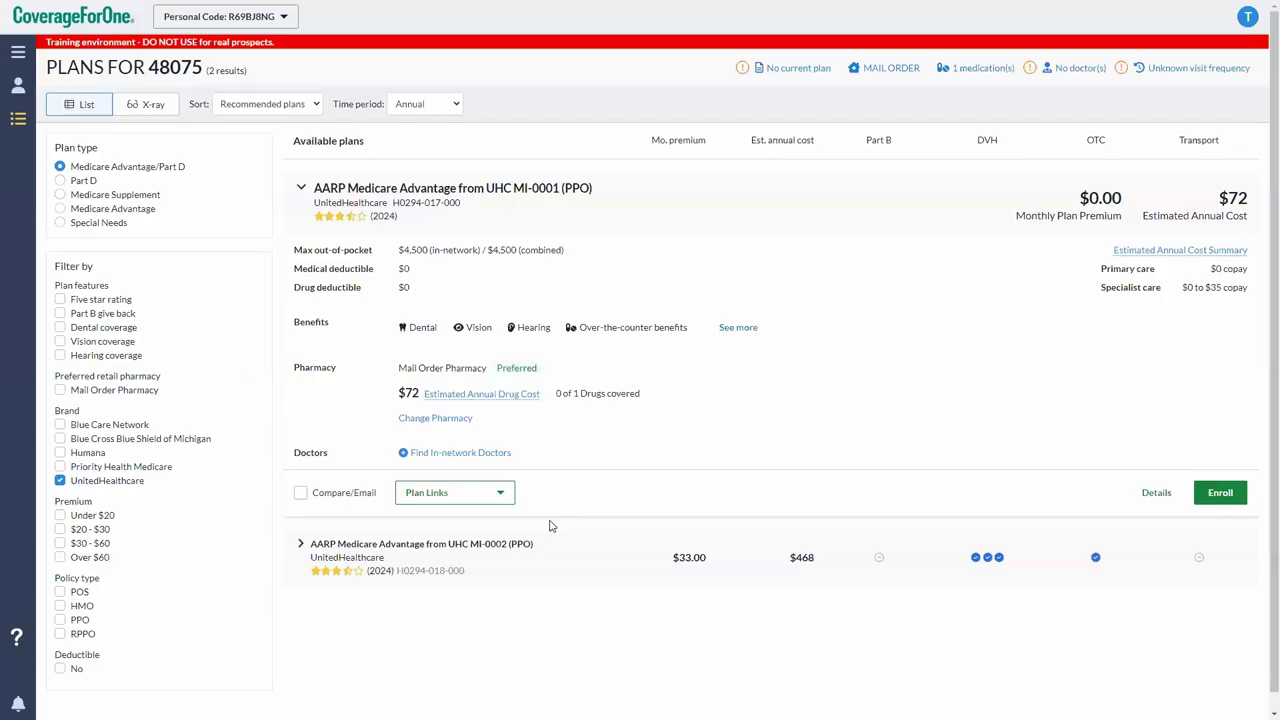
{"action": "left_click_drag", "start_coordinate": [399, 394], "coordinate": [519, 399]}
{"action": "left_click", "coordinate": [572, 428]}
{"action": "left_click_drag", "start_coordinate": [557, 400], "coordinate": [651, 403]}
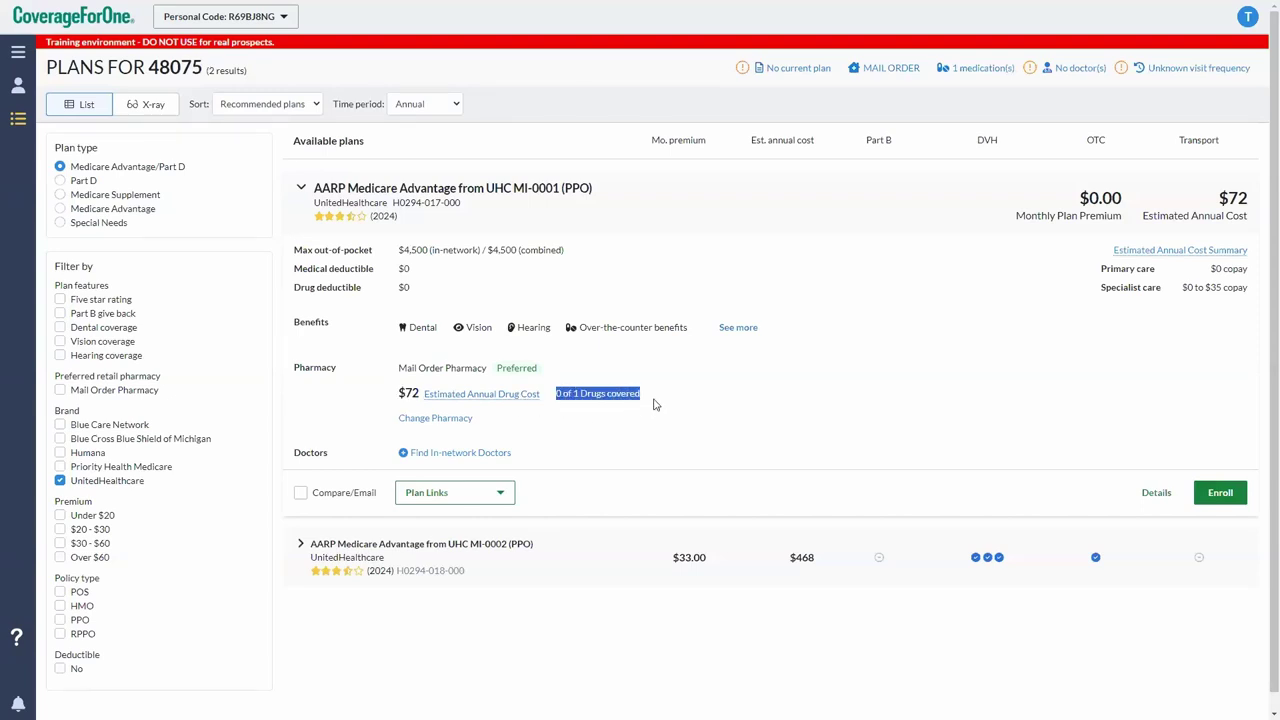
{"action": "left_click", "coordinate": [655, 406]}
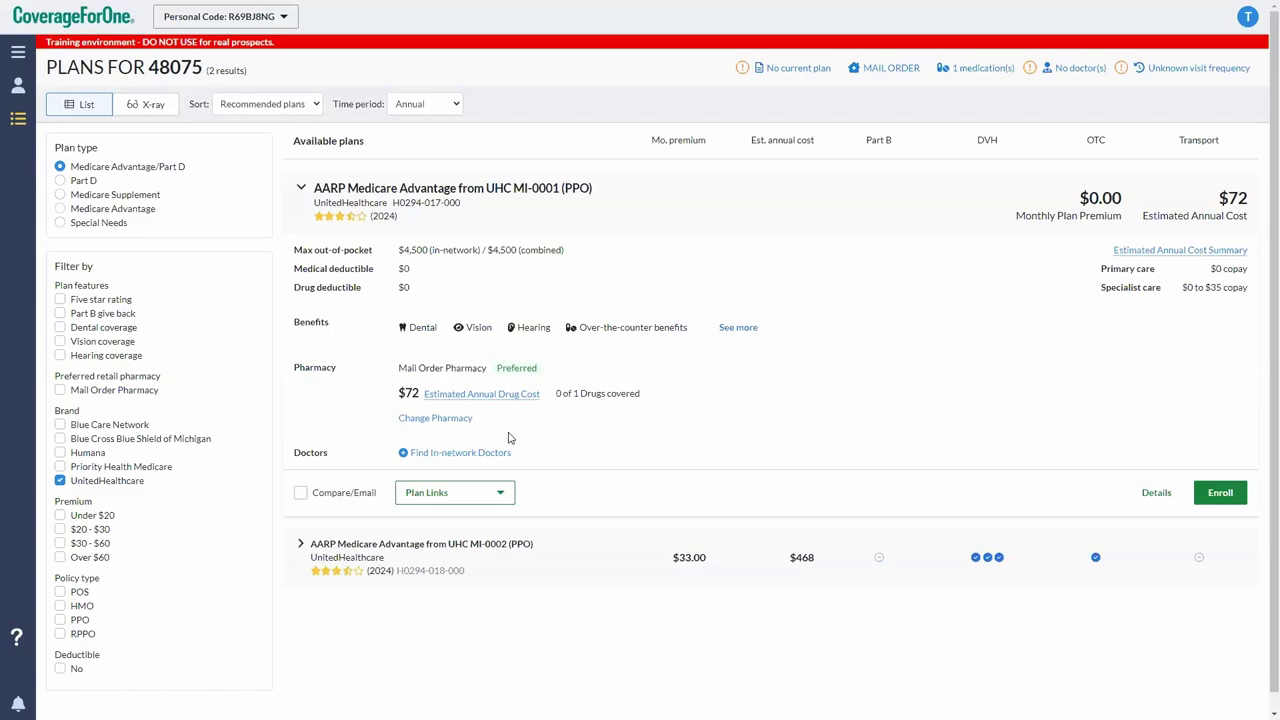
Include non-preferred pharmacies, save PHARMOR PHARMACY- HIGHLAND PARK as the plan's pharmacy, and check the drugs covered
{"action": "left_click", "coordinate": [450, 419]}
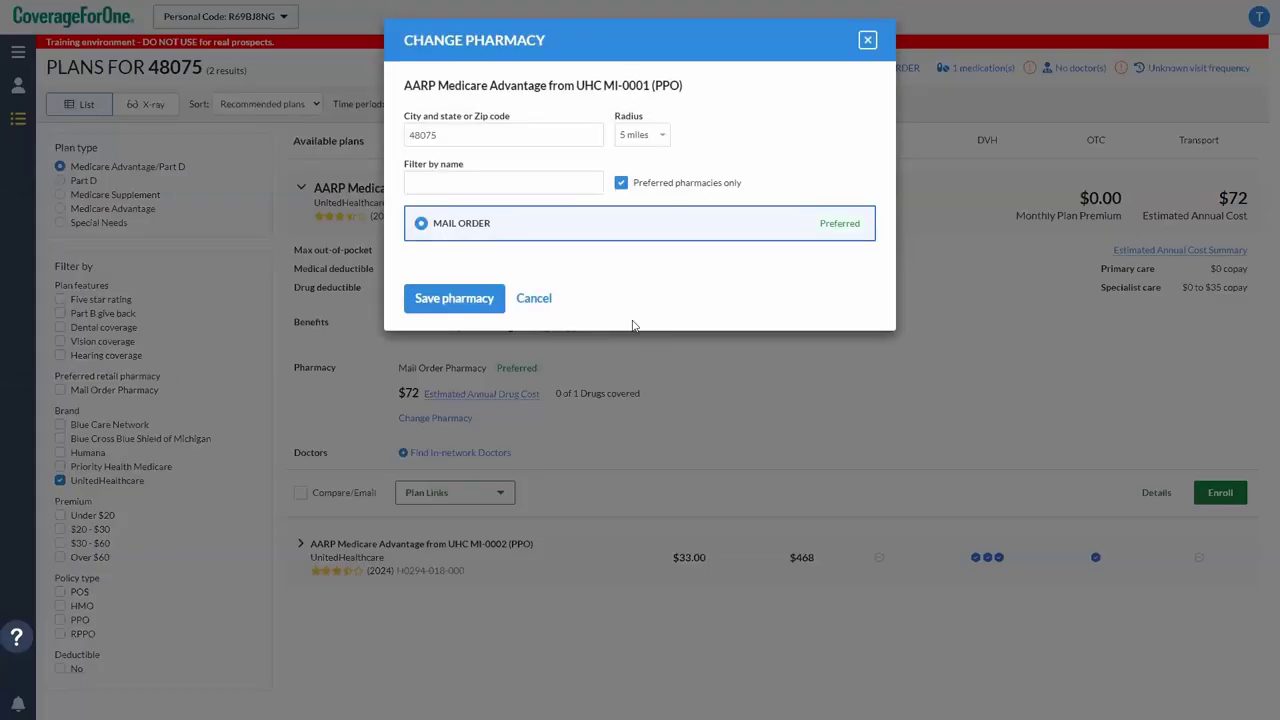
{"action": "left_click", "coordinate": [452, 137]}
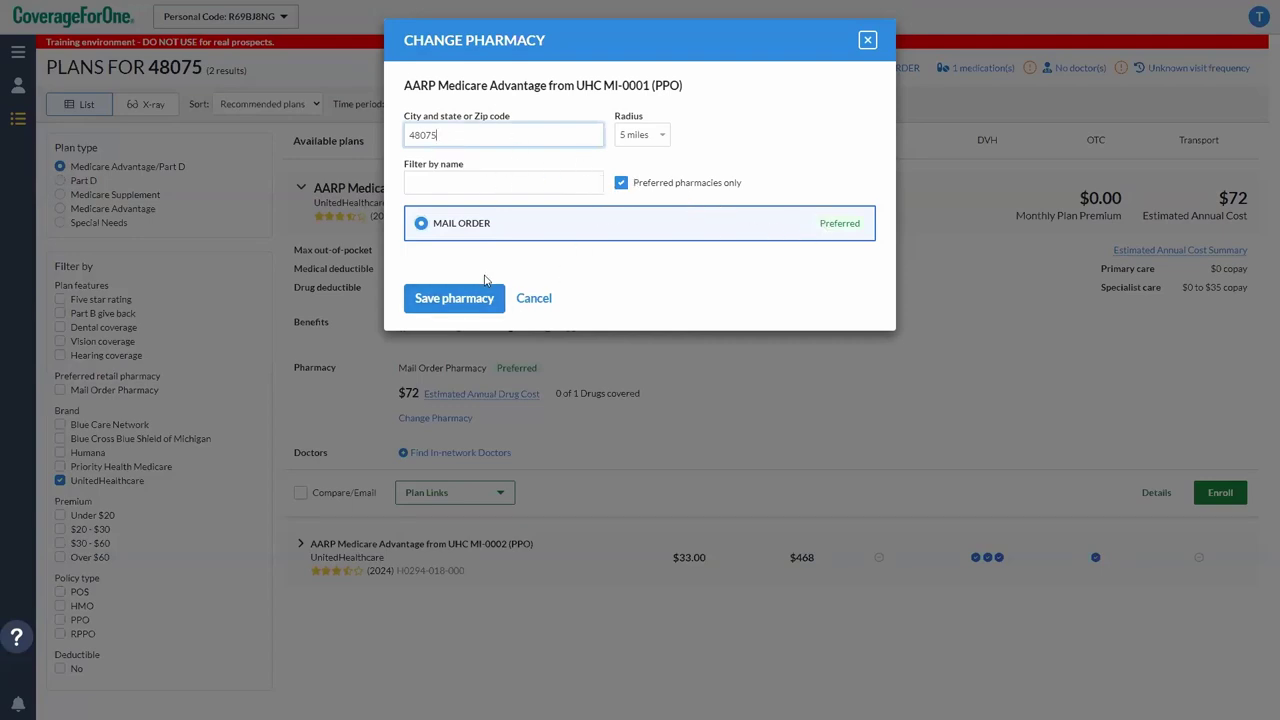
{"action": "double_click", "coordinate": [474, 128]}
{"action": "double_click", "coordinate": [619, 182]}
{"action": "left_click", "coordinate": [619, 182]}
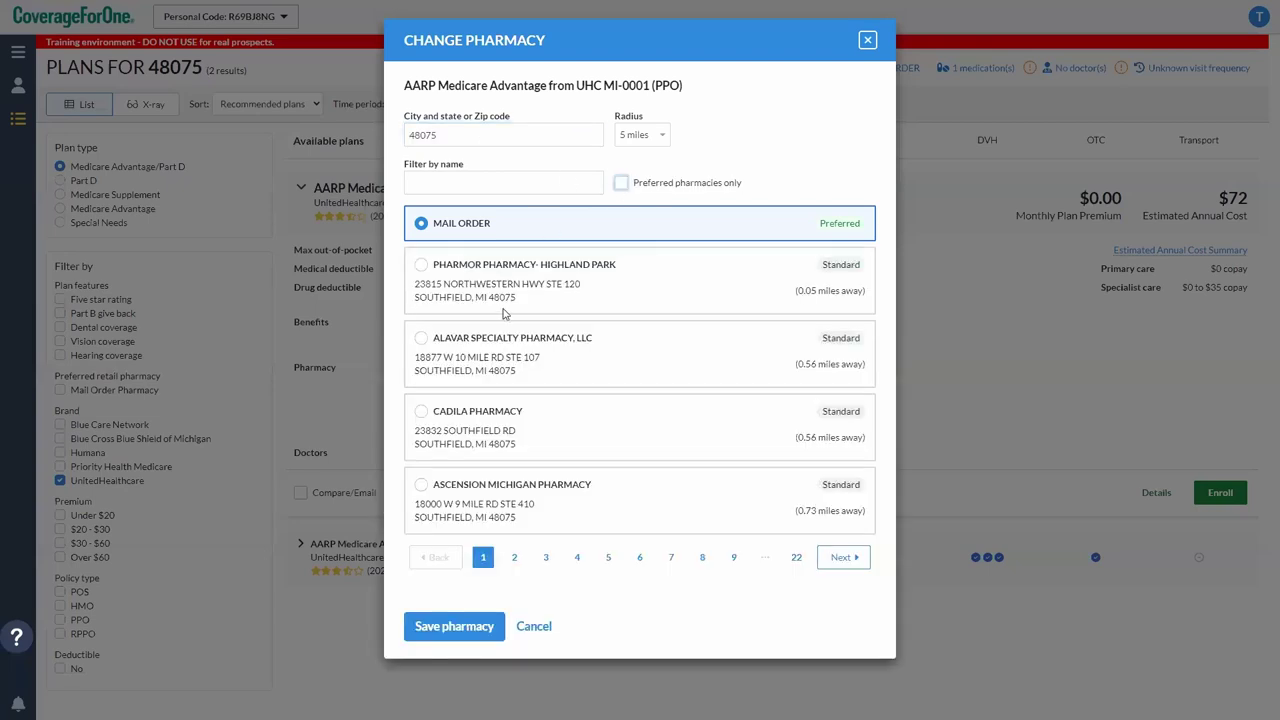
{"action": "left_click", "coordinate": [428, 281]}
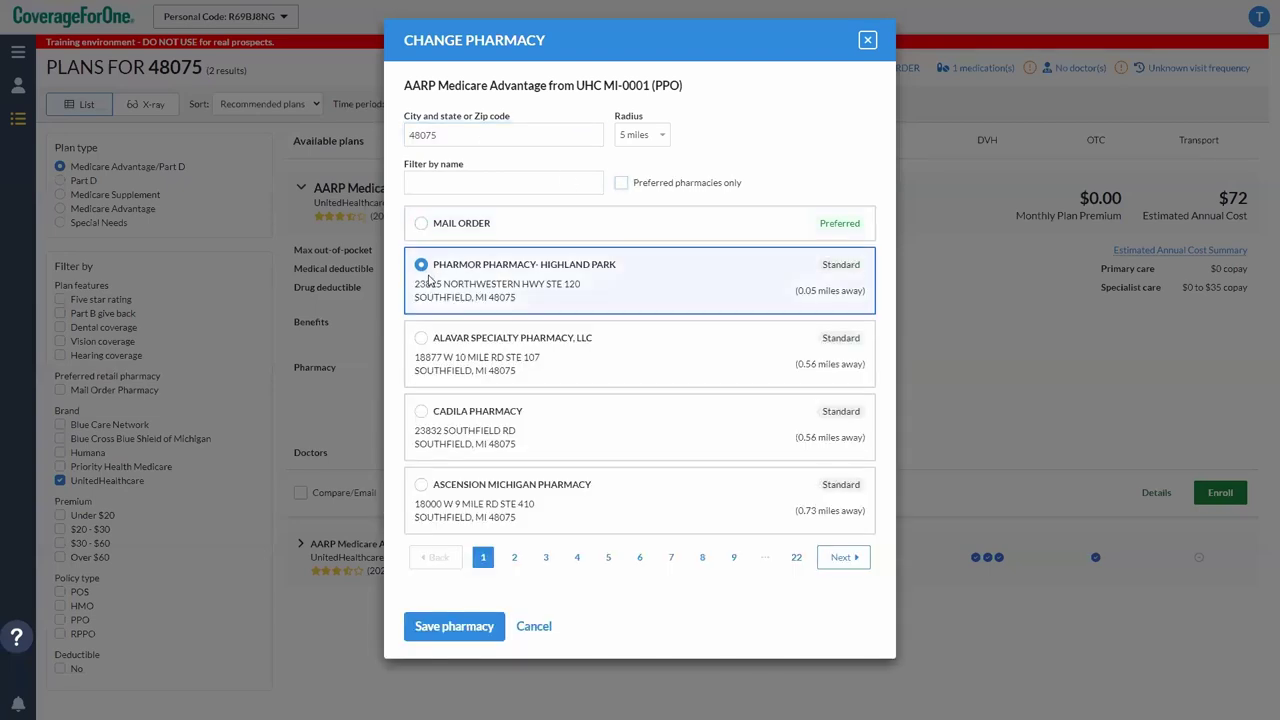
{"action": "left_click", "coordinate": [482, 625]}
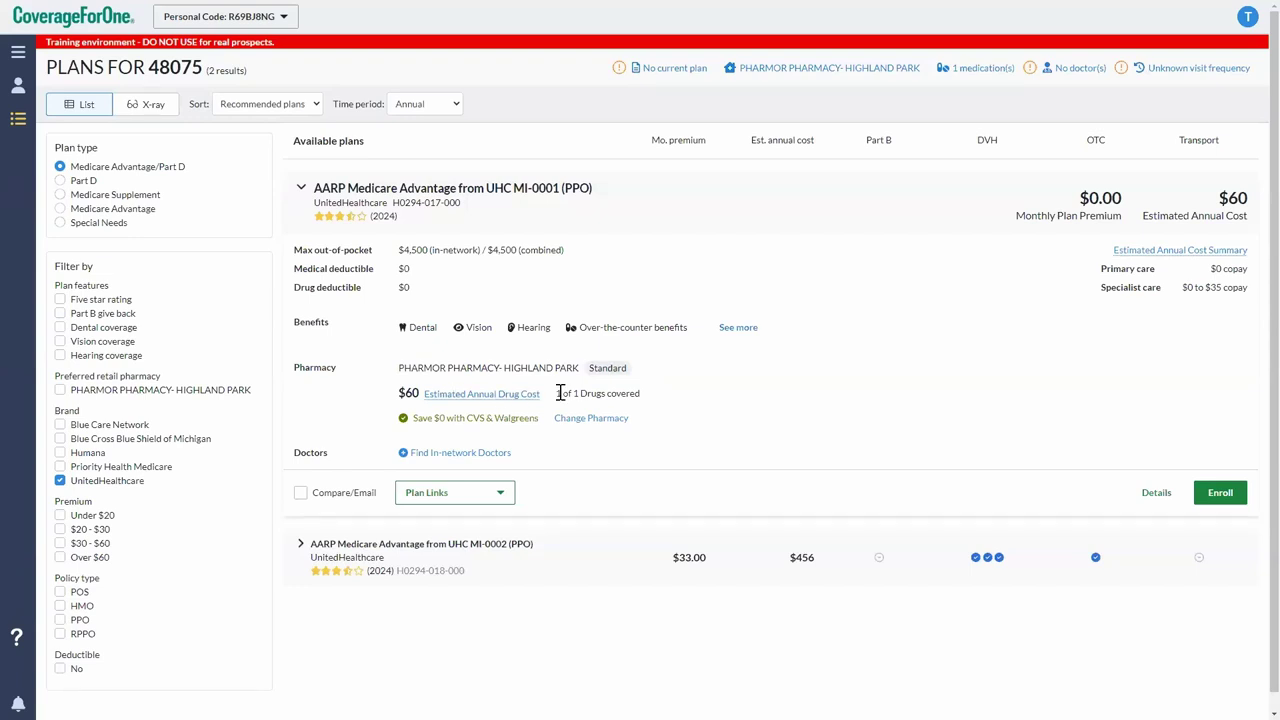
{"action": "left_click_drag", "start_coordinate": [558, 405], "coordinate": [640, 400]}
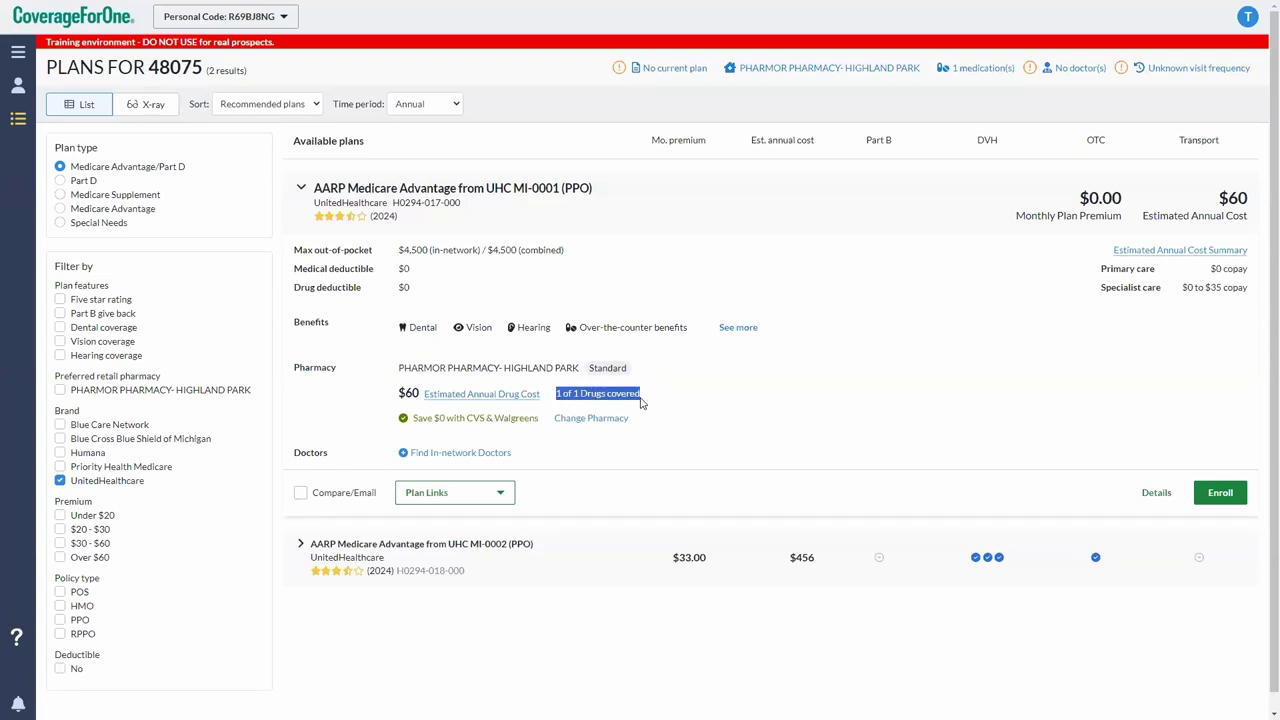
Add the first listed in-network primary care doctor to the AARP Medicare Advantage from UHC MI-0001 (PPO) plan
{"action": "left_click", "coordinate": [675, 446]}
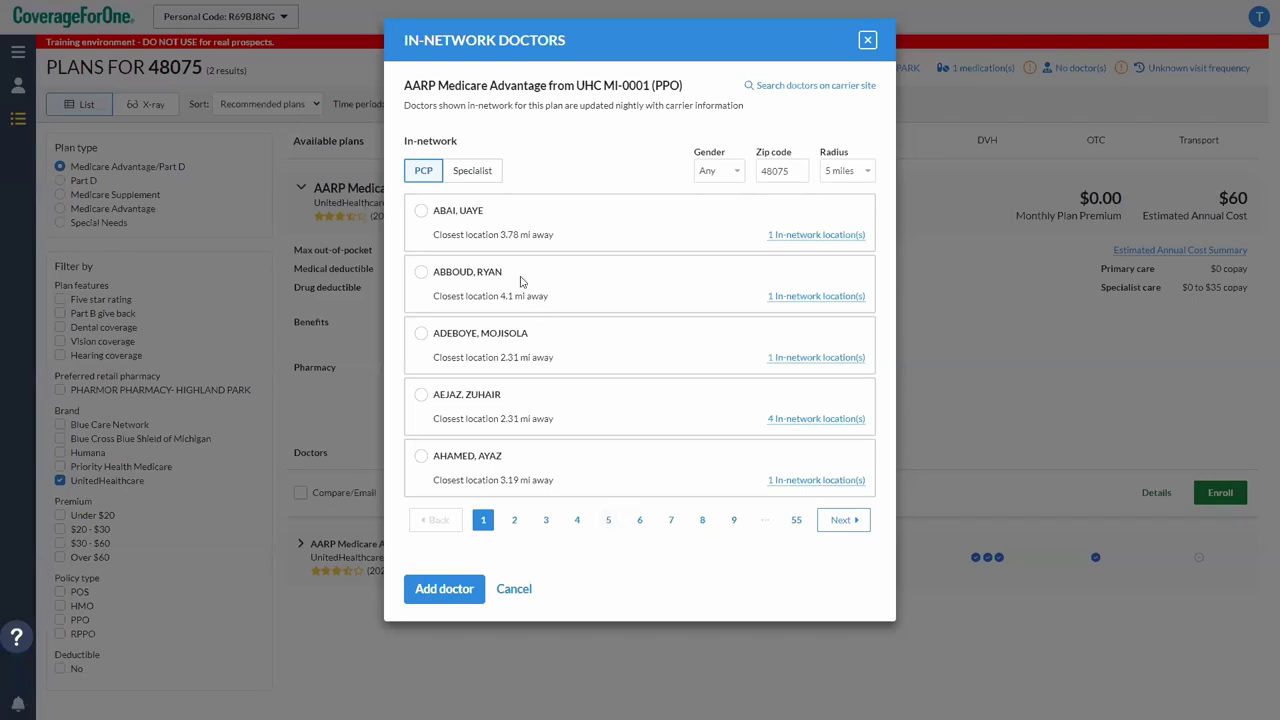
{"action": "left_click", "coordinate": [421, 212]}
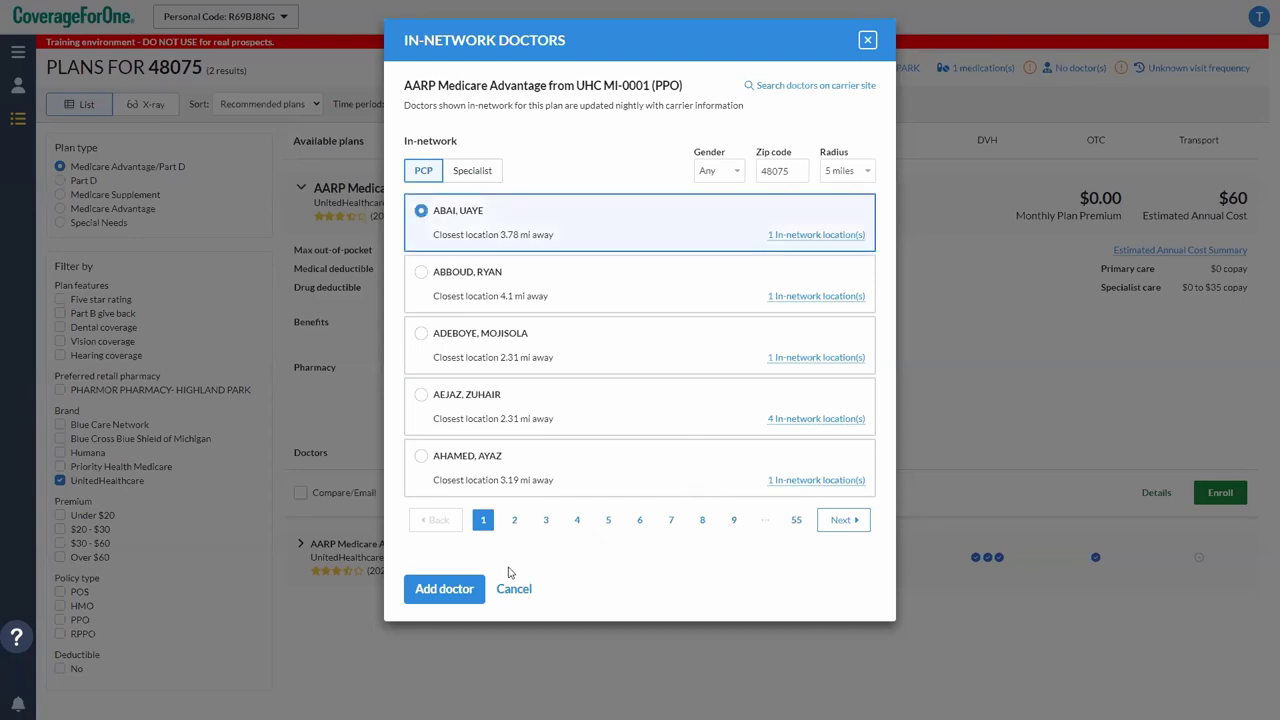
{"action": "left_click", "coordinate": [482, 588]}
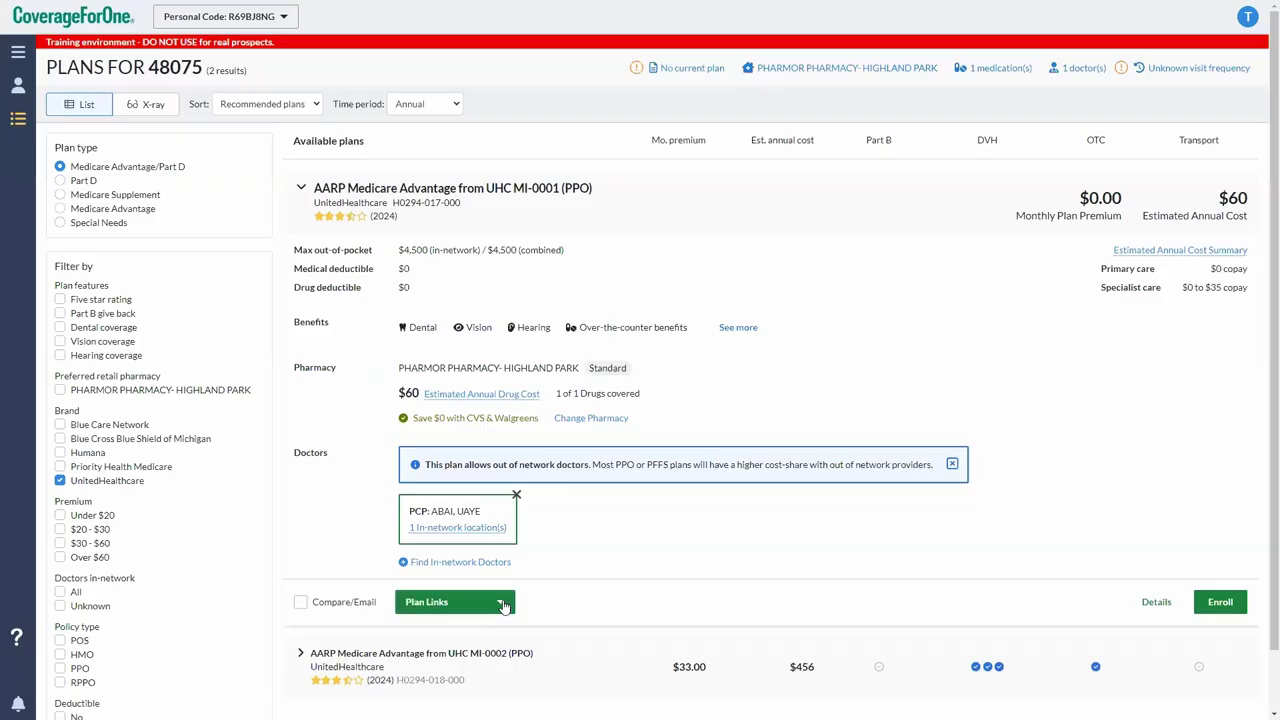
Try to add an in-network specialist by entering a doctor's surname in the specialty search, and return to the plan summary
{"action": "left_click", "coordinate": [506, 560]}
{"action": "left_click", "coordinate": [480, 171]}
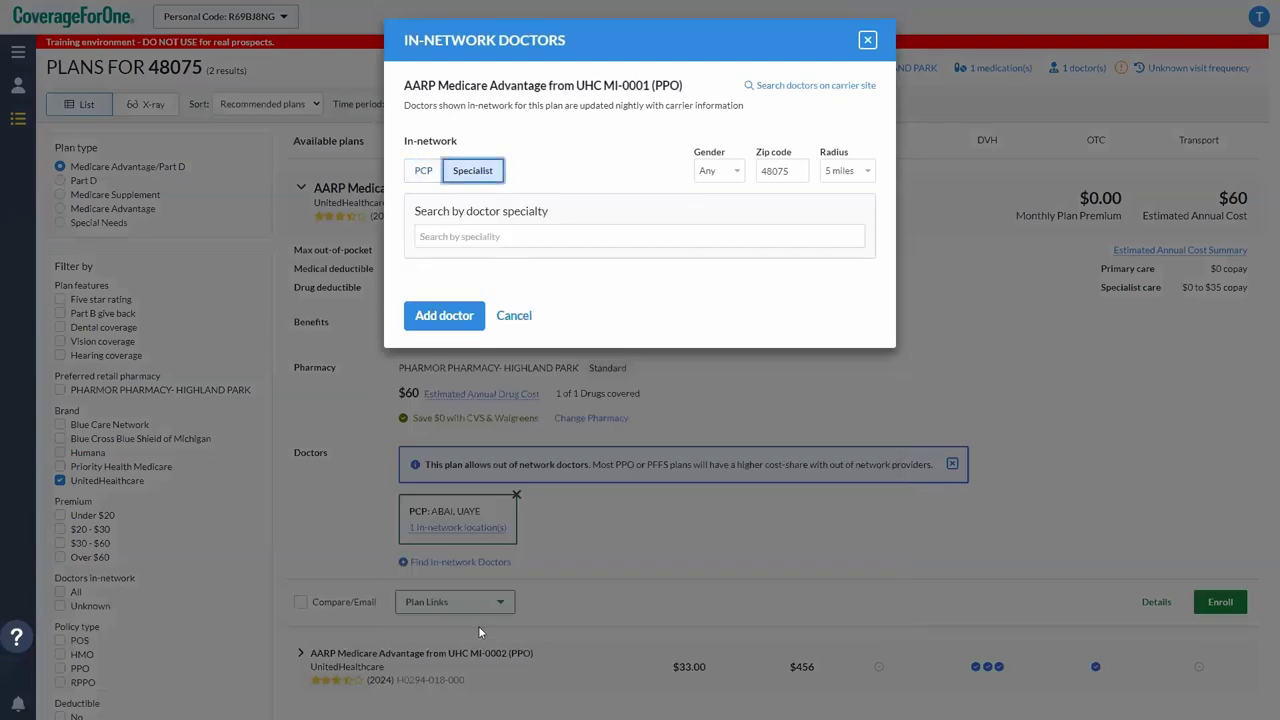
{"action": "left_click", "coordinate": [472, 243]}
{"action": "type", "text": "smith"}
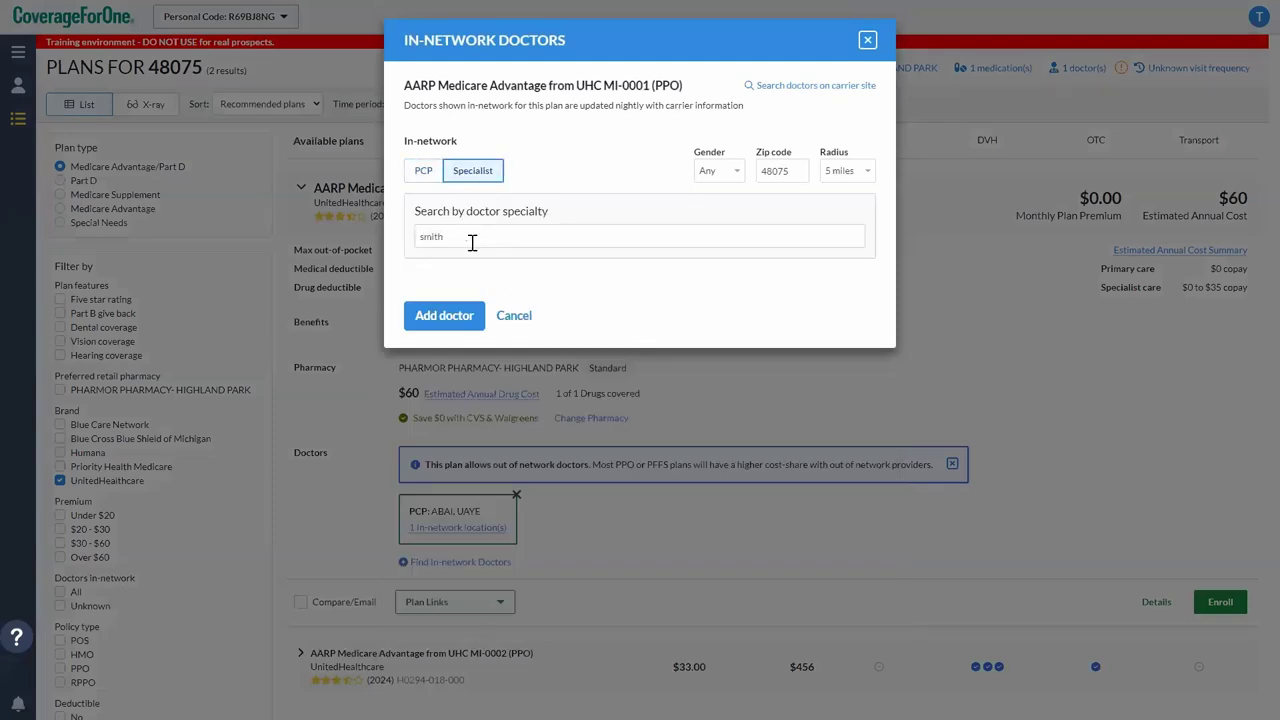
{"action": "left_click", "coordinate": [446, 315]}
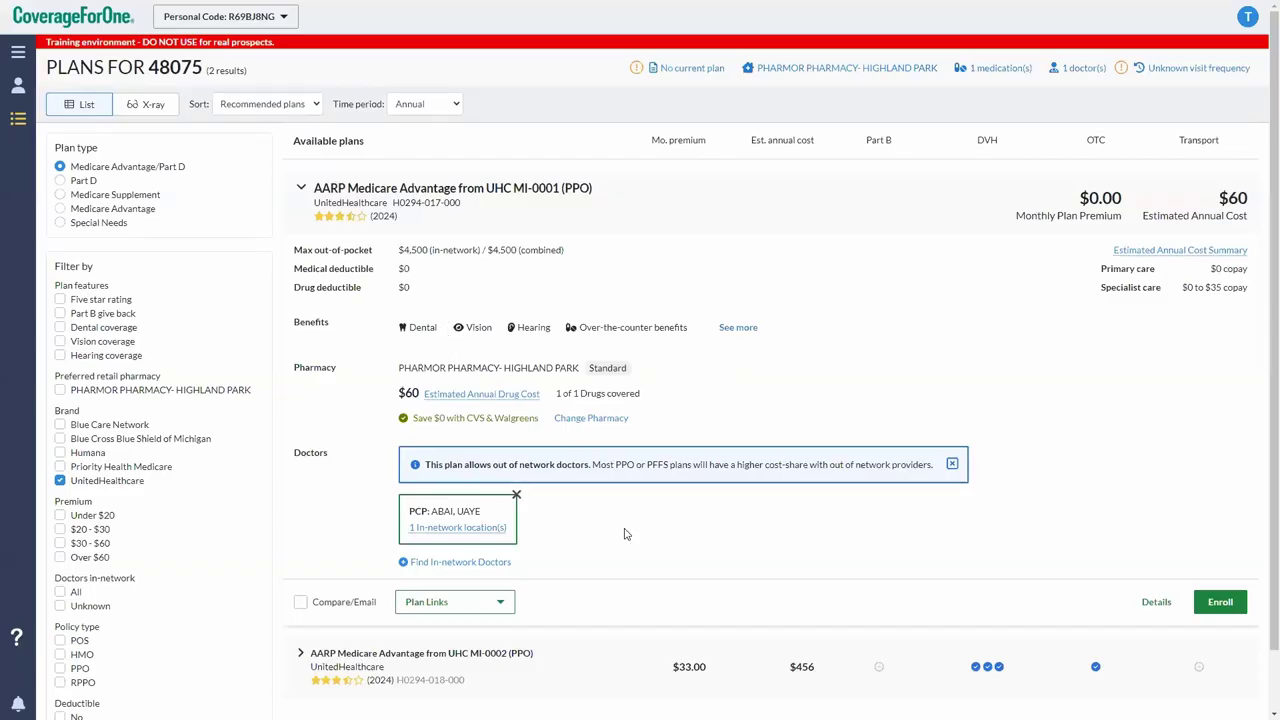
{"action": "scroll", "coordinate": [624, 534], "scroll_direction": "down", "scroll_amount": 1}
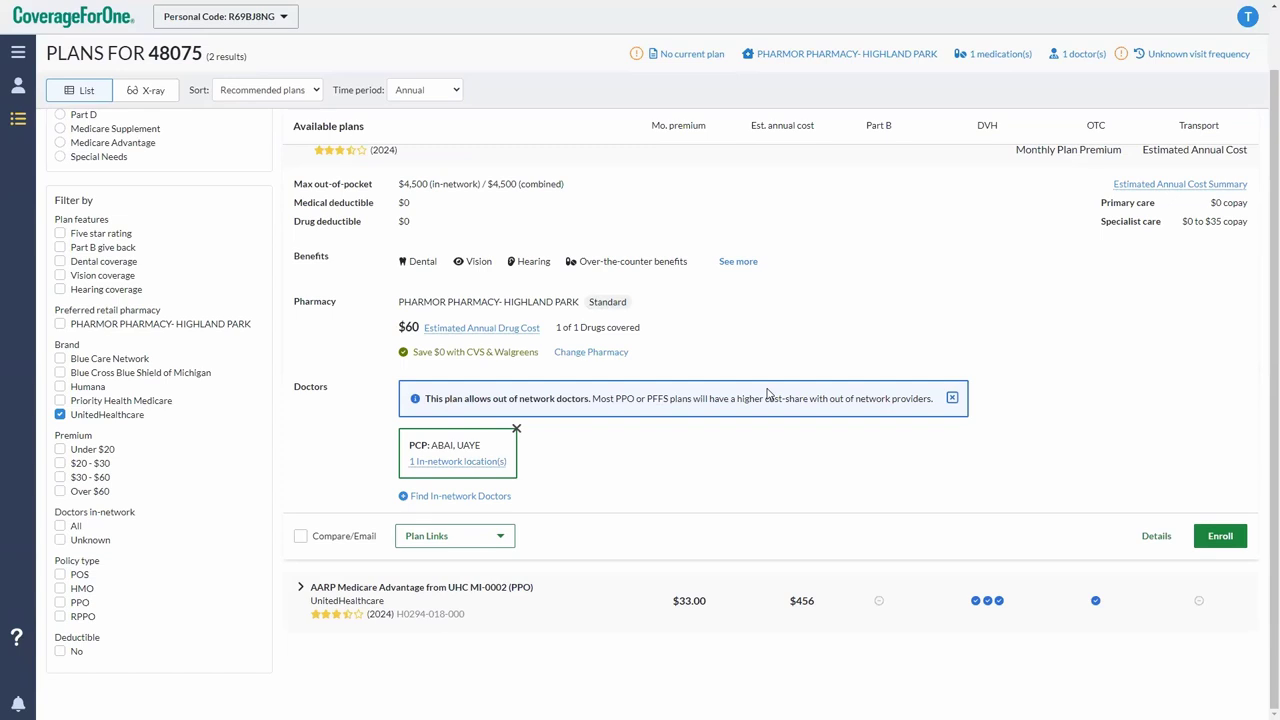
Expand the AARP Medicare Advantage from UHC MI-0002 (PPO) plan to show its summary alongside the MI-0001 plan
{"action": "scroll", "coordinate": [240, 60], "scroll_direction": "up", "scroll_amount": 1}
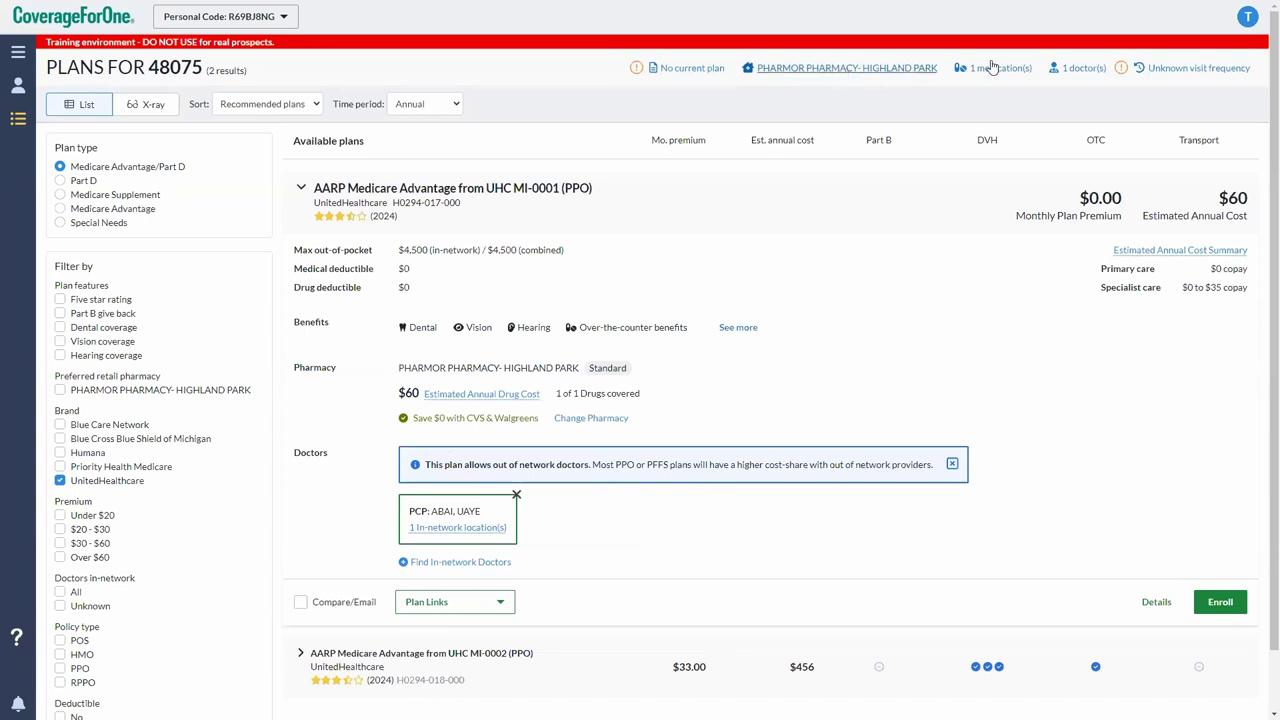
{"action": "scroll", "coordinate": [709, 308], "scroll_direction": "down", "scroll_amount": 1}
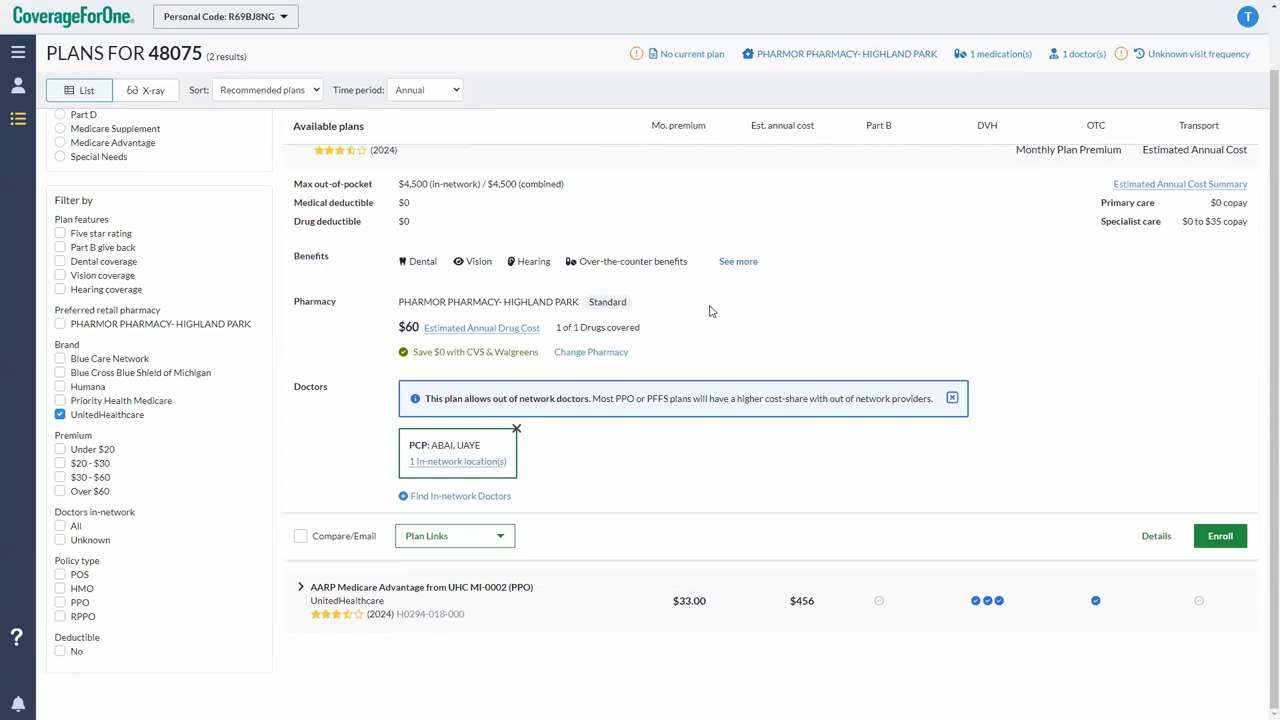
{"action": "left_click", "coordinate": [301, 587]}
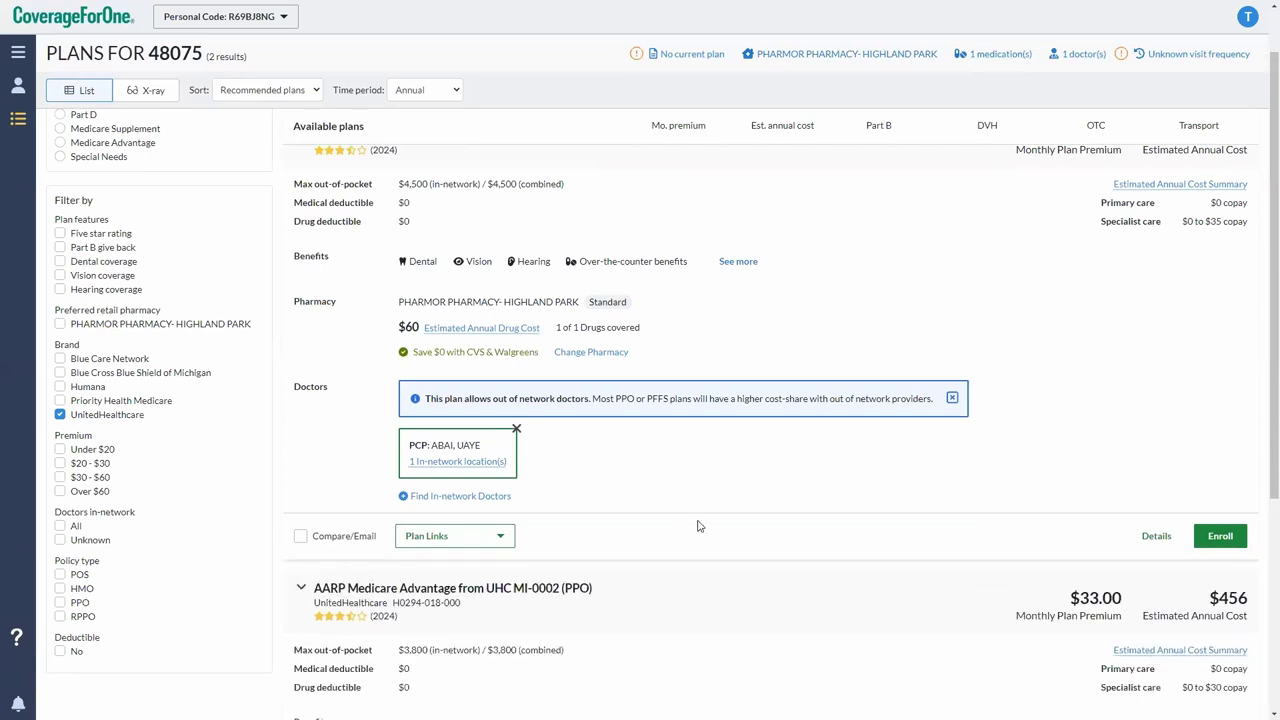
{"action": "scroll", "coordinate": [698, 526], "scroll_direction": "up", "scroll_amount": 1}
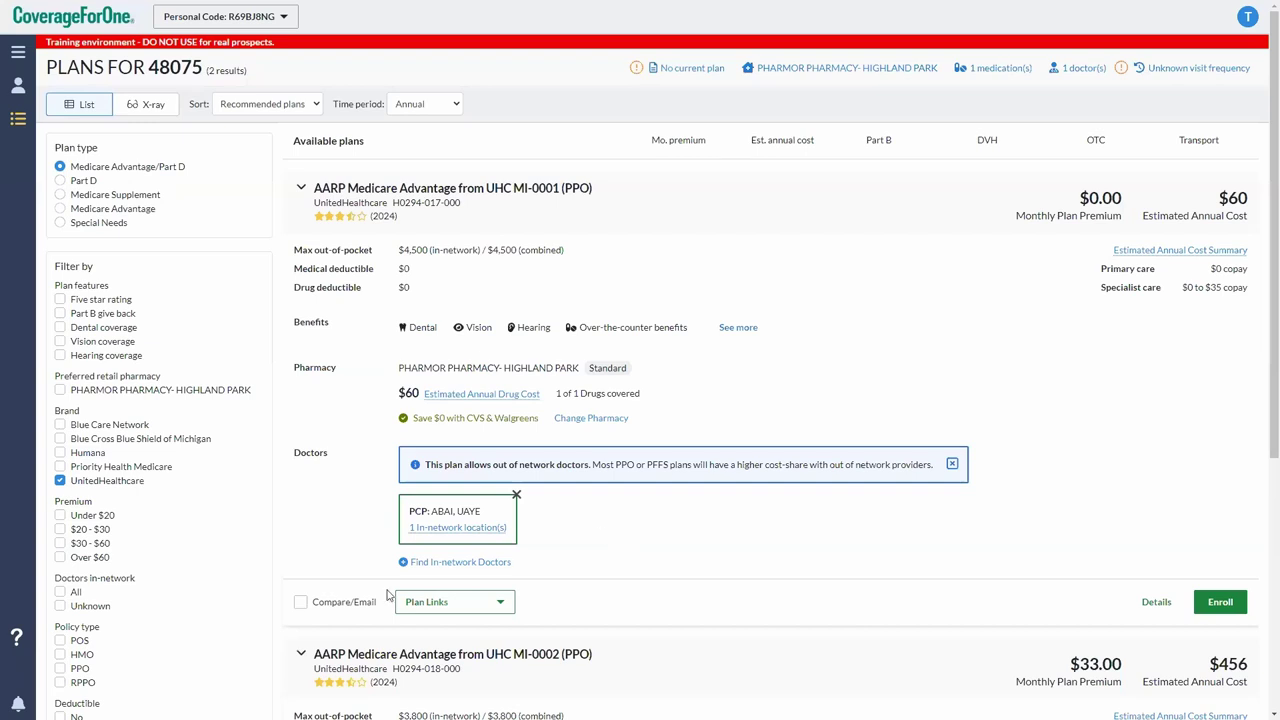
Select the AARP Medicare Advantage from UHC MI-0001 (PPO) and MI-0002 (PPO) plans and open their side-by-side comparison
{"action": "left_click", "coordinate": [300, 603]}
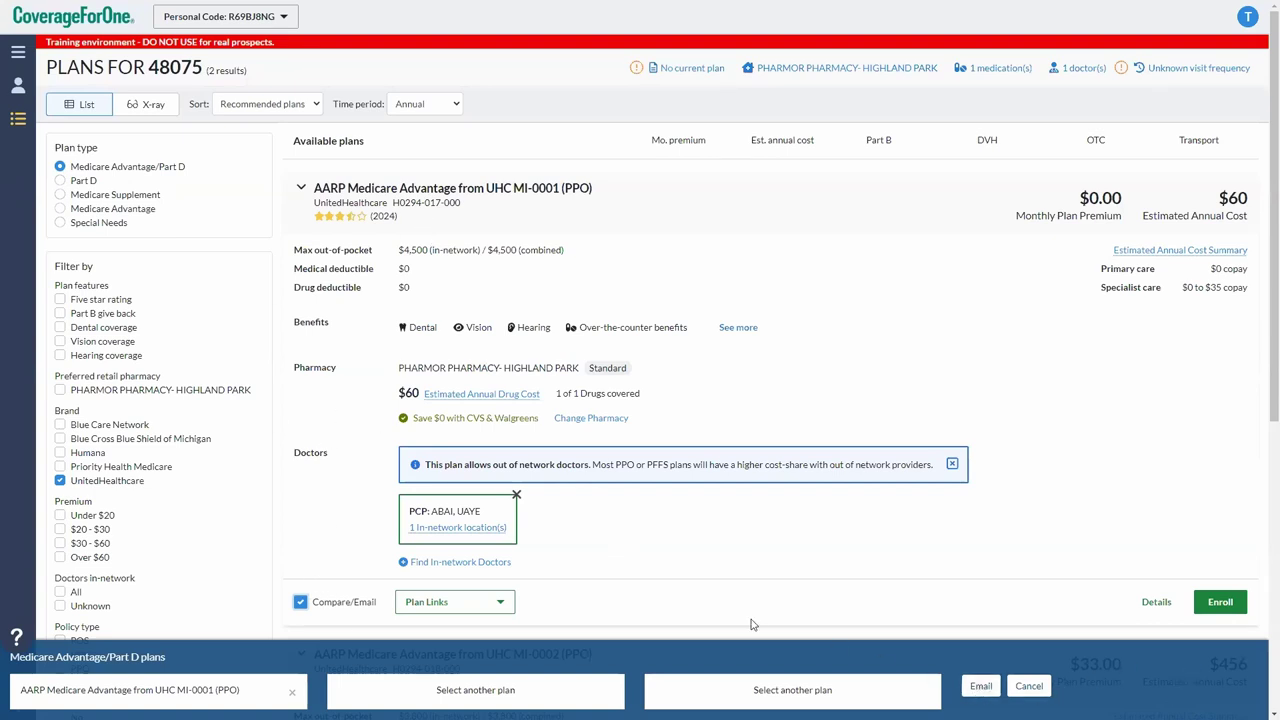
{"action": "scroll", "coordinate": [697, 571], "scroll_direction": "down", "scroll_amount": 5}
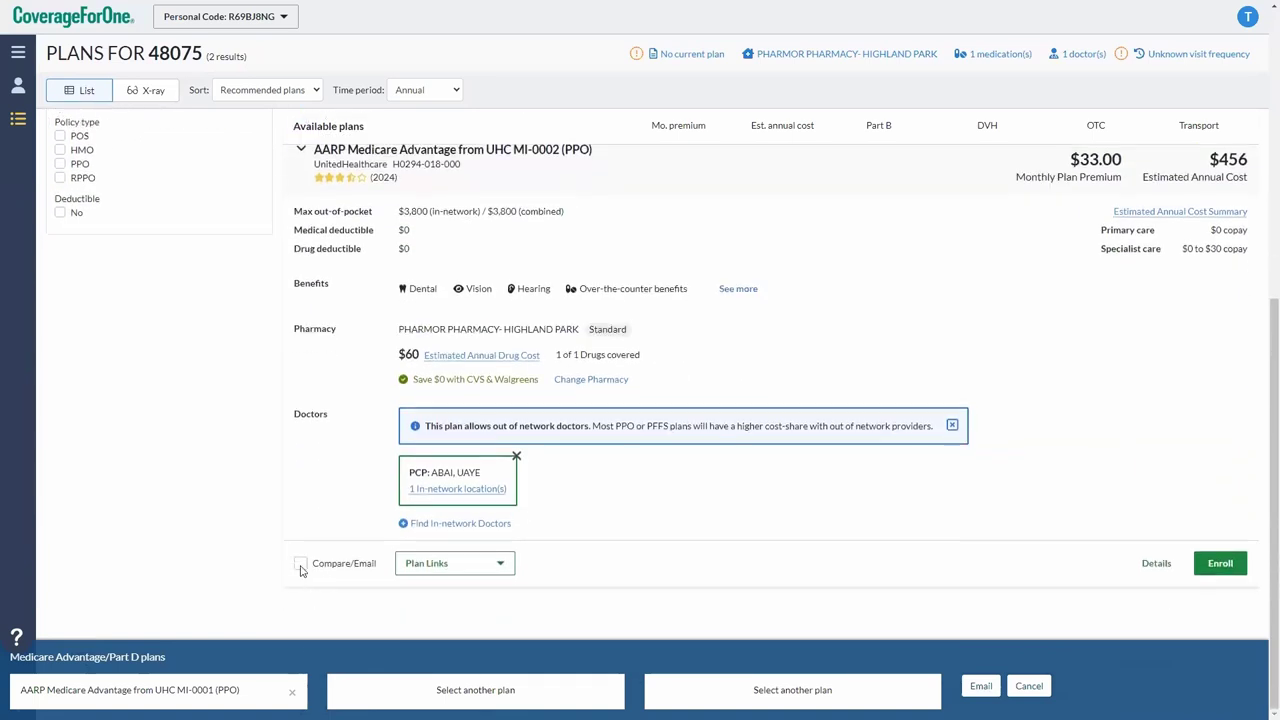
{"action": "left_click", "coordinate": [300, 565]}
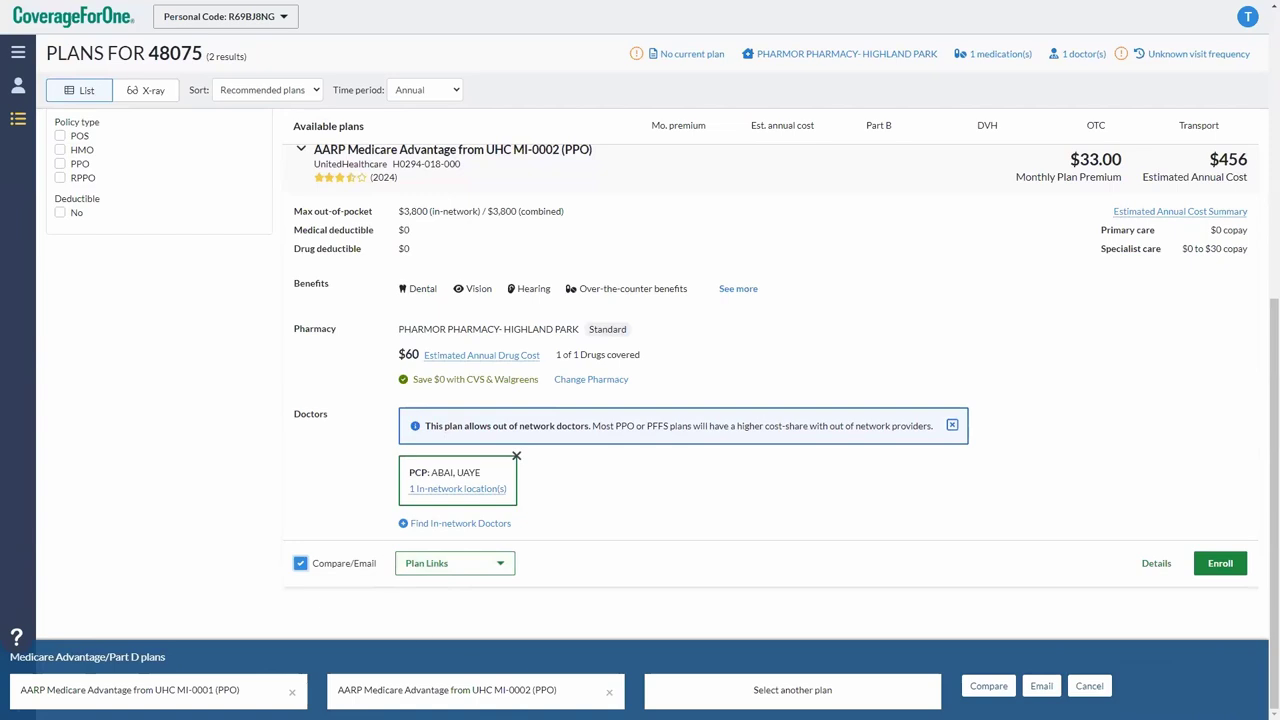
{"action": "left_click", "coordinate": [984, 687]}
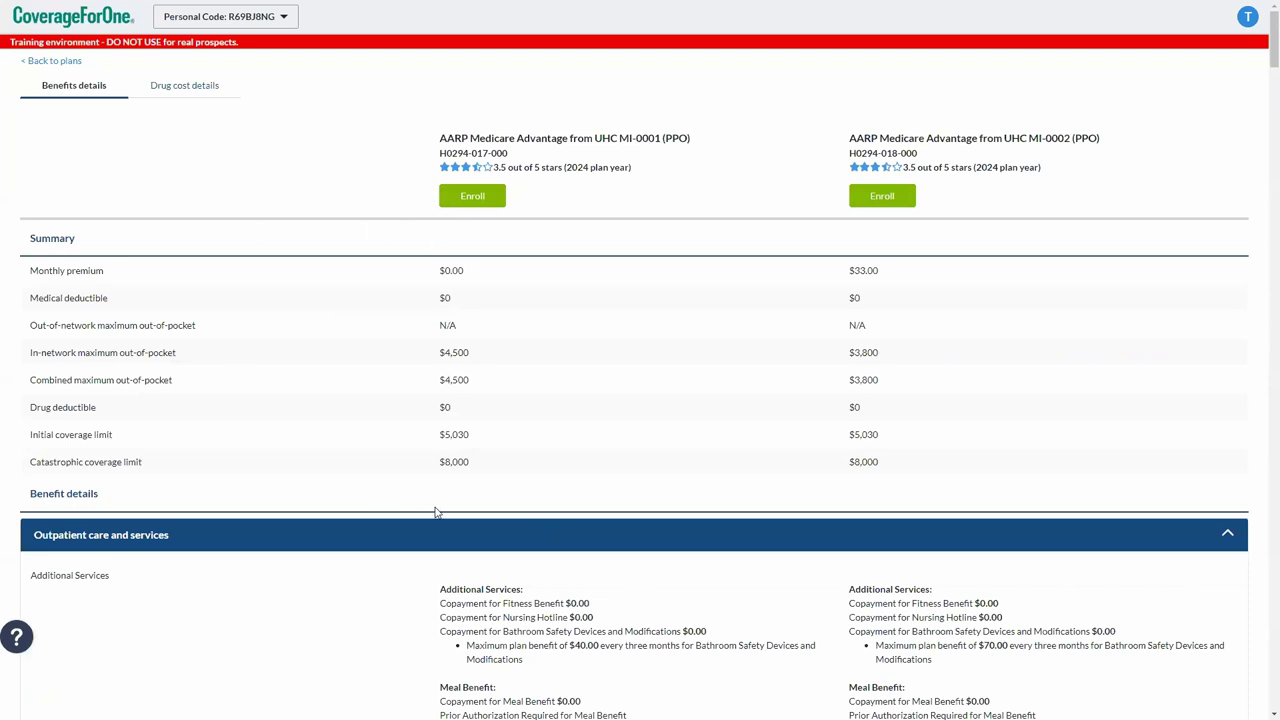
Review the compared plans' benefit details, covering additional, ambulance, chiropractic, dental, diabetes and diagnostic services
{"action": "scroll", "coordinate": [436, 513], "scroll_direction": "down", "scroll_amount": 3}
{"action": "scroll", "coordinate": [435, 513], "scroll_direction": "down", "scroll_amount": 5}
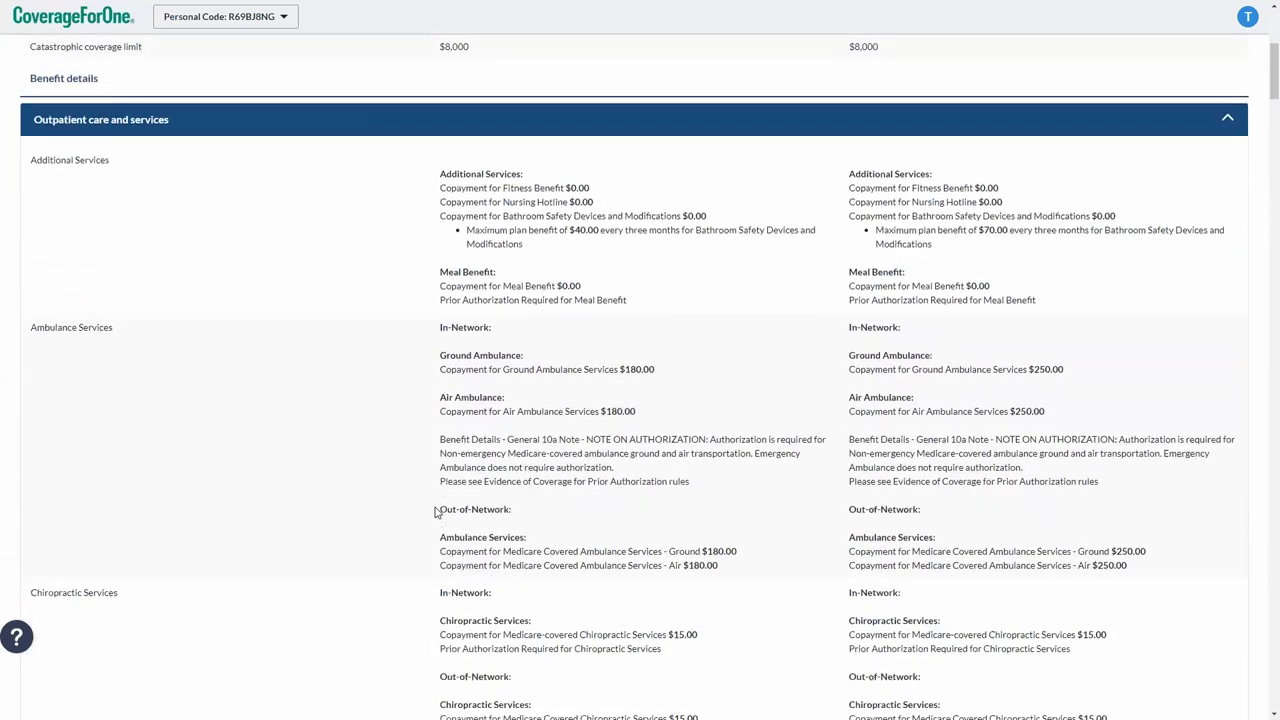
{"action": "scroll", "coordinate": [435, 513], "scroll_direction": "down", "scroll_amount": 2}
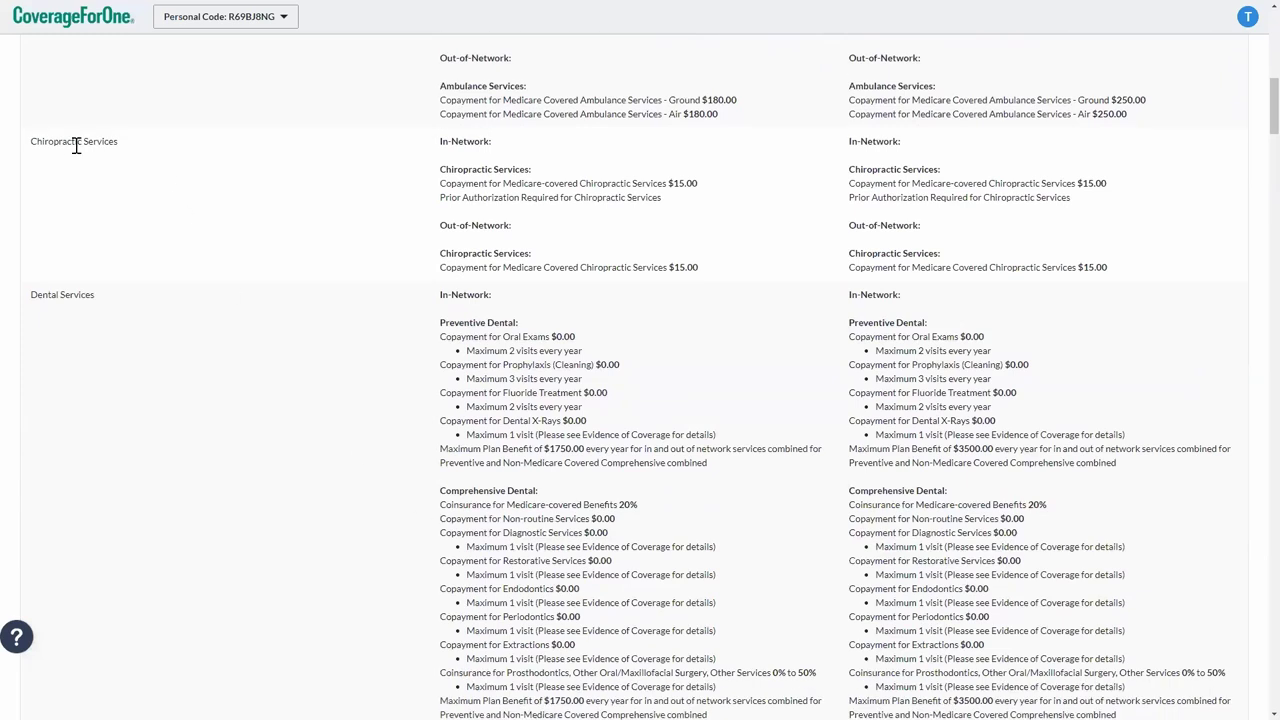
{"action": "scroll", "coordinate": [113, 319], "scroll_direction": "down", "scroll_amount": 3}
{"action": "scroll", "coordinate": [154, 377], "scroll_direction": "down", "scroll_amount": 4}
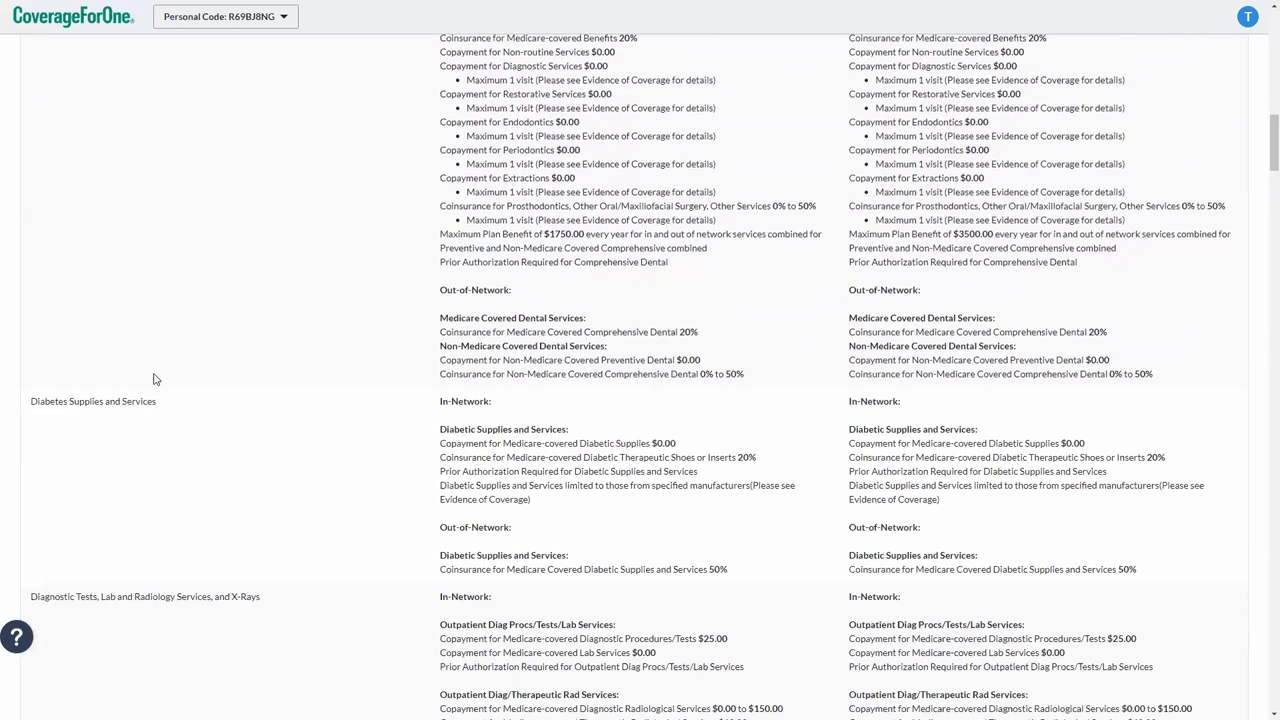
{"action": "scroll", "coordinate": [423, 551], "scroll_direction": "up", "scroll_amount": 3}
{"action": "scroll", "coordinate": [423, 556], "scroll_direction": "up", "scroll_amount": 20}
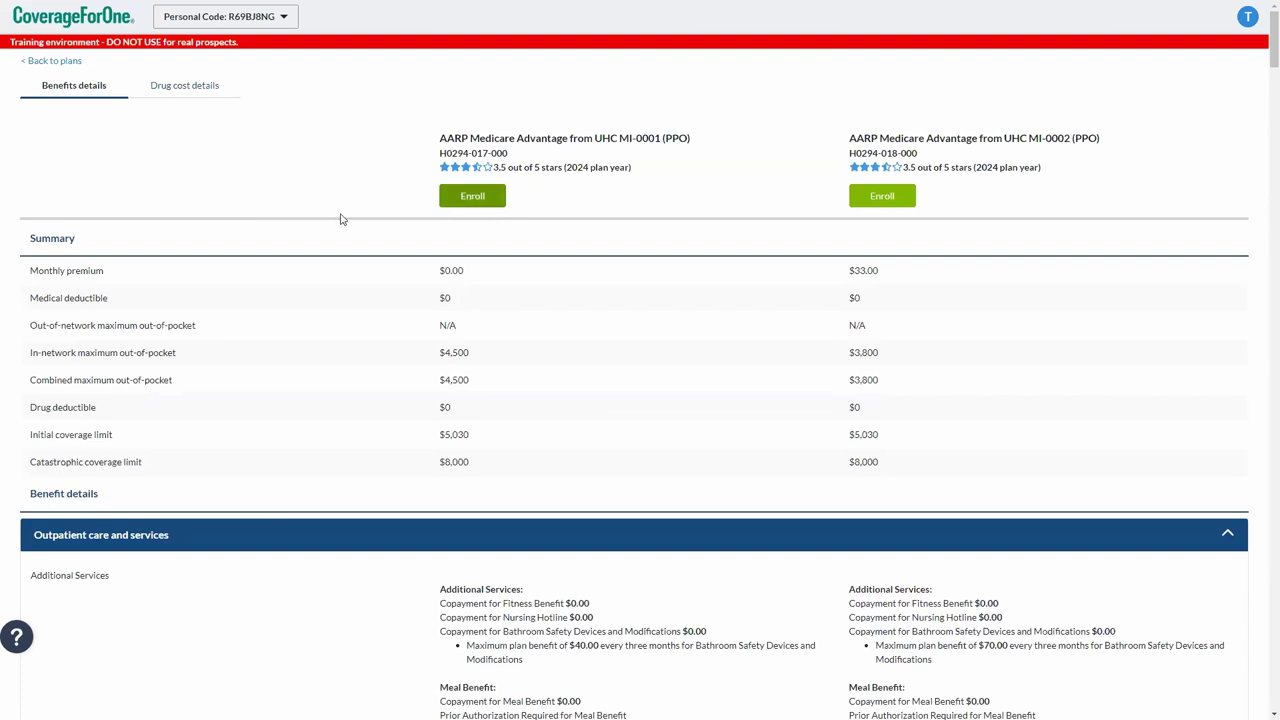
Review the compared plans' drug cost details, including drug tier information and monthly costs, and return to the plan list
{"action": "left_click", "coordinate": [186, 86]}
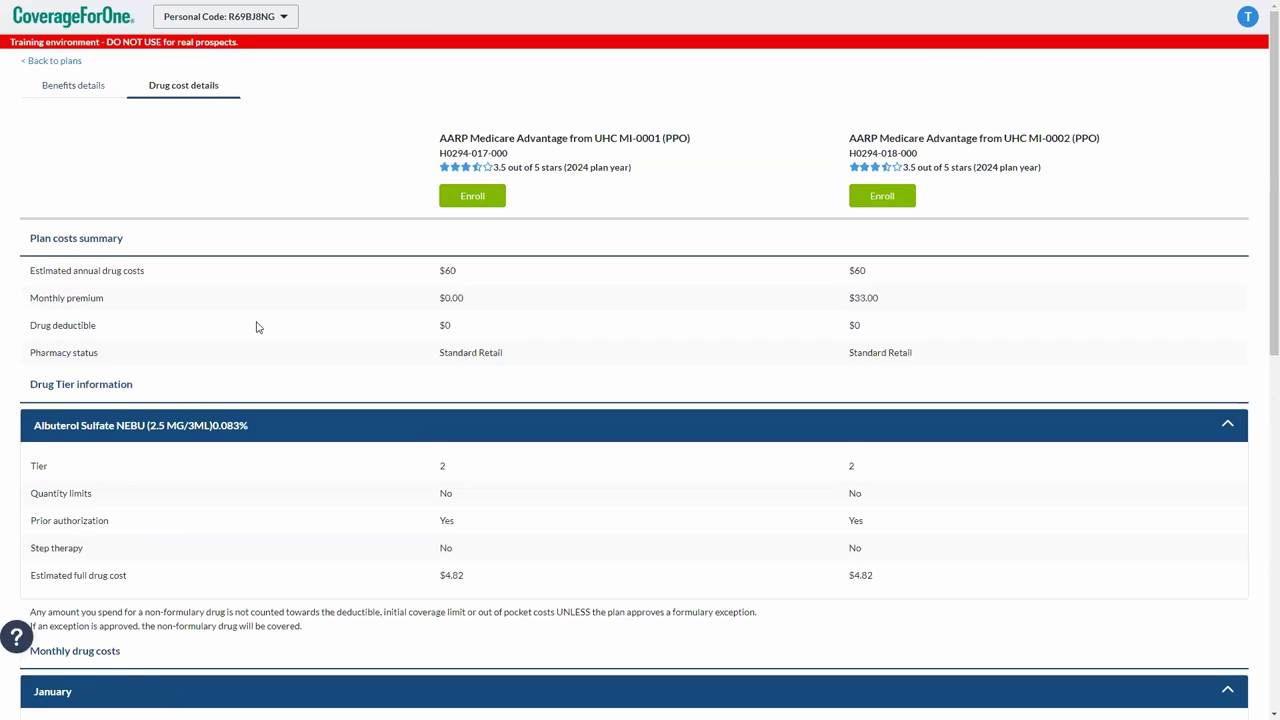
{"action": "scroll", "coordinate": [266, 481], "scroll_direction": "down", "scroll_amount": 3}
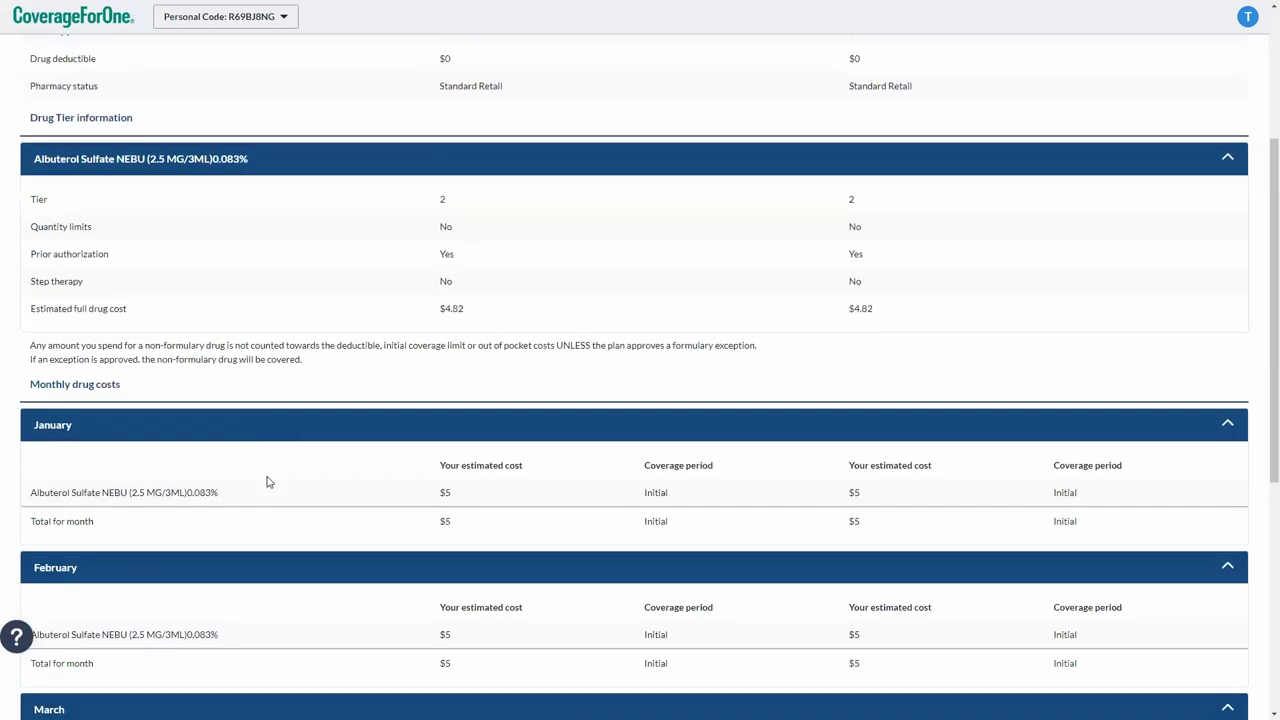
{"action": "scroll", "coordinate": [266, 481], "scroll_direction": "up", "scroll_amount": 3}
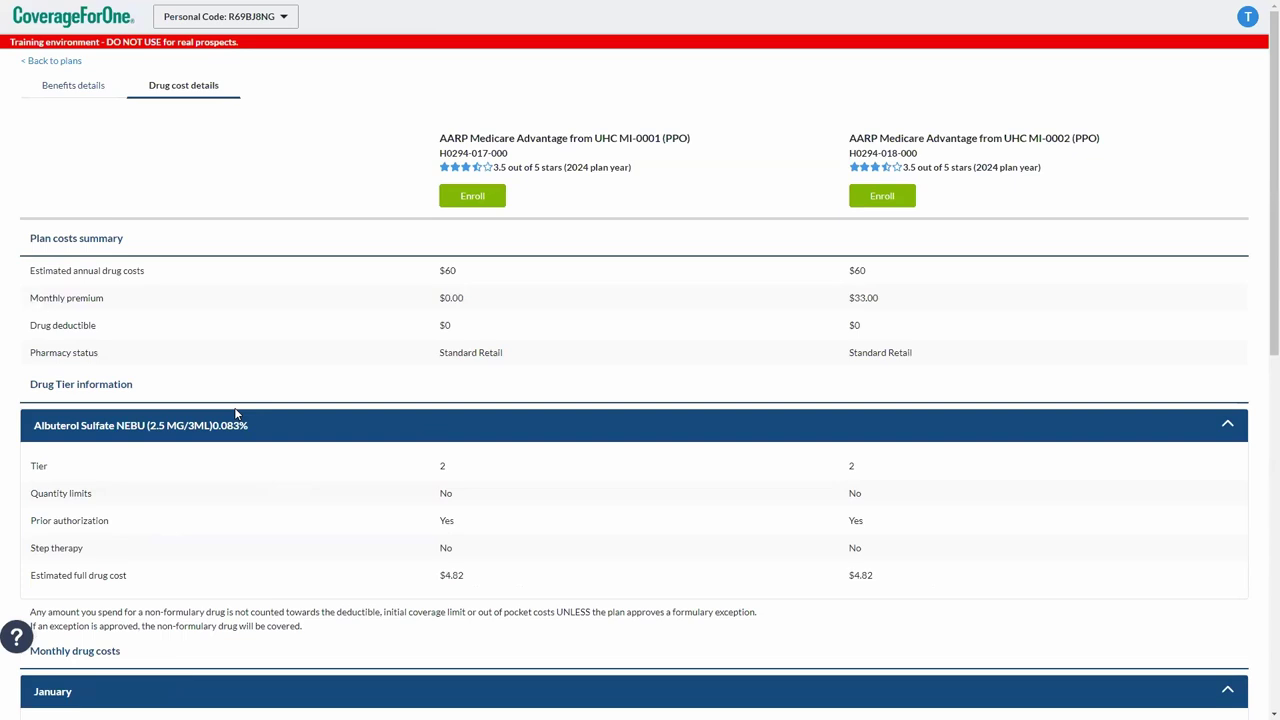
{"action": "left_click", "coordinate": [27, 66]}
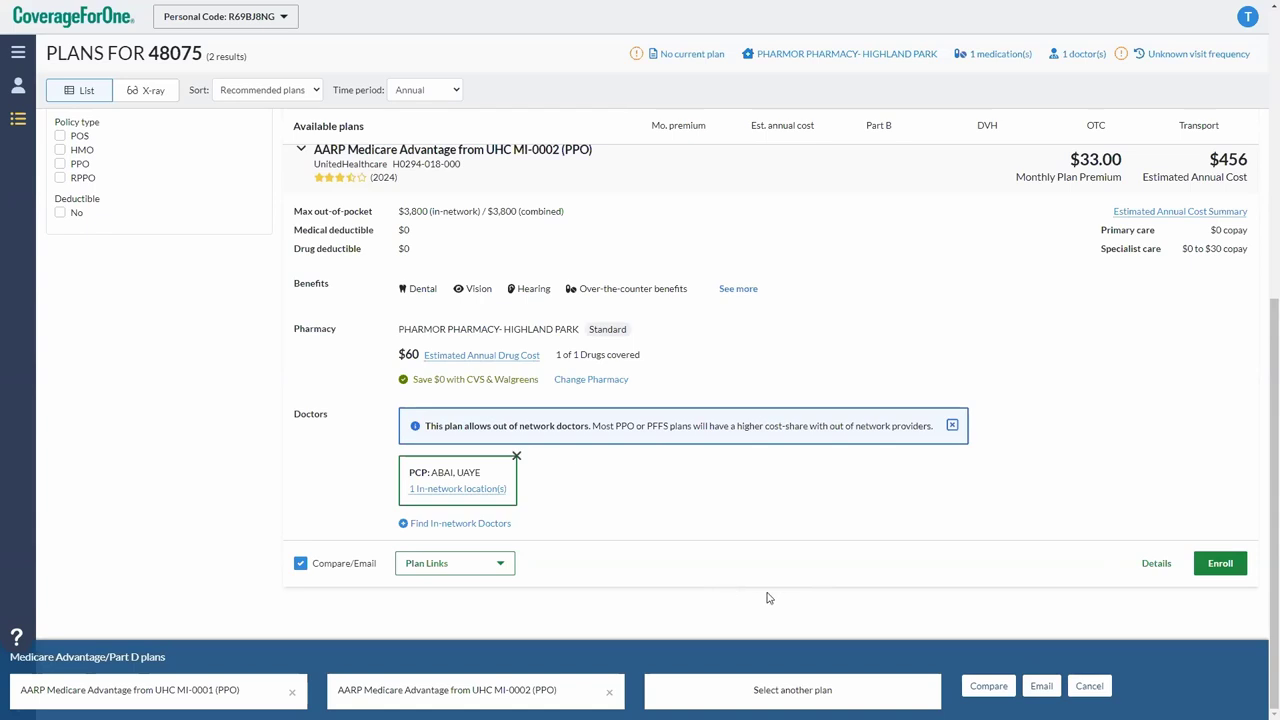
Cancel the plan comparison selection and switch the plan list to the X-ray view
{"action": "left_click", "coordinate": [1078, 685]}
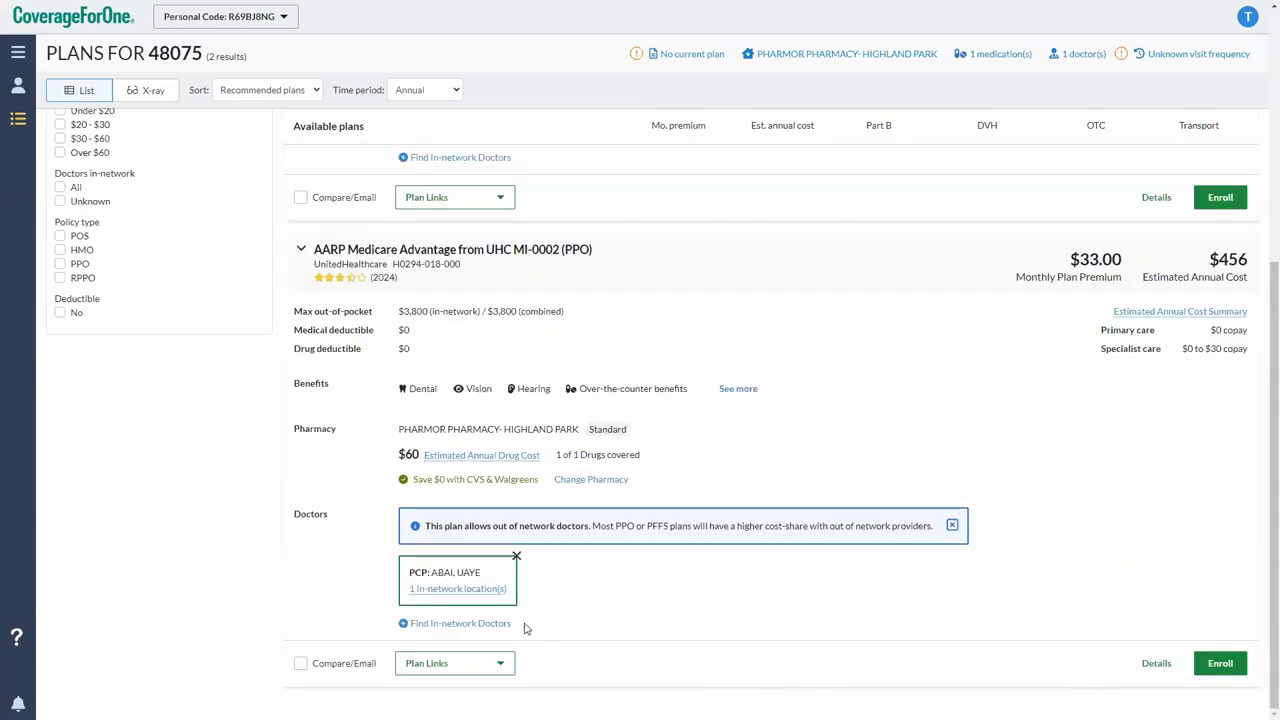
{"action": "scroll", "coordinate": [685, 590], "scroll_direction": "up", "scroll_amount": 4}
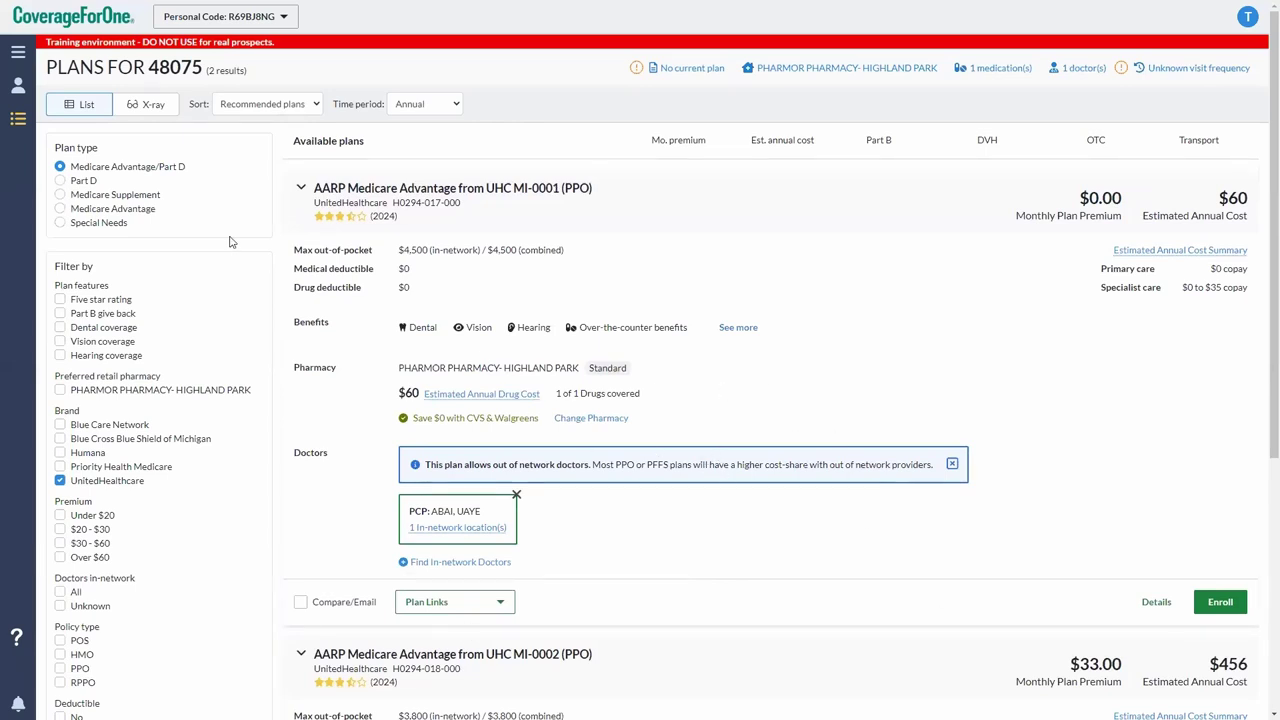
{"action": "left_click", "coordinate": [151, 106]}
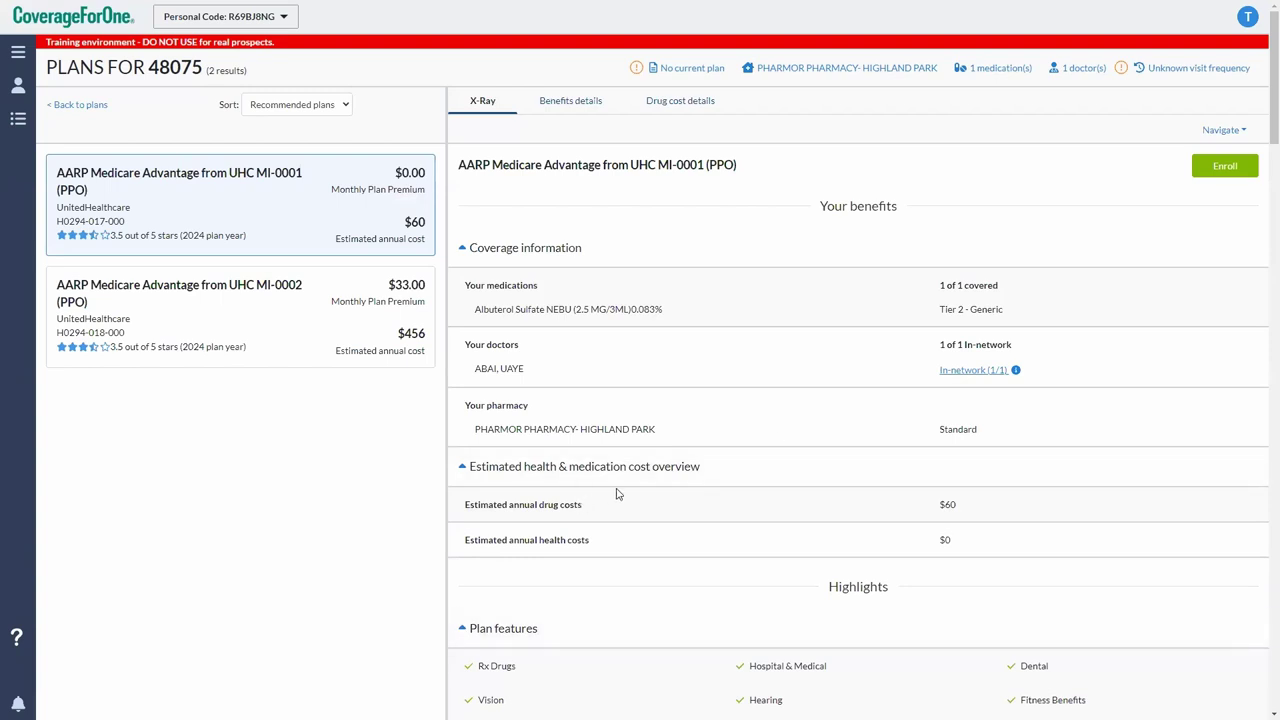
Examine the MI-0001 plan's coverage information for medications, doctors and pharmacy, and its health and medication cost overview
{"action": "scroll", "coordinate": [618, 492], "scroll_direction": "down", "scroll_amount": 3}
{"action": "scroll", "coordinate": [618, 491], "scroll_direction": "up", "scroll_amount": 3}
{"action": "left_click_drag", "start_coordinate": [1003, 309], "coordinate": [903, 314]}
{"action": "left_click", "coordinate": [903, 314]}
{"action": "scroll", "coordinate": [690, 572], "scroll_direction": "down", "scroll_amount": 2}
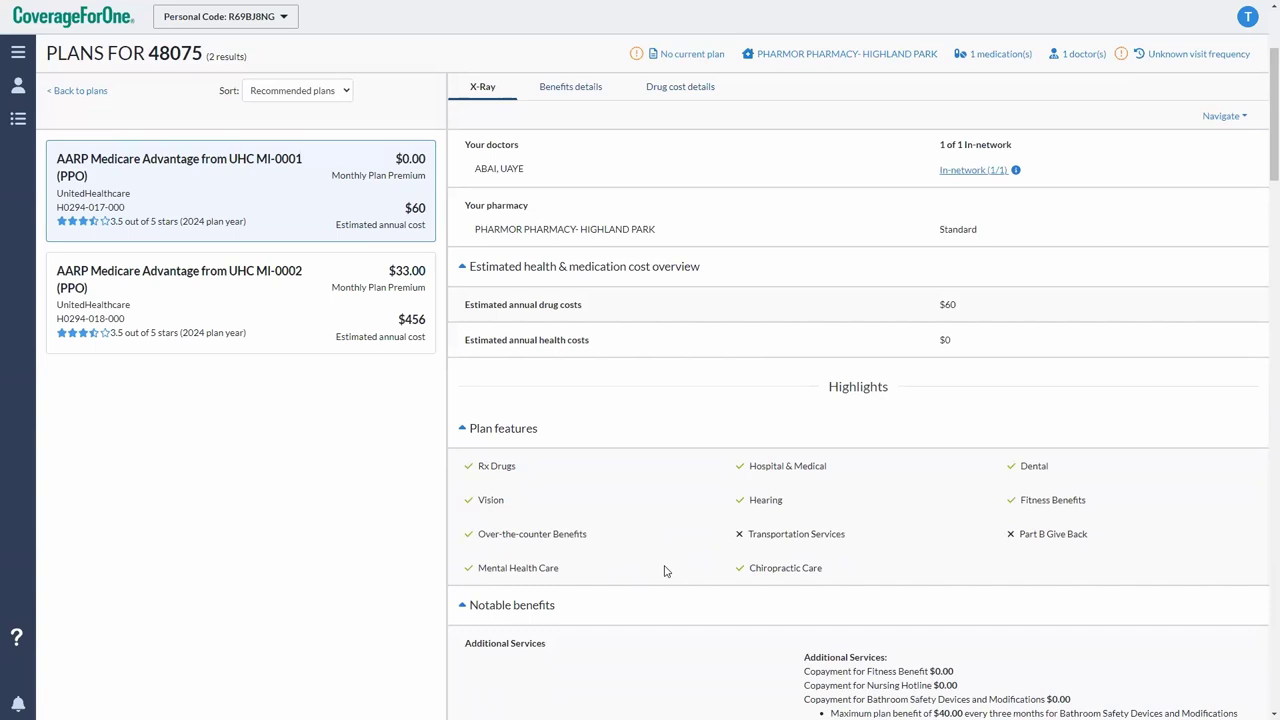
Check the highlighted plan features of the MI-0001 plan, marking Fitness Benefits and Mental Health Care
{"action": "triple_click", "coordinate": [1066, 500]}
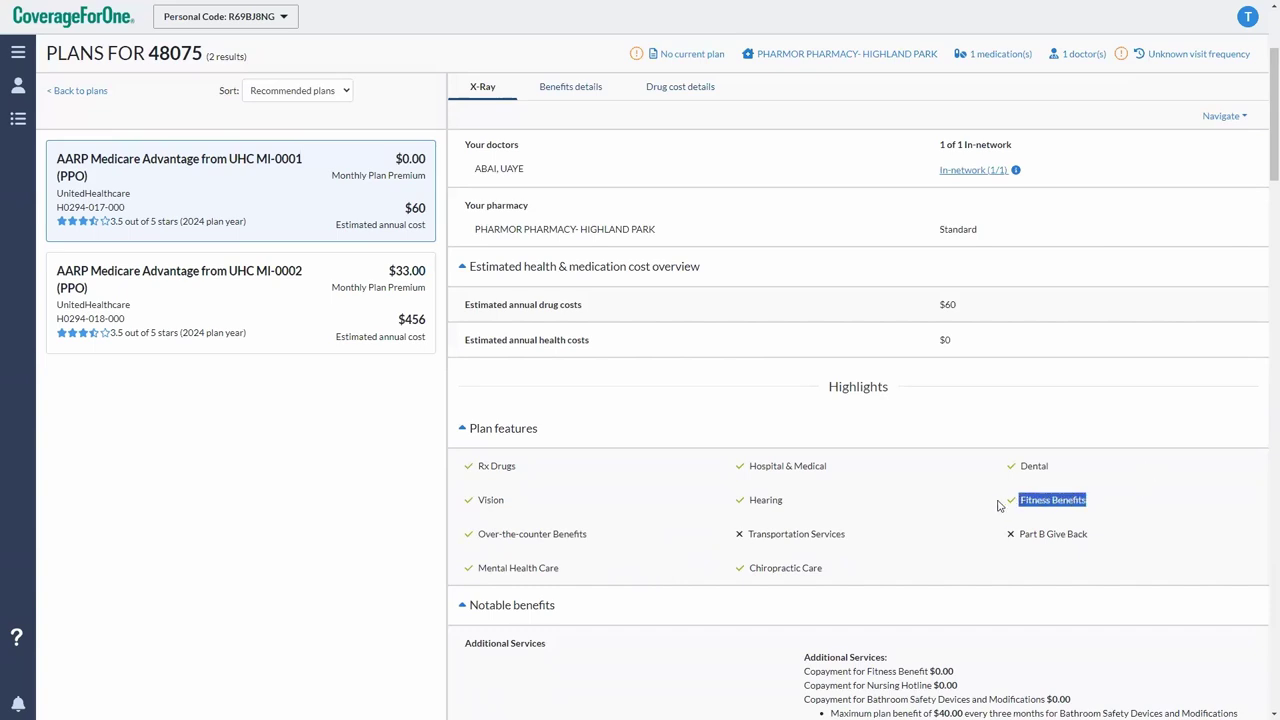
{"action": "left_click", "coordinate": [987, 509]}
{"action": "left_click_drag", "start_coordinate": [558, 570], "coordinate": [470, 580]}
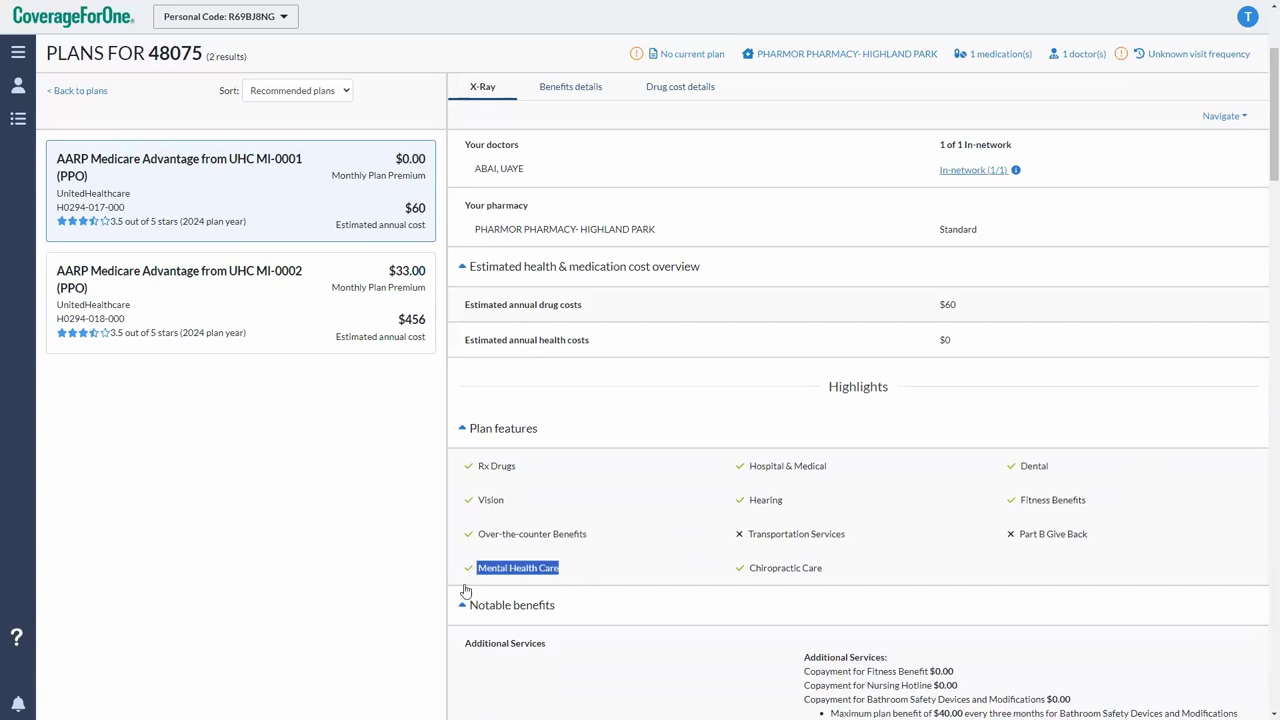
{"action": "left_click", "coordinate": [601, 520]}
{"action": "scroll", "coordinate": [601, 520], "scroll_direction": "down", "scroll_amount": 2}
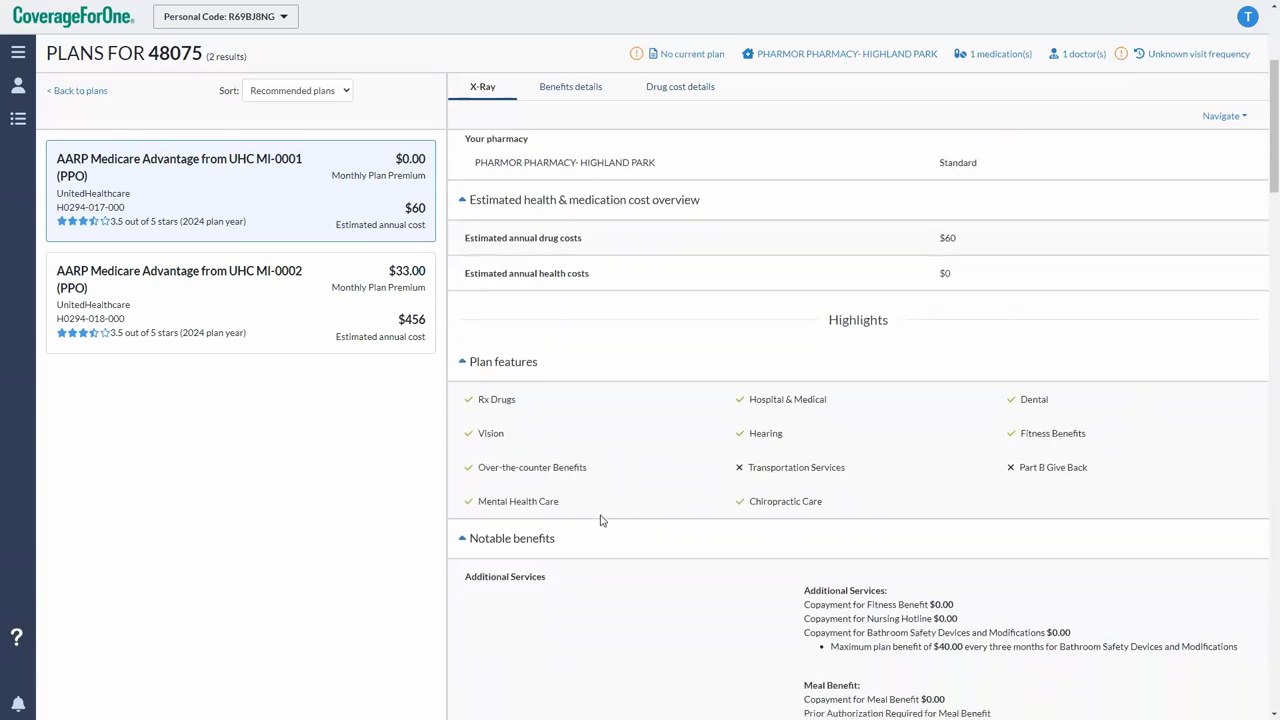
Examine the MI-0001 plan's notable benefits, marking the nursing hotline, bathroom safety device allowance and meal benefit text
{"action": "scroll", "coordinate": [603, 520], "scroll_direction": "down", "scroll_amount": 2}
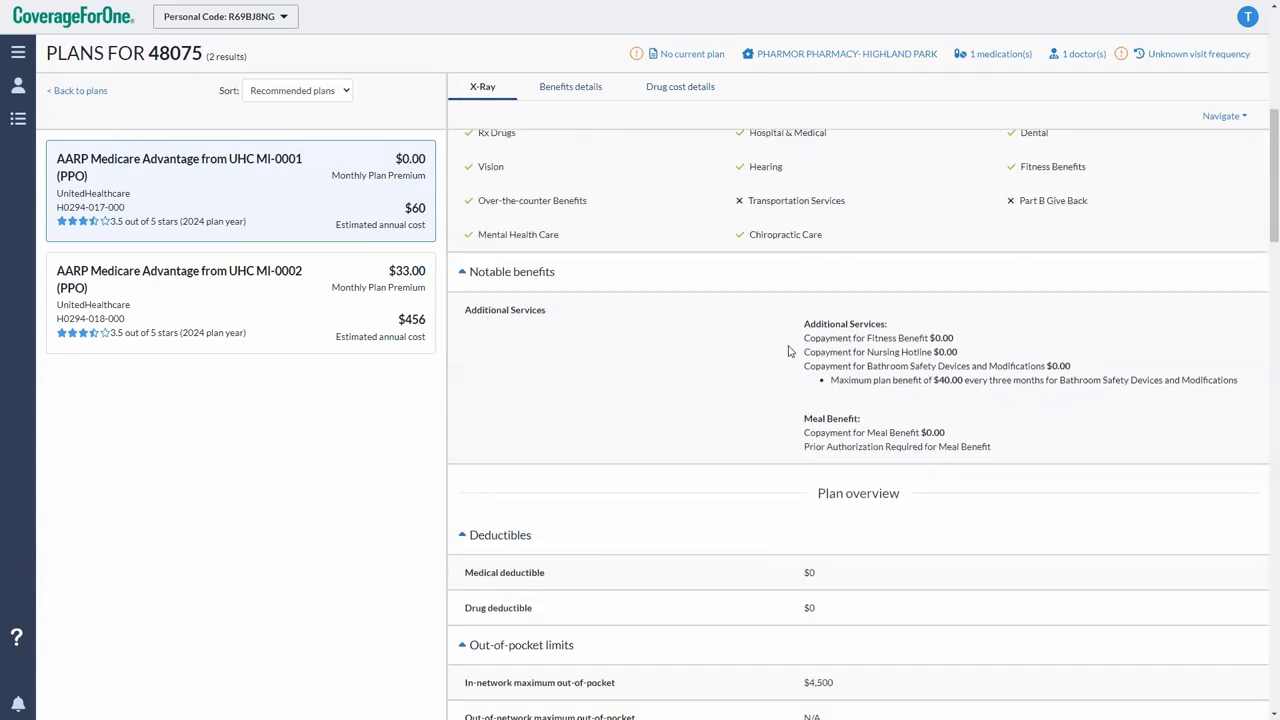
{"action": "left_click_drag", "start_coordinate": [805, 339], "coordinate": [968, 337]}
{"action": "triple_click", "coordinate": [970, 353]}
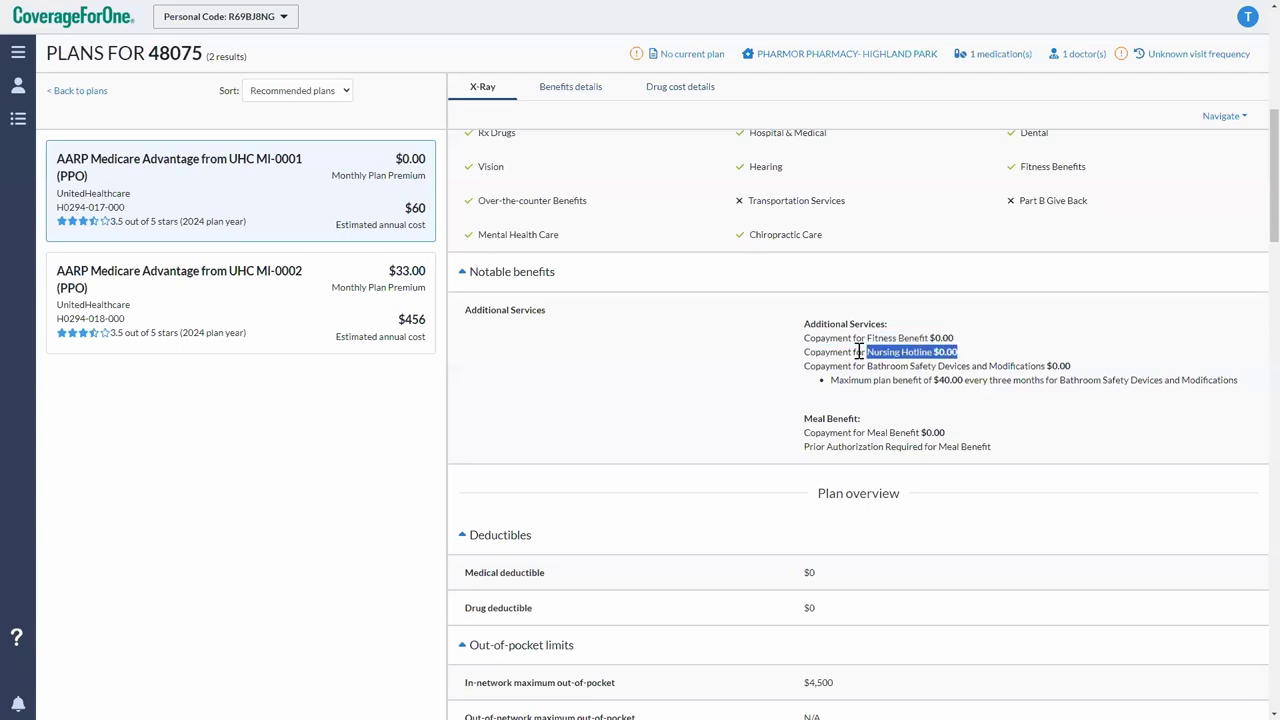
{"action": "left_click", "coordinate": [766, 361]}
{"action": "left_click_drag", "start_coordinate": [827, 371], "coordinate": [1263, 383]}
{"action": "left_click", "coordinate": [1208, 437]}
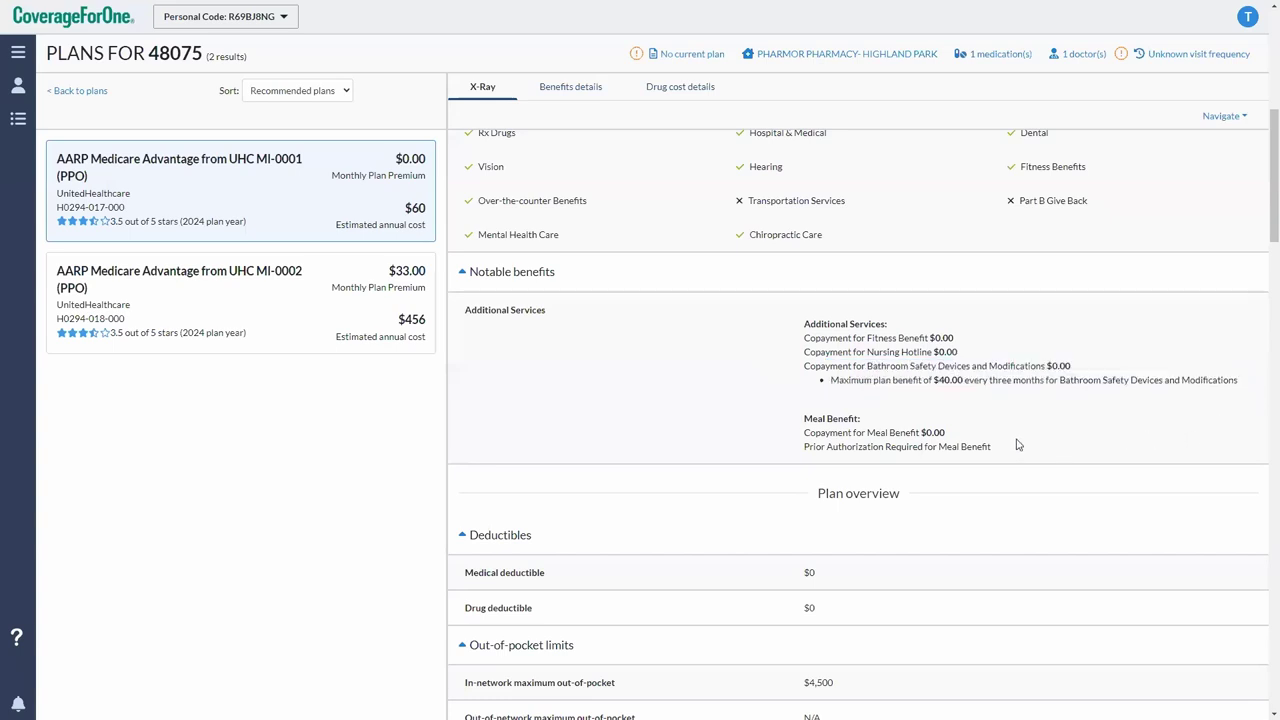
{"action": "left_click_drag", "start_coordinate": [831, 377], "coordinate": [1255, 383]}
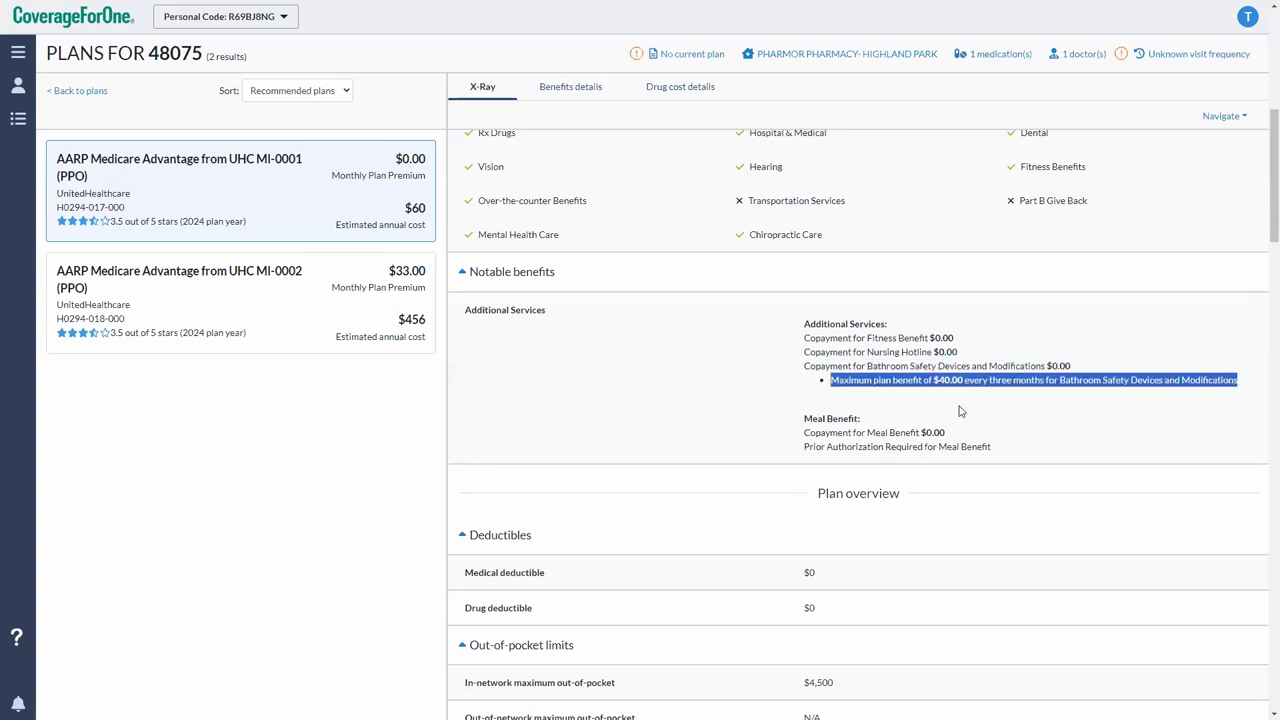
{"action": "left_click", "coordinate": [759, 415]}
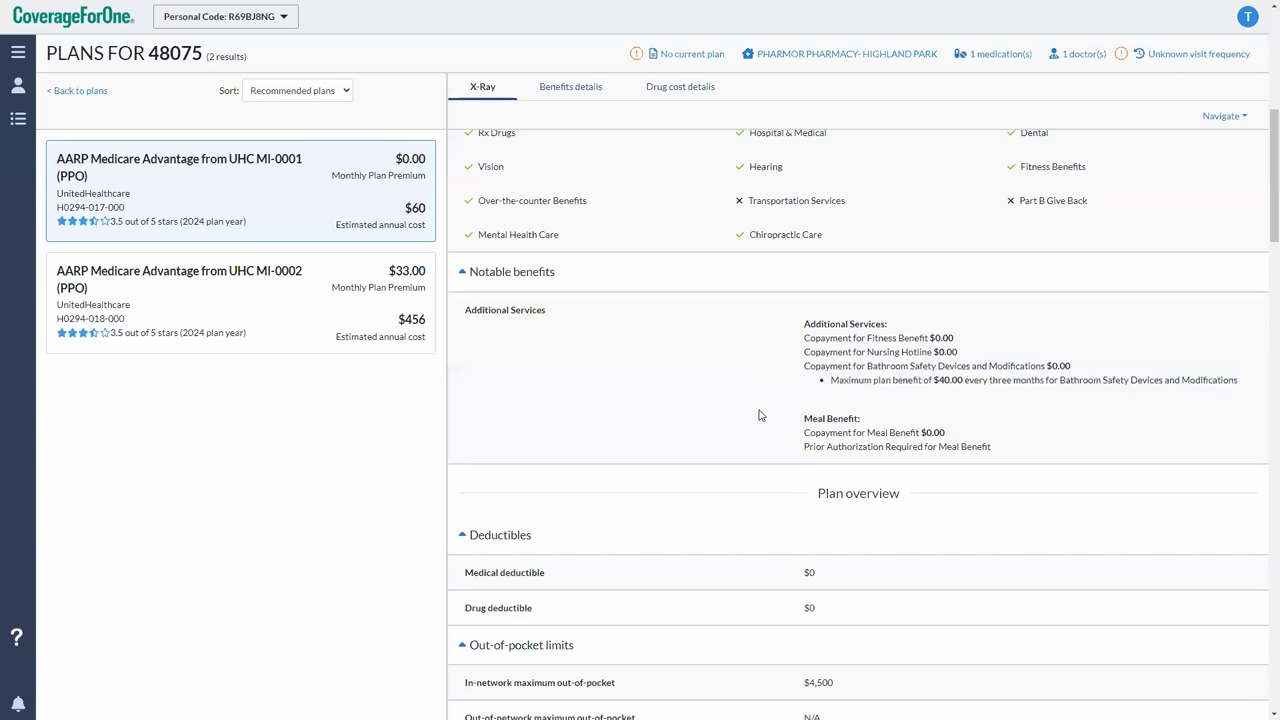
{"action": "mouse_move", "coordinate": [988, 446]}
{"action": "left_mouse_down"}
{"action": "mouse_move", "coordinate": [803, 448]}
{"action": "mouse_move", "coordinate": [997, 460]}
{"action": "left_mouse_up"}
{"action": "left_click", "coordinate": [801, 445]}
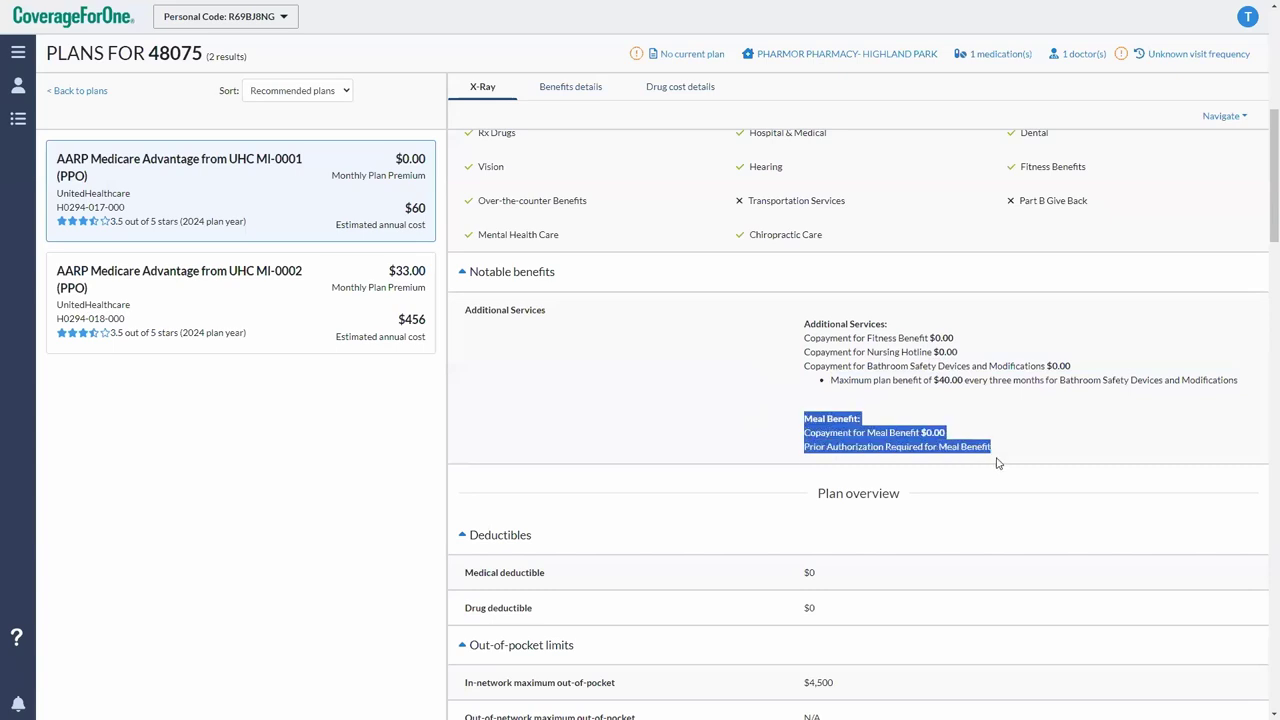
{"action": "left_click", "coordinate": [678, 438]}
Review the MI-0001 plan's deductibles, out-of-pocket limits, doctor and hospital coverage, and drug costs by period
{"action": "scroll", "coordinate": [678, 438], "scroll_direction": "down", "scroll_amount": 2}
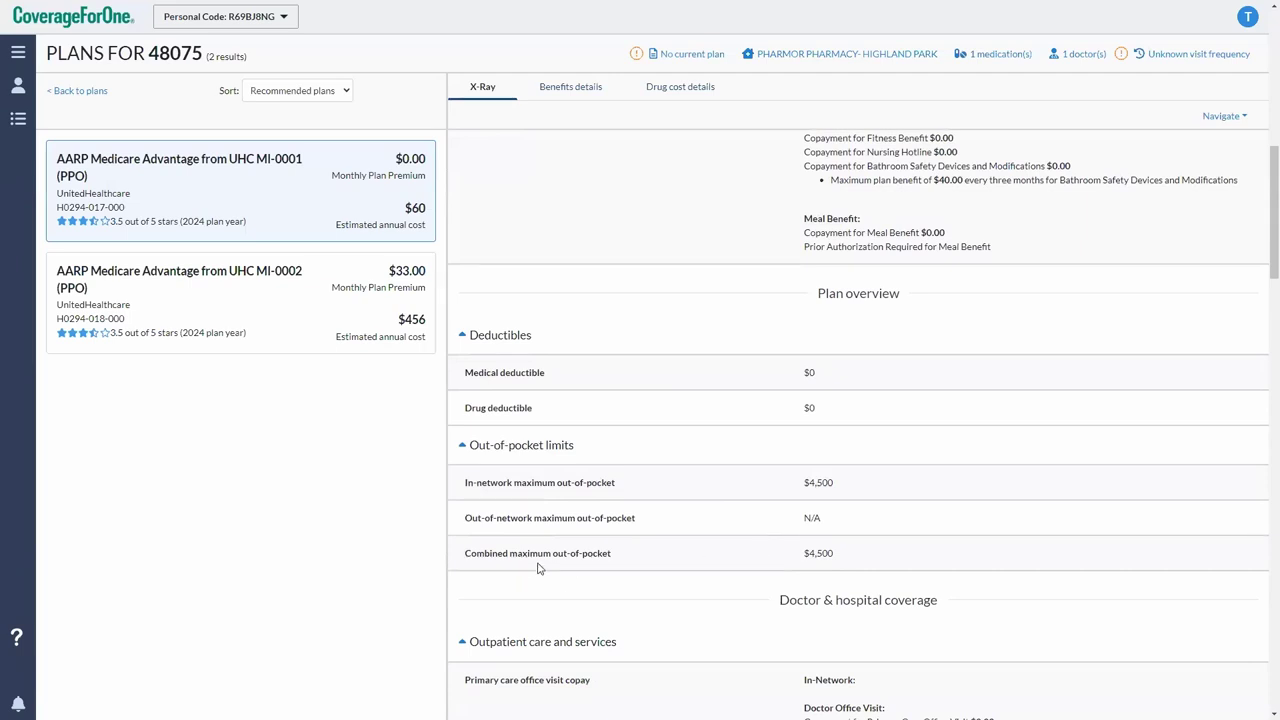
{"action": "scroll", "coordinate": [538, 568], "scroll_direction": "down", "scroll_amount": 5}
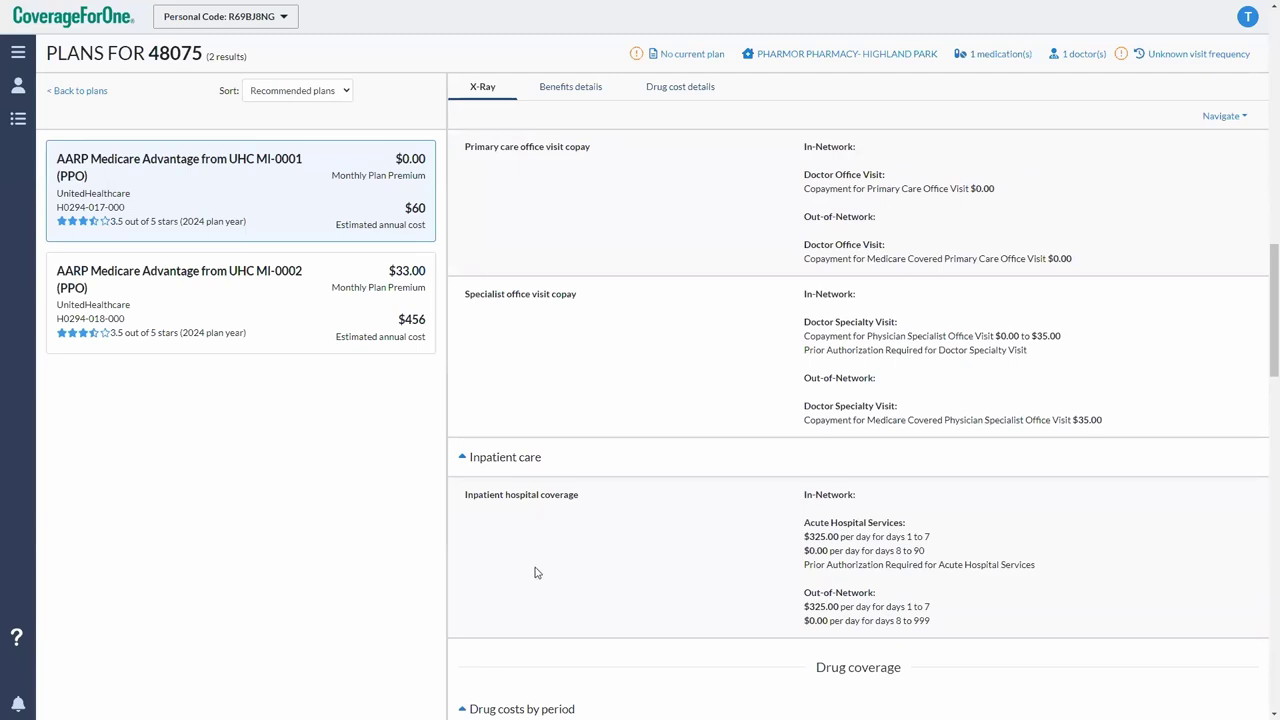
{"action": "scroll", "coordinate": [527, 580], "scroll_direction": "down", "scroll_amount": 3}
{"action": "scroll", "coordinate": [527, 580], "scroll_direction": "down", "scroll_amount": 2}
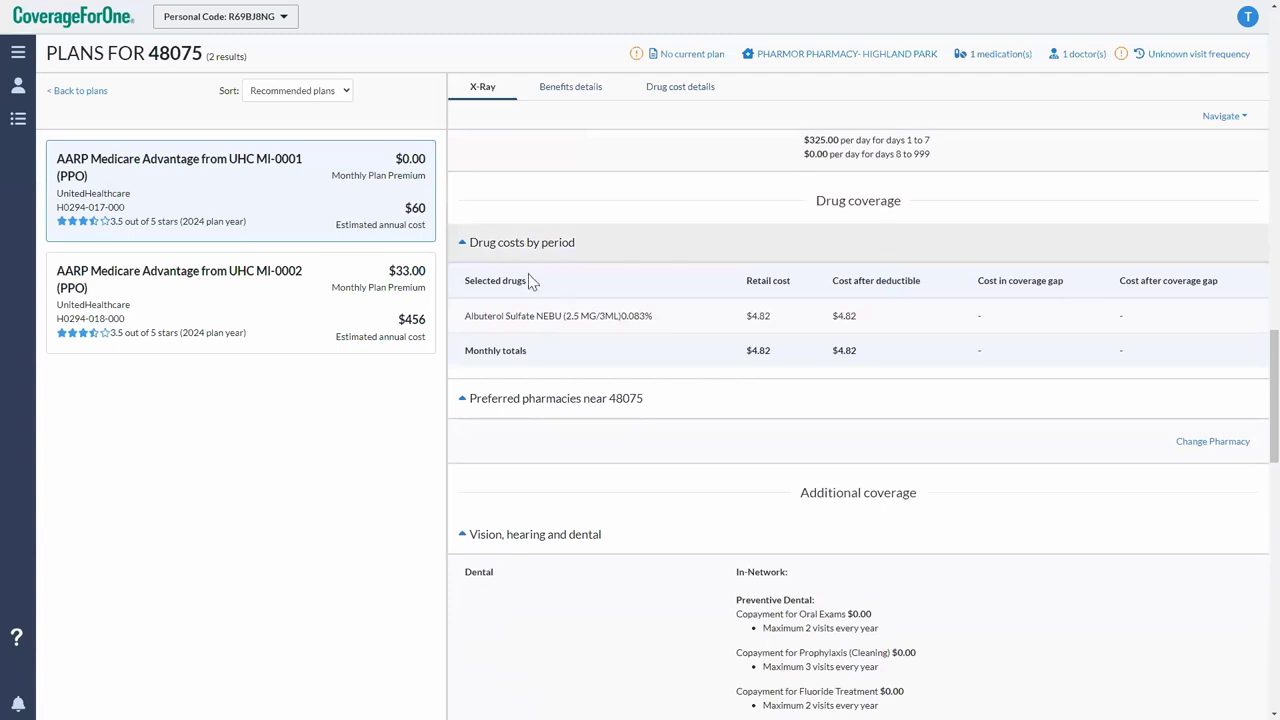
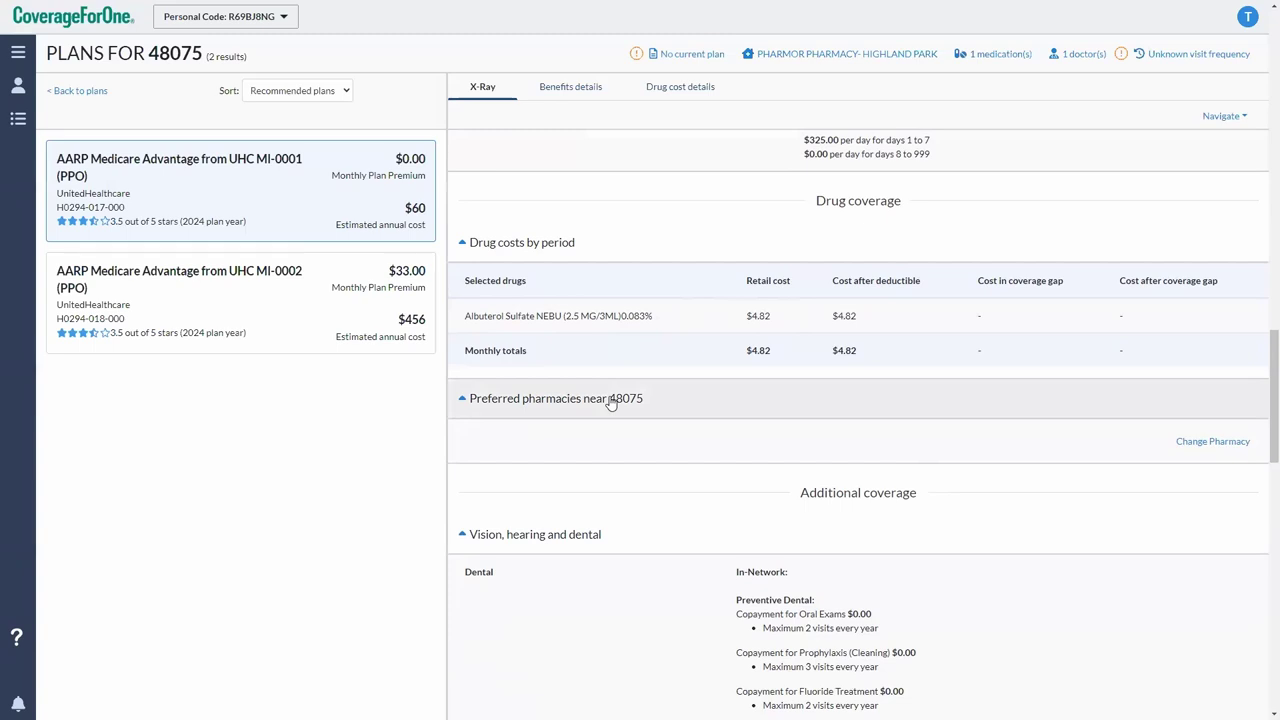
Check the MI-0001 plan's preferred pharmacies near 48075 and review its dental coverage
{"action": "left_click", "coordinate": [612, 400]}
{"action": "left_click", "coordinate": [614, 400]}
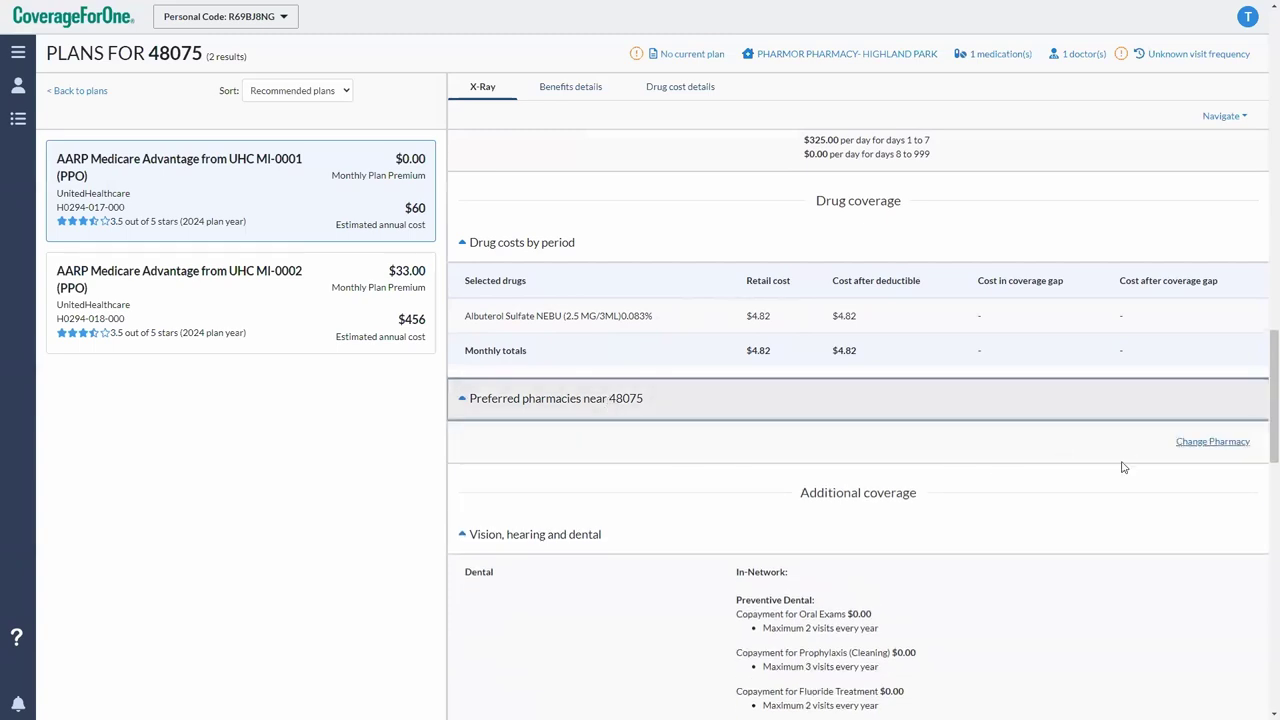
{"action": "scroll", "coordinate": [1123, 467], "scroll_direction": "down", "scroll_amount": 2}
{"action": "scroll", "coordinate": [660, 567], "scroll_direction": "down", "scroll_amount": 3}
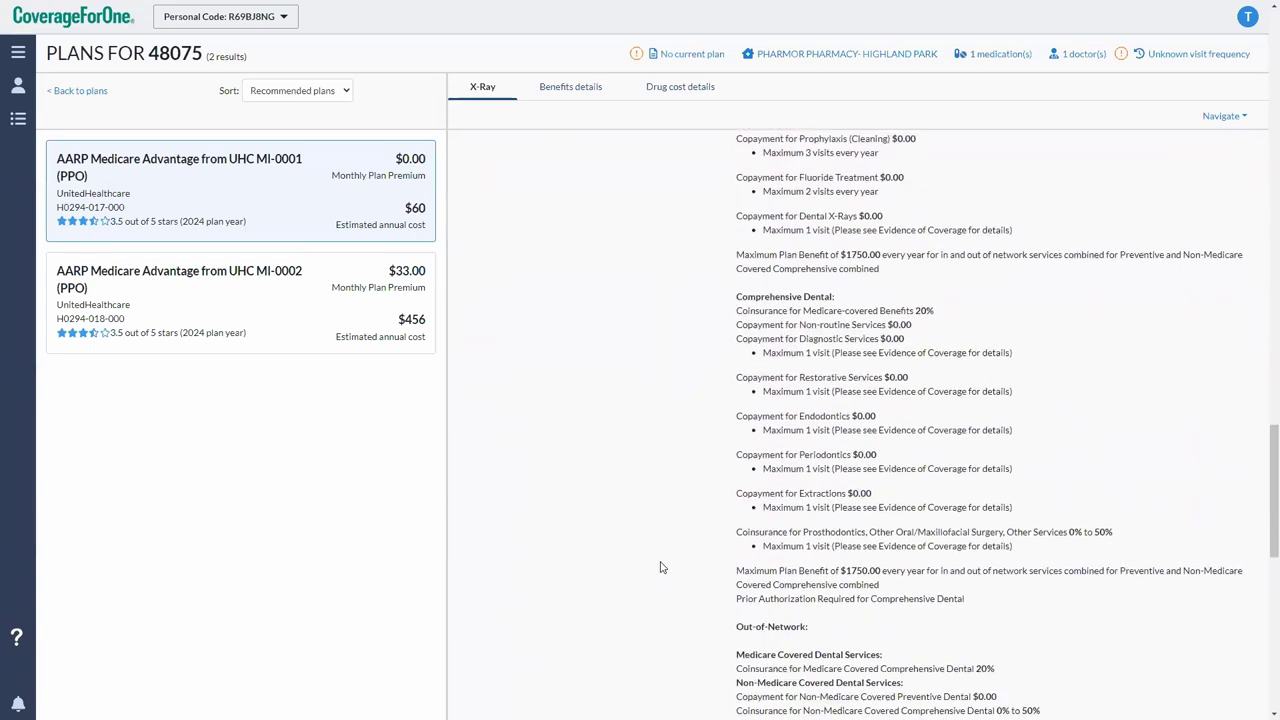
Review the MI-0001 plan's hearing and vision coverage and its available plan documents
{"action": "scroll", "coordinate": [660, 567], "scroll_direction": "down", "scroll_amount": 10}
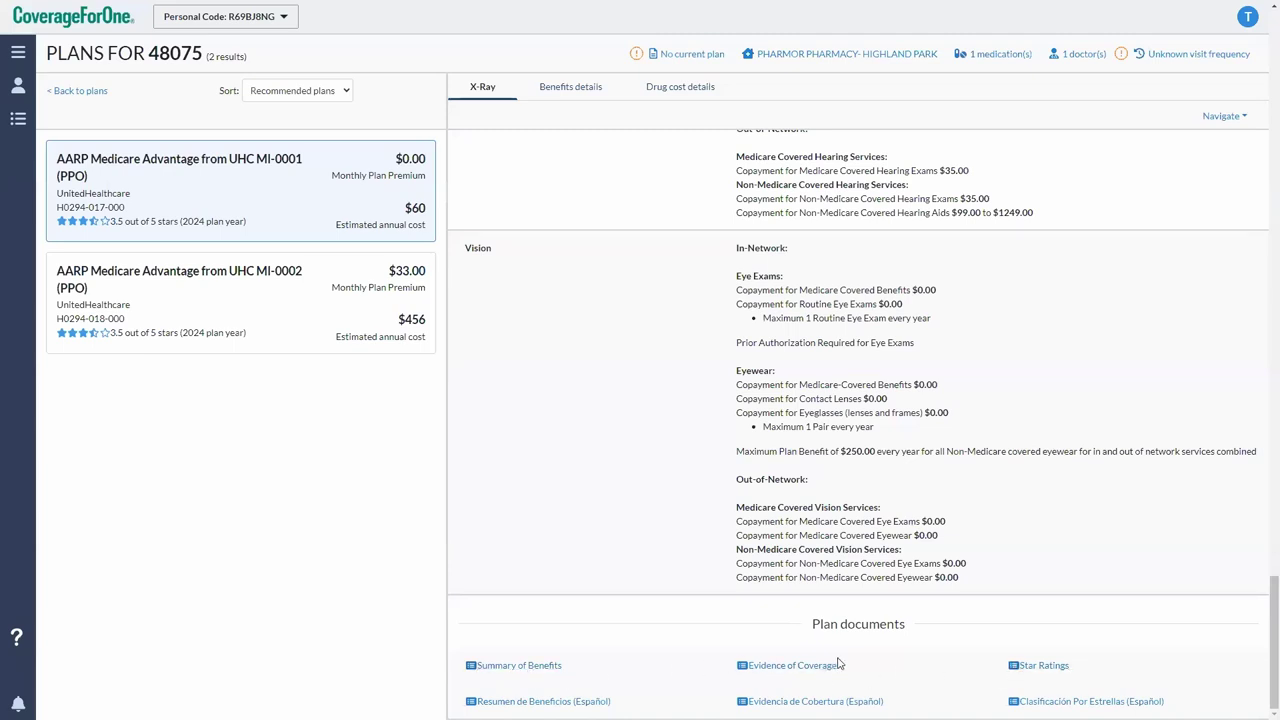
{"action": "scroll", "coordinate": [622, 600], "scroll_direction": "up", "scroll_amount": 15}
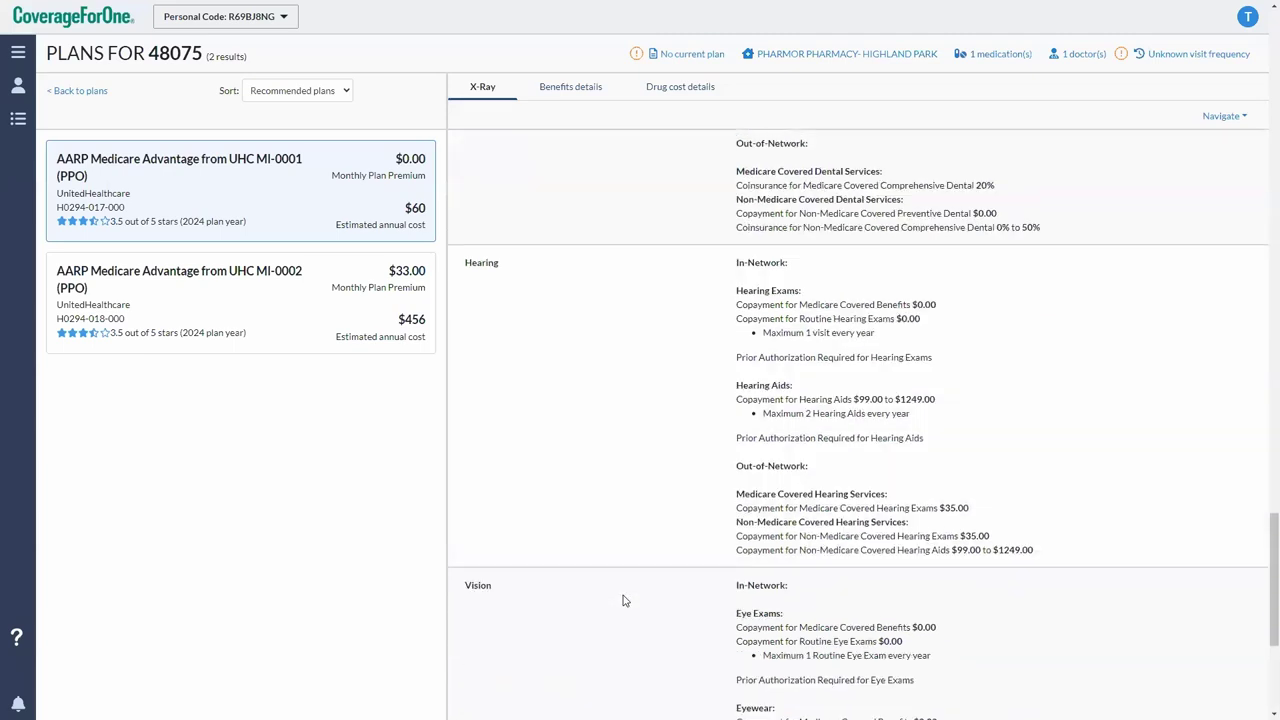
{"action": "scroll", "coordinate": [625, 600], "scroll_direction": "up", "scroll_amount": 4}
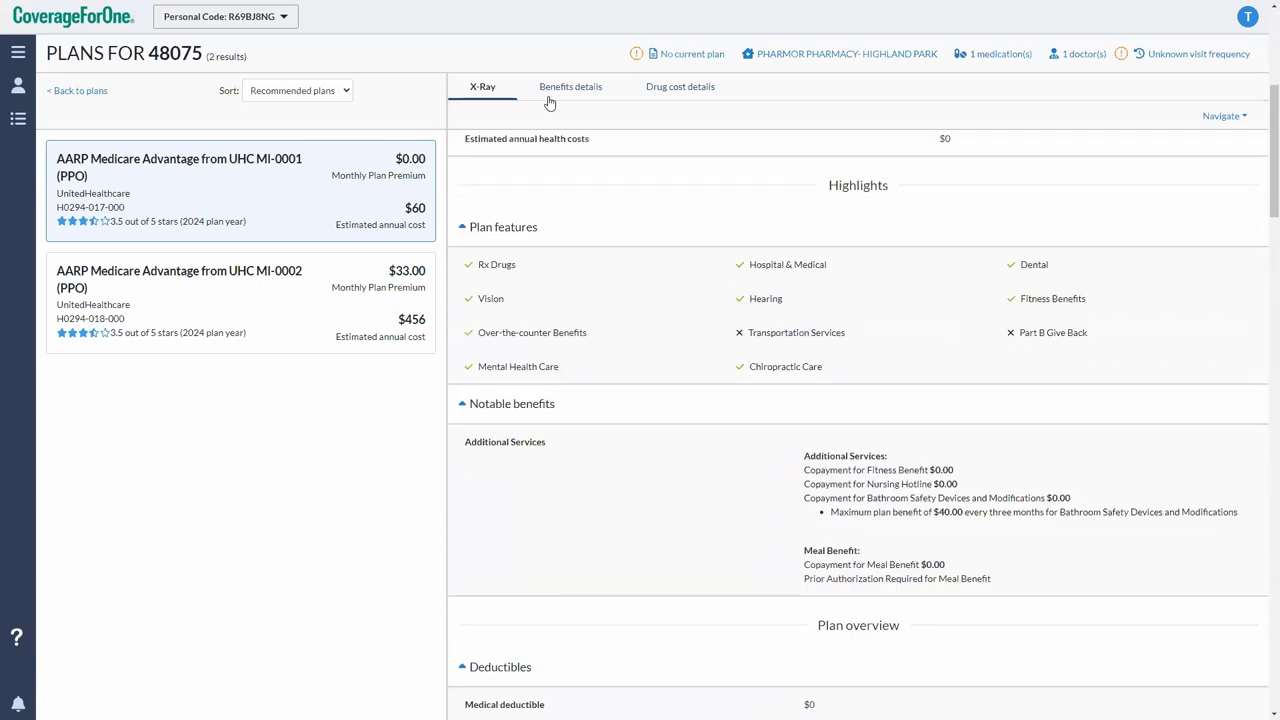
Open the MI-0001 plan's benefits details and review its outpatient services, from additional and ambulance services through dental, diabetes, diagnostic tests and doctor visits
{"action": "left_click", "coordinate": [551, 99]}
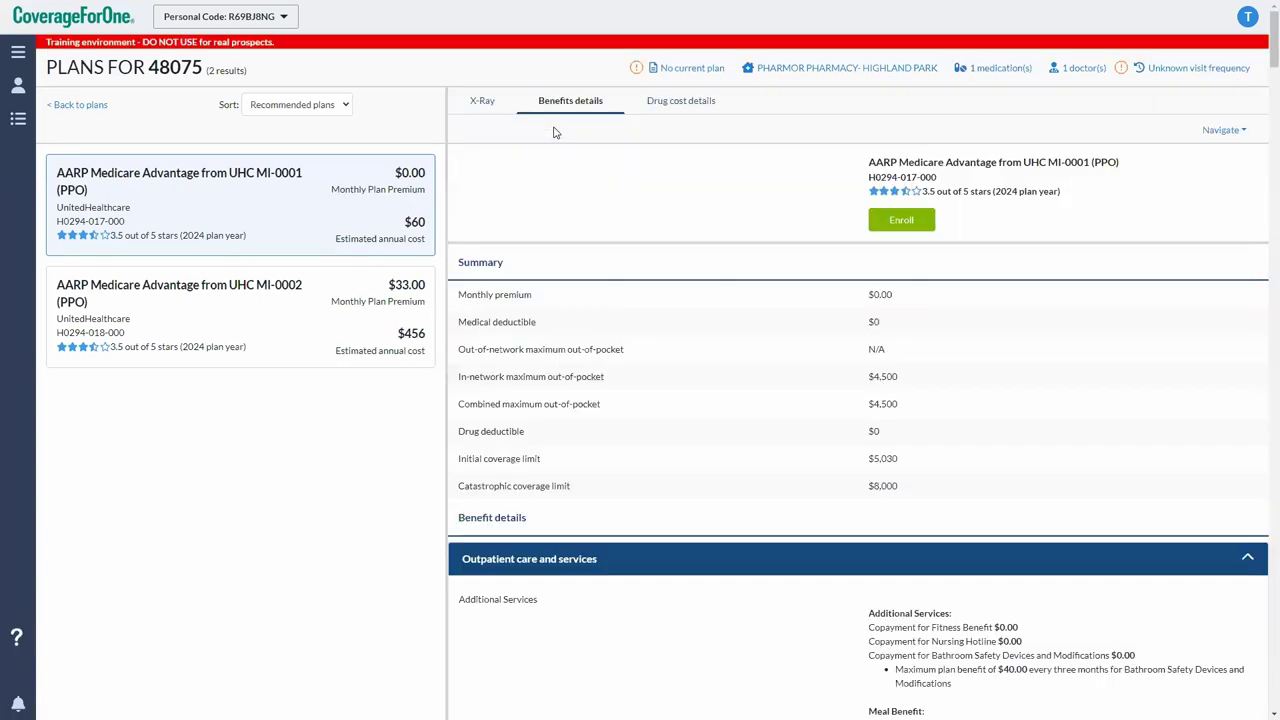
{"action": "scroll", "coordinate": [624, 435], "scroll_direction": "down", "scroll_amount": 3}
{"action": "scroll", "coordinate": [624, 435], "scroll_direction": "down", "scroll_amount": 2}
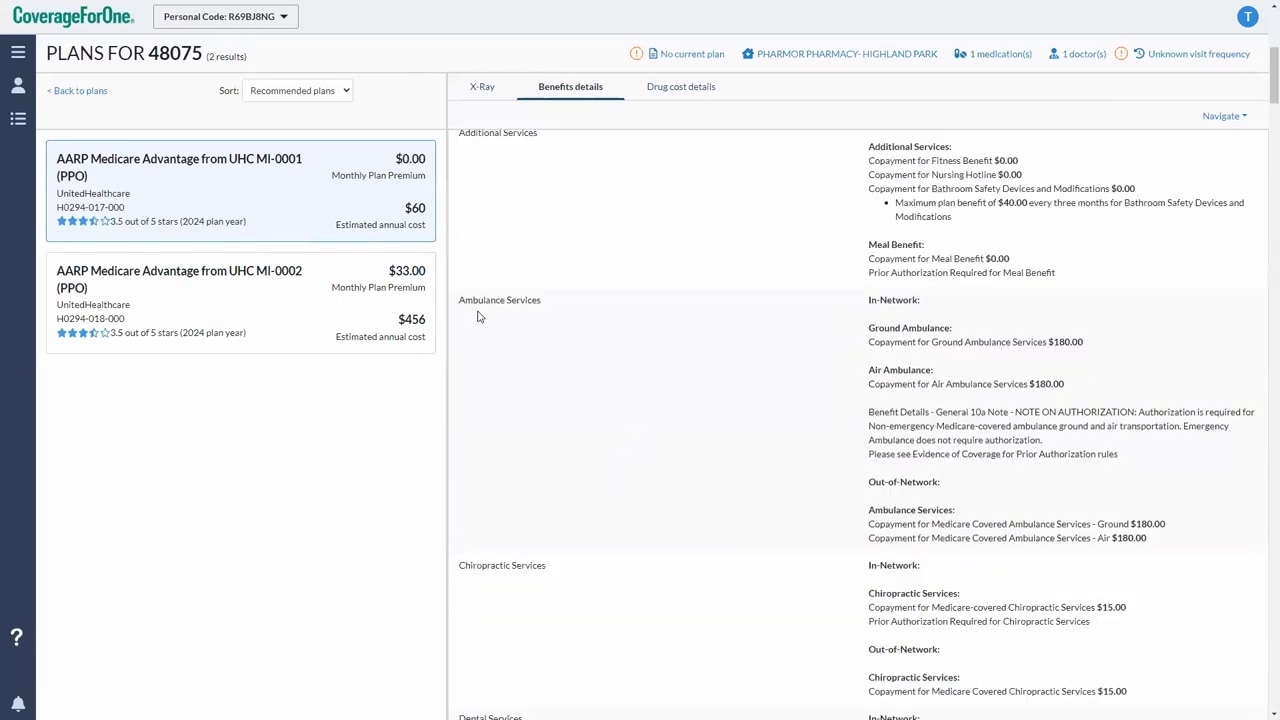
{"action": "scroll", "coordinate": [654, 517], "scroll_direction": "up", "scroll_amount": 2}
{"action": "scroll", "coordinate": [656, 519], "scroll_direction": "down", "scroll_amount": 8}
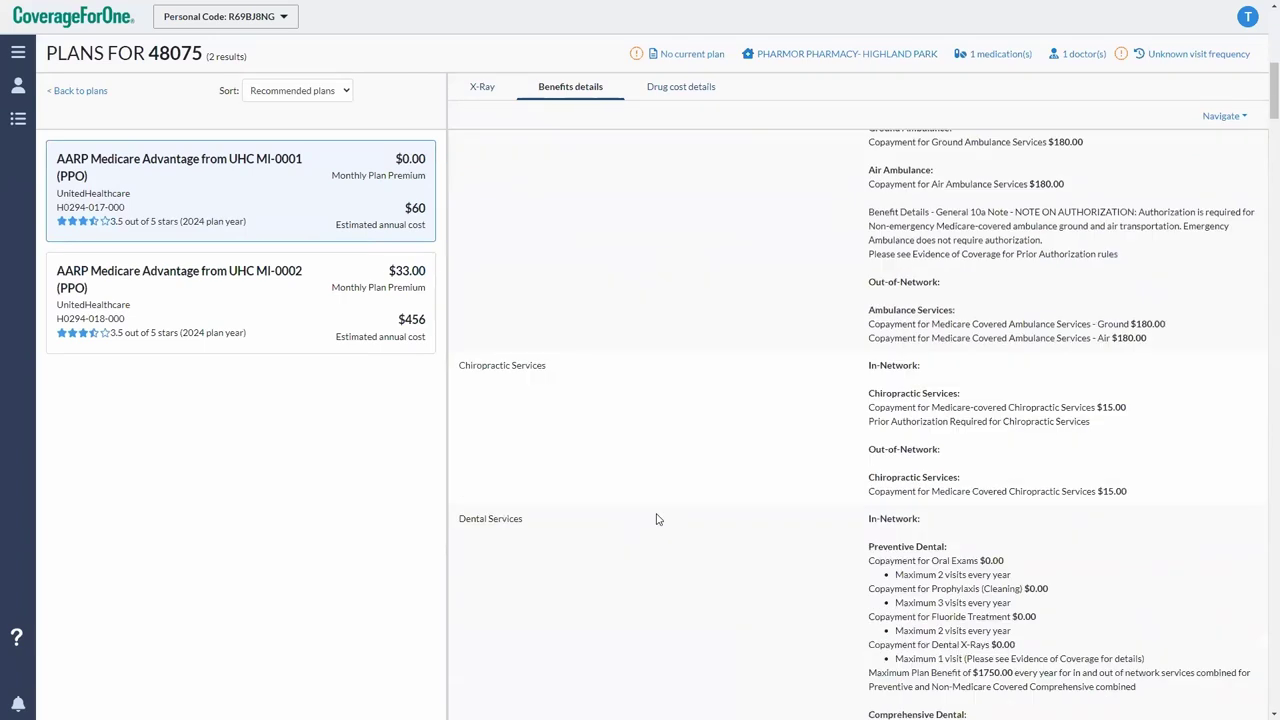
{"action": "scroll", "coordinate": [656, 519], "scroll_direction": "down", "scroll_amount": 3}
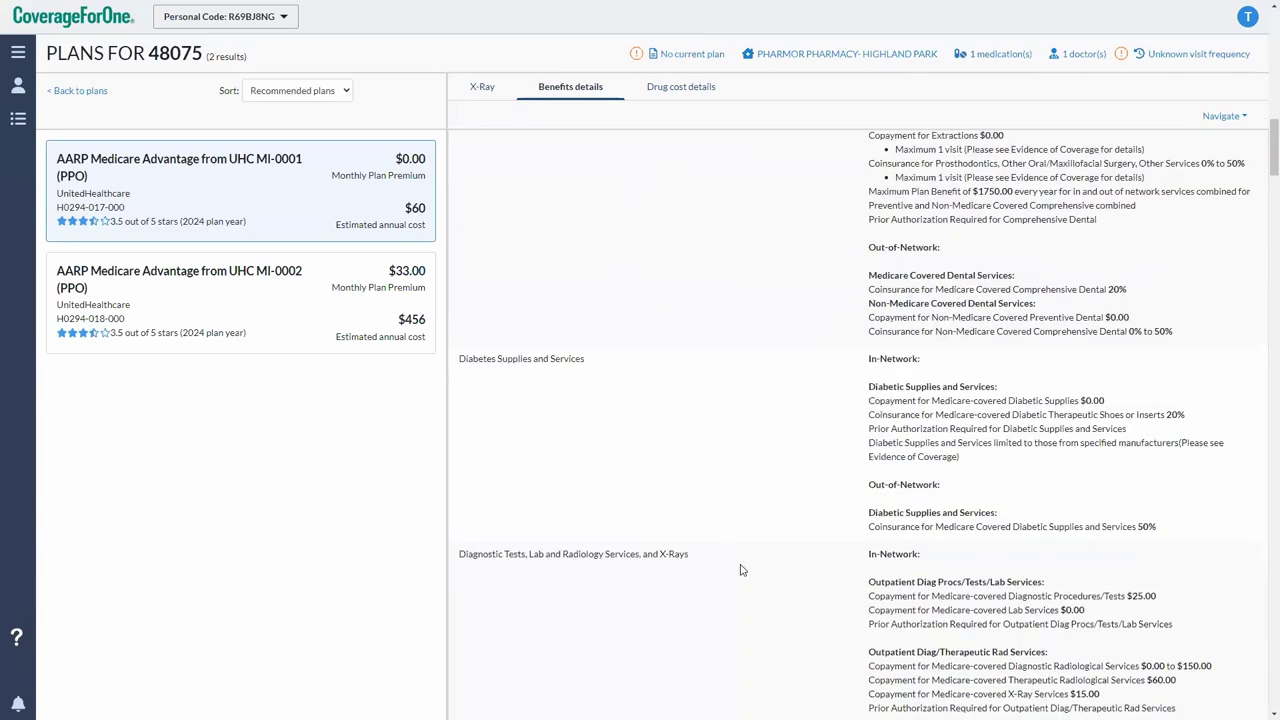
{"action": "scroll", "coordinate": [702, 526], "scroll_direction": "down", "scroll_amount": 1}
{"action": "scroll", "coordinate": [702, 526], "scroll_direction": "down", "scroll_amount": 2}
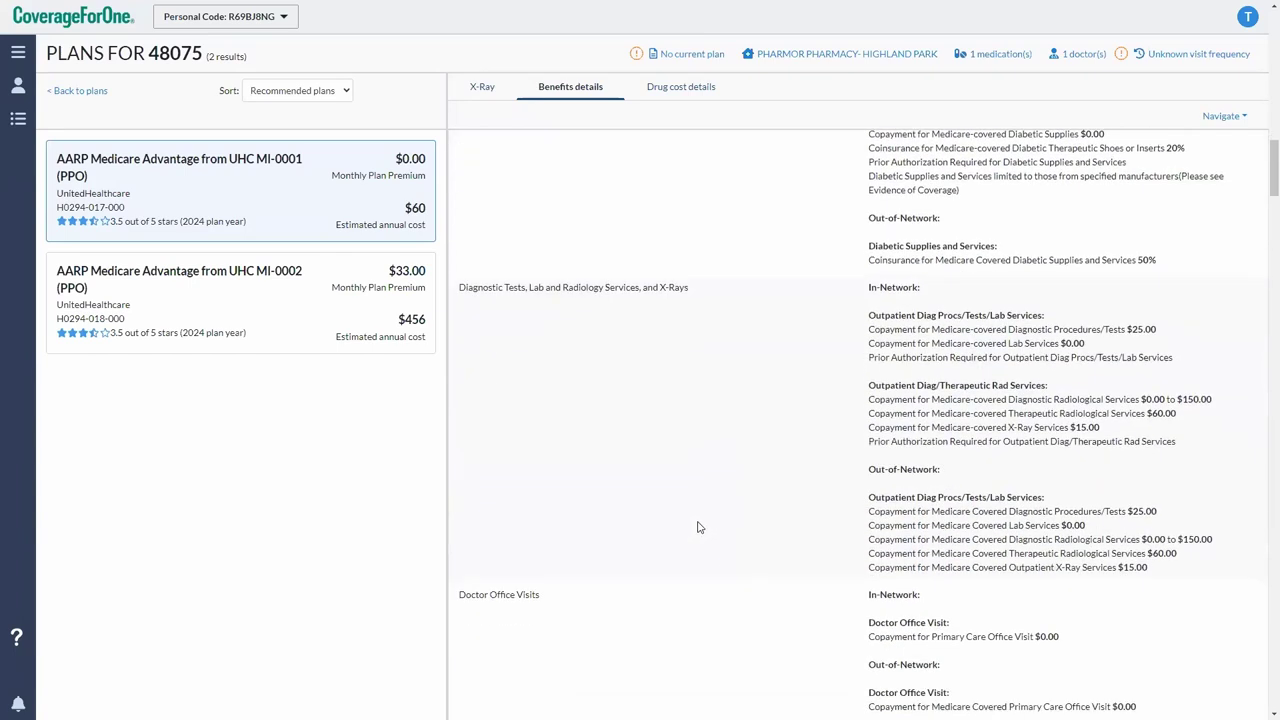
{"action": "scroll", "coordinate": [699, 527], "scroll_direction": "down", "scroll_amount": 2}
{"action": "scroll", "coordinate": [699, 527], "scroll_direction": "up", "scroll_amount": 6}
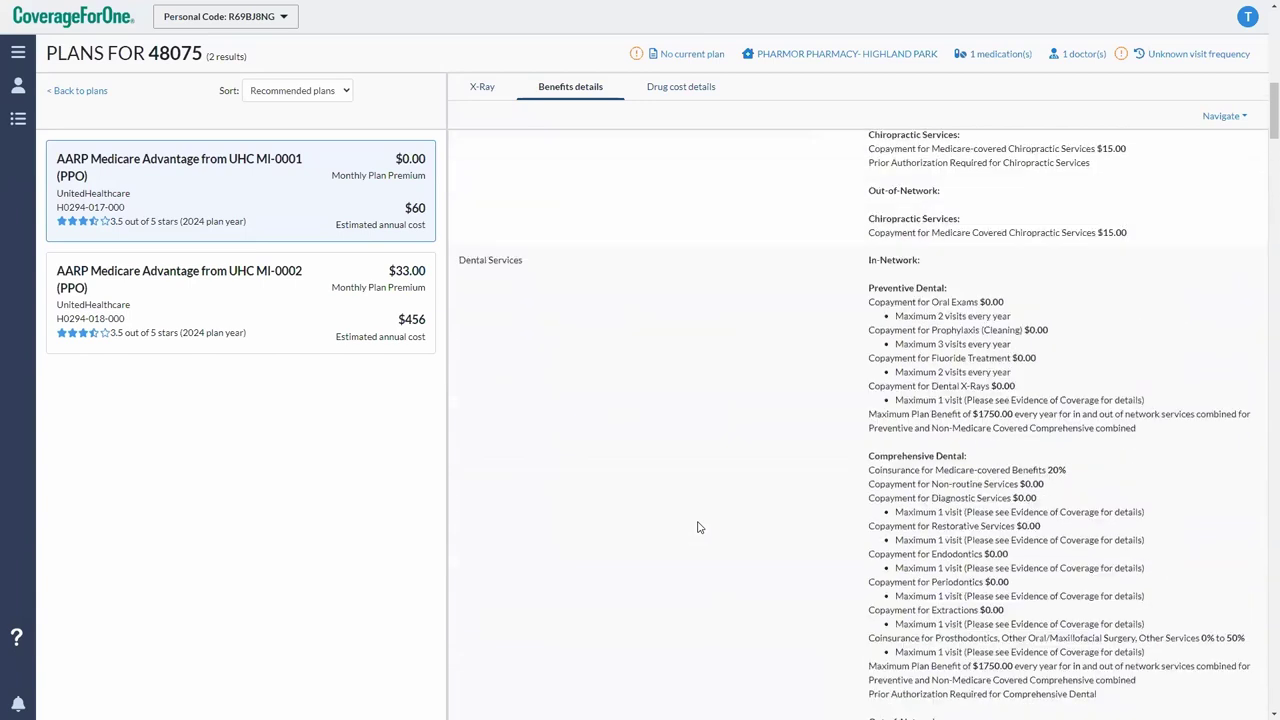
{"action": "scroll", "coordinate": [697, 526], "scroll_direction": "up", "scroll_amount": 5}
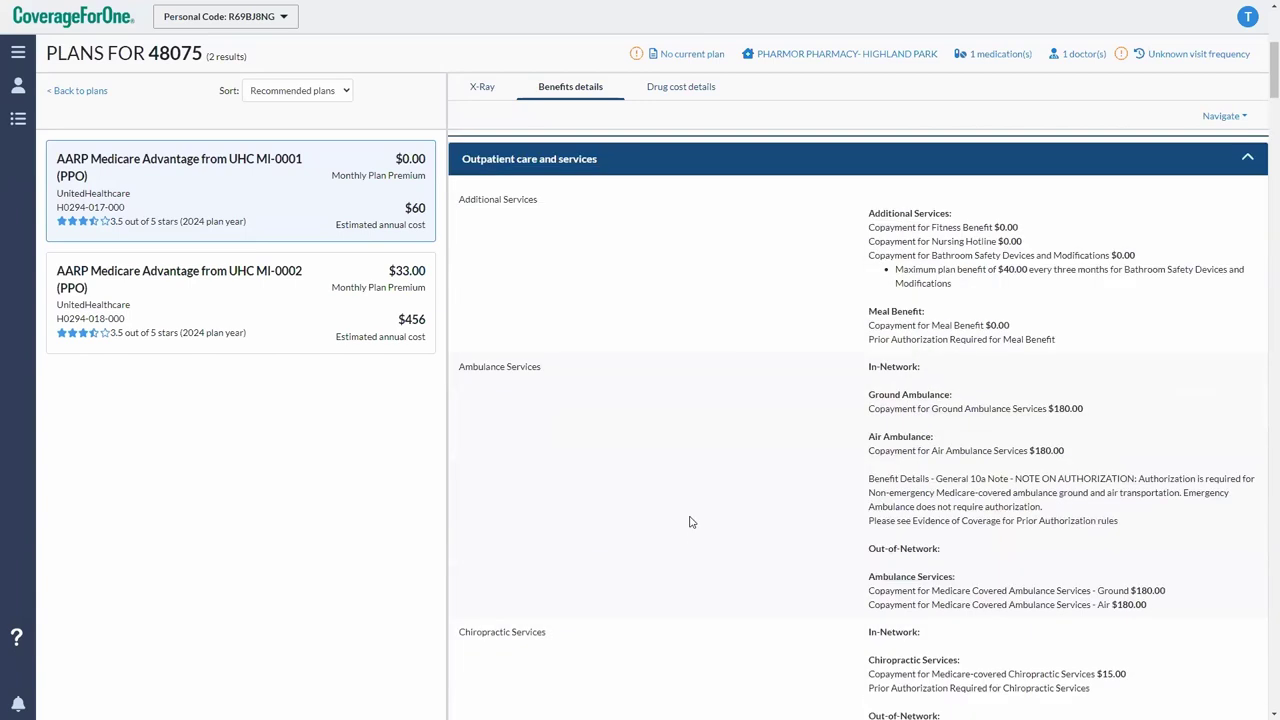
Open the MI-0001 plan's drug cost details and review the cost summary, drug tier information and monthly drug costs
{"action": "left_click", "coordinate": [694, 93]}
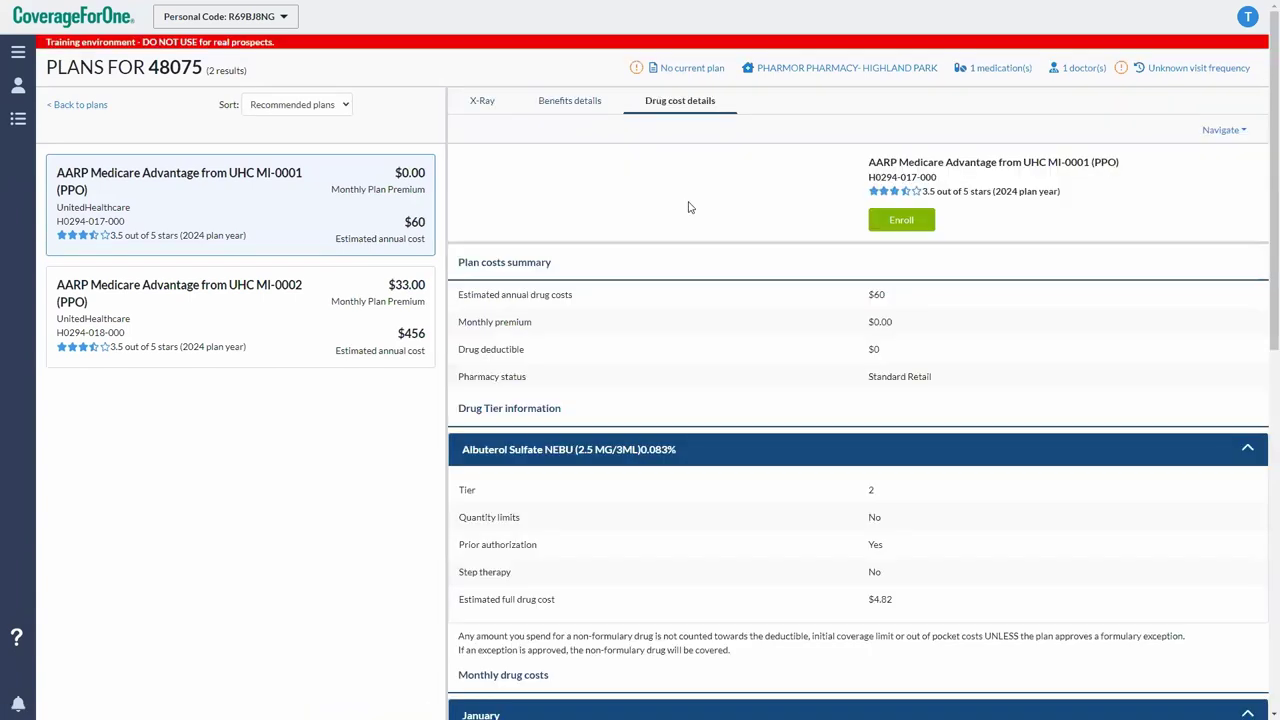
{"action": "scroll", "coordinate": [577, 447], "scroll_direction": "down", "scroll_amount": 5}
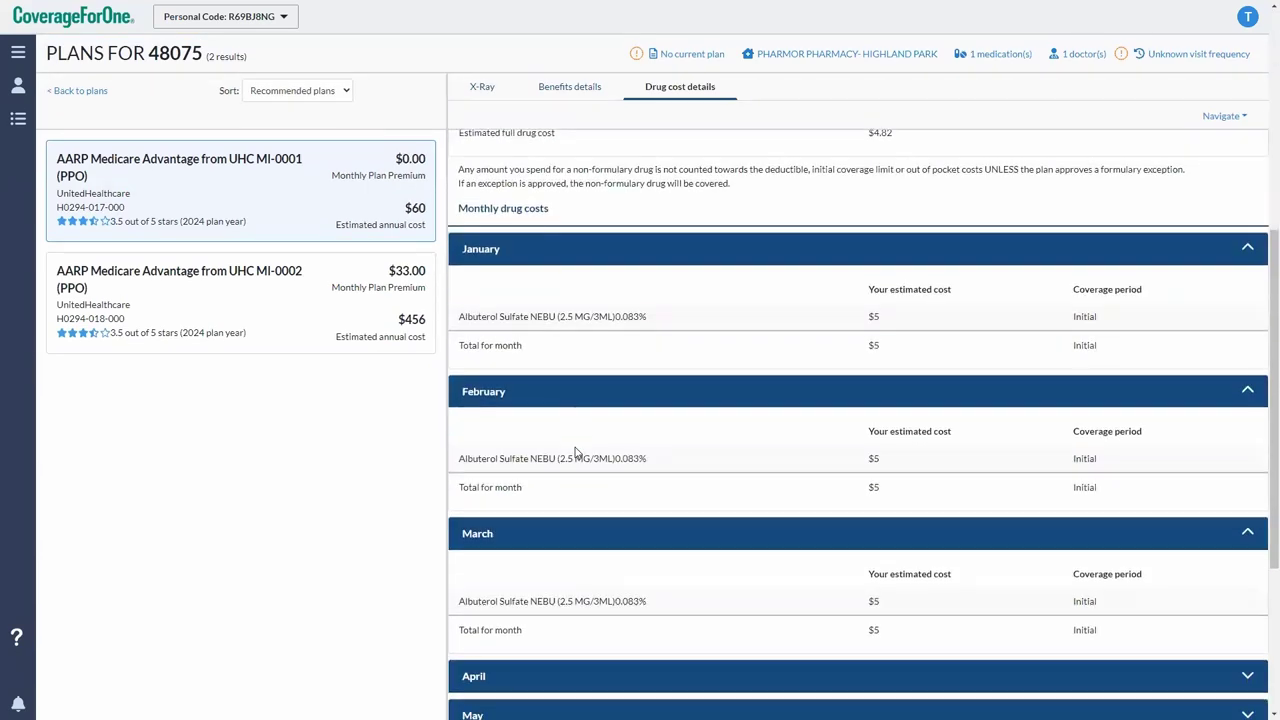
{"action": "scroll", "coordinate": [601, 447], "scroll_direction": "down", "scroll_amount": 3}
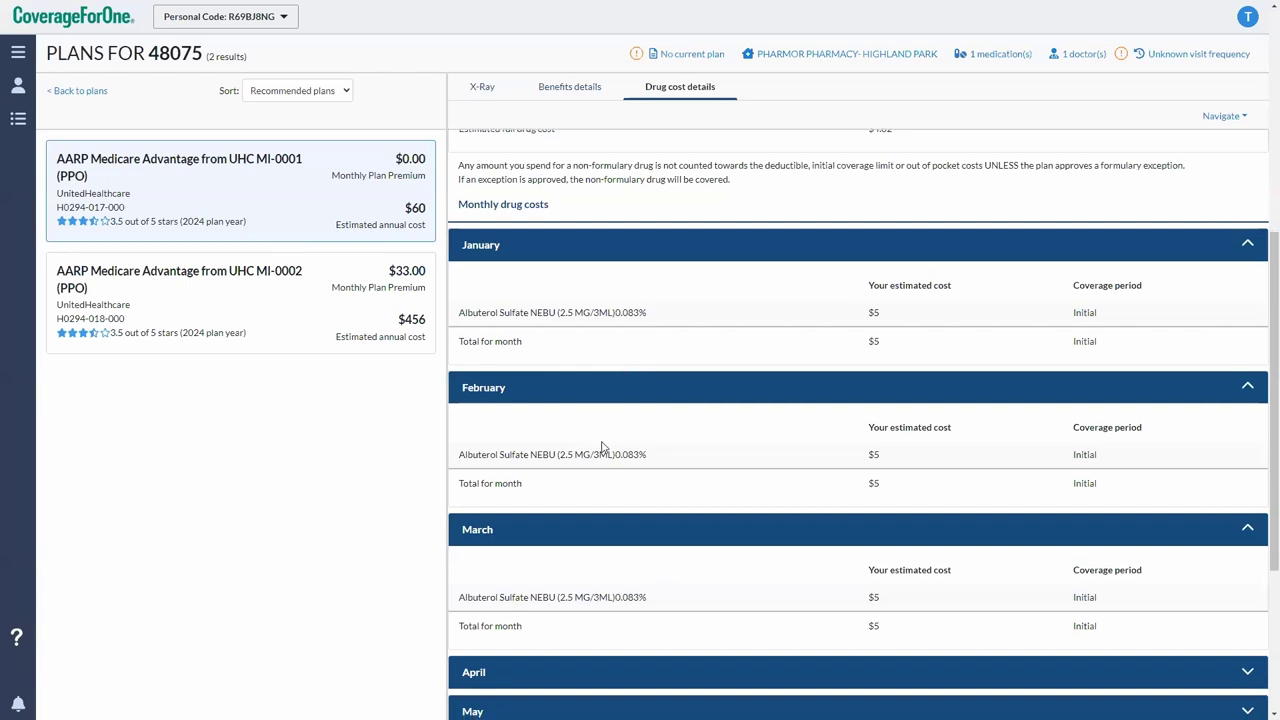
{"action": "scroll", "coordinate": [603, 446], "scroll_direction": "up", "scroll_amount": 3}
{"action": "scroll", "coordinate": [627, 543], "scroll_direction": "up", "scroll_amount": 5}
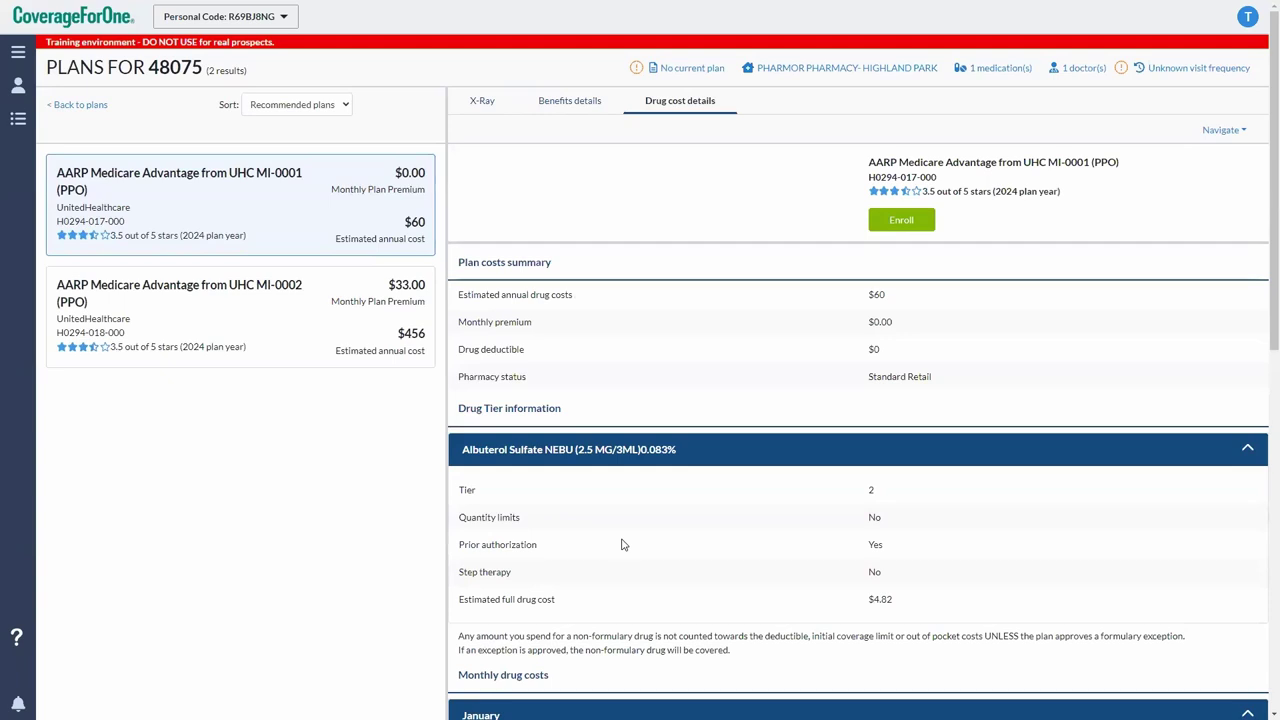
Return to the plan list, open the MI-0001 plan's details page and review its summary and benefit details
{"action": "left_click", "coordinate": [71, 106]}
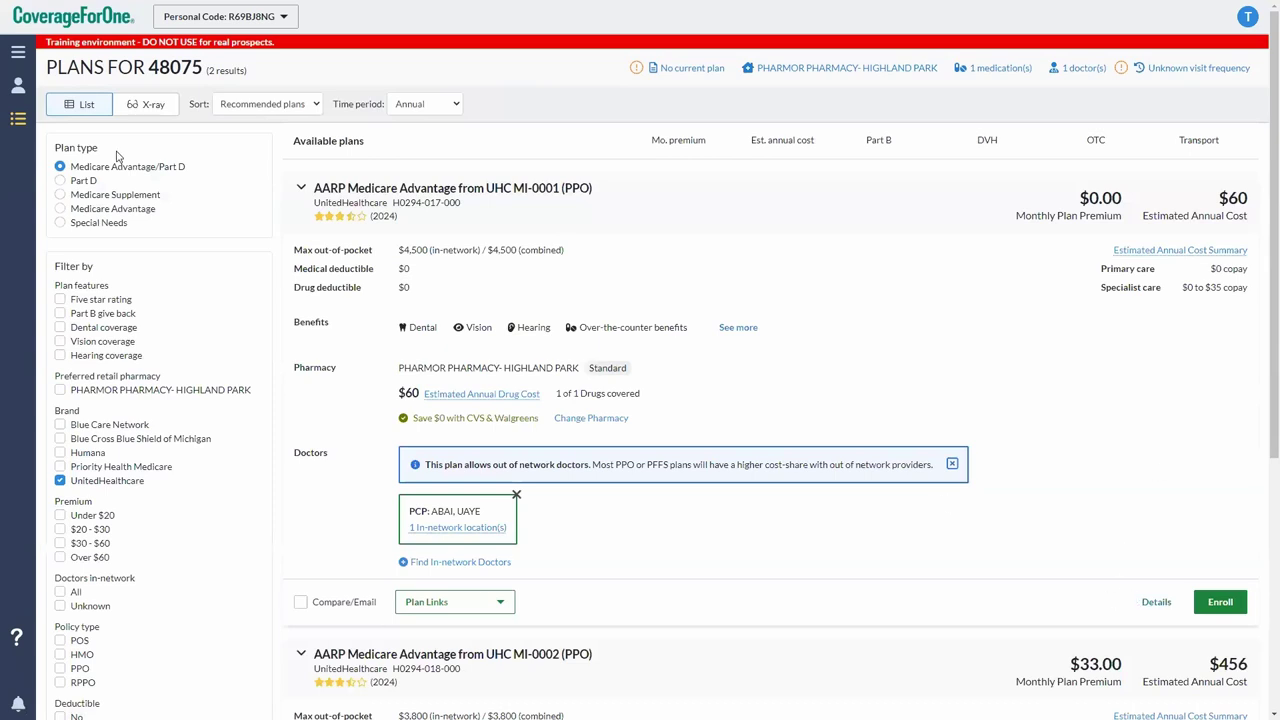
{"action": "left_click", "coordinate": [1156, 603]}
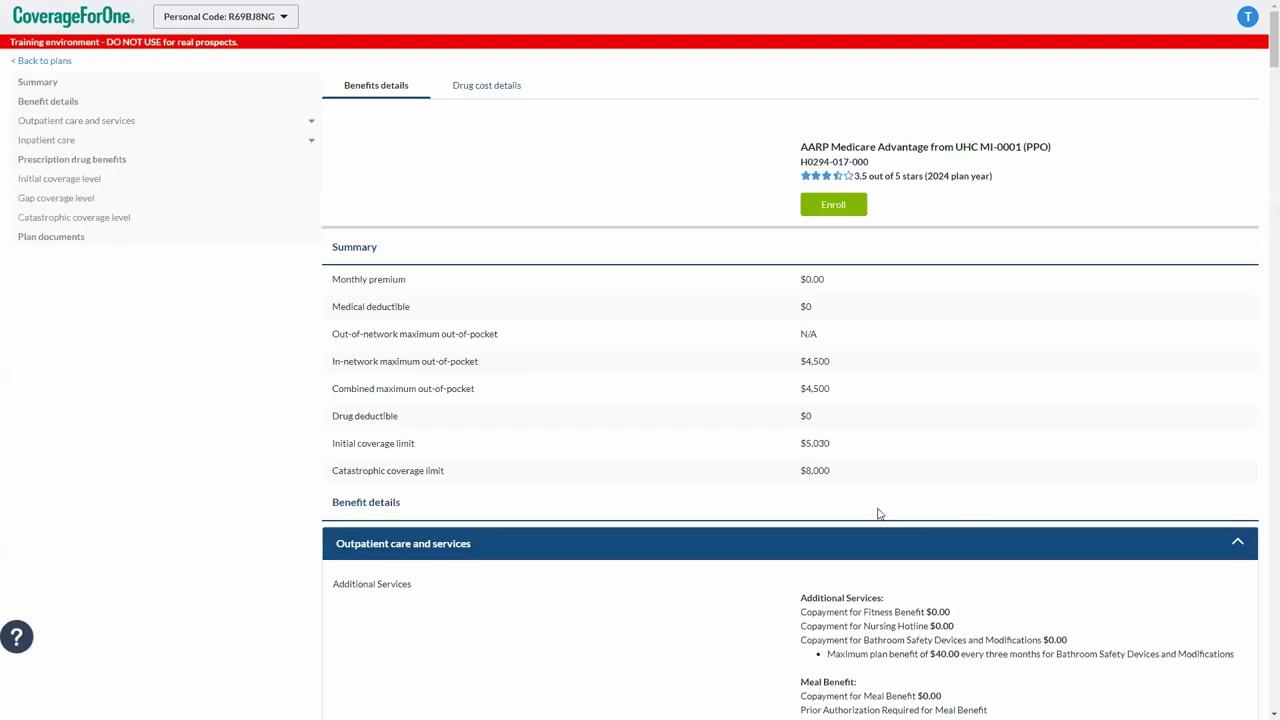
{"action": "scroll", "coordinate": [372, 352], "scroll_direction": "down", "scroll_amount": 4}
{"action": "scroll", "coordinate": [403, 360], "scroll_direction": "up", "scroll_amount": 4}
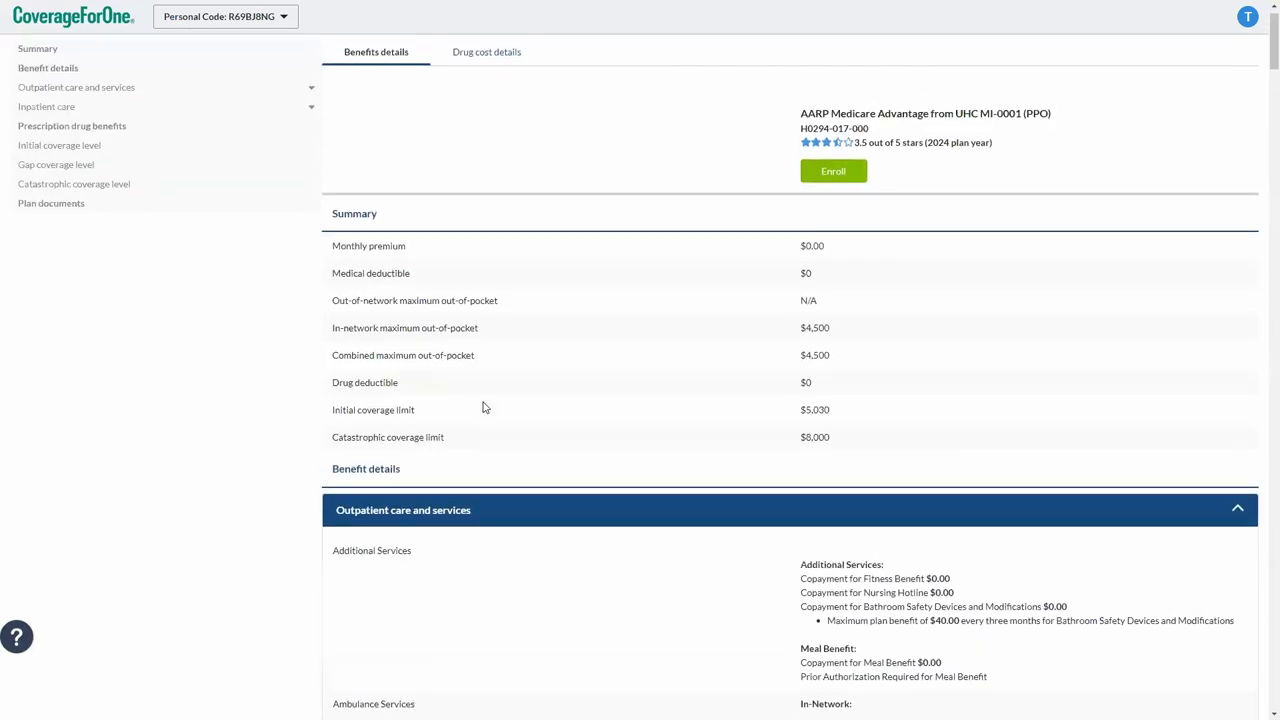
{"action": "scroll", "coordinate": [483, 407], "scroll_direction": "down", "scroll_amount": 6}
{"action": "scroll", "coordinate": [483, 407], "scroll_direction": "up", "scroll_amount": 5}
{"action": "scroll", "coordinate": [484, 408], "scroll_direction": "up", "scroll_amount": 2}
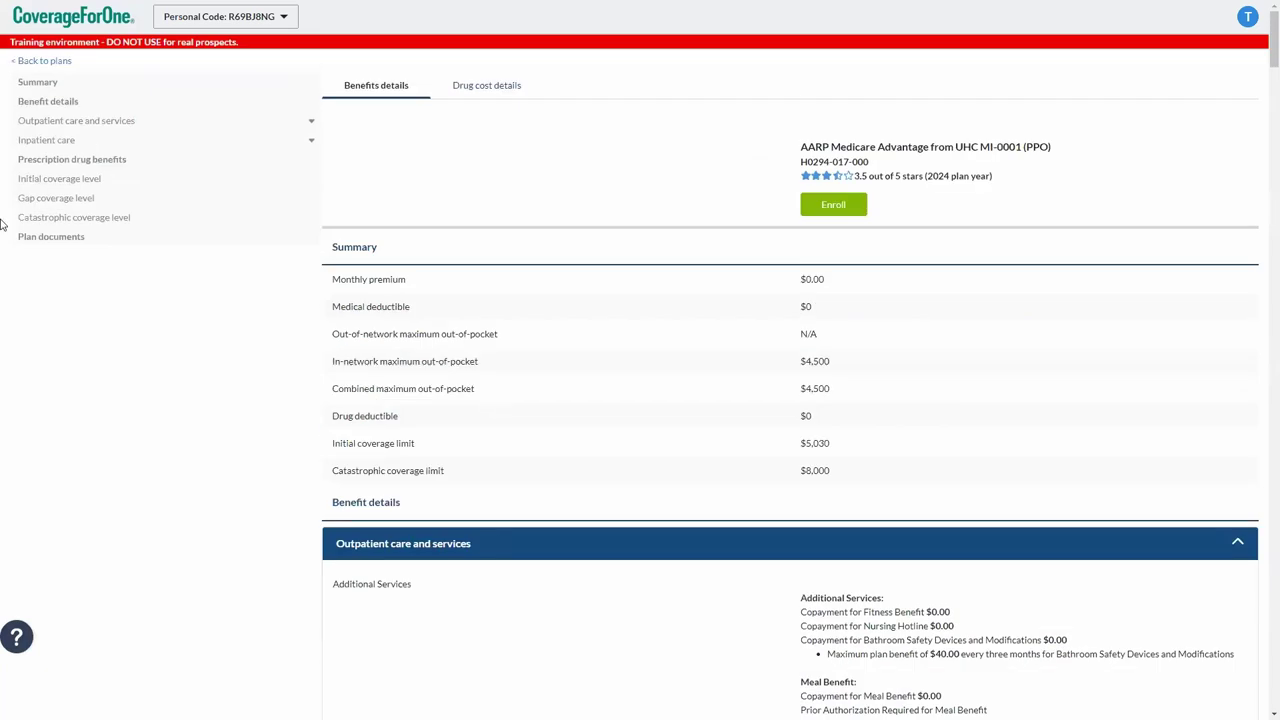
Return to the plan list, show the Part D plans, and view the AARP Medicare Rx Basic plan's expanded summary before collapsing it
{"action": "left_click", "coordinate": [22, 62]}
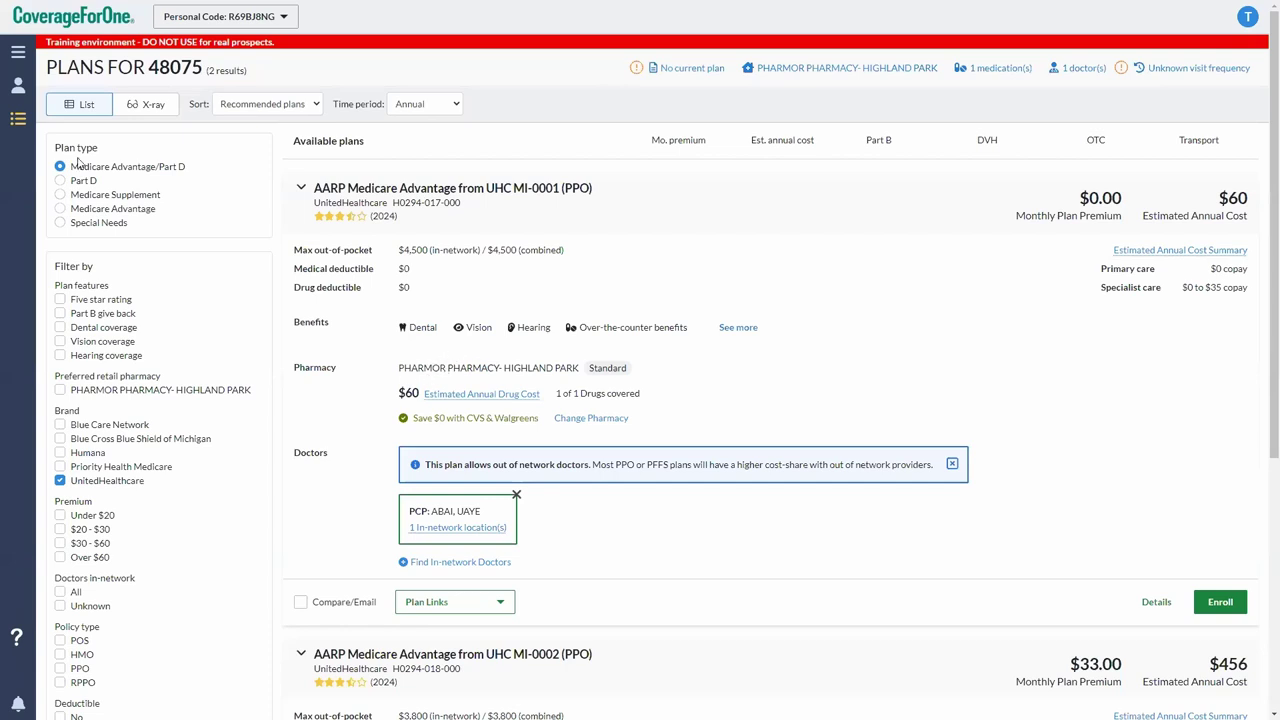
{"action": "left_click", "coordinate": [94, 183]}
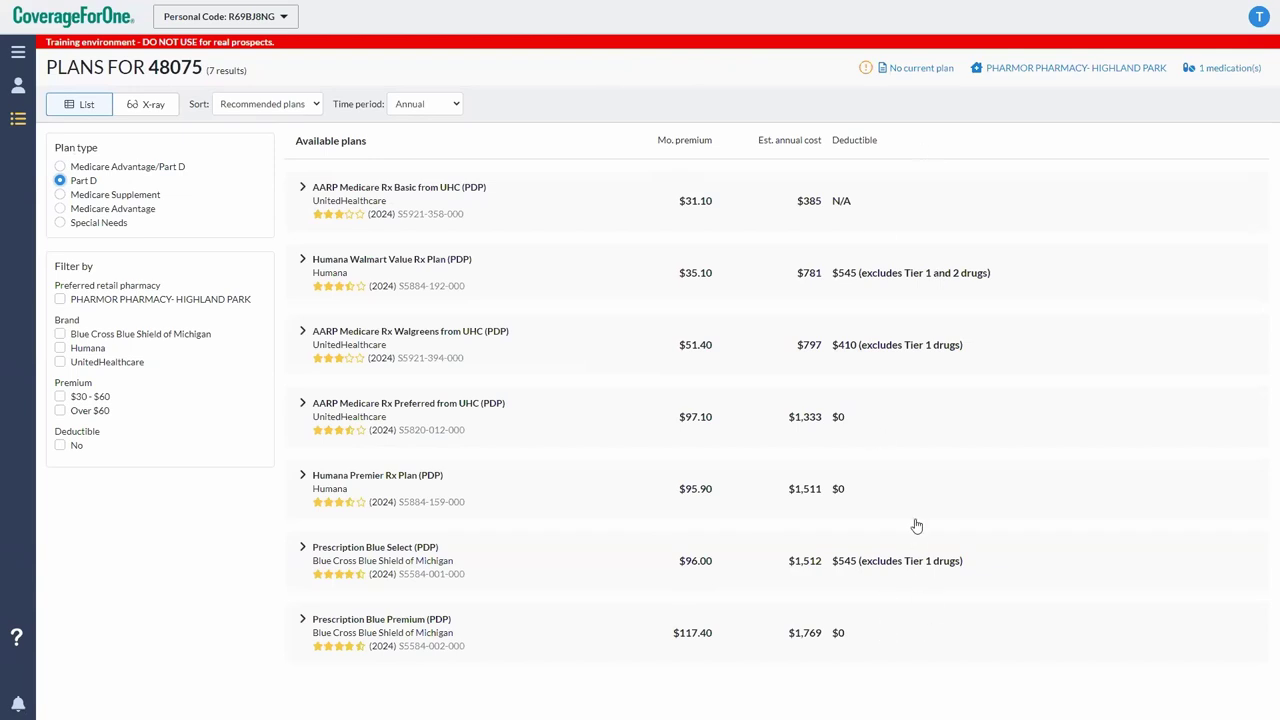
{"action": "left_click", "coordinate": [302, 189]}
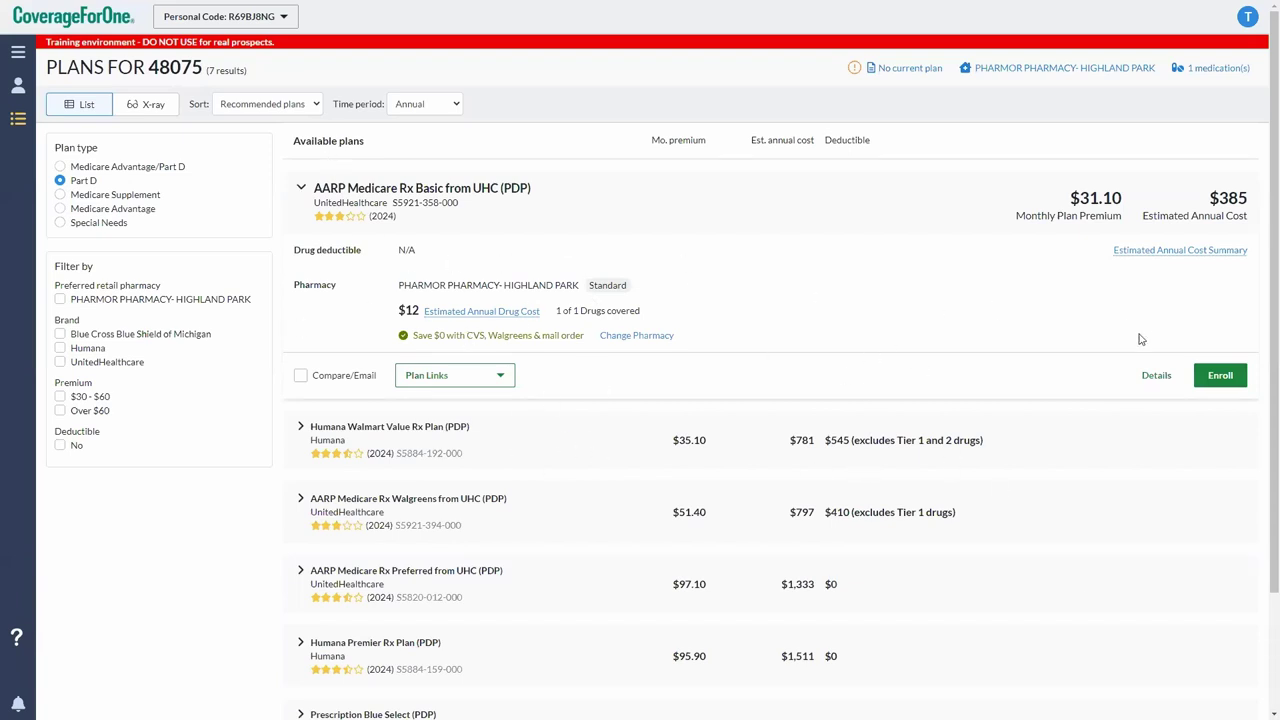
{"action": "left_click", "coordinate": [301, 188]}
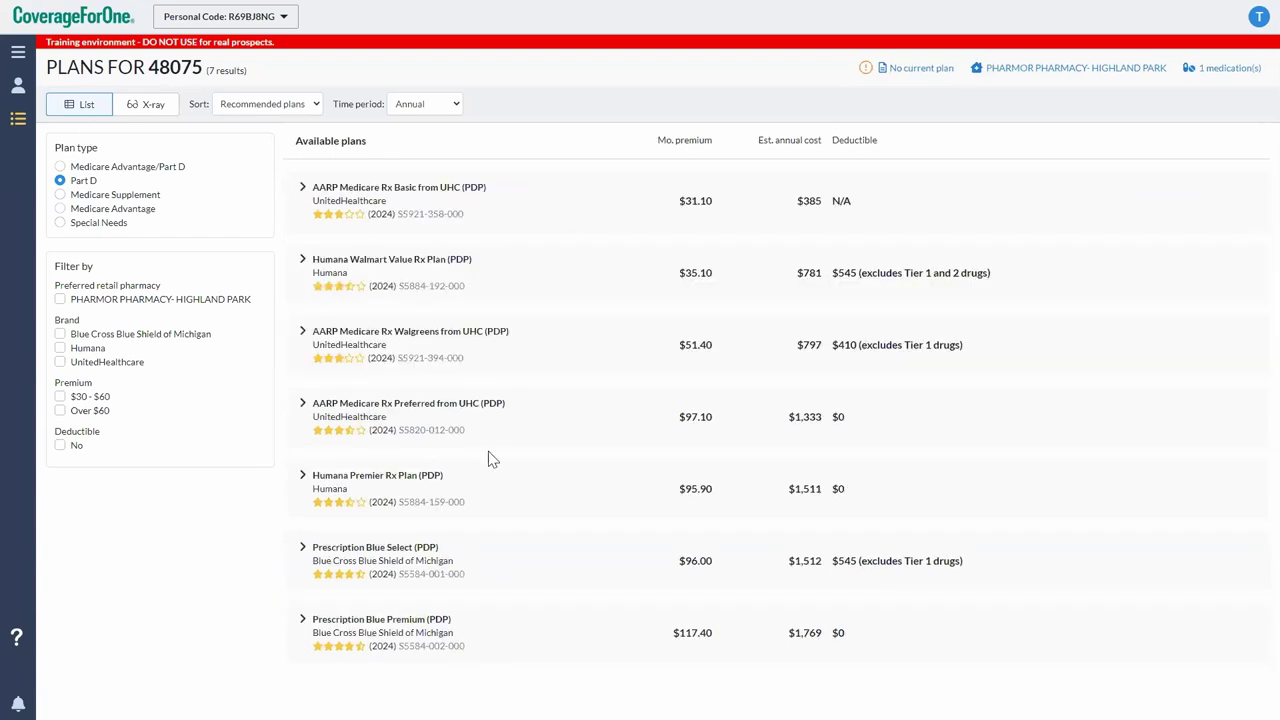
Show the Medicare Supplement plans and look over the premiums and deductibles of the first offers
{"action": "left_click", "coordinate": [74, 197]}
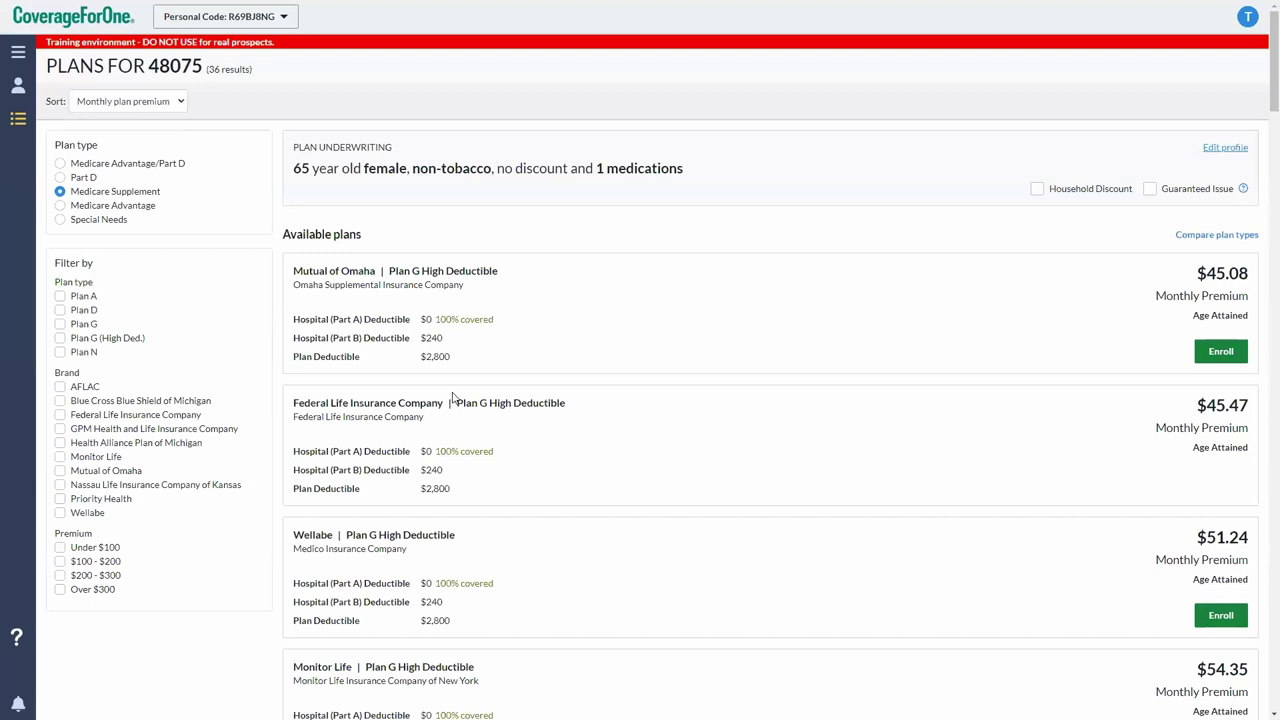
{"action": "scroll", "coordinate": [430, 336], "scroll_direction": "down", "scroll_amount": 2}
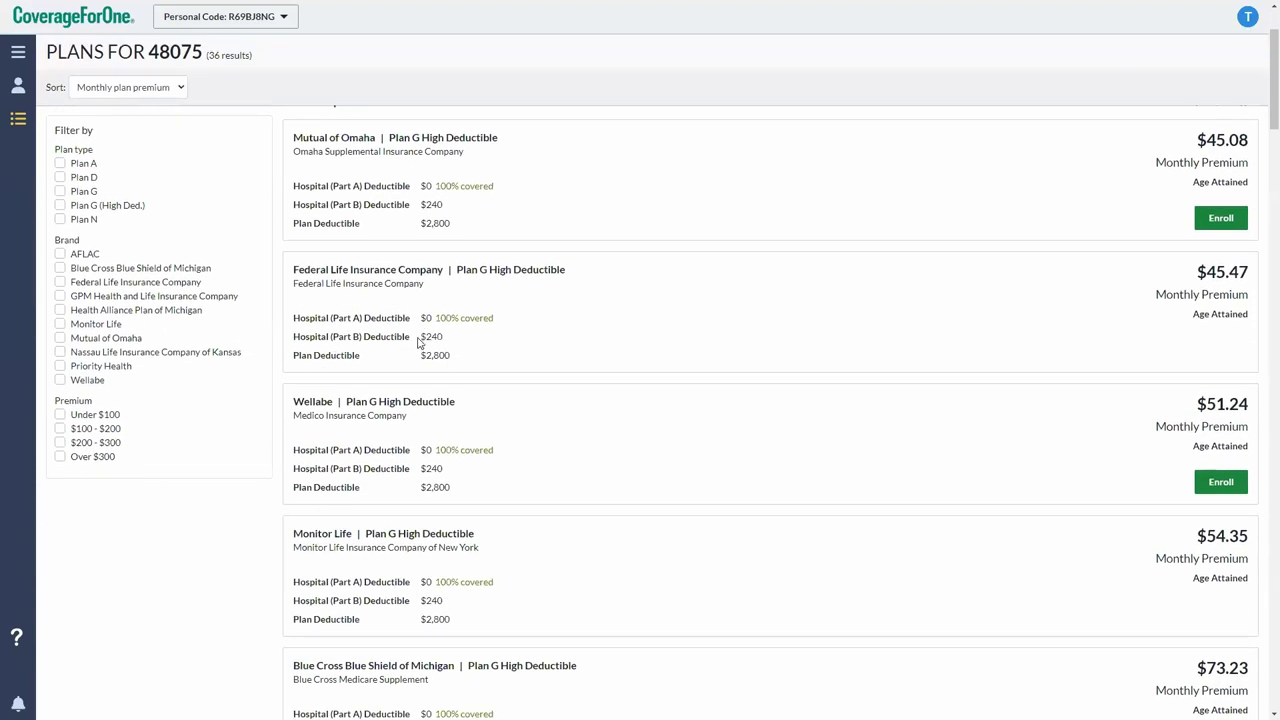
{"action": "scroll", "coordinate": [420, 342], "scroll_direction": "up", "scroll_amount": 1}
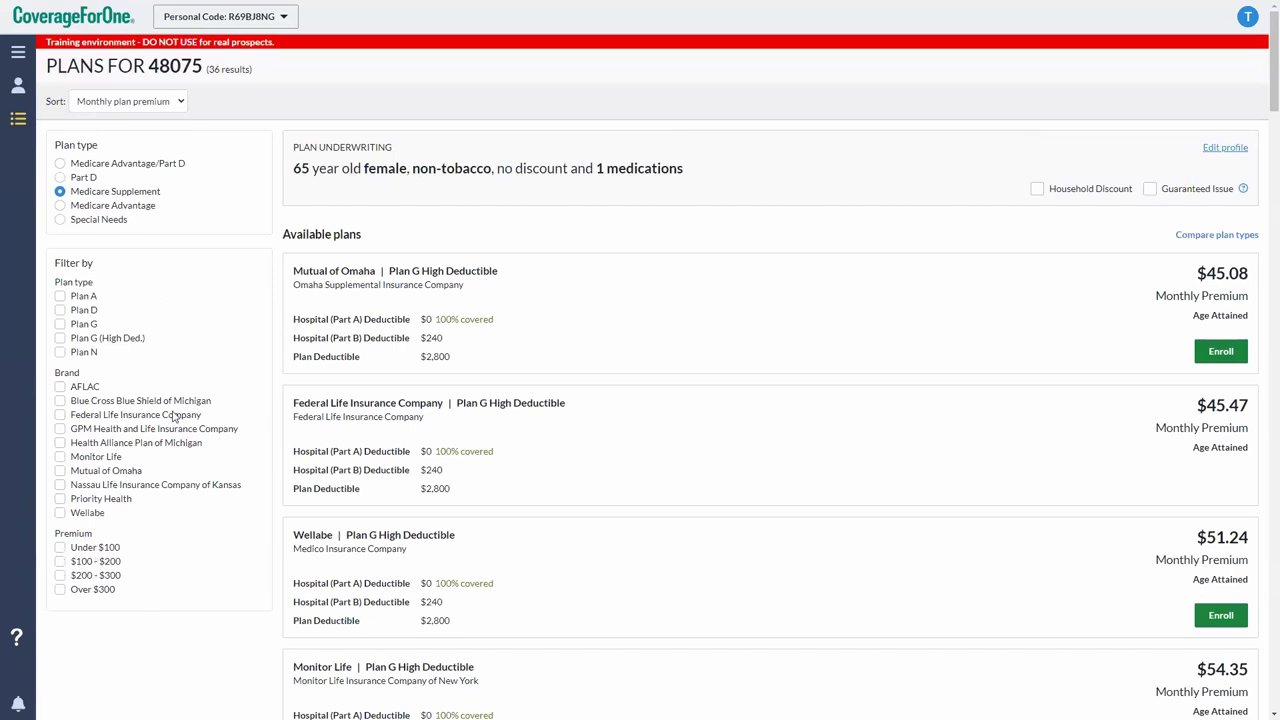
Filter the Medicare Supplement list to Plan A, clear that filter, and browse the carriers' Plan G High Deductible offers
{"action": "left_click", "coordinate": [82, 300]}
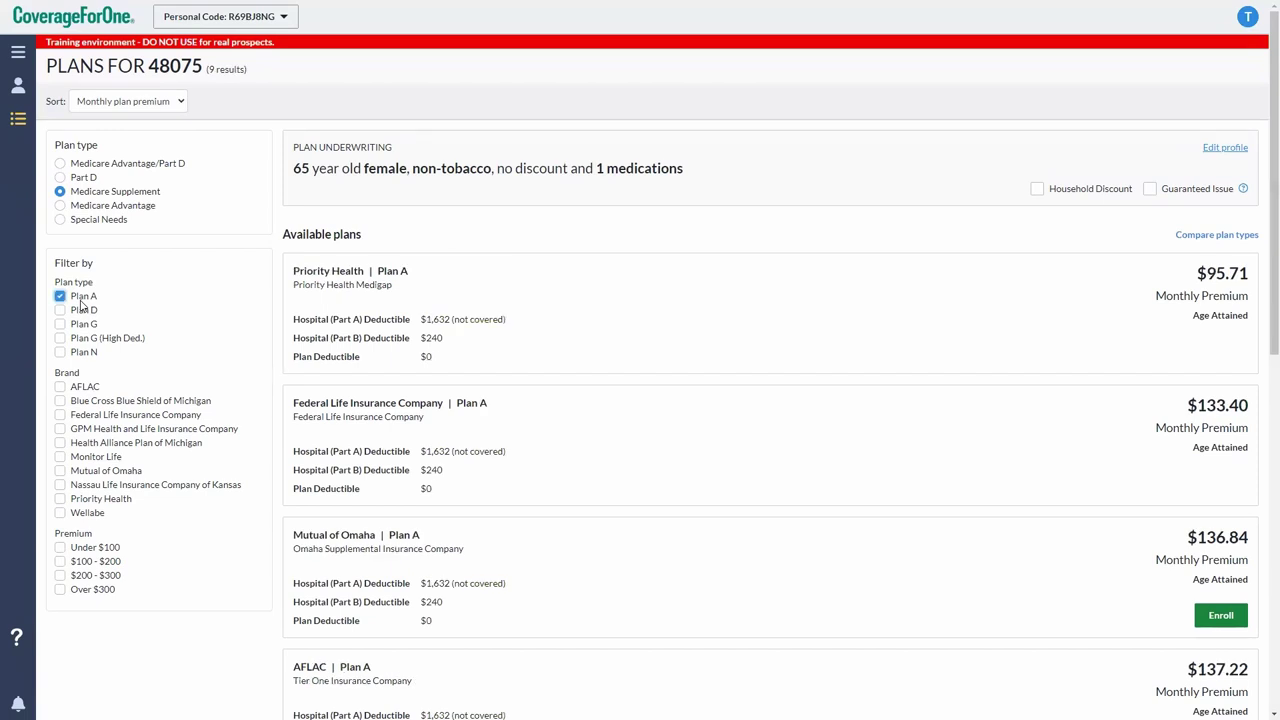
{"action": "left_click", "coordinate": [80, 302]}
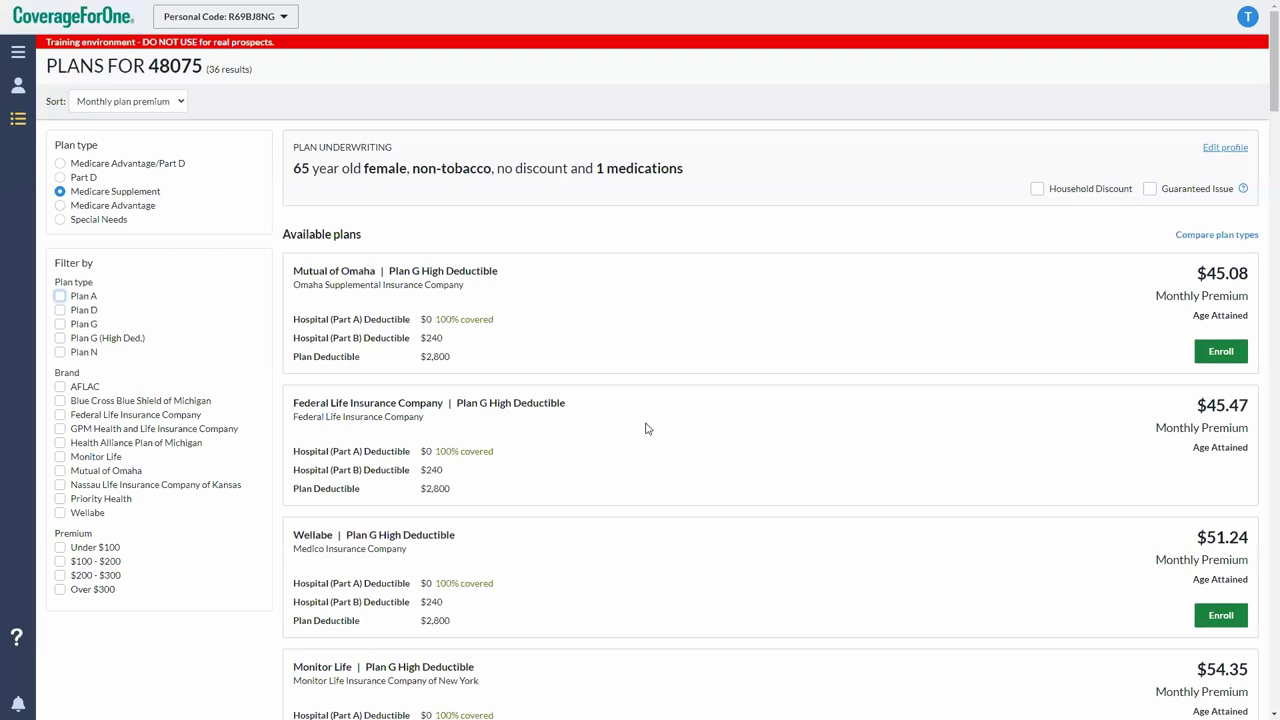
{"action": "scroll", "coordinate": [740, 478], "scroll_direction": "down", "scroll_amount": 2}
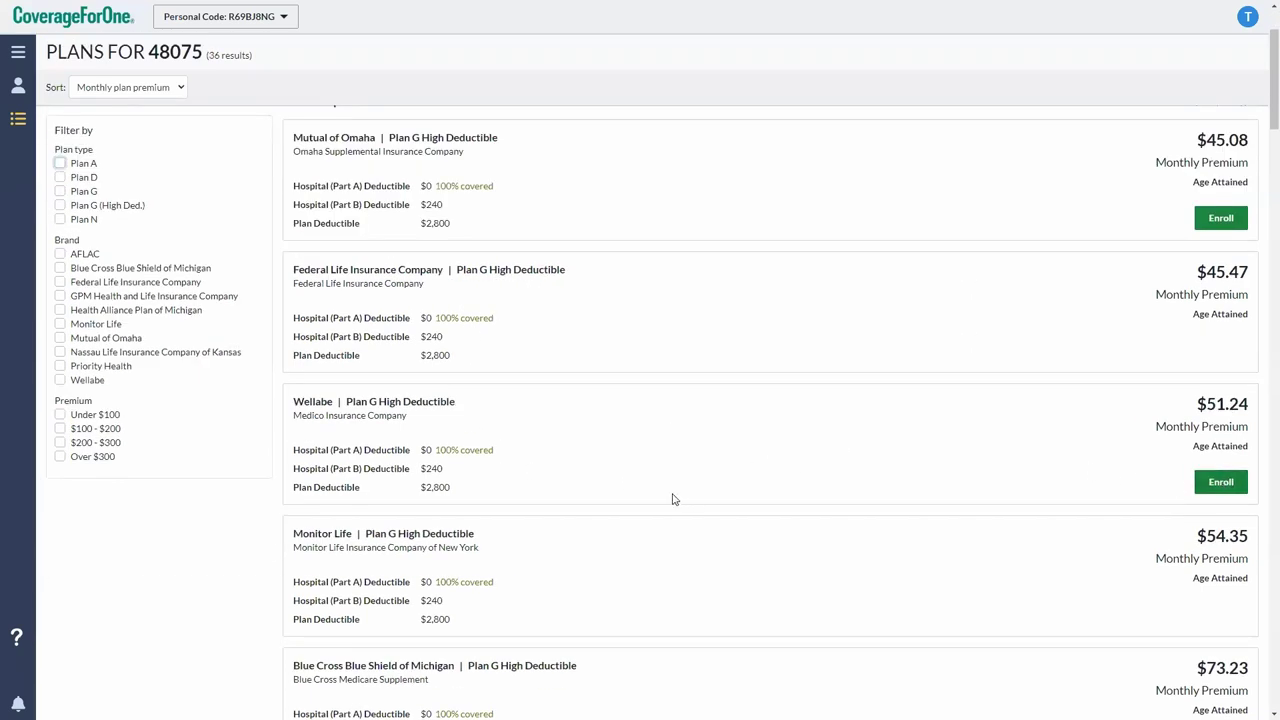
{"action": "scroll", "coordinate": [673, 499], "scroll_direction": "down", "scroll_amount": 1}
{"action": "scroll", "coordinate": [673, 499], "scroll_direction": "down", "scroll_amount": 1}
{"action": "scroll", "coordinate": [673, 497], "scroll_direction": "up", "scroll_amount": 2}
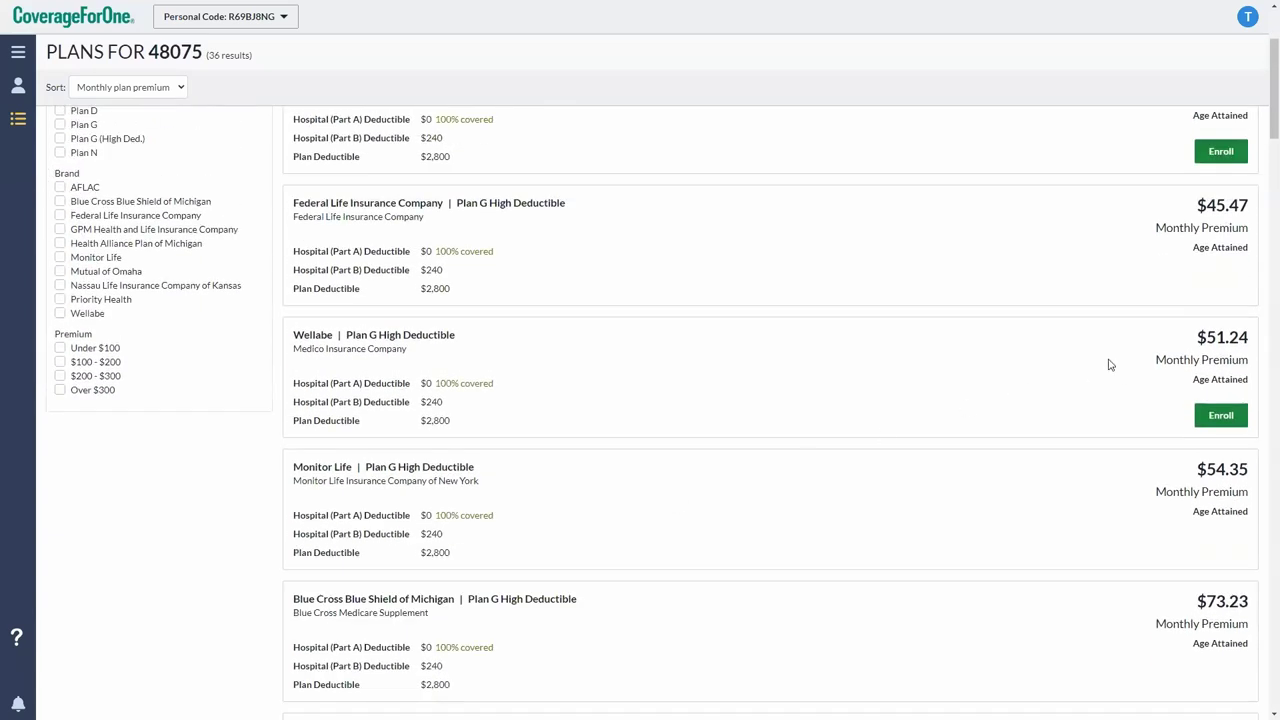
{"action": "scroll", "coordinate": [1005, 435], "scroll_direction": "up", "scroll_amount": 2}
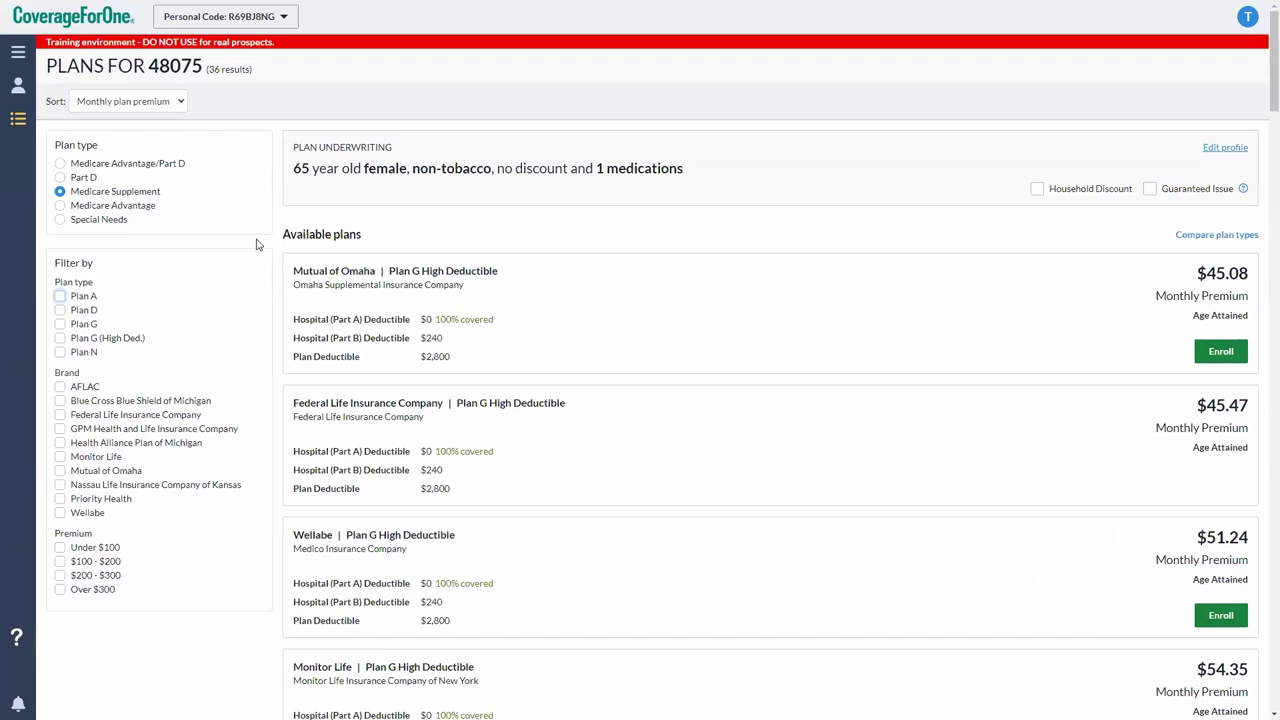
Show the Medicare Advantage plans without drug coverage, switch to the Special Needs plans and look through their list
{"action": "left_click", "coordinate": [128, 209]}
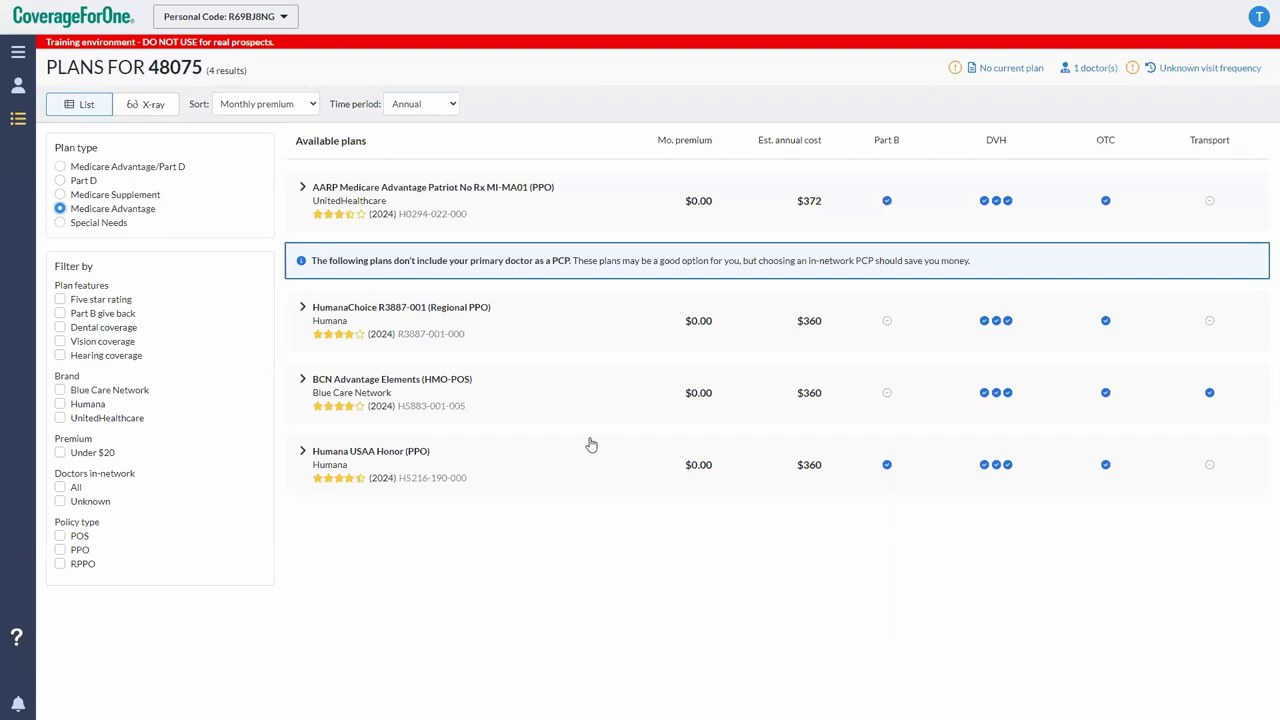
{"action": "left_click", "coordinate": [98, 222]}
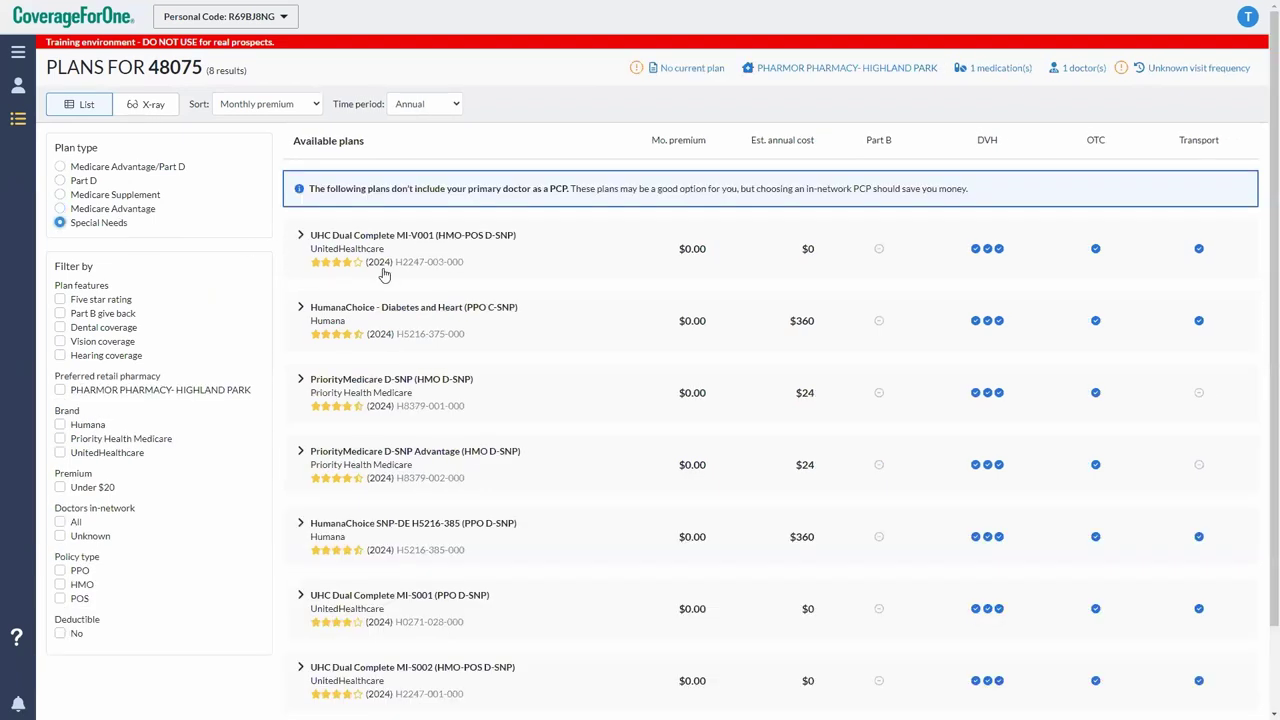
{"action": "scroll", "coordinate": [598, 449], "scroll_direction": "down", "scroll_amount": 2}
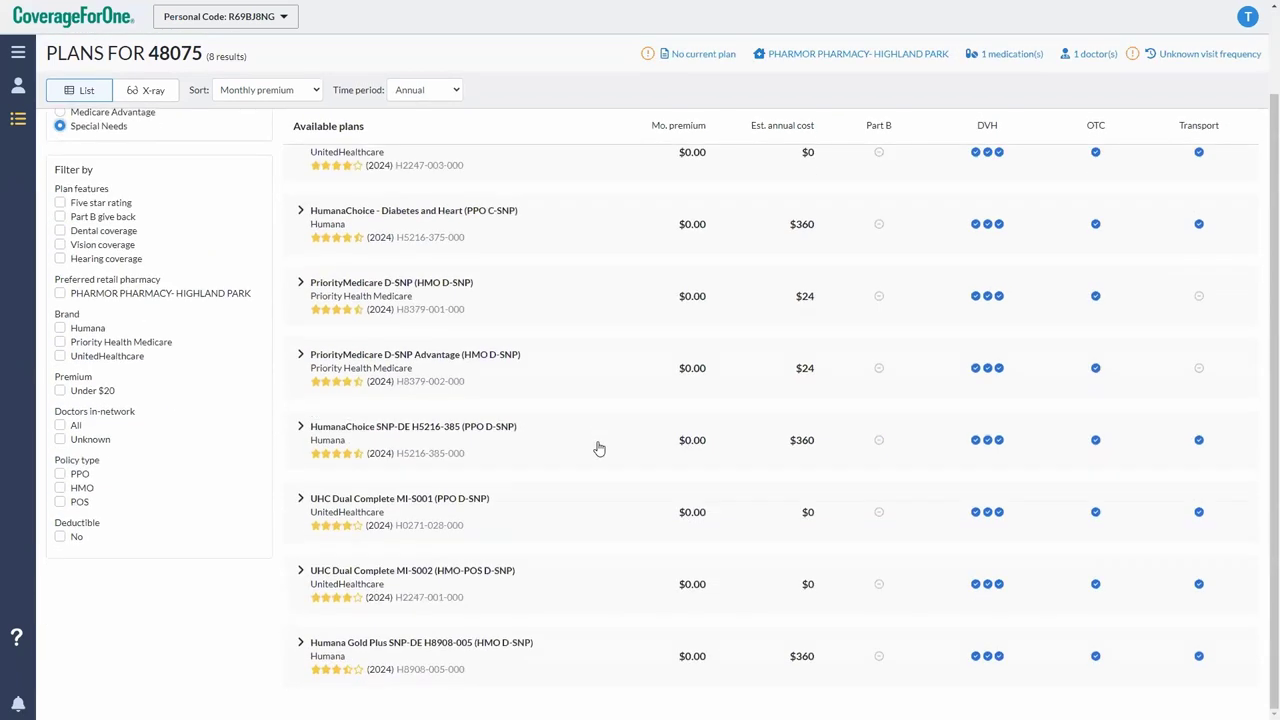
{"action": "scroll", "coordinate": [598, 449], "scroll_direction": "up", "scroll_amount": 2}
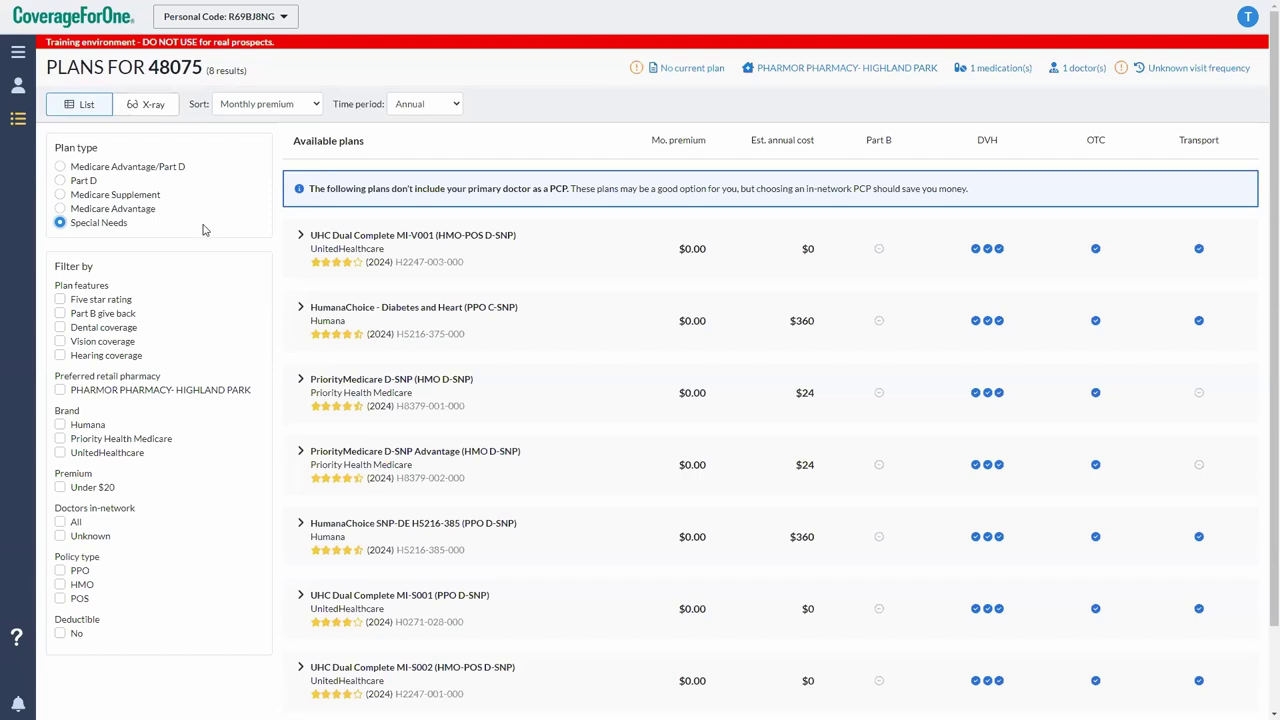
Switch the plan type back to Medicare Advantage/Part D and look over the listed UnitedHealthcare plans
{"action": "left_click", "coordinate": [60, 167]}
{"action": "scroll", "coordinate": [775, 450], "scroll_direction": "down", "scroll_amount": 2}
{"action": "scroll", "coordinate": [745, 418], "scroll_direction": "up", "scroll_amount": 2}
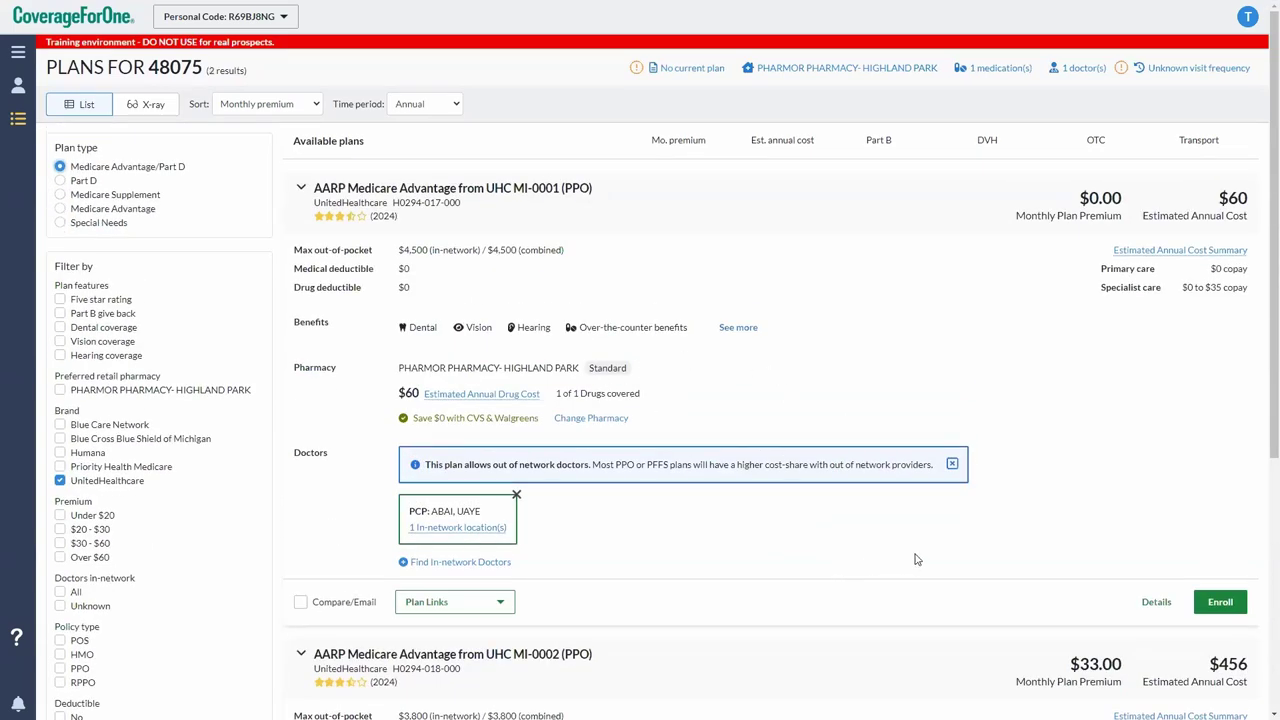
Start enrollment in AARP Medicare Advantage from UHC MI-0001 (PPO), check the benefits review box, and open the summary of benefits checklist
{"action": "left_click", "coordinate": [1226, 608]}
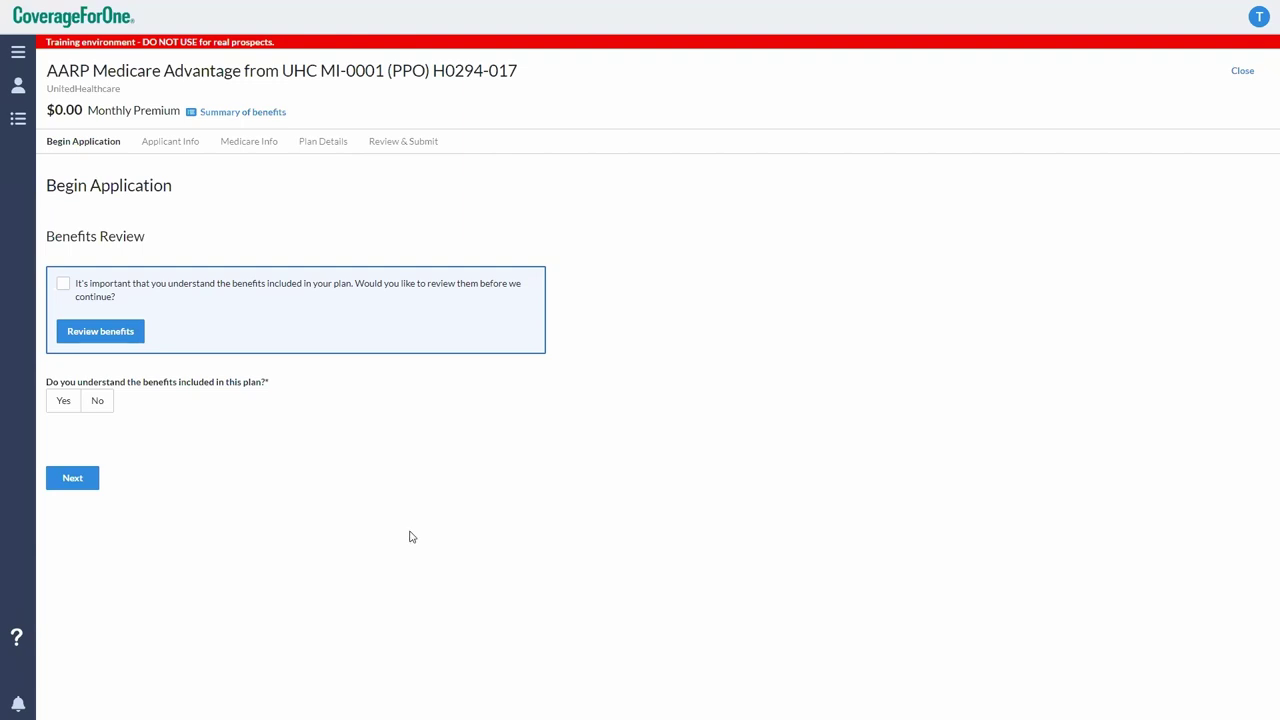
{"action": "left_click", "coordinate": [61, 287]}
{"action": "left_click", "coordinate": [113, 336]}
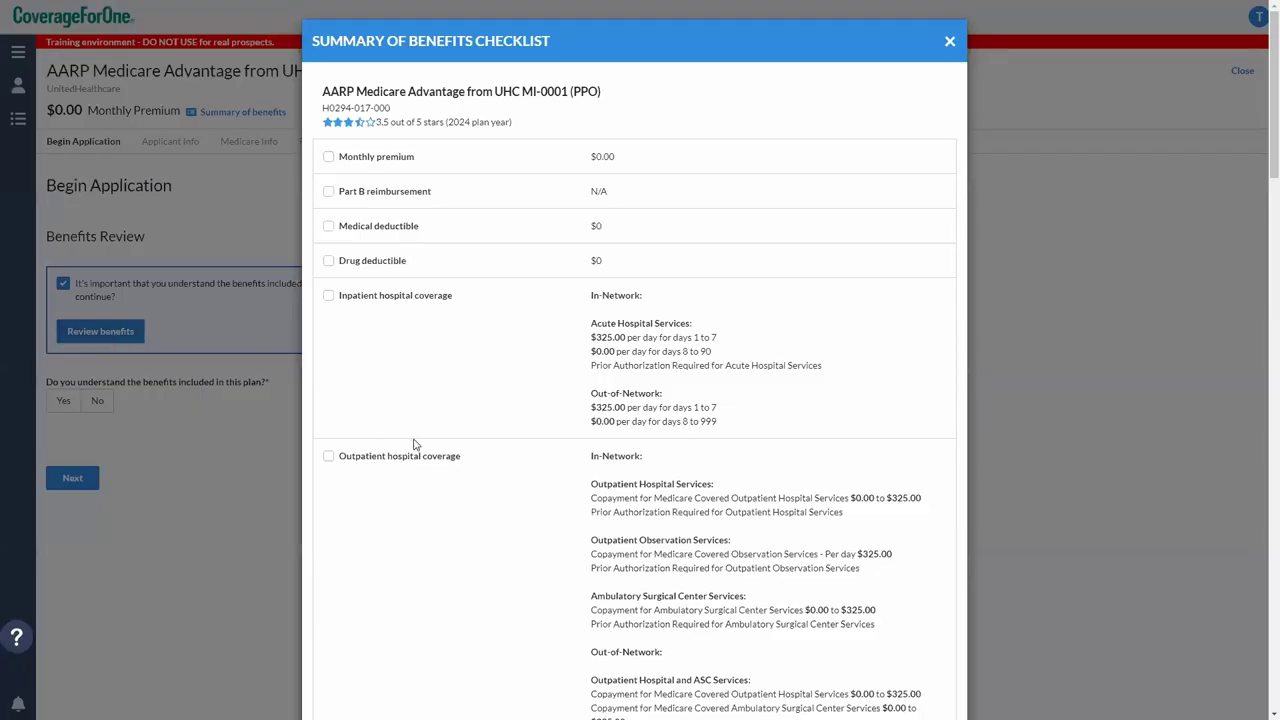
Read through the summary of benefits checklist and mark items such as Preventative services as reviewed
{"action": "scroll", "coordinate": [415, 444], "scroll_direction": "down", "scroll_amount": 5}
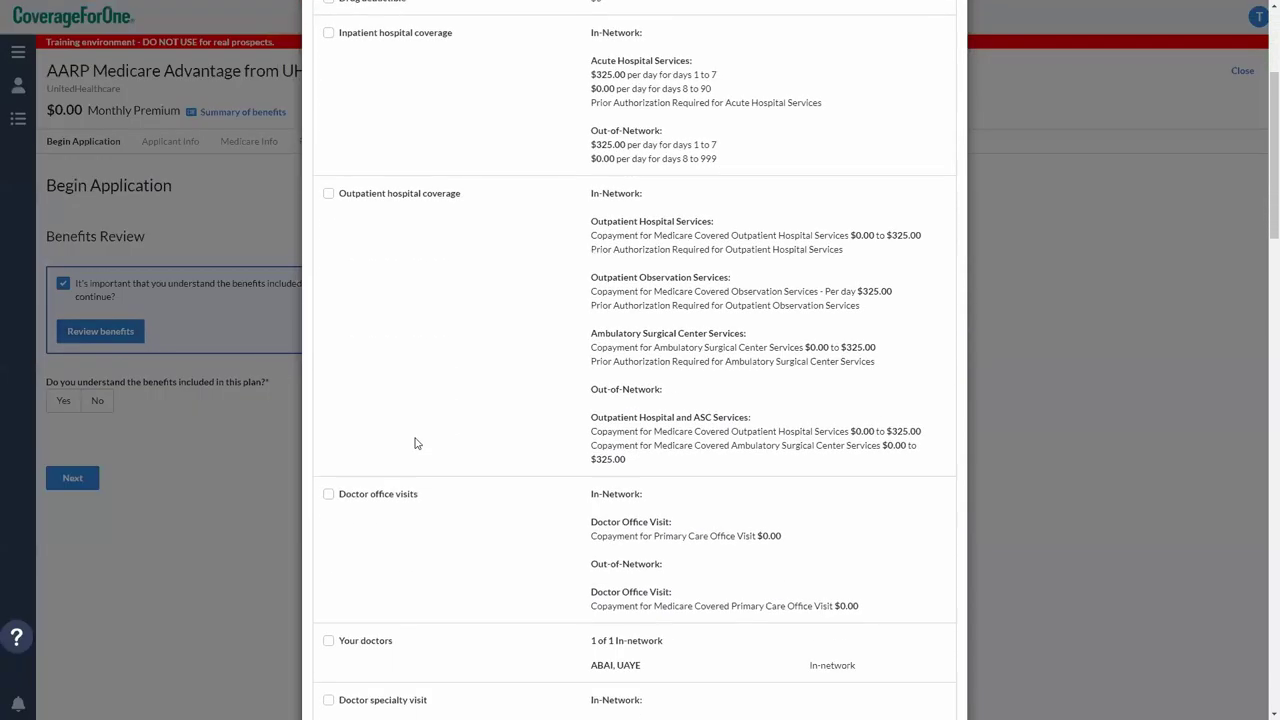
{"action": "scroll", "coordinate": [420, 438], "scroll_direction": "down", "scroll_amount": 1}
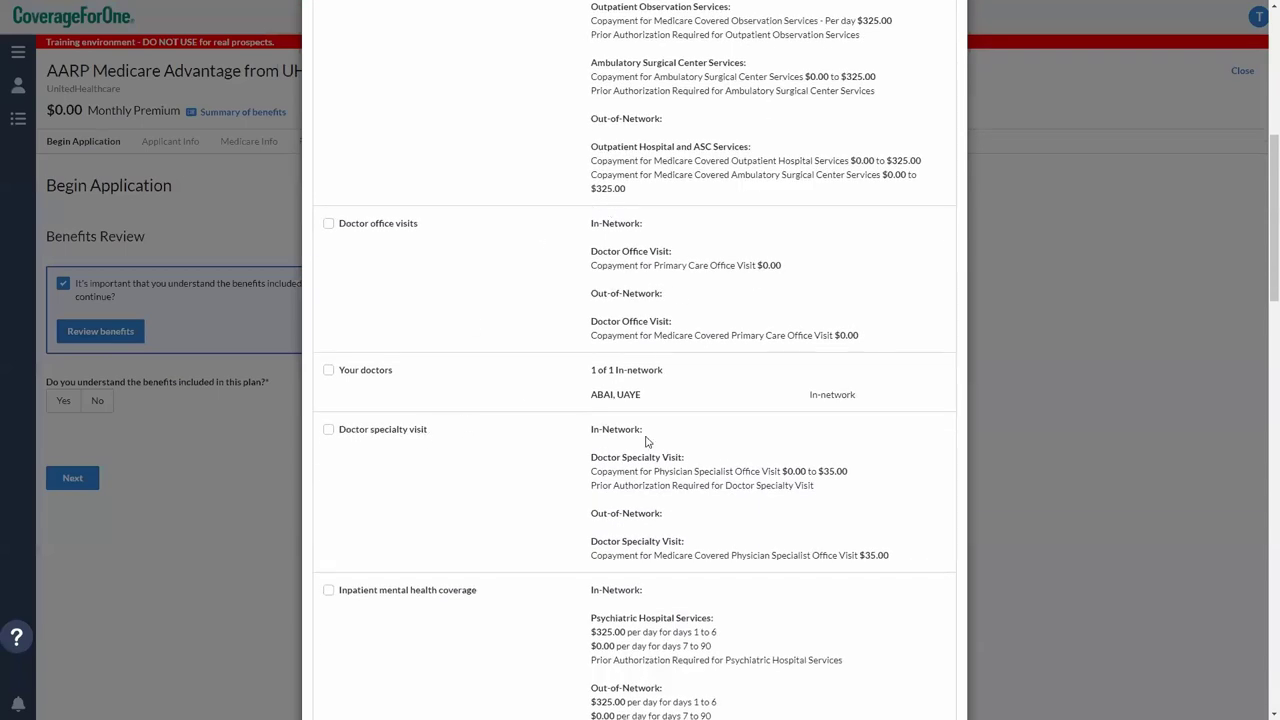
{"action": "scroll", "coordinate": [632, 414], "scroll_direction": "down", "scroll_amount": 4}
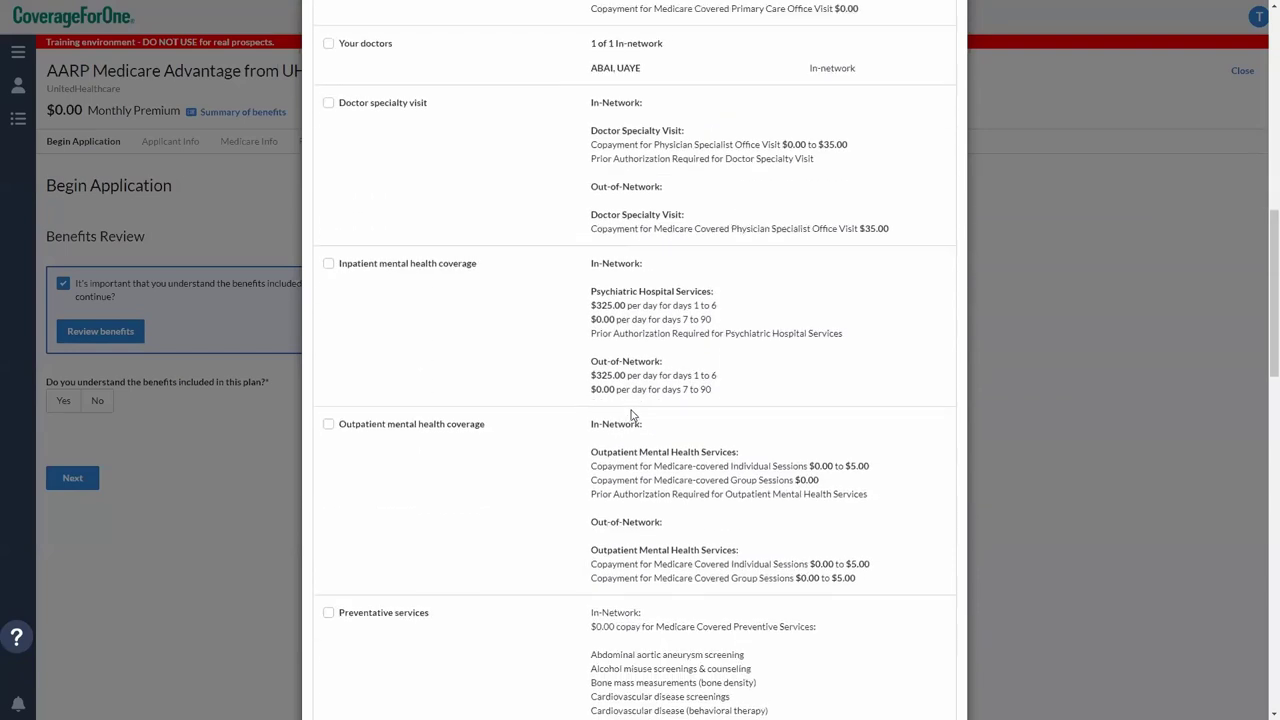
{"action": "left_click", "coordinate": [328, 607]}
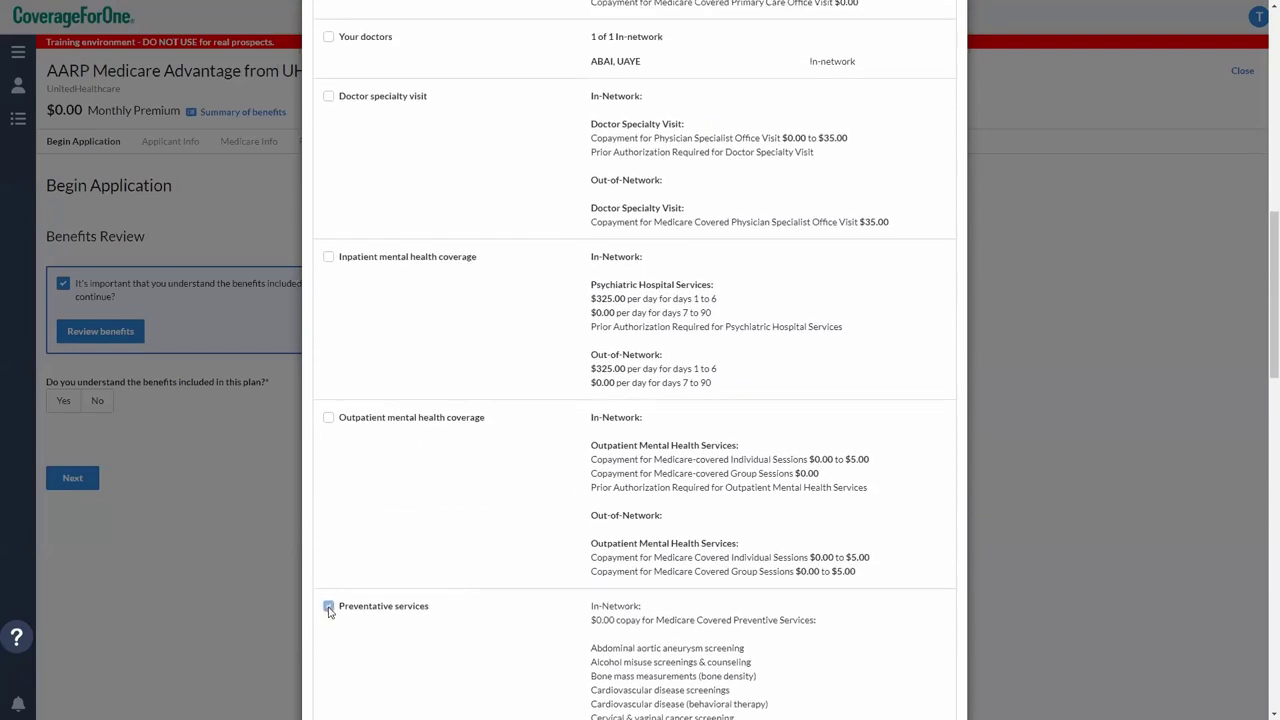
{"action": "left_click", "coordinate": [329, 419]}
{"action": "scroll", "coordinate": [434, 494], "scroll_direction": "up", "scroll_amount": 4}
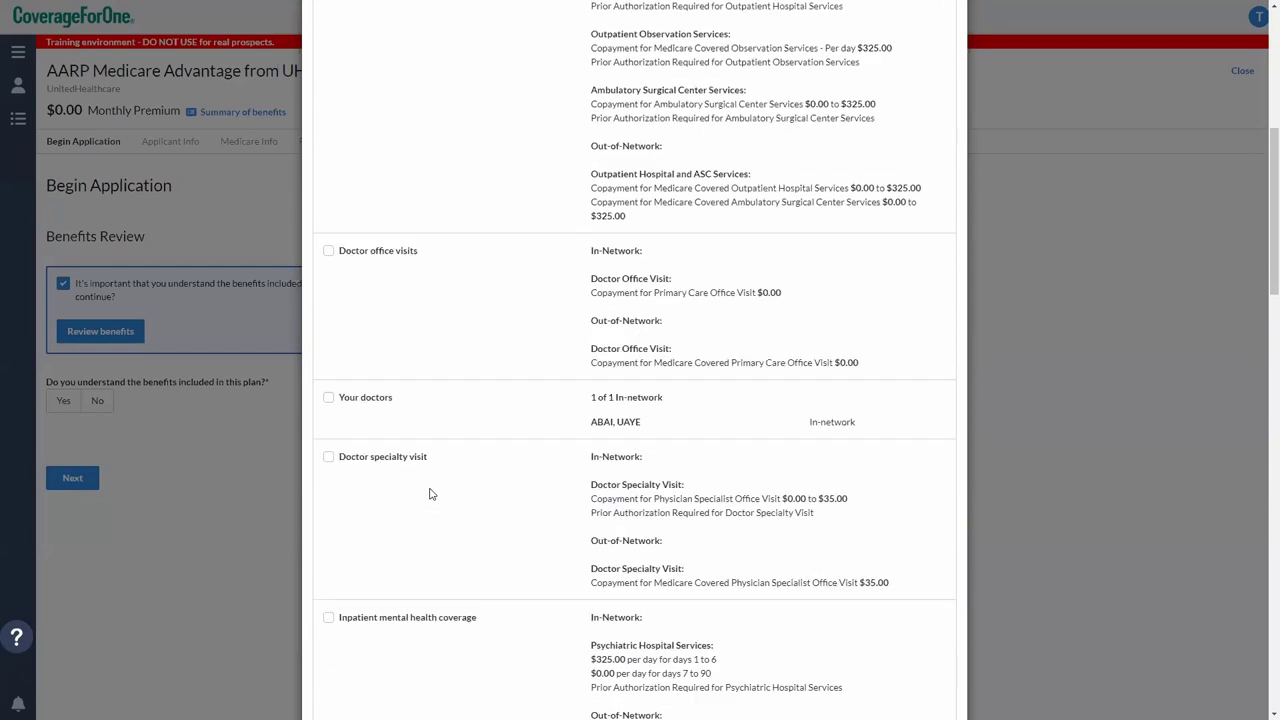
{"action": "left_click", "coordinate": [352, 298]}
{"action": "scroll", "coordinate": [497, 551], "scroll_direction": "up", "scroll_amount": 5}
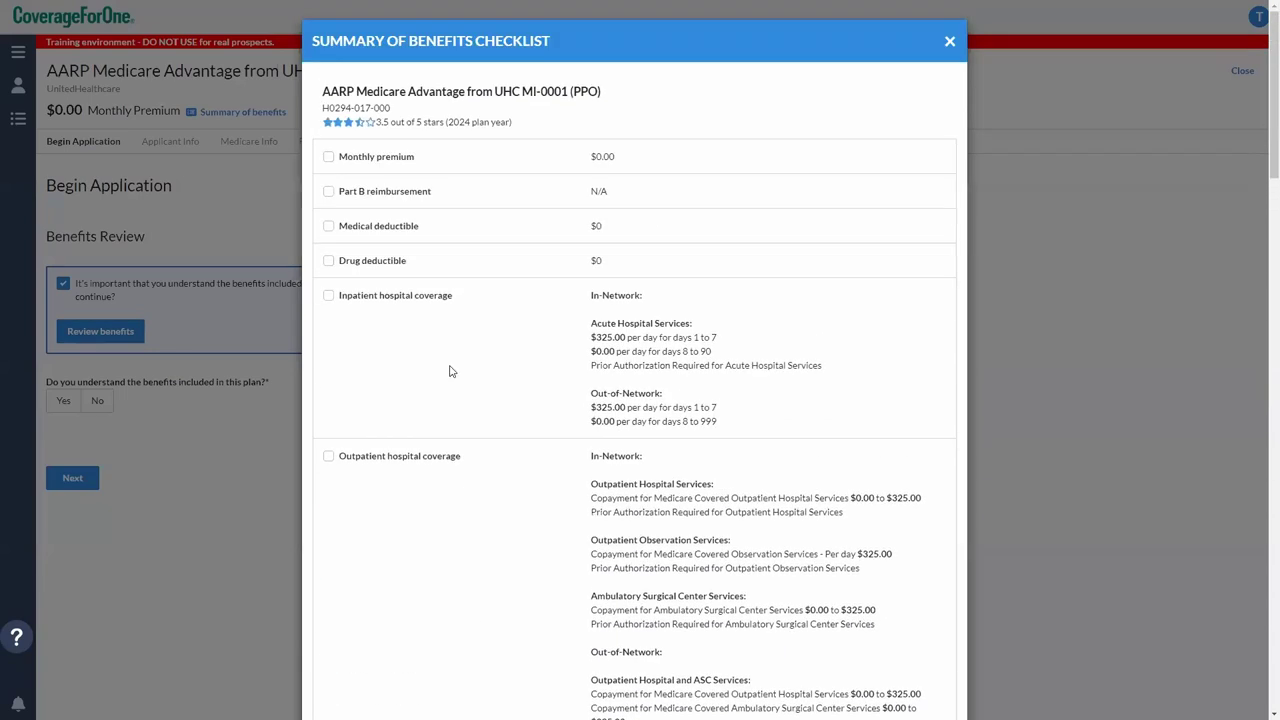
{"action": "left_click", "coordinate": [408, 158]}
{"action": "left_click", "coordinate": [381, 191]}
Close the benefits checklist, answer Yes to understanding the plan's benefits, and continue to the applicant information
{"action": "left_click", "coordinate": [949, 41]}
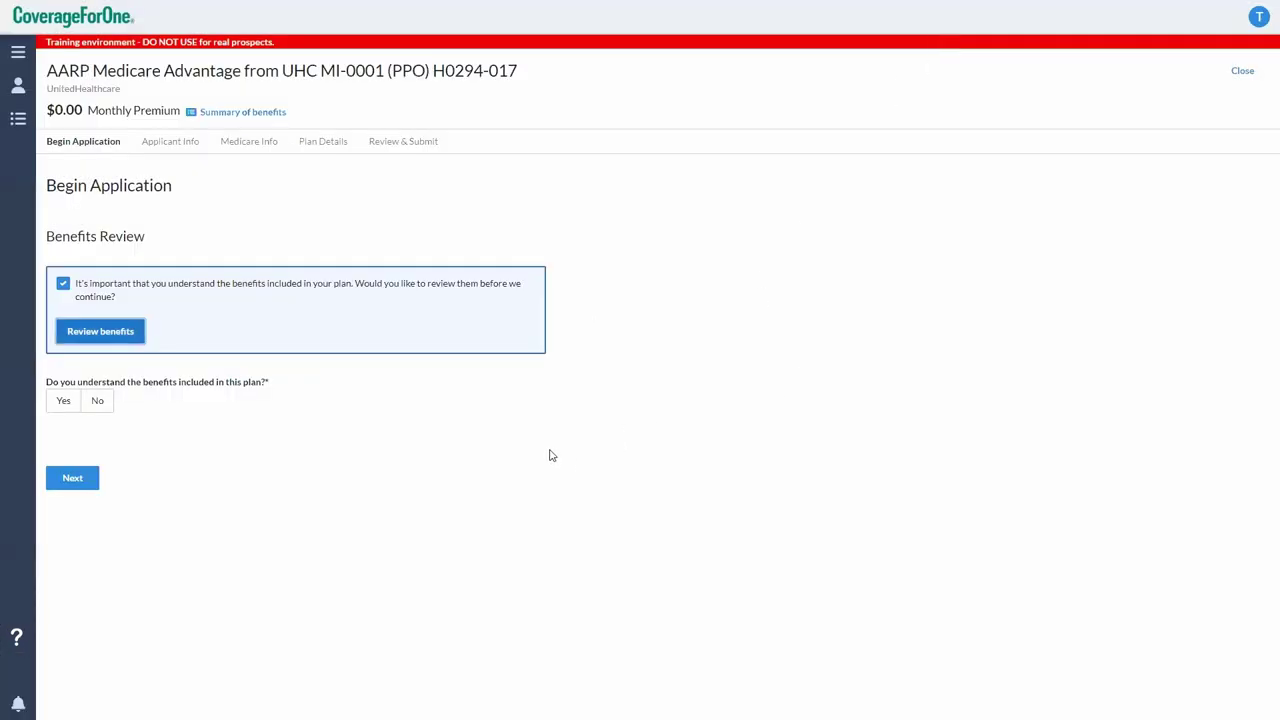
{"action": "left_click", "coordinate": [62, 401]}
{"action": "left_click", "coordinate": [66, 484]}
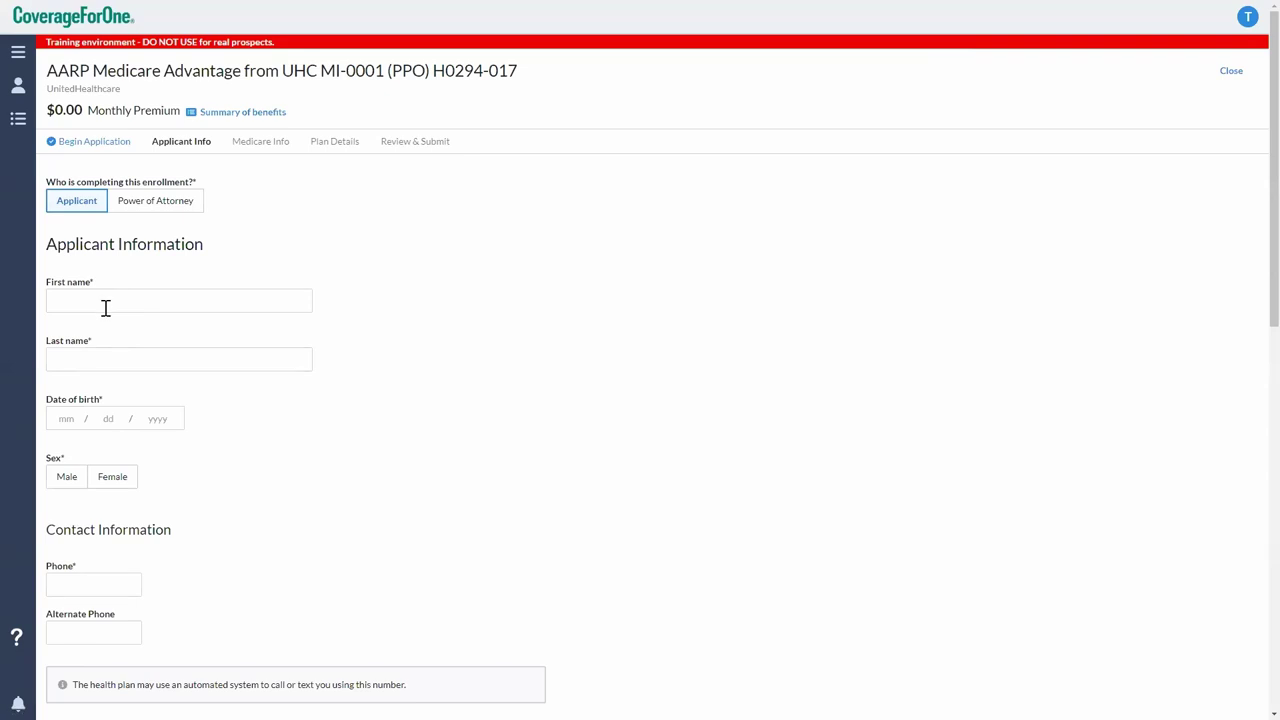
Fill in the applicant's name from the saved browser profile, enter the date of birth, and set the sex to Female
{"action": "left_click", "coordinate": [105, 308]}
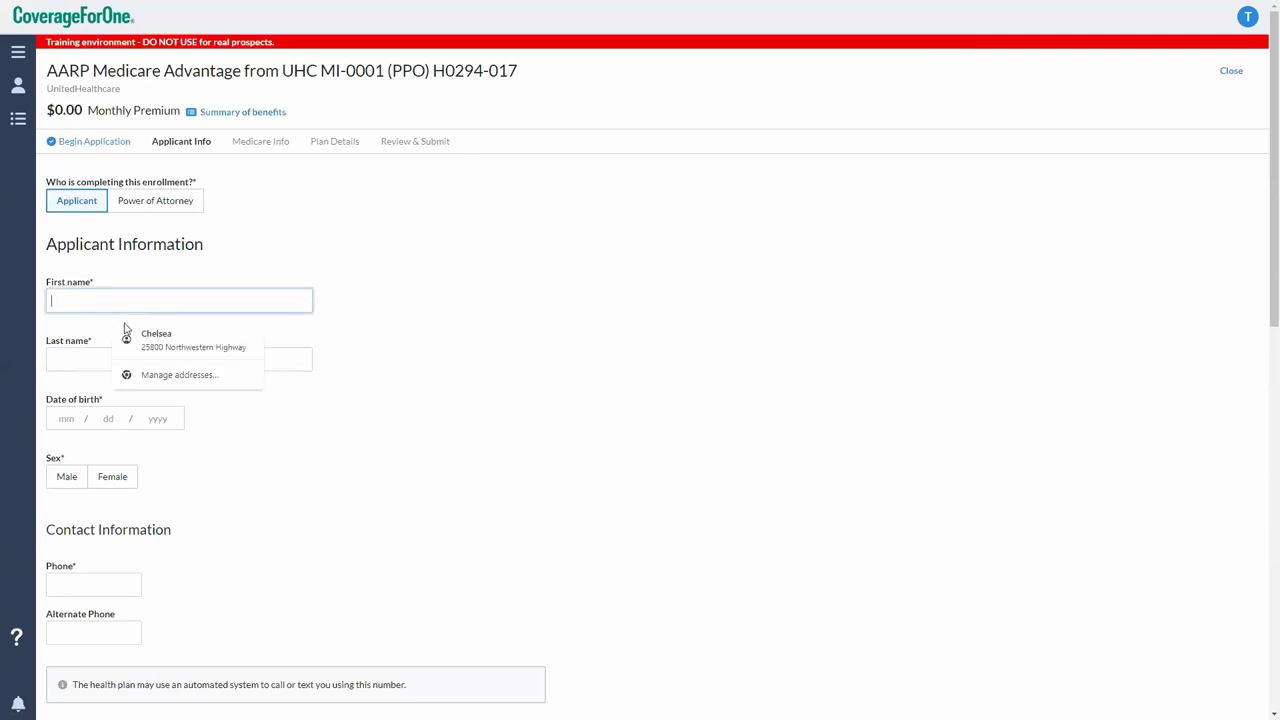
{"action": "left_click", "coordinate": [135, 337]}
{"action": "left_click", "coordinate": [415, 474]}
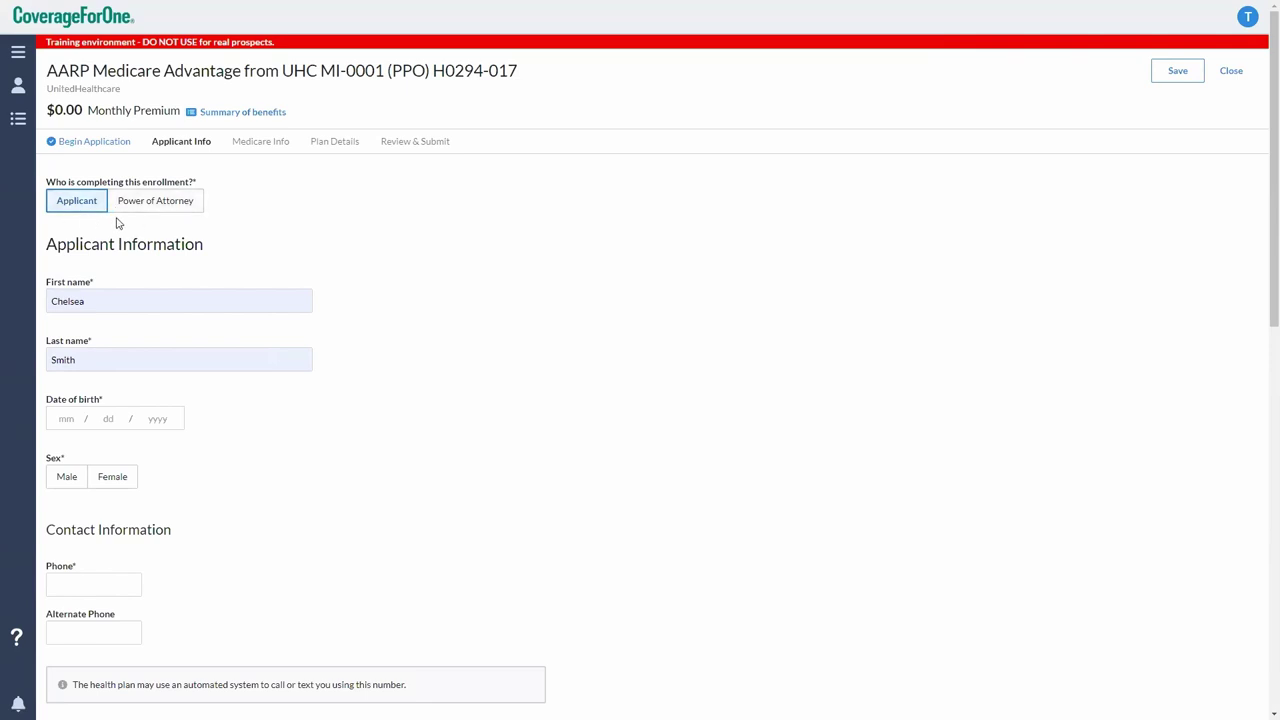
{"action": "left_click", "coordinate": [72, 417]}
{"action": "type", "text": "08 / 07 / 2024"}
{"action": "left_click", "coordinate": [124, 485]}
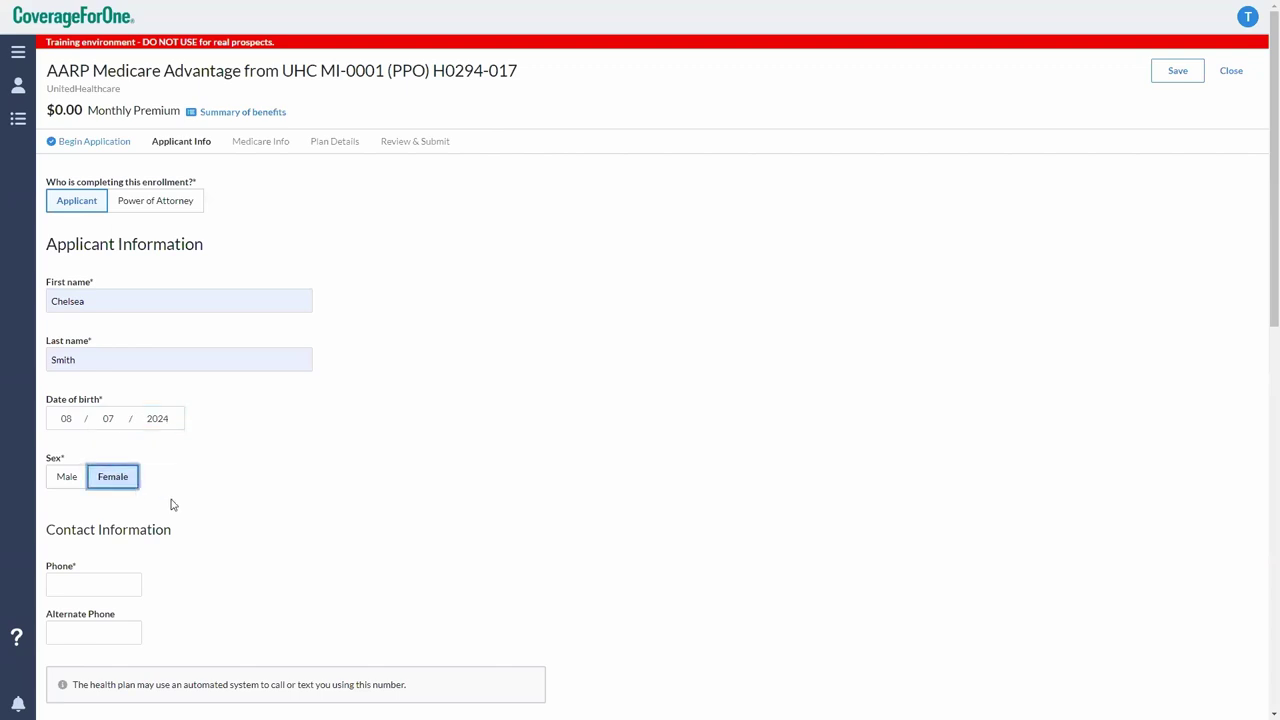
Fill in the applicant's saved phone number and answer No to receiving plan materials via email
{"action": "scroll", "coordinate": [171, 505], "scroll_direction": "down", "scroll_amount": 1}
{"action": "left_click", "coordinate": [89, 457]}
{"action": "left_click", "coordinate": [113, 485]}
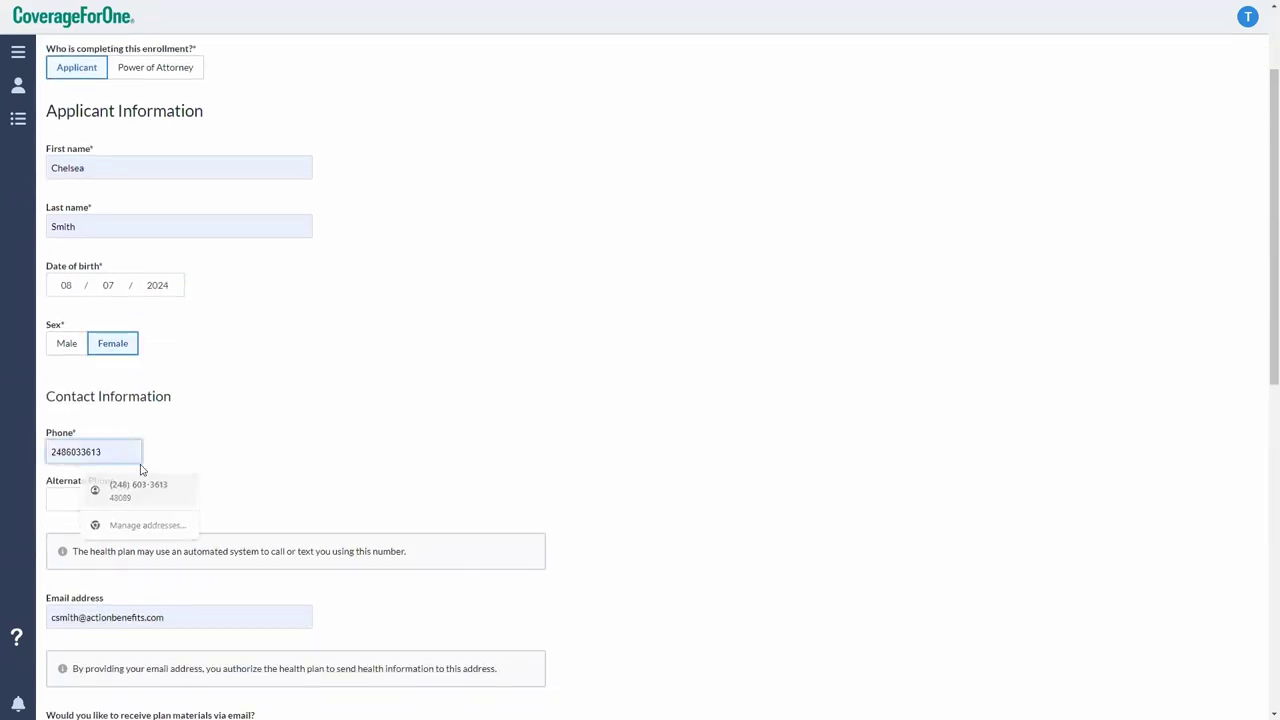
{"action": "scroll", "coordinate": [201, 426], "scroll_direction": "down", "scroll_amount": 1}
{"action": "scroll", "coordinate": [203, 420], "scroll_direction": "down", "scroll_amount": 3}
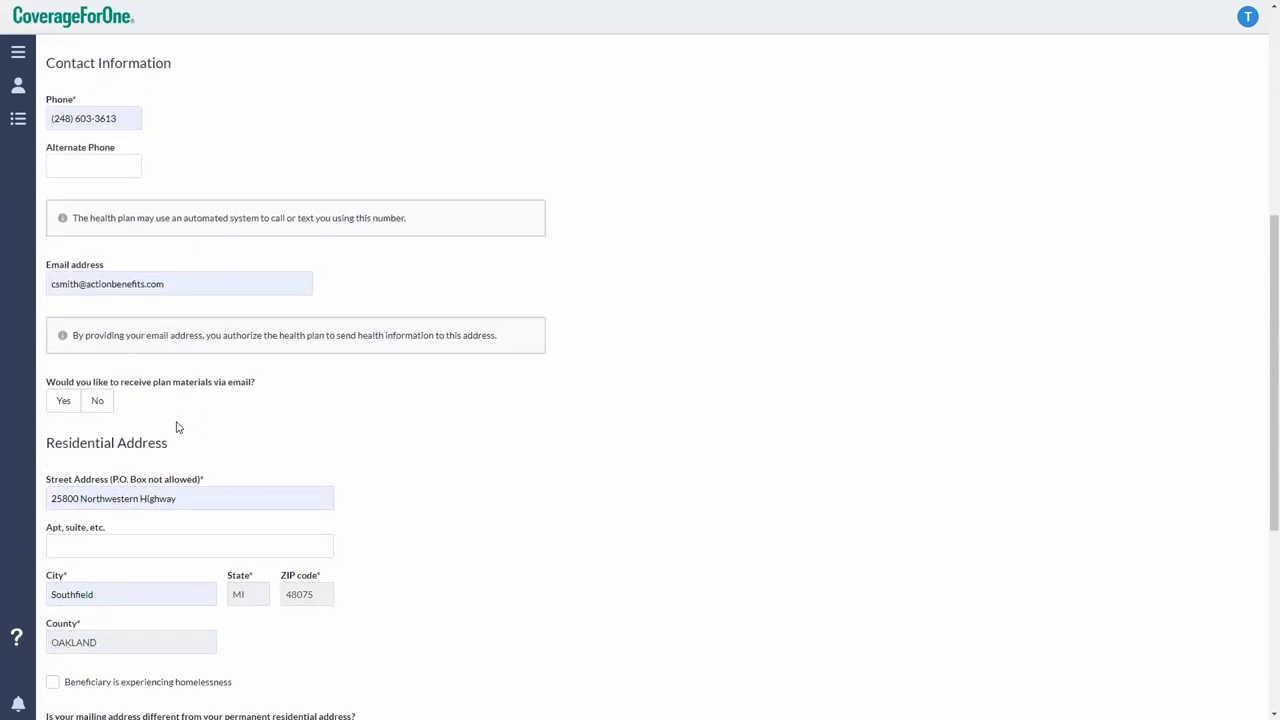
{"action": "left_click", "coordinate": [97, 405]}
{"action": "left_click", "coordinate": [97, 405]}
Check the residential address and answer No to having a different mailing address
{"action": "scroll", "coordinate": [123, 406], "scroll_direction": "down", "scroll_amount": 2}
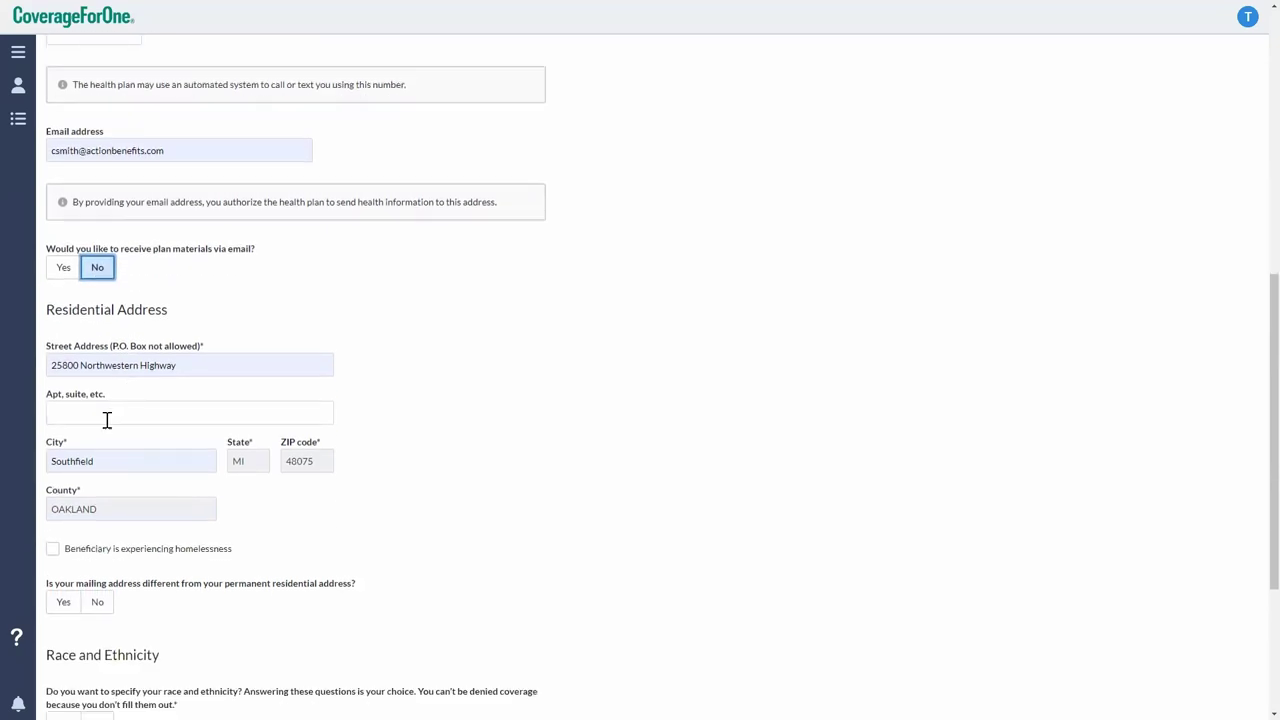
{"action": "left_click", "coordinate": [185, 358]}
{"action": "left_click", "coordinate": [427, 367]}
{"action": "scroll", "coordinate": [471, 459], "scroll_direction": "down", "scroll_amount": 1}
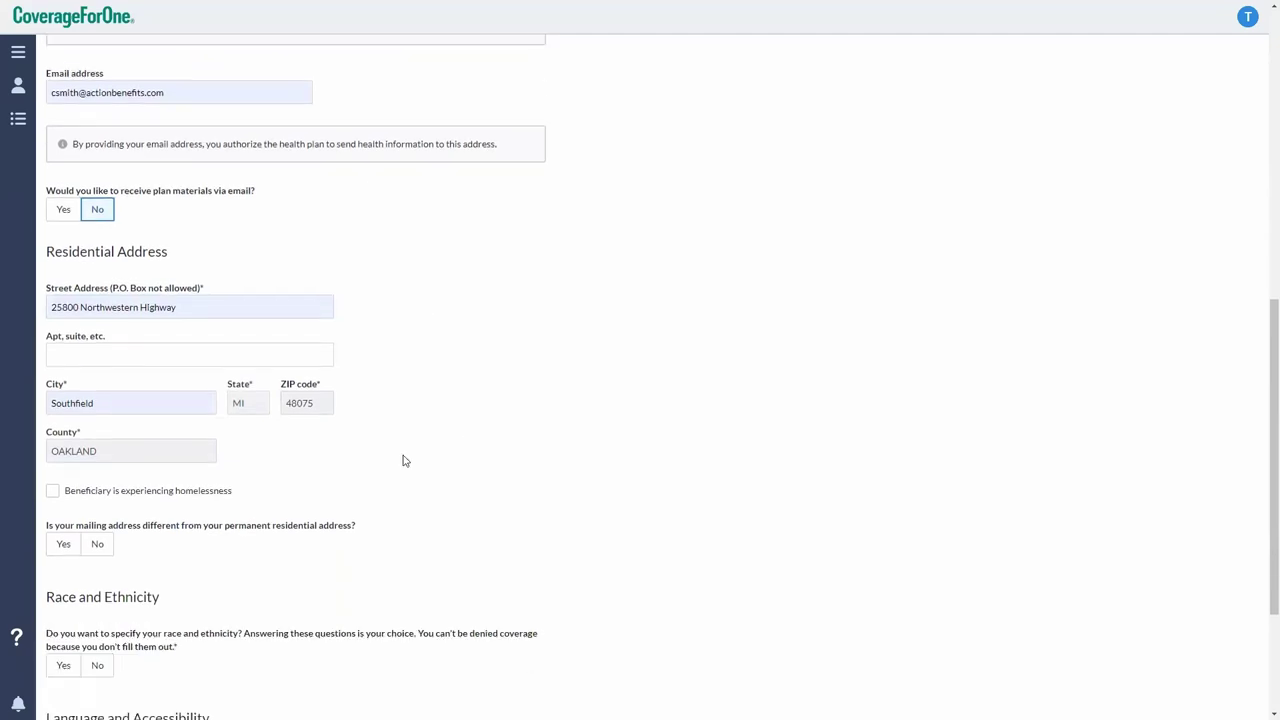
{"action": "scroll", "coordinate": [141, 507], "scroll_direction": "down", "scroll_amount": 2}
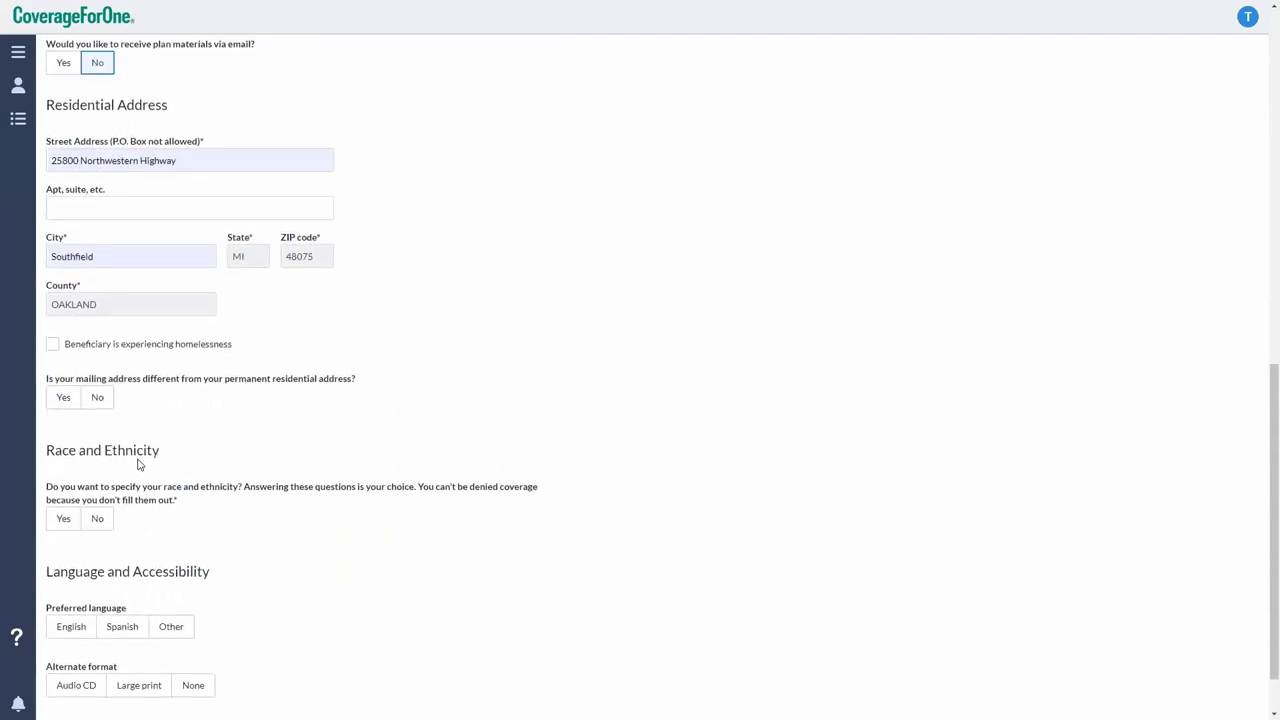
{"action": "left_click", "coordinate": [103, 402]}
{"action": "scroll", "coordinate": [211, 468], "scroll_direction": "down", "scroll_amount": 1}
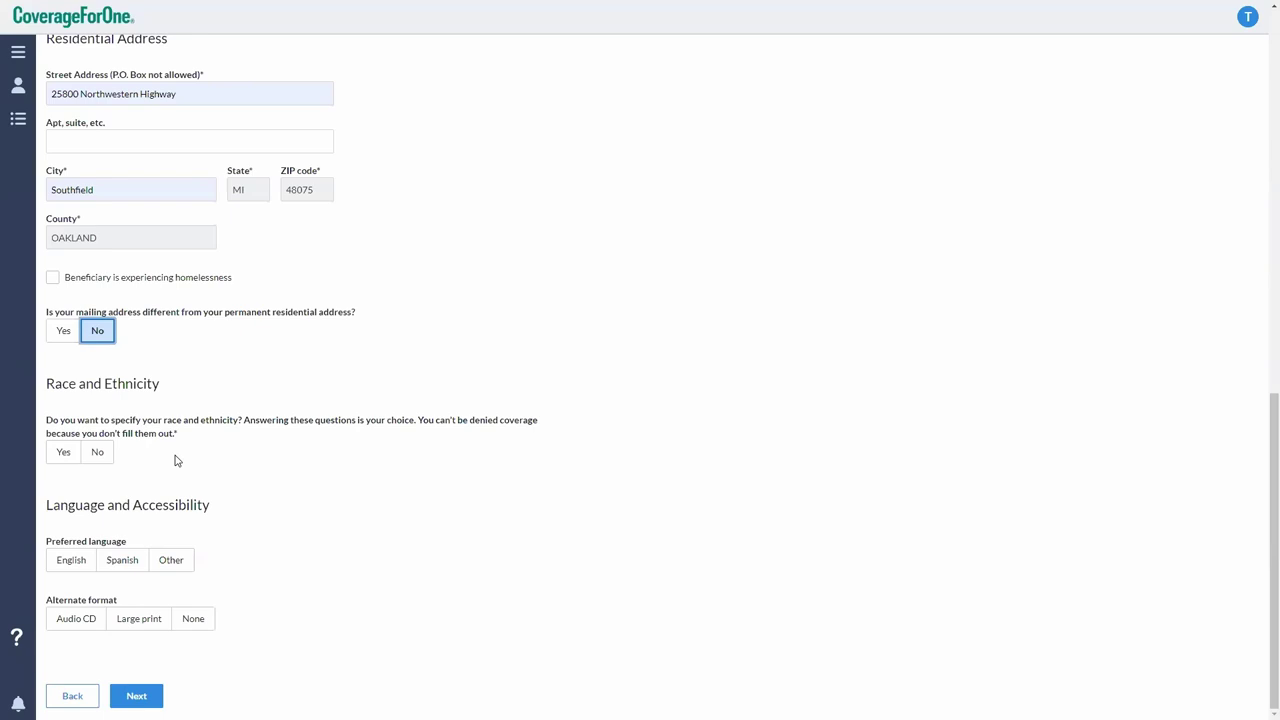
Decline to specify race and ethnicity, choose English with None as alternate format, and submit the applicant information
{"action": "left_click_drag", "start_coordinate": [172, 437], "coordinate": [190, 443]}
{"action": "left_click", "coordinate": [193, 443]}
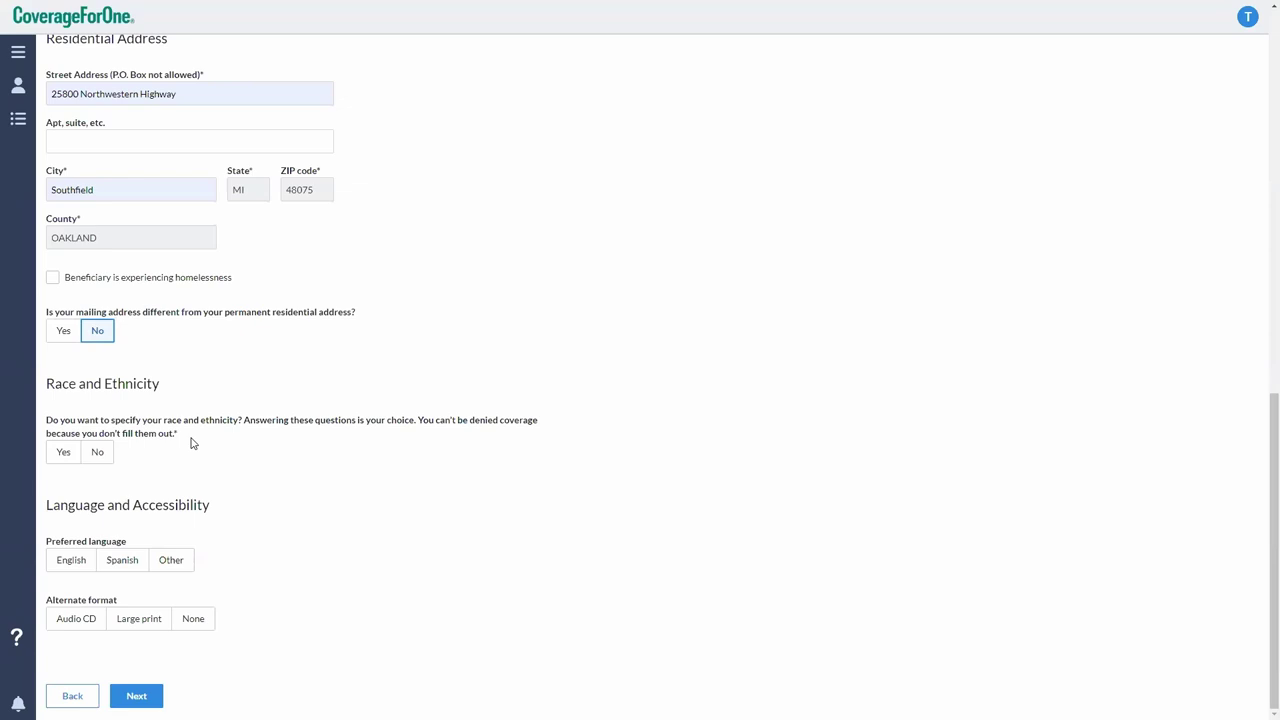
{"action": "left_click", "coordinate": [97, 452]}
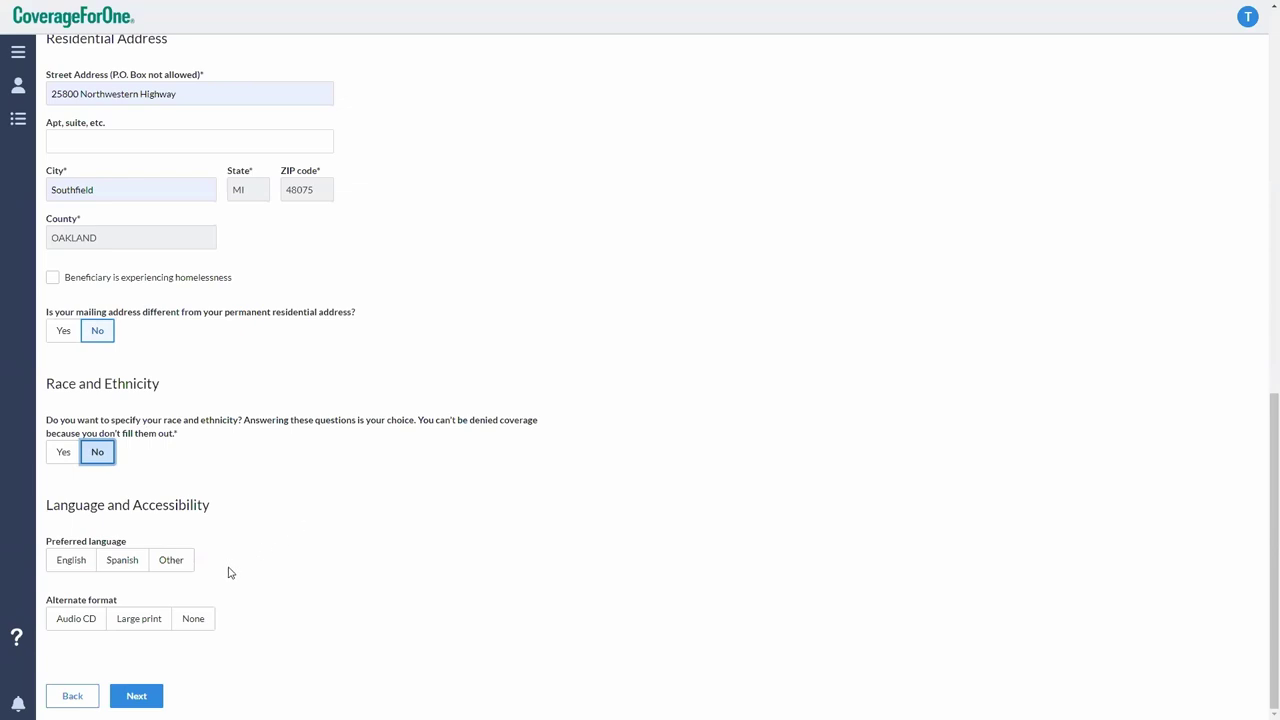
{"action": "left_click", "coordinate": [66, 571]}
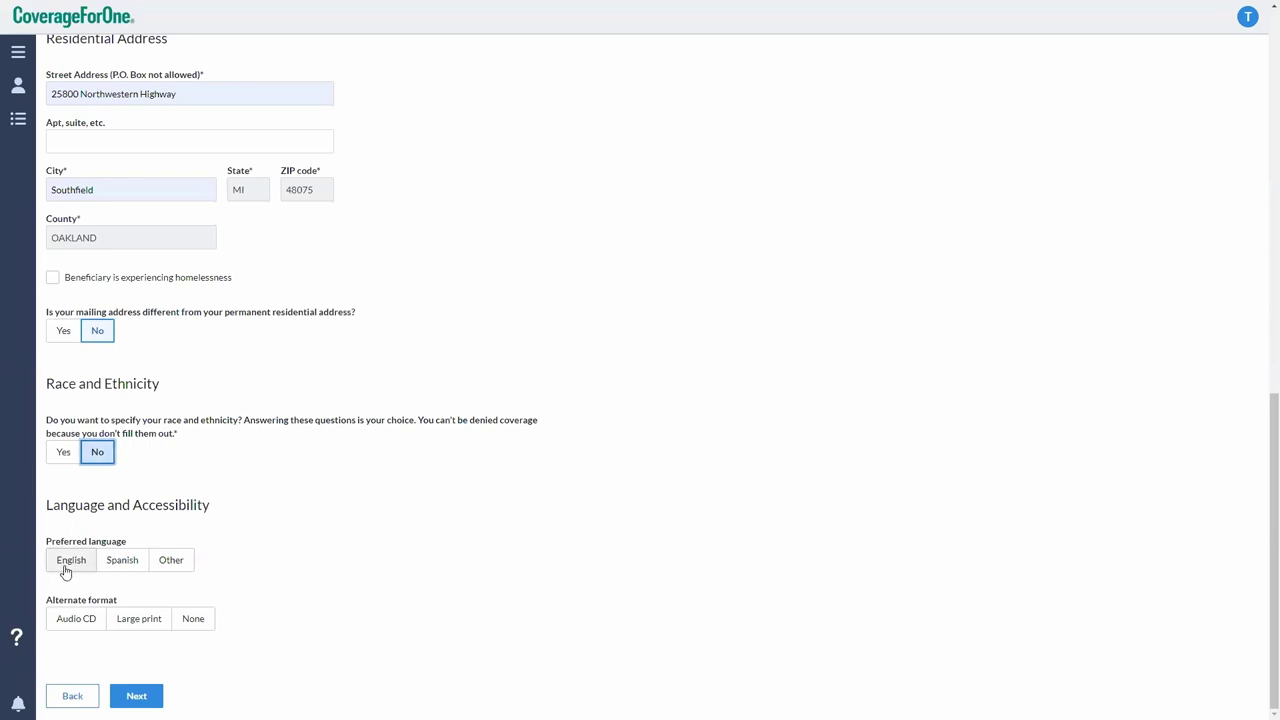
{"action": "left_click", "coordinate": [200, 620]}
{"action": "left_click", "coordinate": [150, 698]}
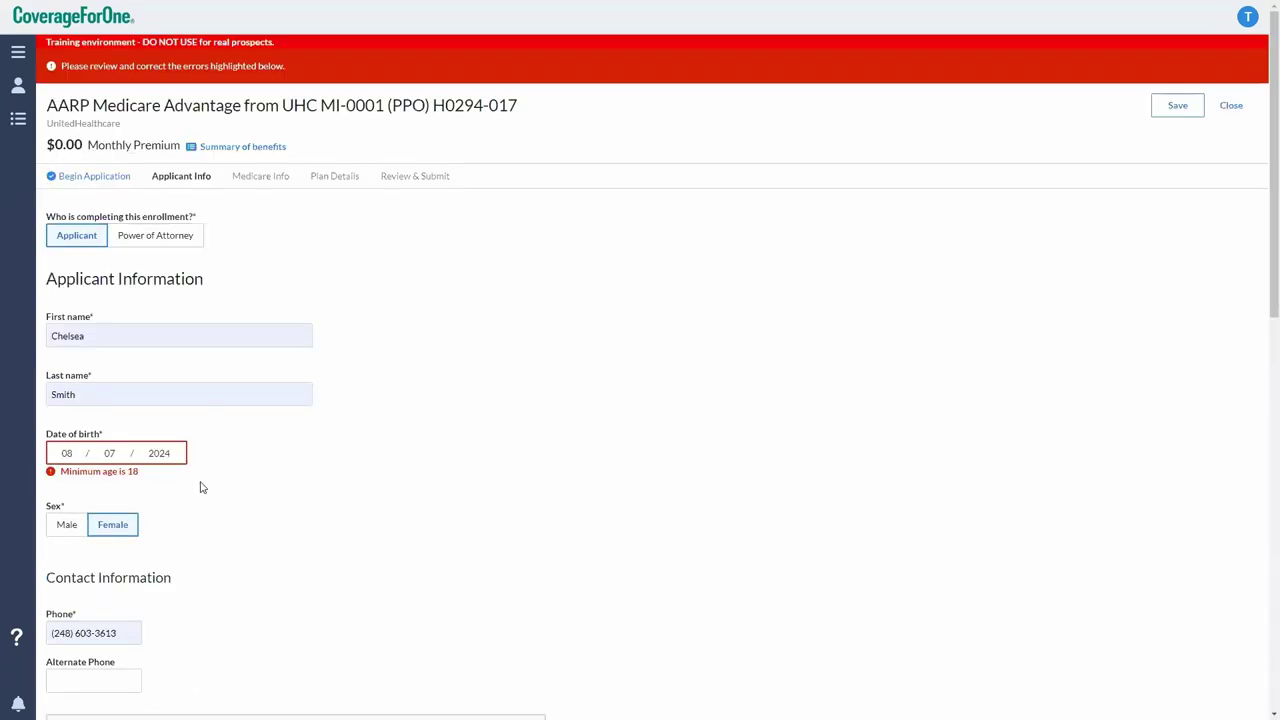
Correct the year in the applicant's date of birth and continue to the Medicare information
{"action": "key", "text": "BackSpace"}
{"action": "key", "text": "BackSpace"}
{"action": "key", "text": "BackSpace"}
{"action": "key", "text": "BackSpace"}
{"action": "type", "text": "1950"}
{"action": "scroll", "coordinate": [213, 435], "scroll_direction": "down", "scroll_amount": 2}
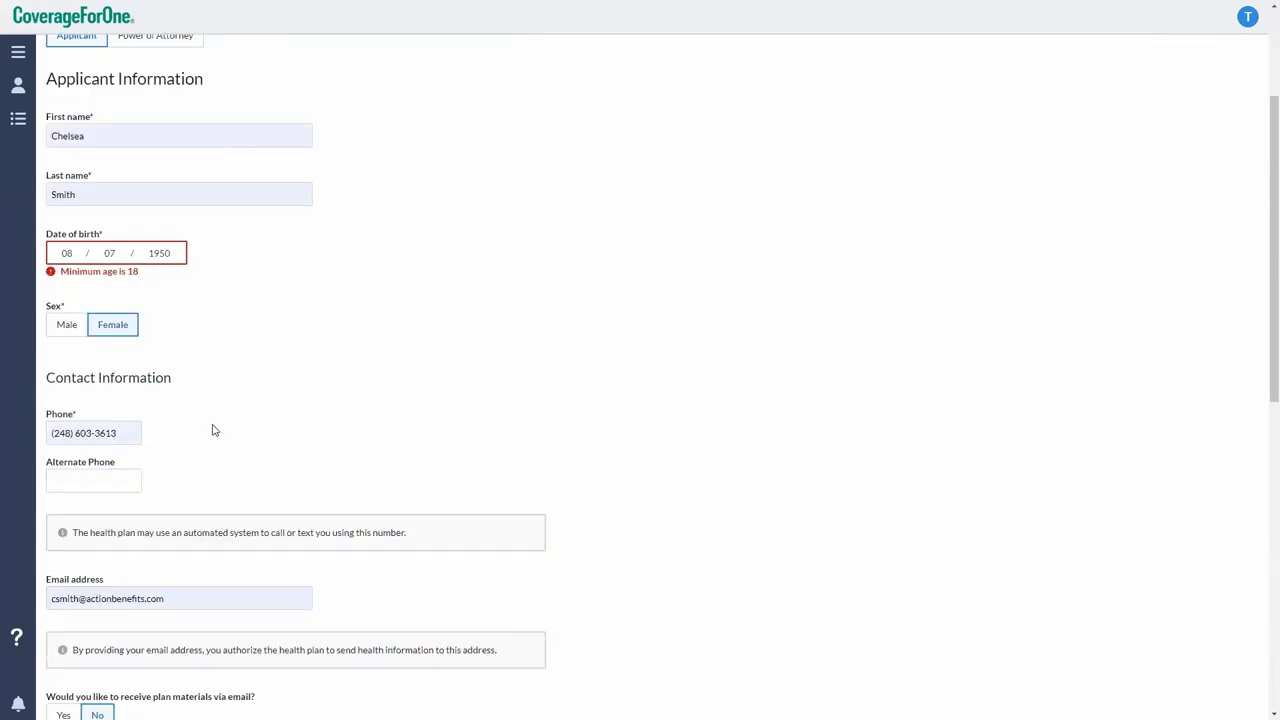
{"action": "scroll", "coordinate": [220, 431], "scroll_direction": "up", "scroll_amount": 3}
{"action": "scroll", "coordinate": [314, 460], "scroll_direction": "down", "scroll_amount": 3}
{"action": "scroll", "coordinate": [325, 465], "scroll_direction": "down", "scroll_amount": 7}
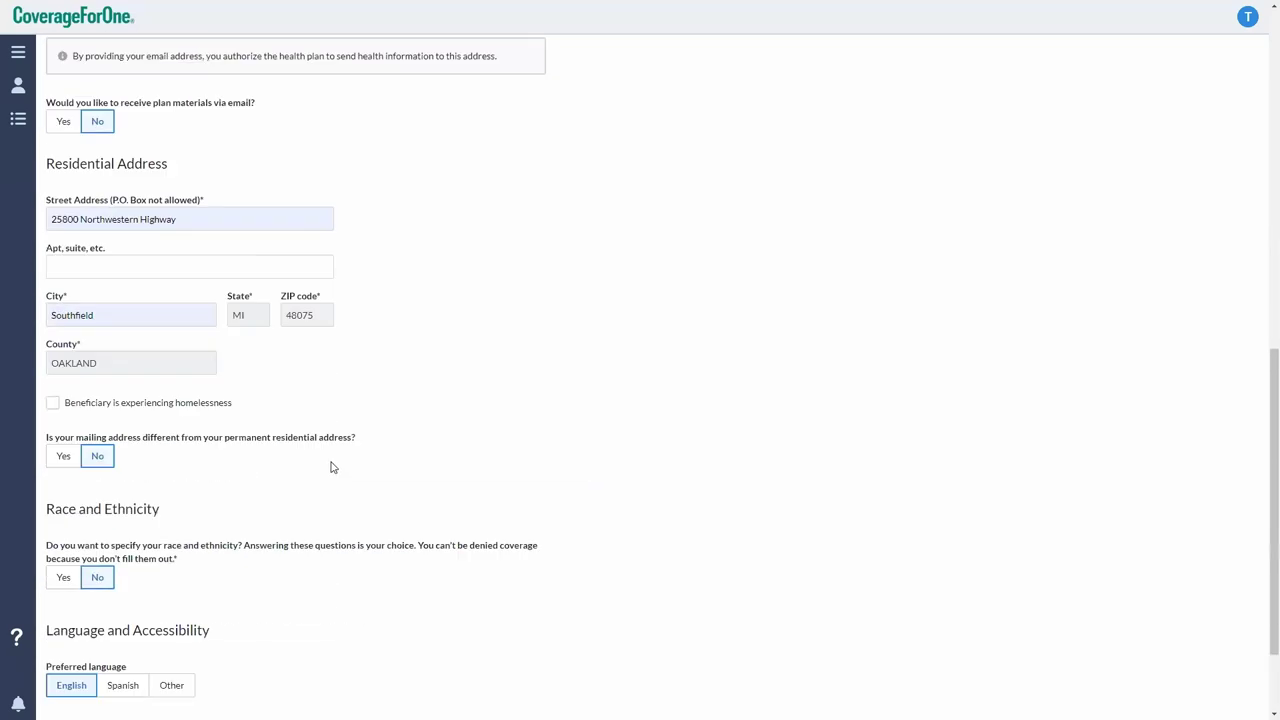
{"action": "left_click", "coordinate": [128, 694]}
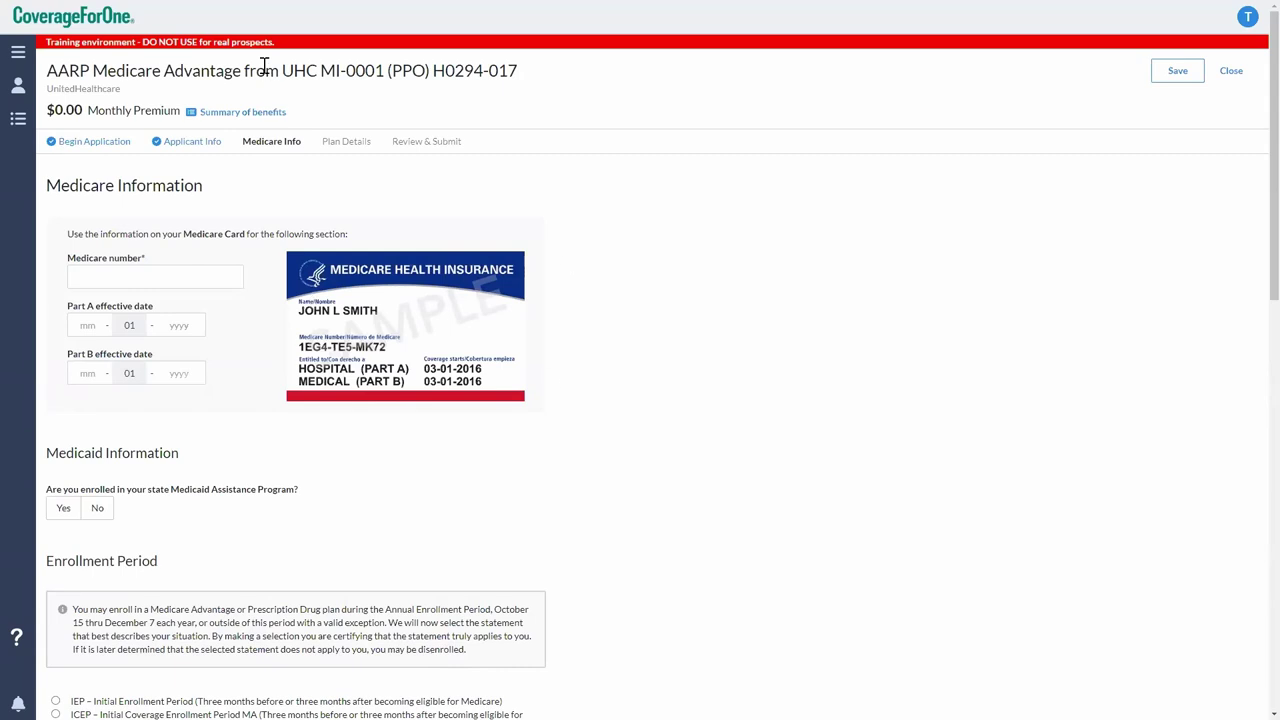
Exit the browser's full-screen mode from the Medicare information page
{"action": "right_click", "coordinate": [757, 301]}
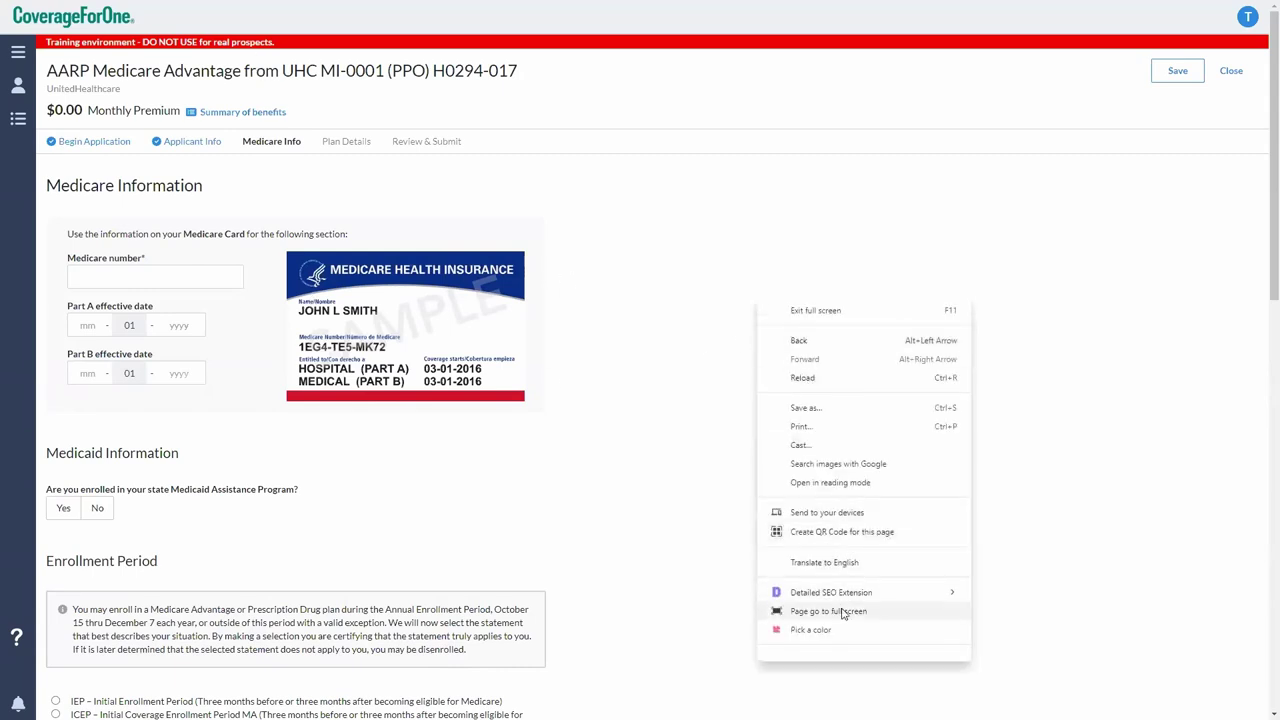
{"action": "left_click", "coordinate": [628, 502]}
{"action": "right_click", "coordinate": [765, 377]}
{"action": "left_click", "coordinate": [697, 309]}
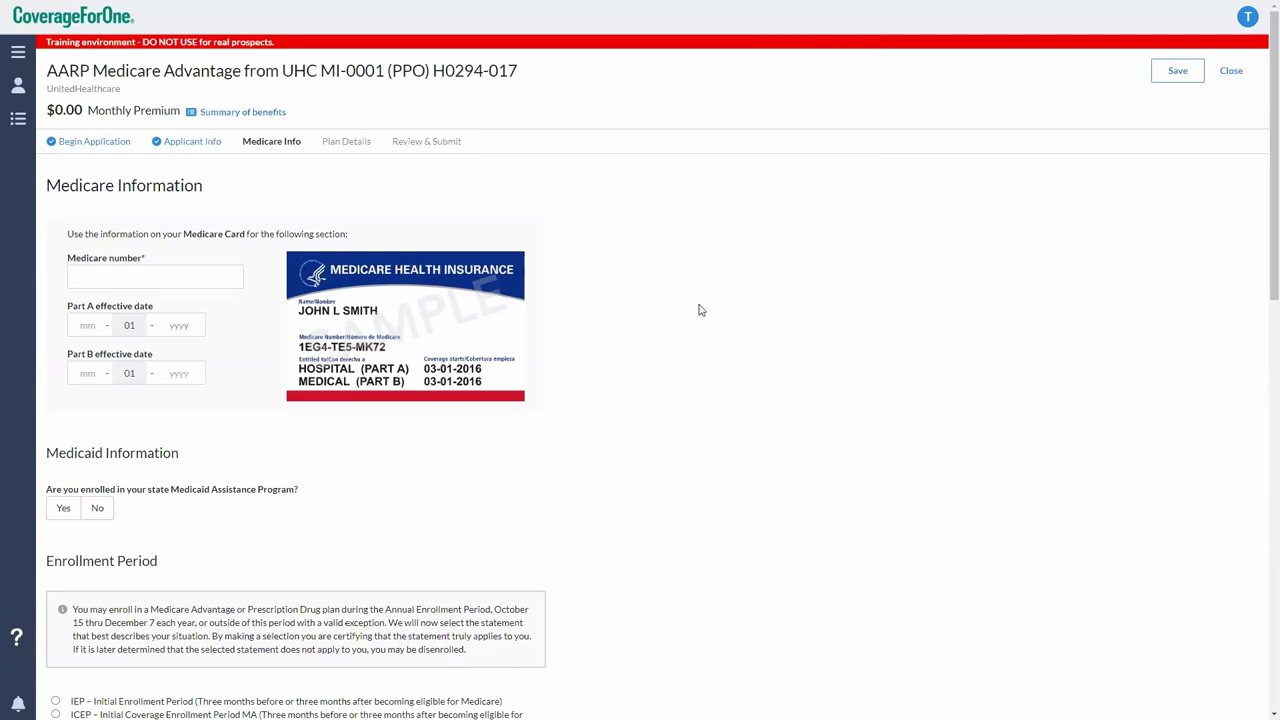
{"action": "right_click", "coordinate": [698, 311]}
{"action": "left_click", "coordinate": [776, 622]}
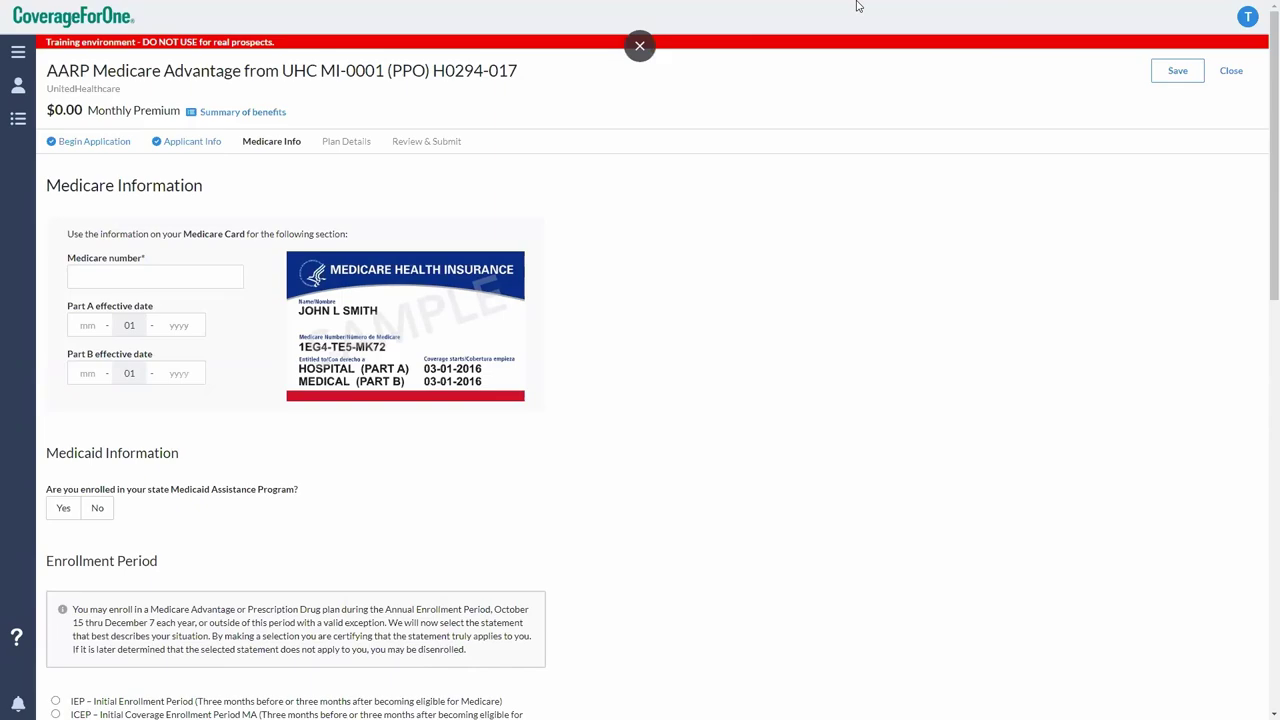
{"action": "left_click", "coordinate": [640, 45]}
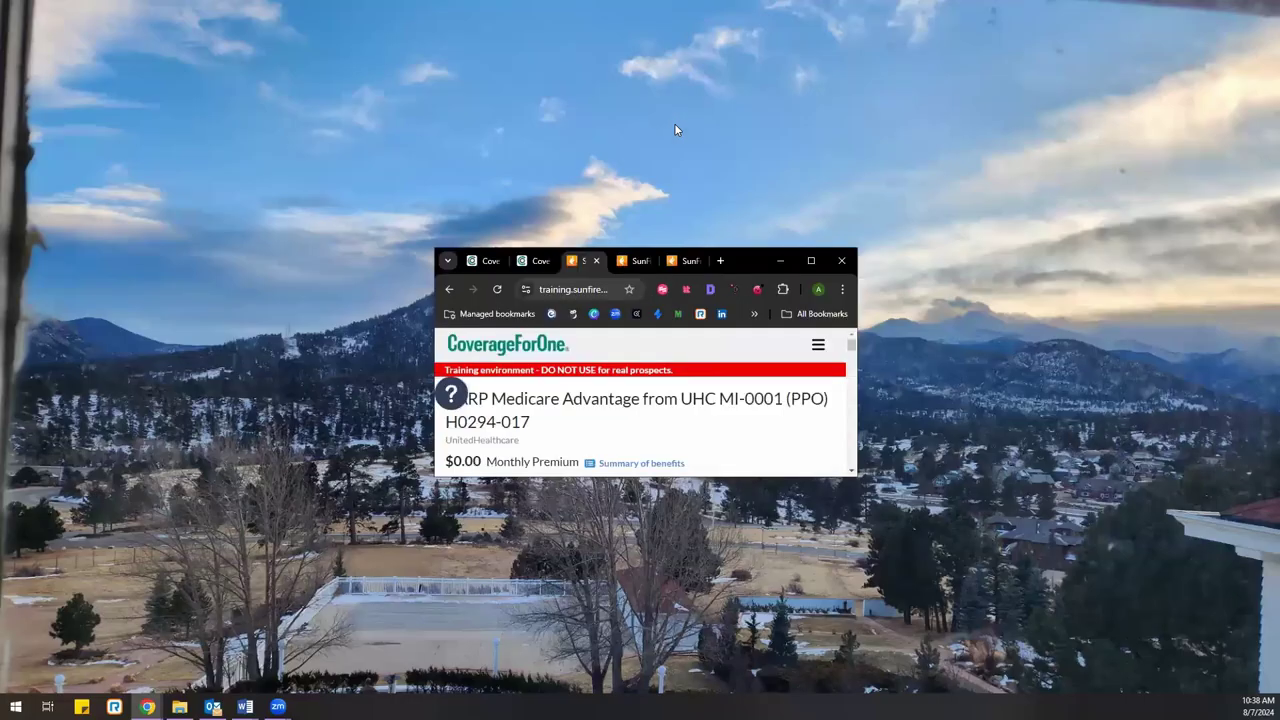
Minimize the browser window, bring it back, and maximize it on the Medicare information form
{"action": "left_click", "coordinate": [780, 261]}
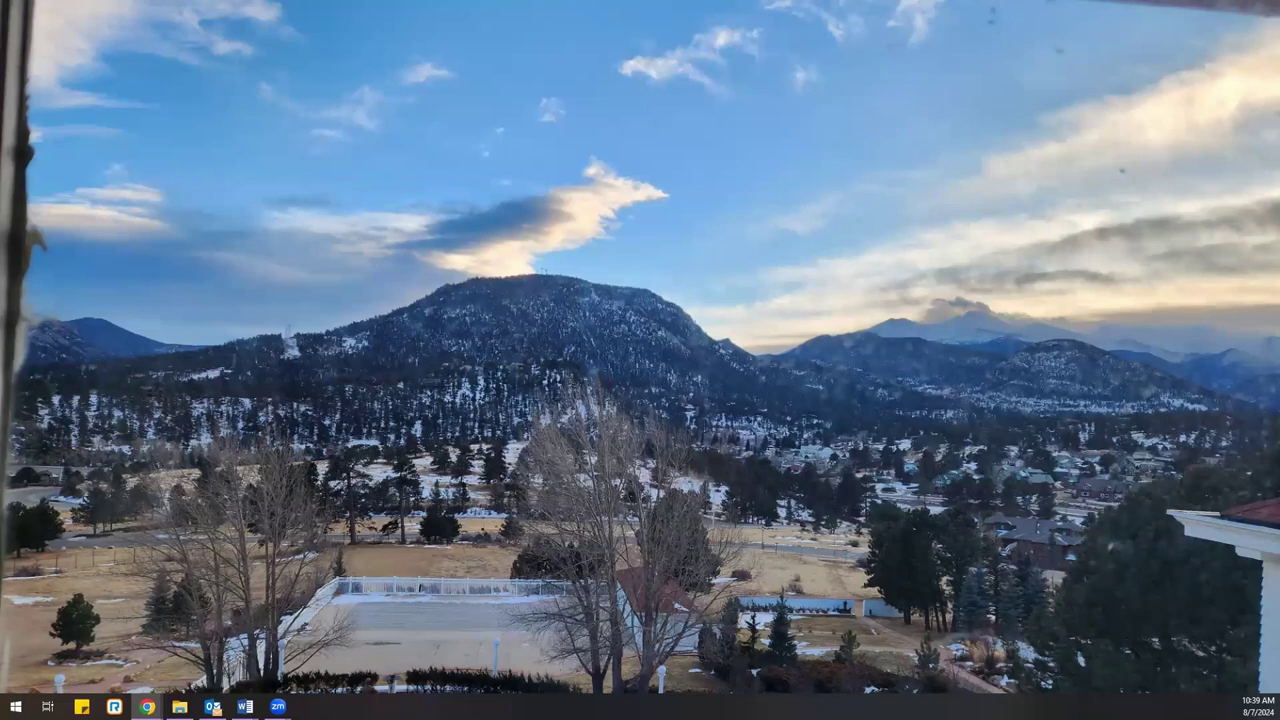
{"action": "key", "text": "alt+Tab"}
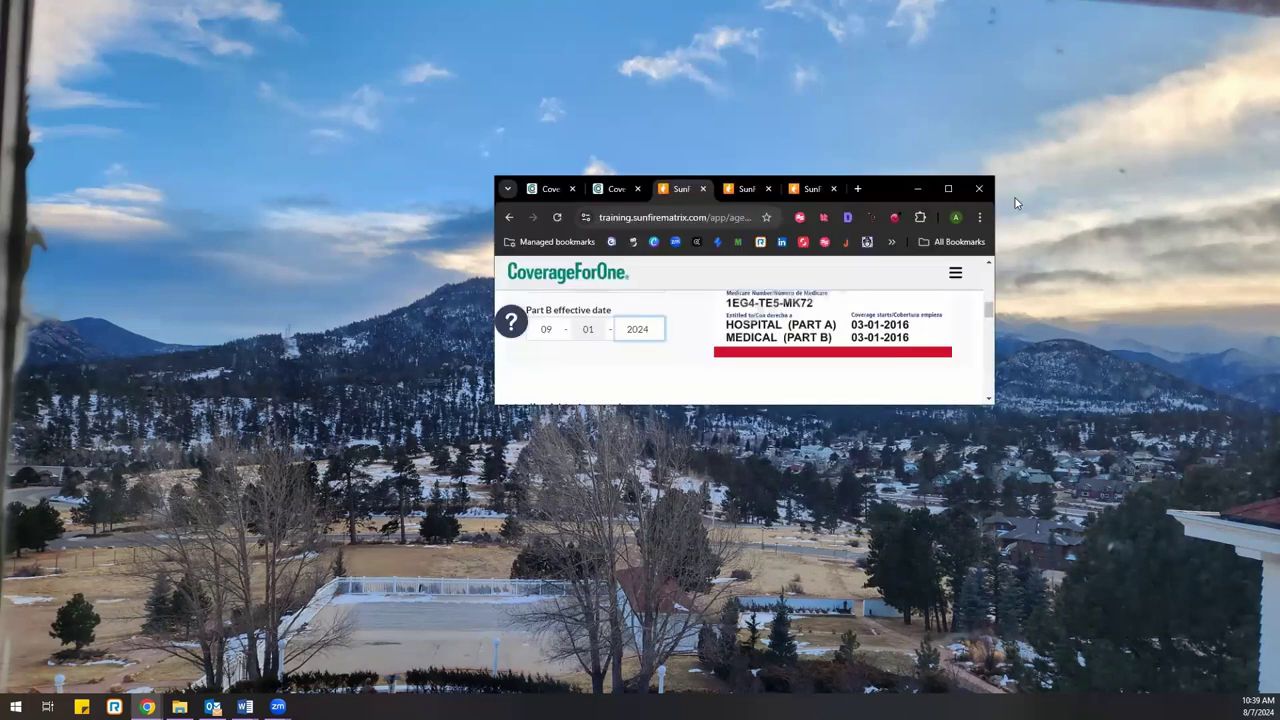
{"action": "left_click", "coordinate": [947, 190]}
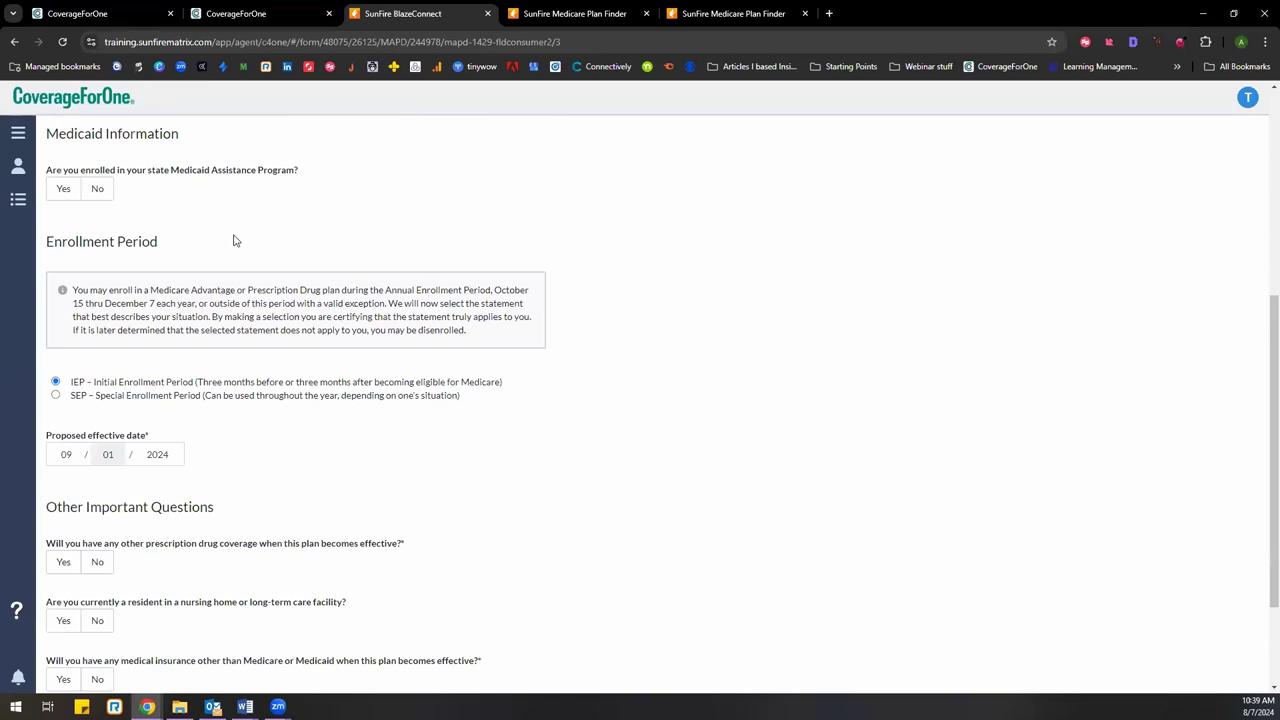
Reveal the Medicaid number field by answering Yes to state Medicaid enrollment, and change the answer to No
{"action": "left_click", "coordinate": [63, 188]}
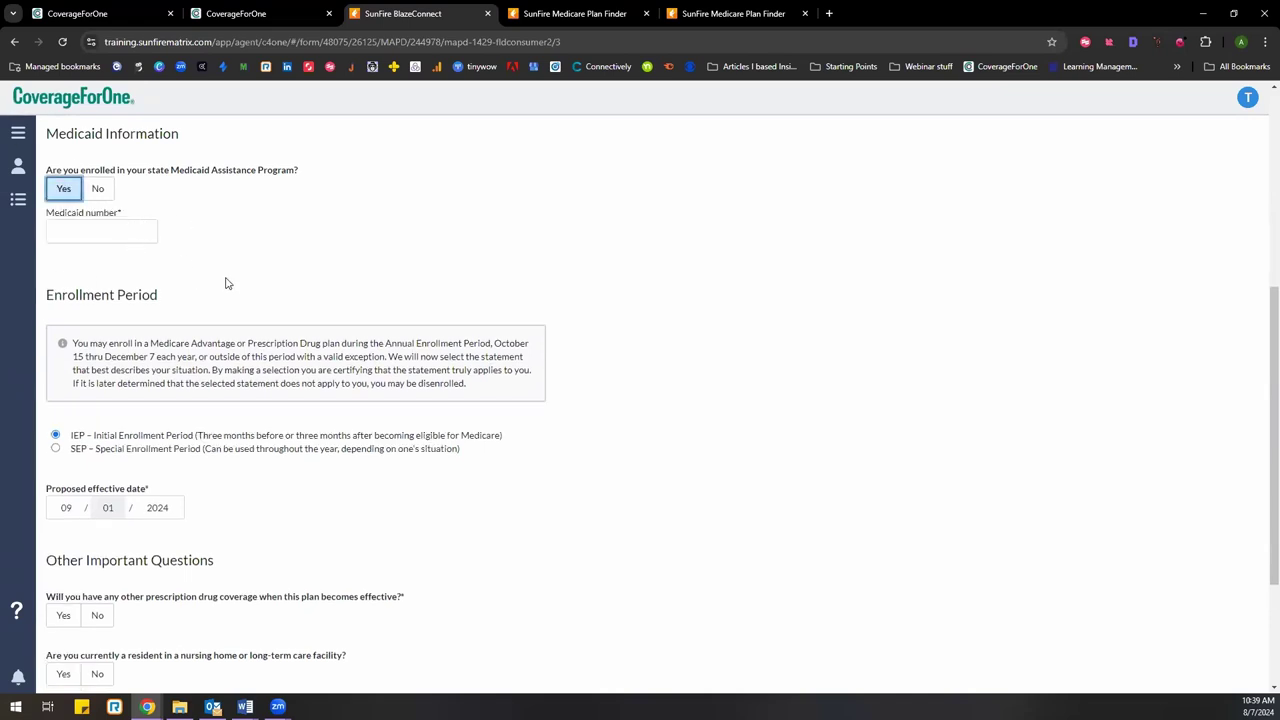
{"action": "left_click", "coordinate": [96, 188]}
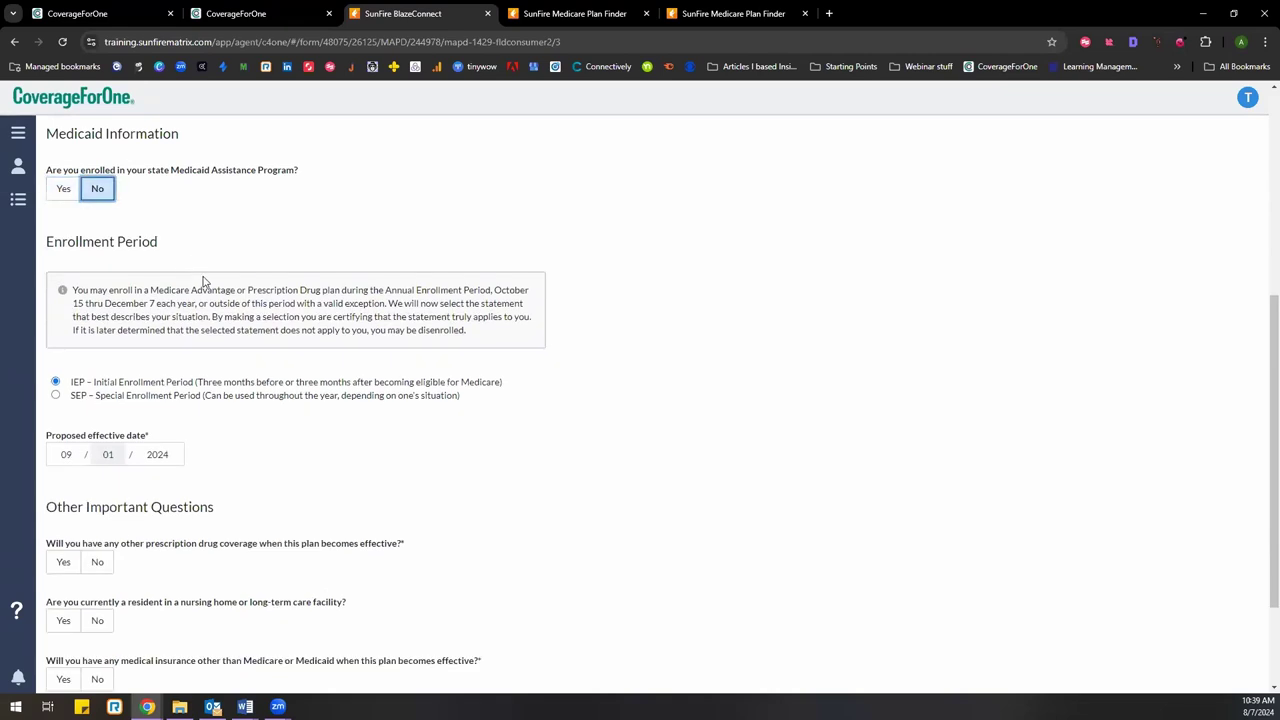
Change the enrollment period to SEP – Special Enrollment Period and look through its list of qualifying reasons
{"action": "scroll", "coordinate": [166, 384], "scroll_direction": "down", "scroll_amount": 1}
{"action": "scroll", "coordinate": [166, 384], "scroll_direction": "down", "scroll_amount": 1}
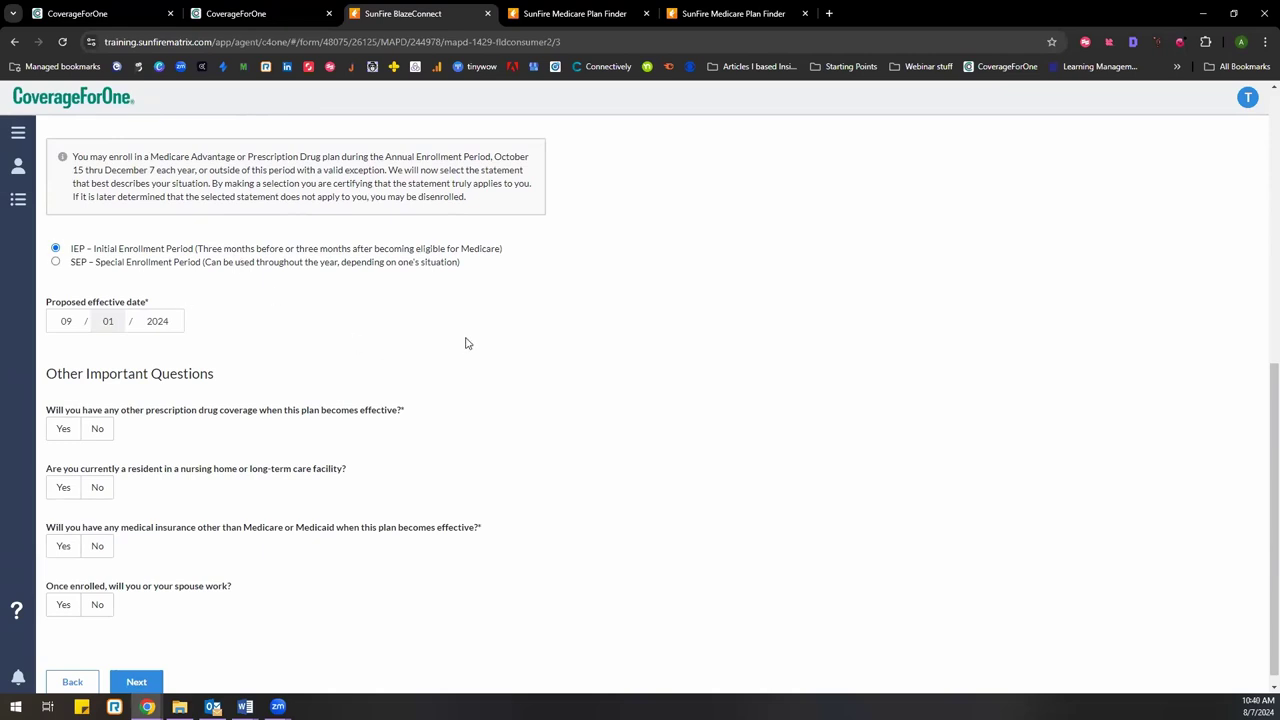
{"action": "left_click", "coordinate": [110, 262]}
{"action": "scroll", "coordinate": [240, 385], "scroll_direction": "down", "scroll_amount": 2}
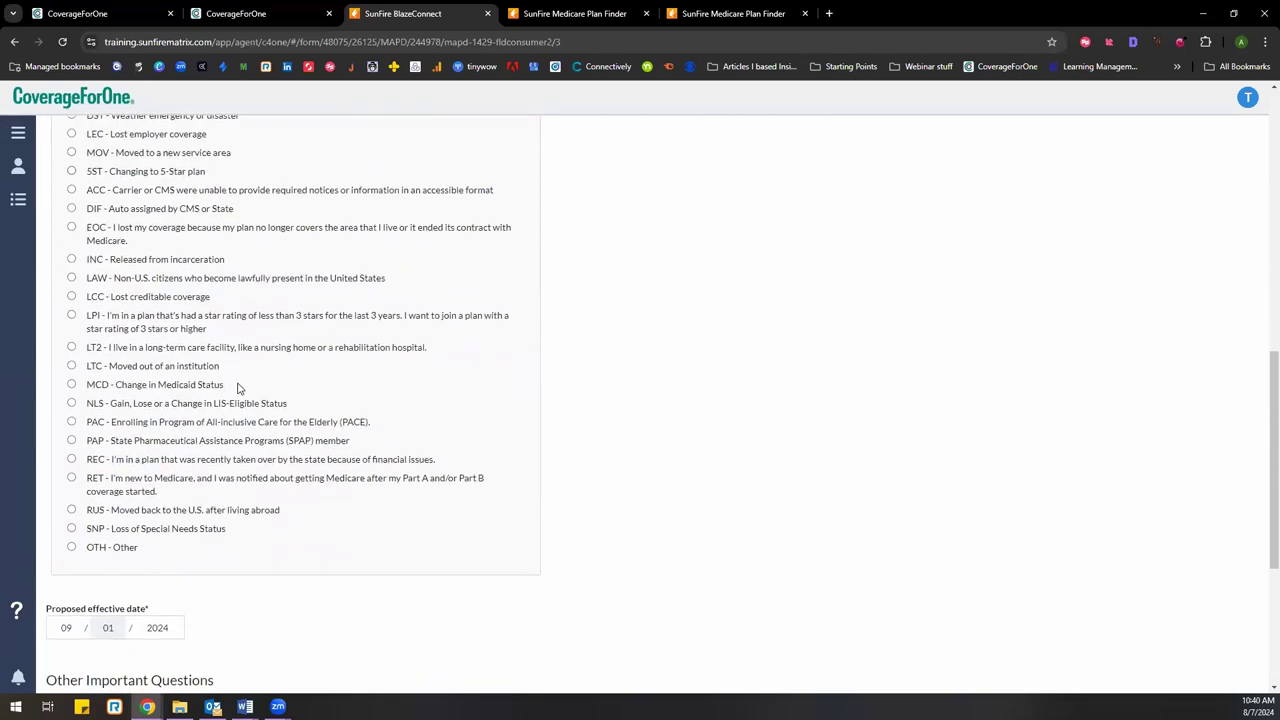
{"action": "scroll", "coordinate": [250, 428], "scroll_direction": "up", "scroll_amount": 1}
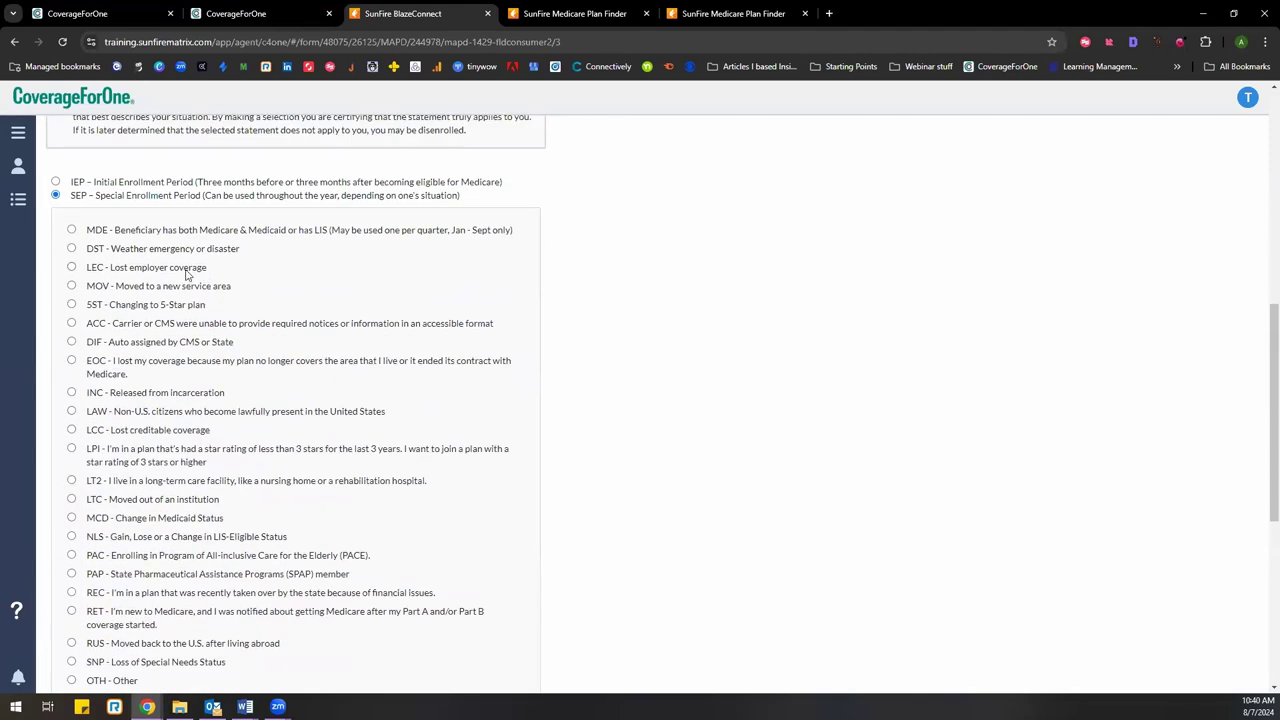
{"action": "scroll", "coordinate": [190, 470], "scroll_direction": "down", "scroll_amount": 1}
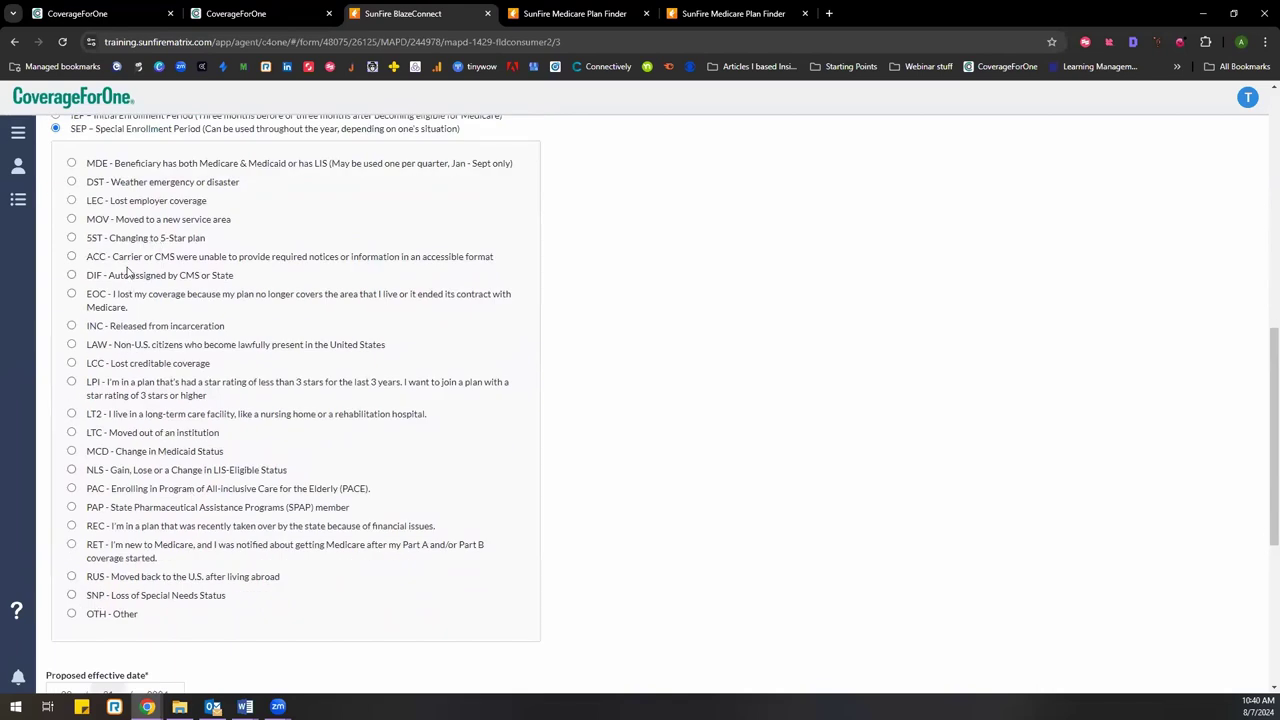
Choose LEC - Lost employer coverage as the special enrollment reason and set the SEP date to 08/07/2024
{"action": "left_click", "coordinate": [181, 204]}
{"action": "left_click", "coordinate": [114, 232]}
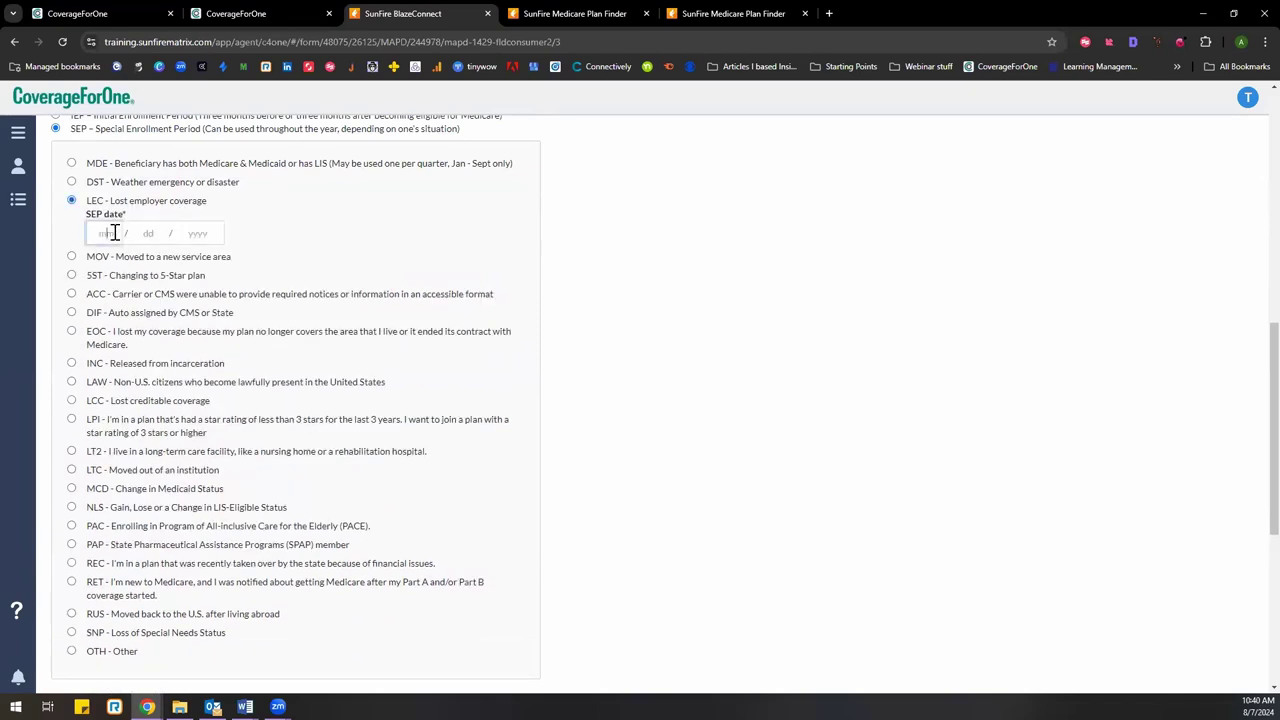
{"action": "type", "text": "08 / "}
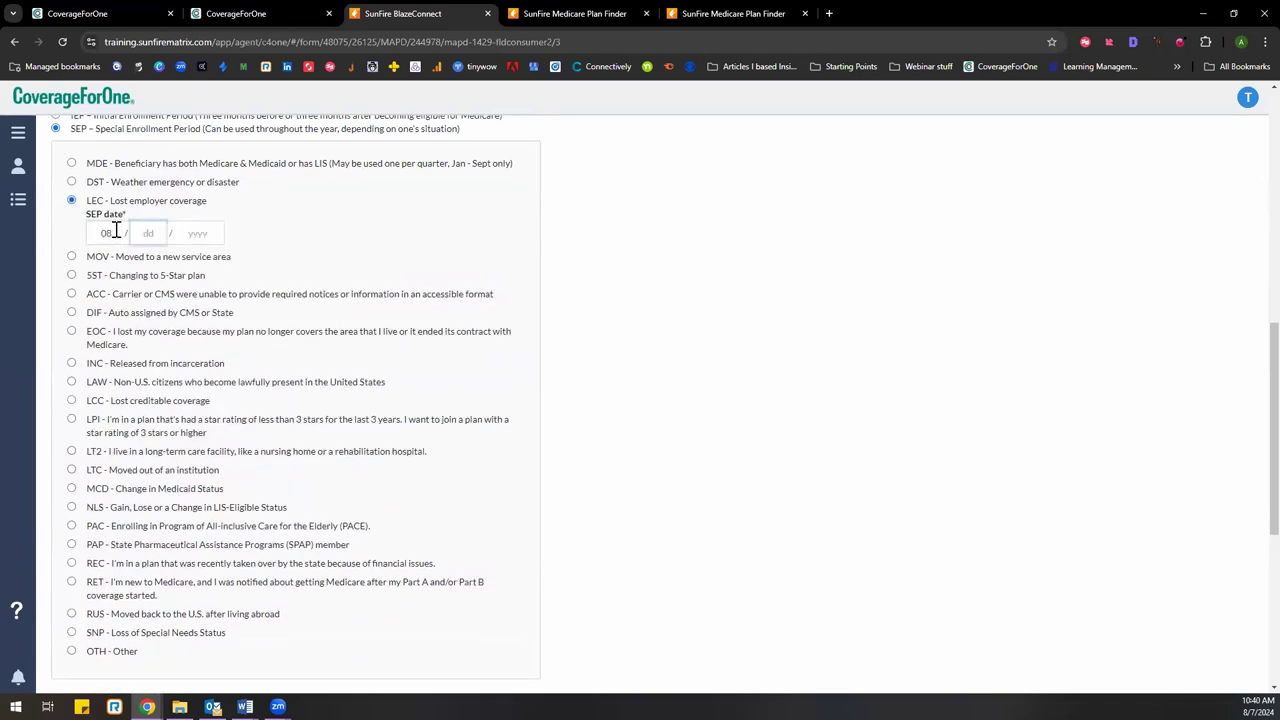
{"action": "type", "text": "07 / "}
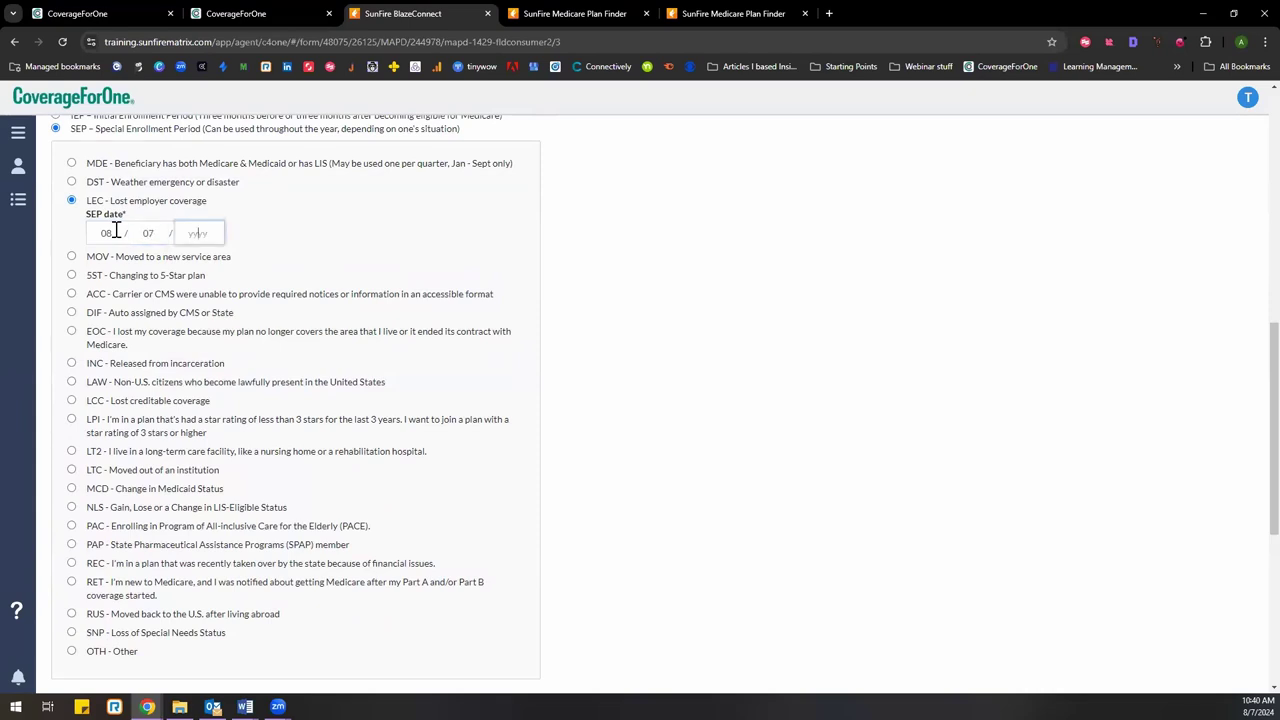
{"action": "type", "text": "2024"}
{"action": "left_click", "coordinate": [722, 391]}
Answer No to all four questions under Other Important Questions and continue to the plan details
{"action": "scroll", "coordinate": [565, 442], "scroll_direction": "down", "scroll_amount": 1}
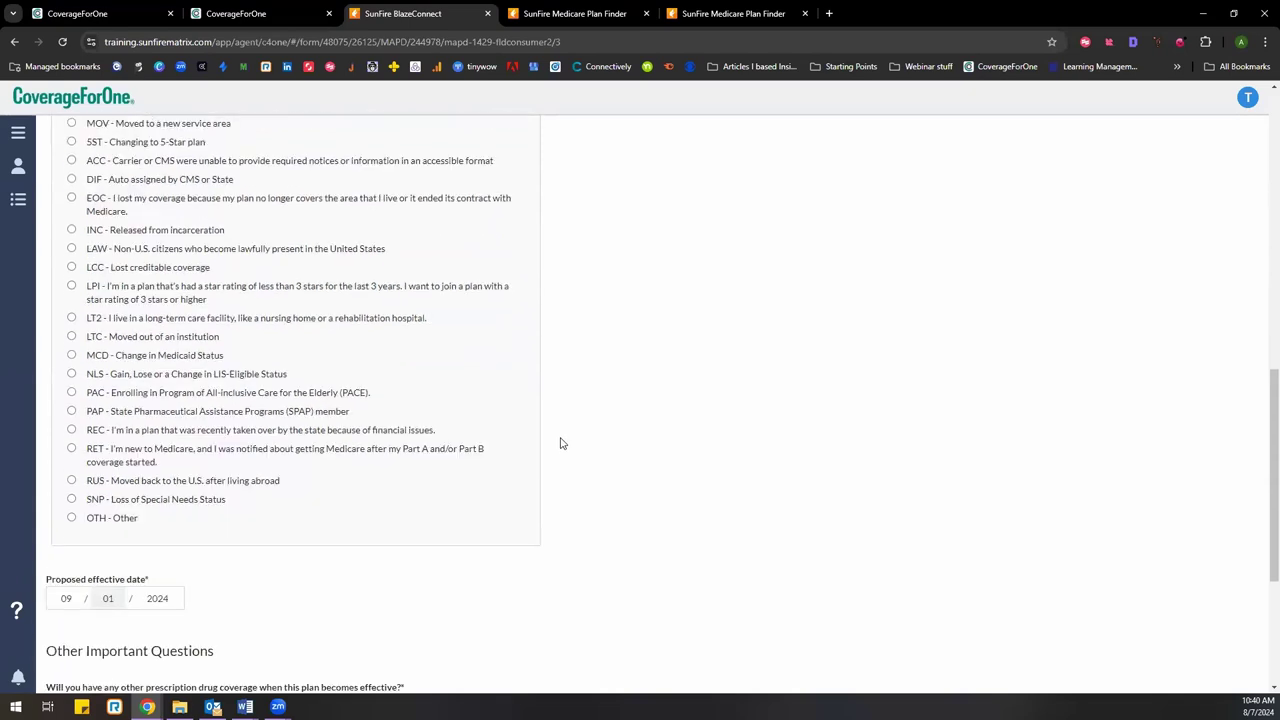
{"action": "scroll", "coordinate": [300, 535], "scroll_direction": "down", "scroll_amount": 1}
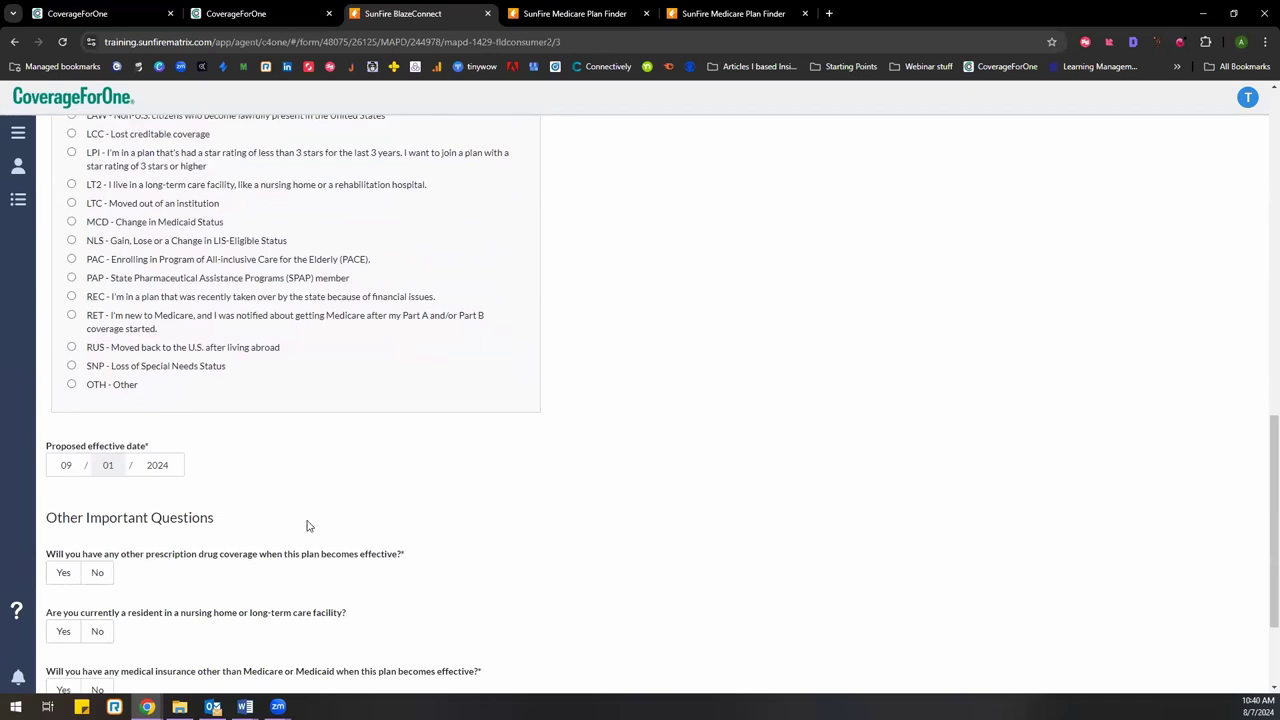
{"action": "scroll", "coordinate": [308, 526], "scroll_direction": "down", "scroll_amount": 1}
{"action": "scroll", "coordinate": [308, 526], "scroll_direction": "down", "scroll_amount": 1}
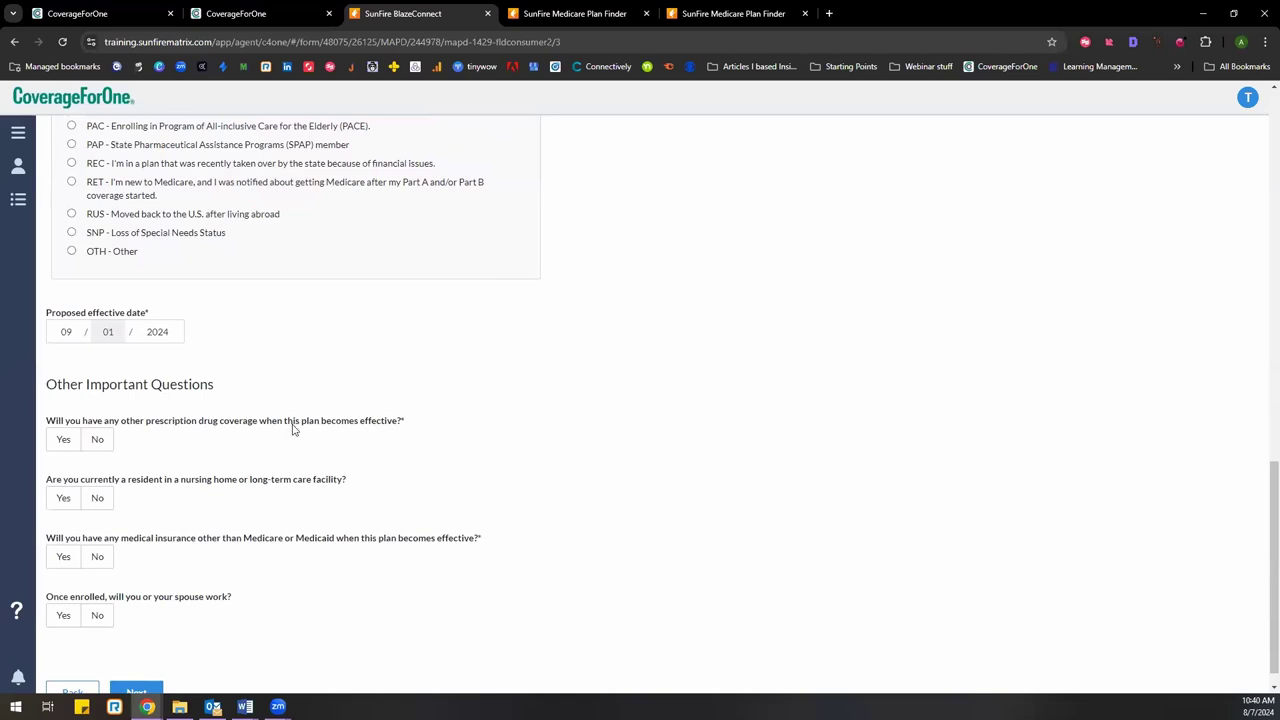
{"action": "left_click", "coordinate": [98, 440]}
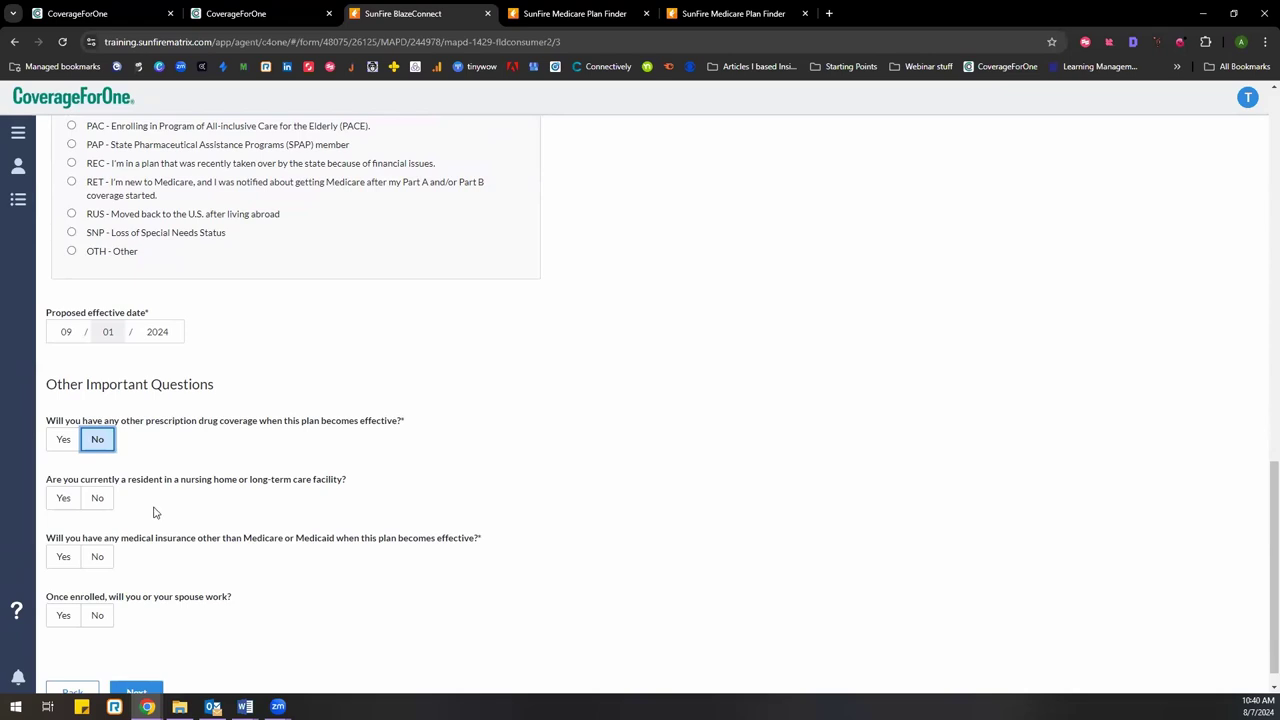
{"action": "left_click", "coordinate": [97, 498]}
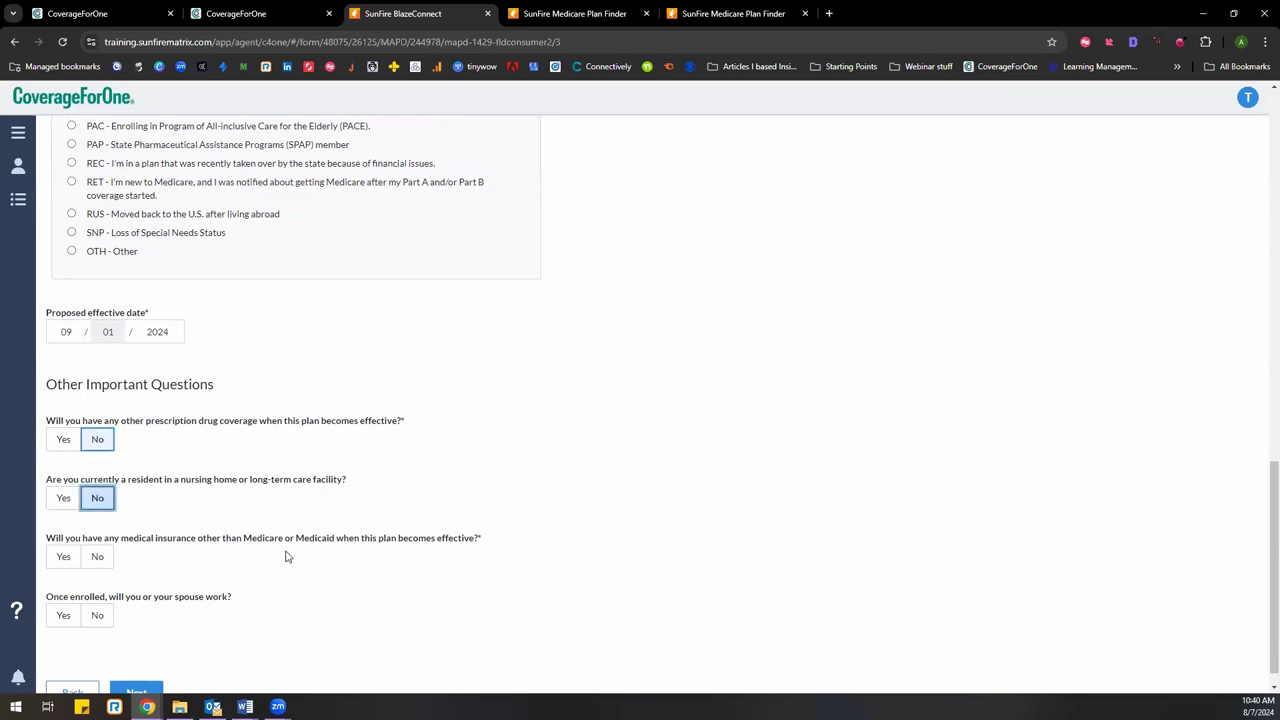
{"action": "left_click", "coordinate": [98, 557]}
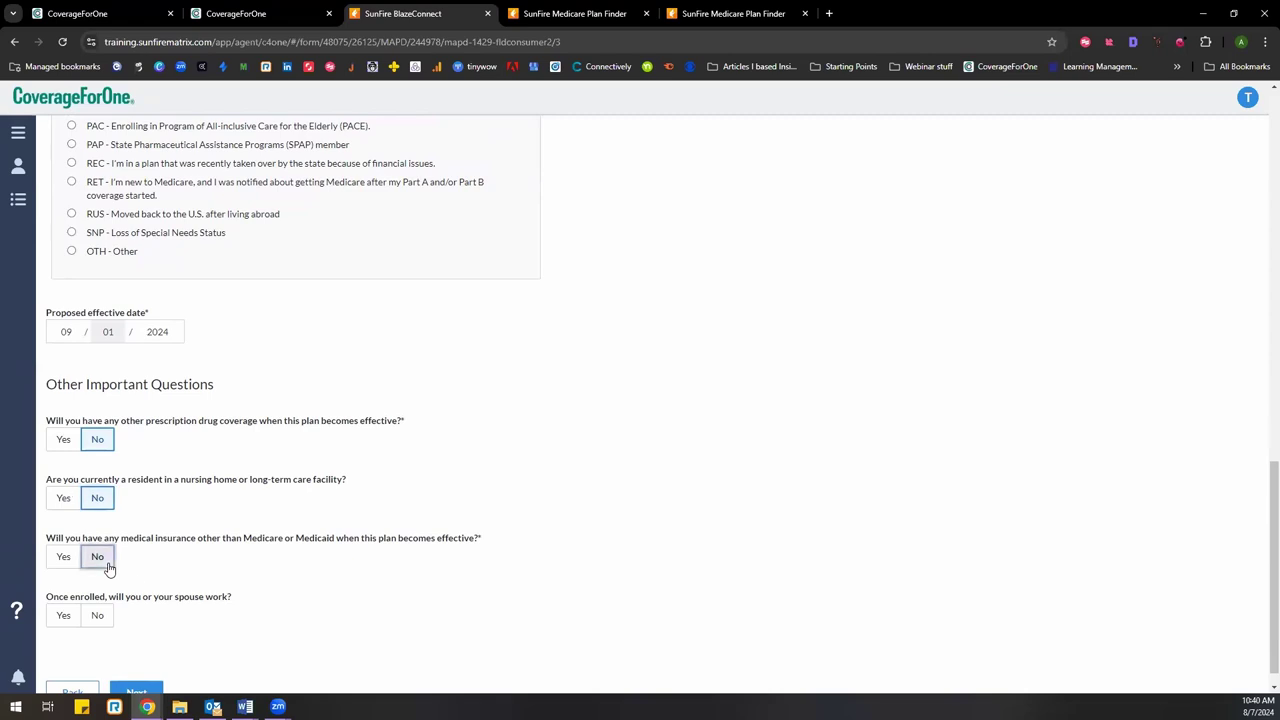
{"action": "scroll", "coordinate": [172, 627], "scroll_direction": "down", "scroll_amount": 1}
{"action": "left_click", "coordinate": [97, 592]}
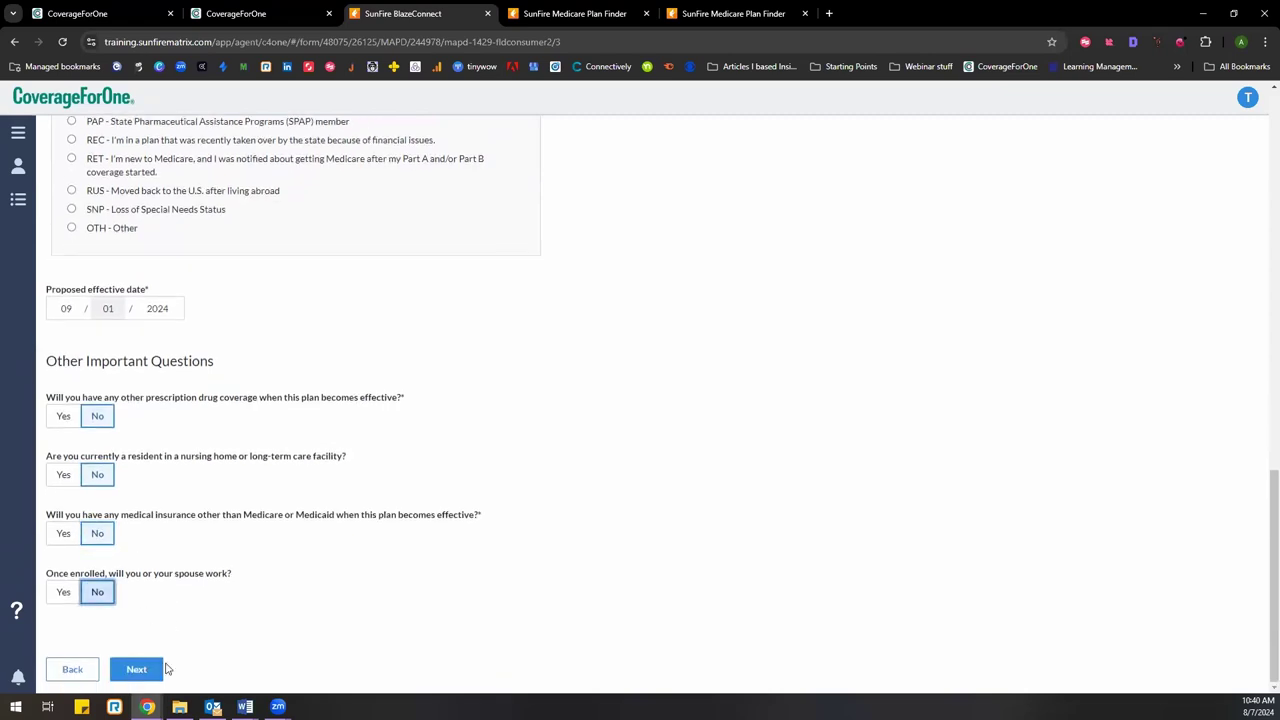
{"action": "left_click", "coordinate": [156, 669]}
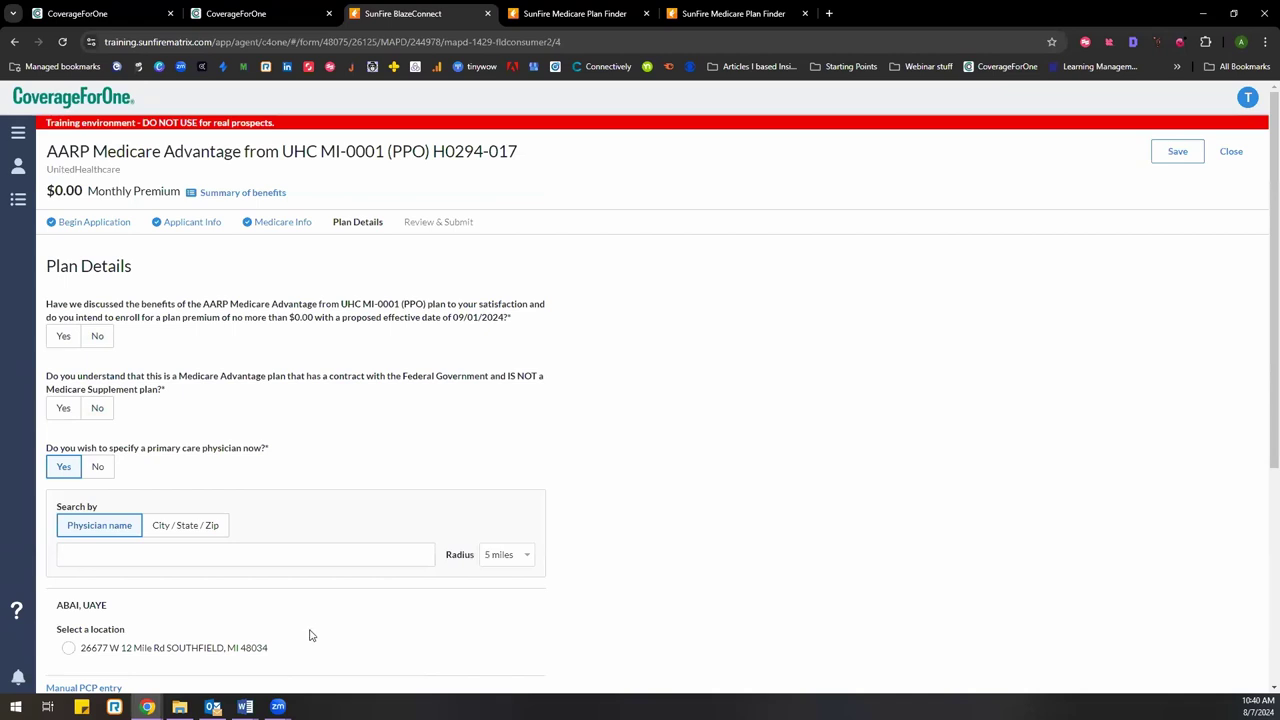
Select the listed primary care physician's office location and answer Yes to being a current patient of this provider
{"action": "scroll", "coordinate": [310, 634], "scroll_direction": "down", "scroll_amount": 1}
{"action": "left_click", "coordinate": [127, 486]}
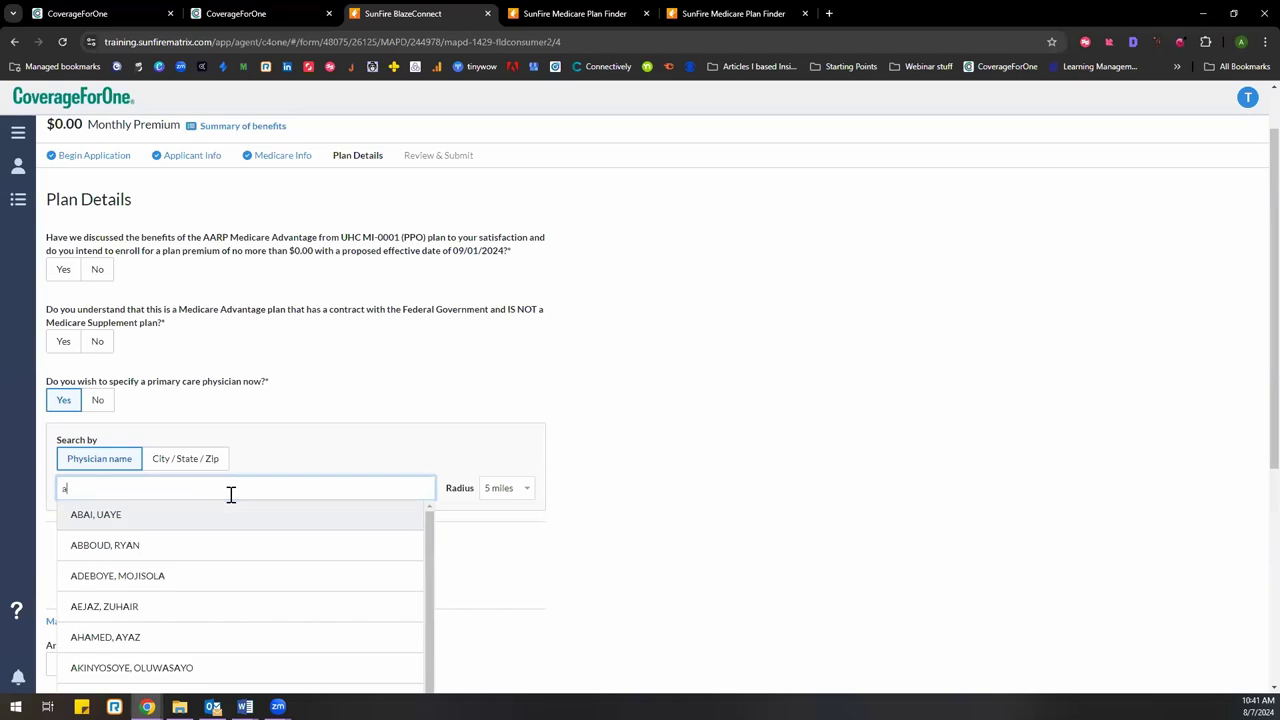
{"action": "key", "text": "BackSpace"}
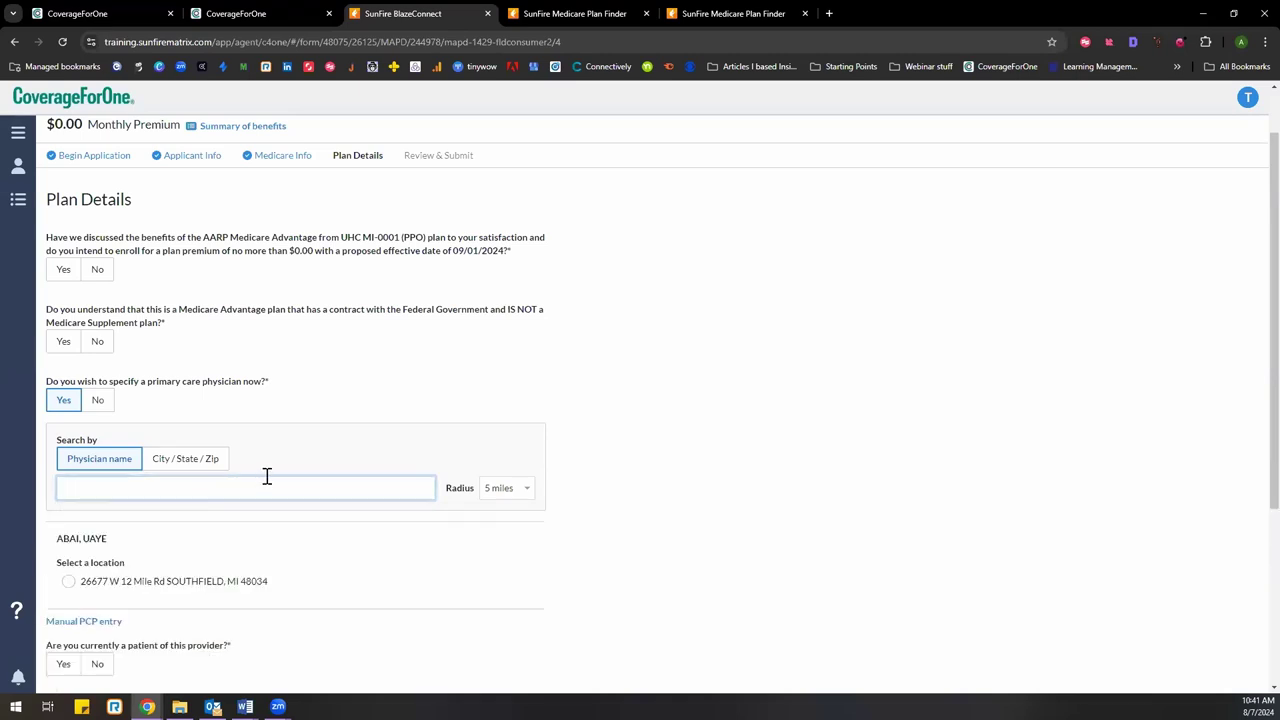
{"action": "left_click", "coordinate": [68, 581]}
{"action": "scroll", "coordinate": [257, 573], "scroll_direction": "down", "scroll_amount": 1}
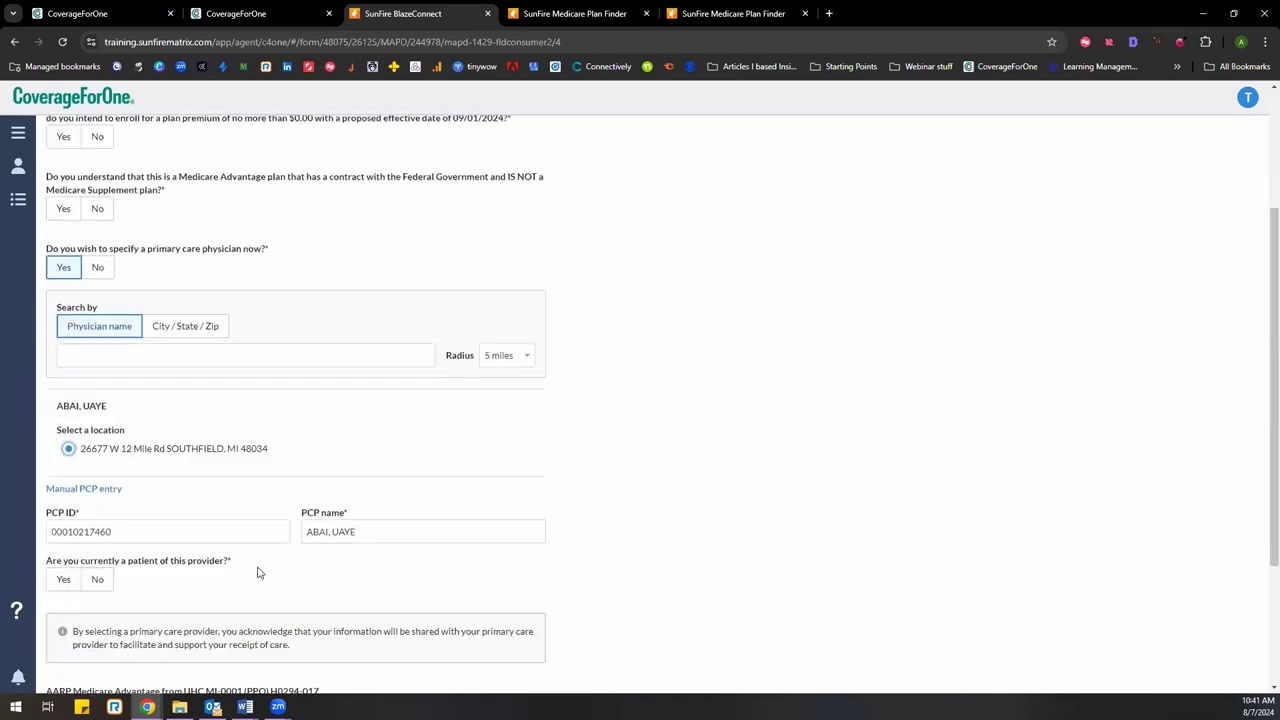
{"action": "scroll", "coordinate": [260, 568], "scroll_direction": "down", "scroll_amount": 1}
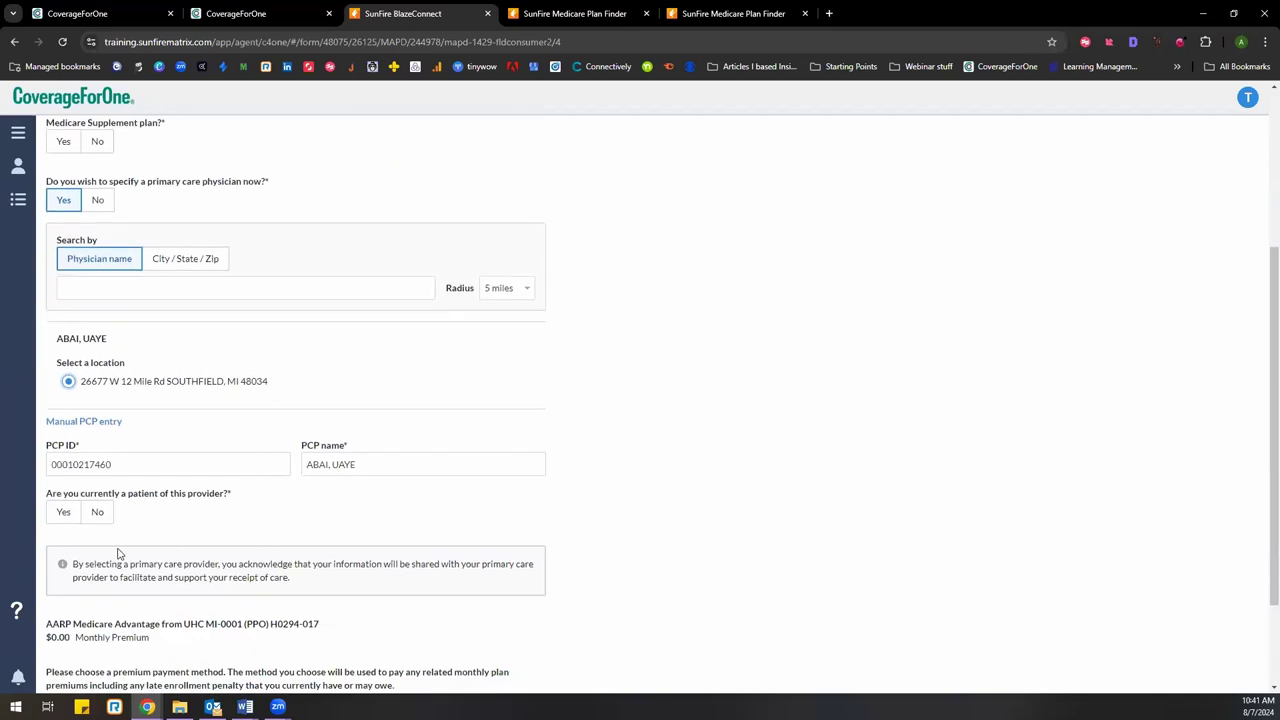
{"action": "left_click", "coordinate": [64, 514]}
Answer Yes to having discussed the plan benefits and to understanding that this is not a Medicare Supplement plan
{"action": "scroll", "coordinate": [166, 525], "scroll_direction": "up", "scroll_amount": 2}
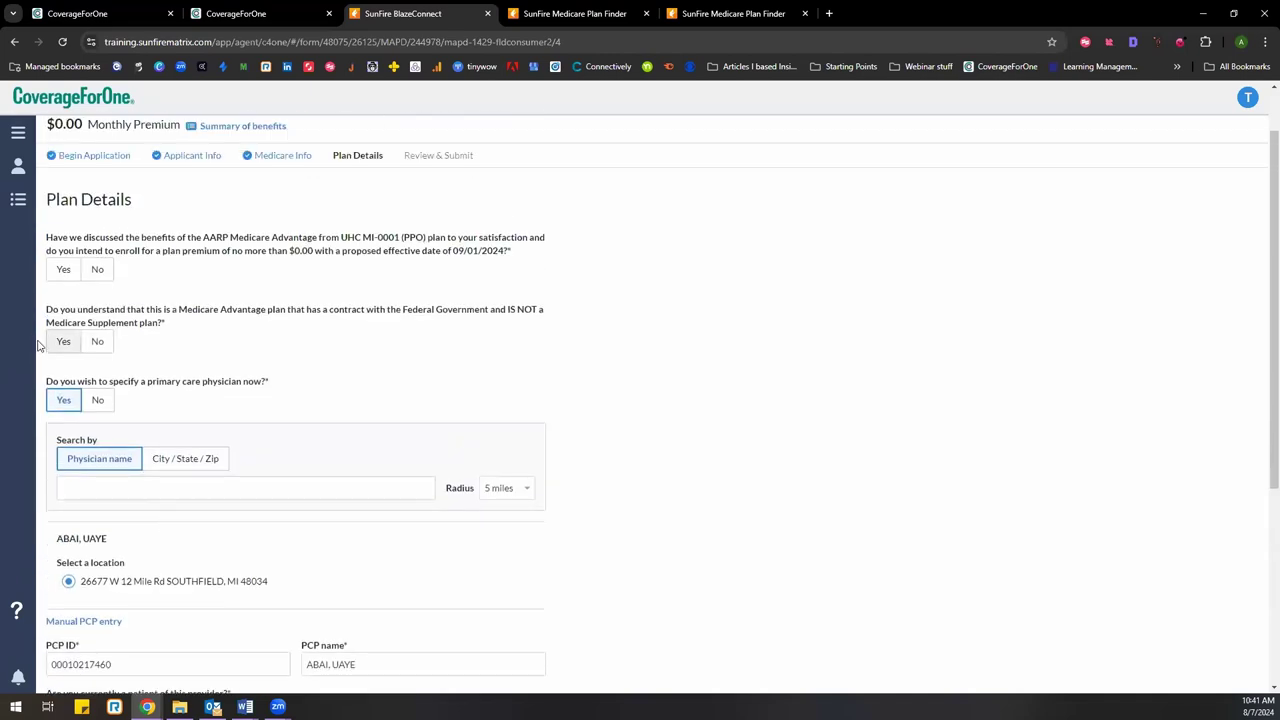
{"action": "left_click", "coordinate": [63, 270]}
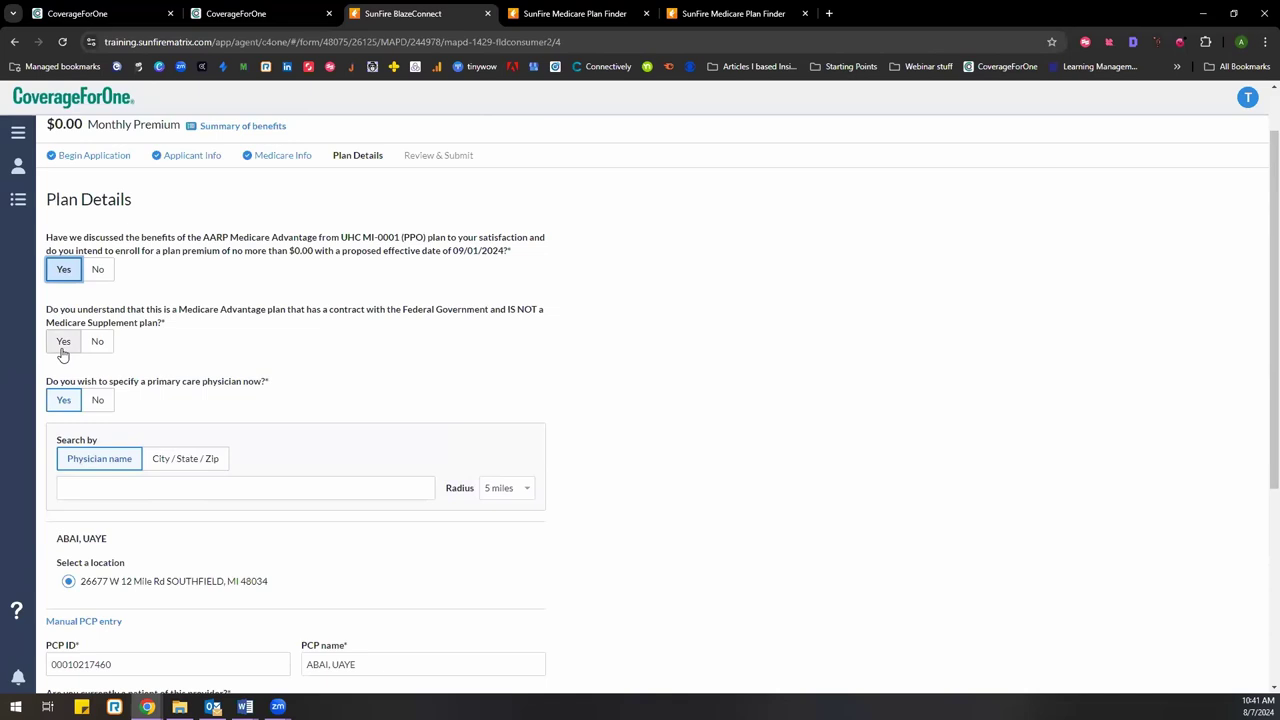
{"action": "left_click", "coordinate": [62, 344]}
Set the premium payment option to Social Security Check withholding and continue to the review page
{"action": "scroll", "coordinate": [231, 366], "scroll_direction": "down", "scroll_amount": 3}
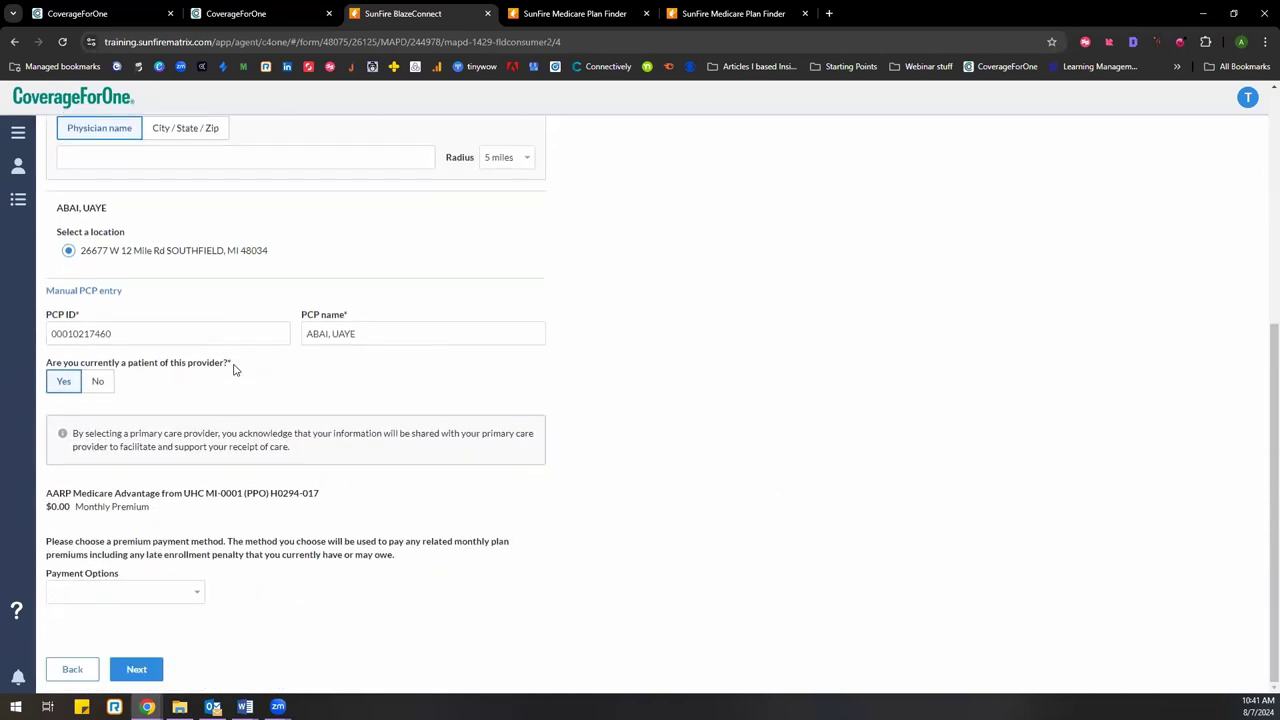
{"action": "left_click", "coordinate": [187, 598]}
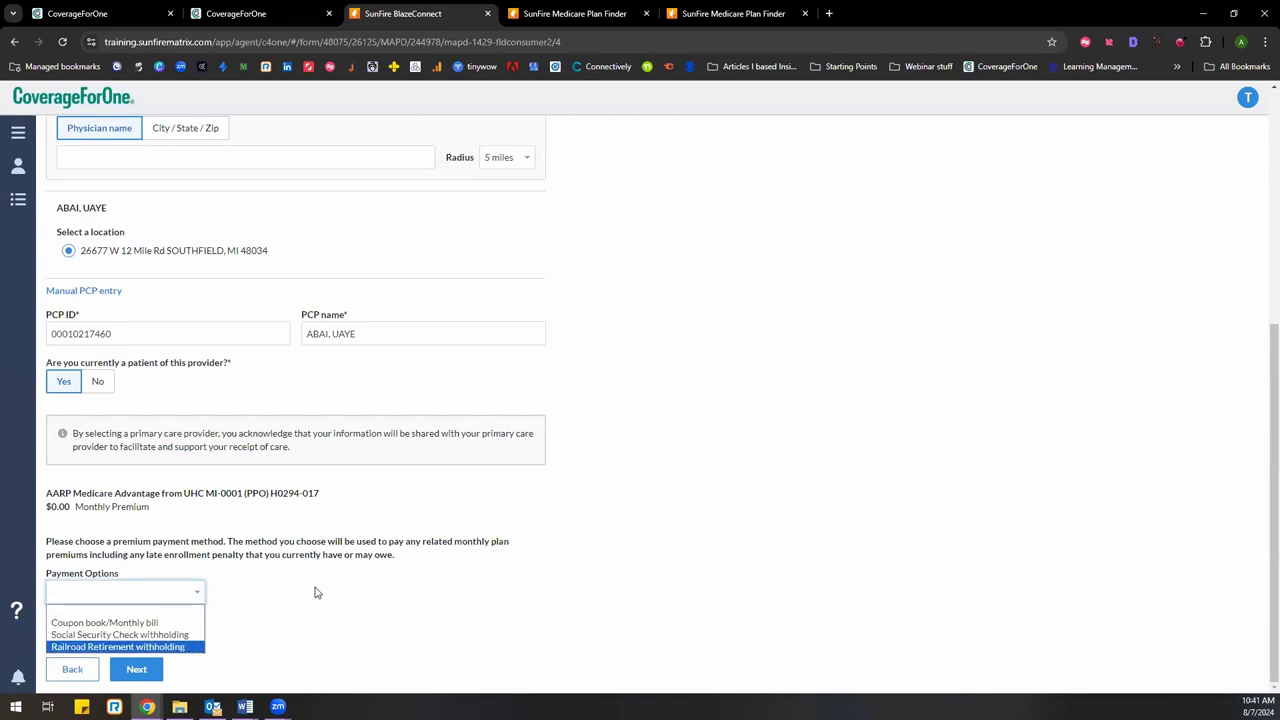
{"action": "left_click", "coordinate": [182, 635]}
{"action": "scroll", "coordinate": [345, 616], "scroll_direction": "down", "scroll_amount": 1}
{"action": "scroll", "coordinate": [345, 616], "scroll_direction": "down", "scroll_amount": 1}
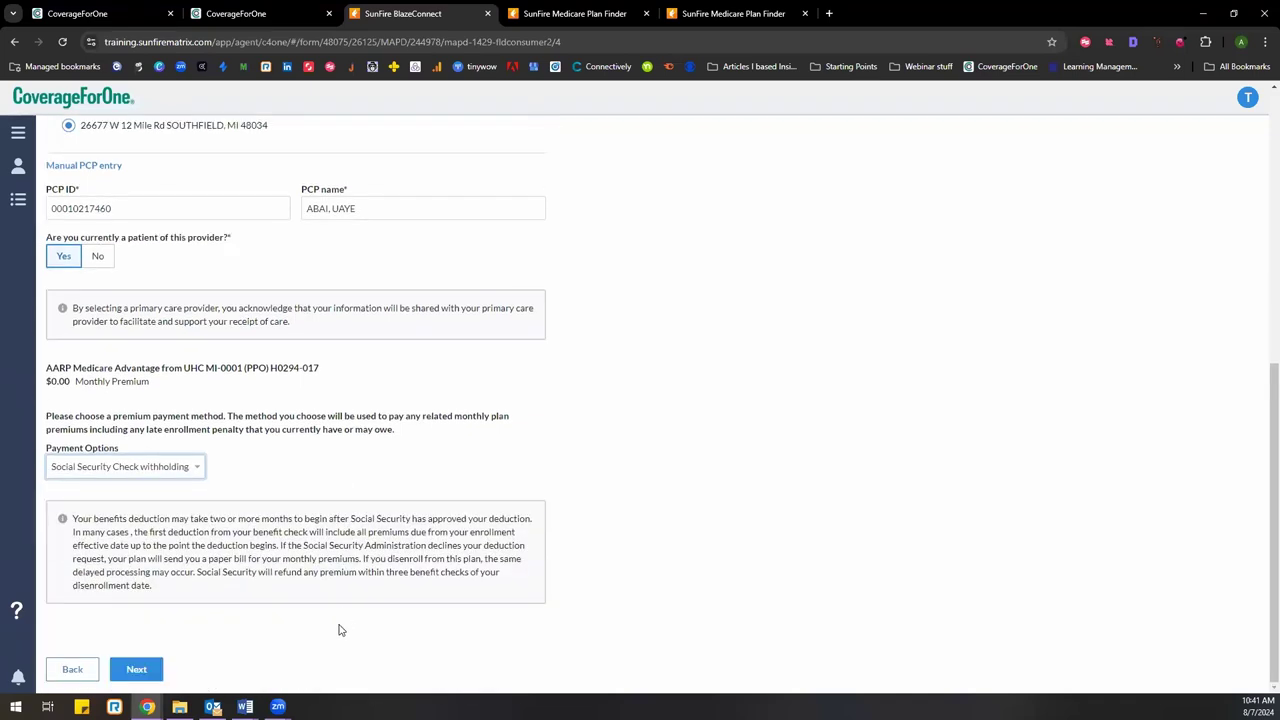
{"action": "left_click", "coordinate": [140, 667]}
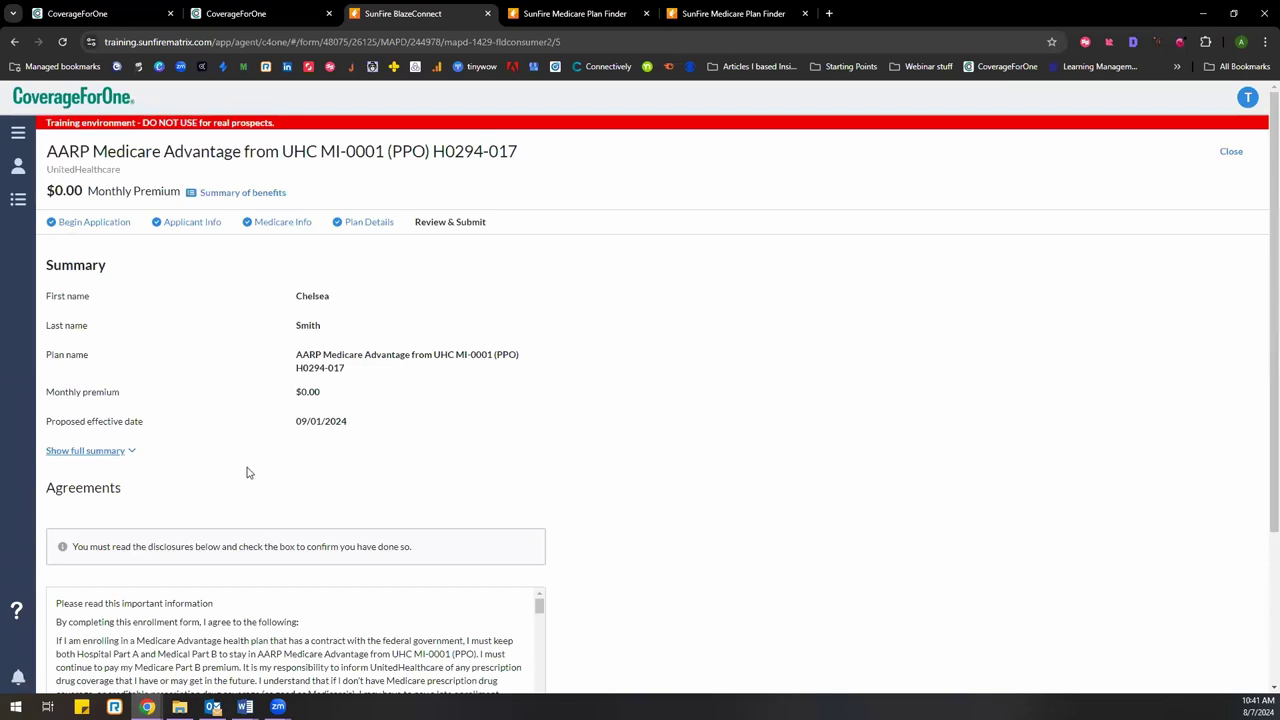
Read through the summary and the agreement disclosures, and acknowledge having read and understood the application
{"action": "scroll", "coordinate": [249, 473], "scroll_direction": "down", "scroll_amount": 2}
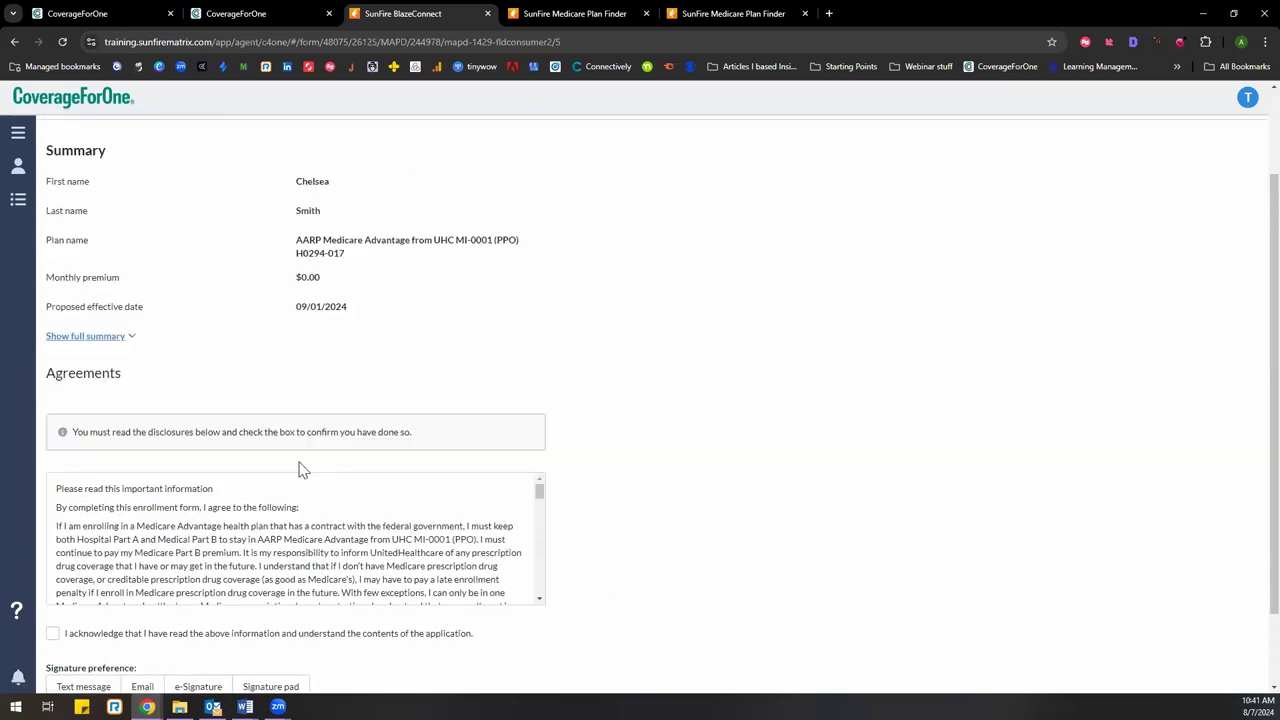
{"action": "scroll", "coordinate": [303, 470], "scroll_direction": "up", "scroll_amount": 1}
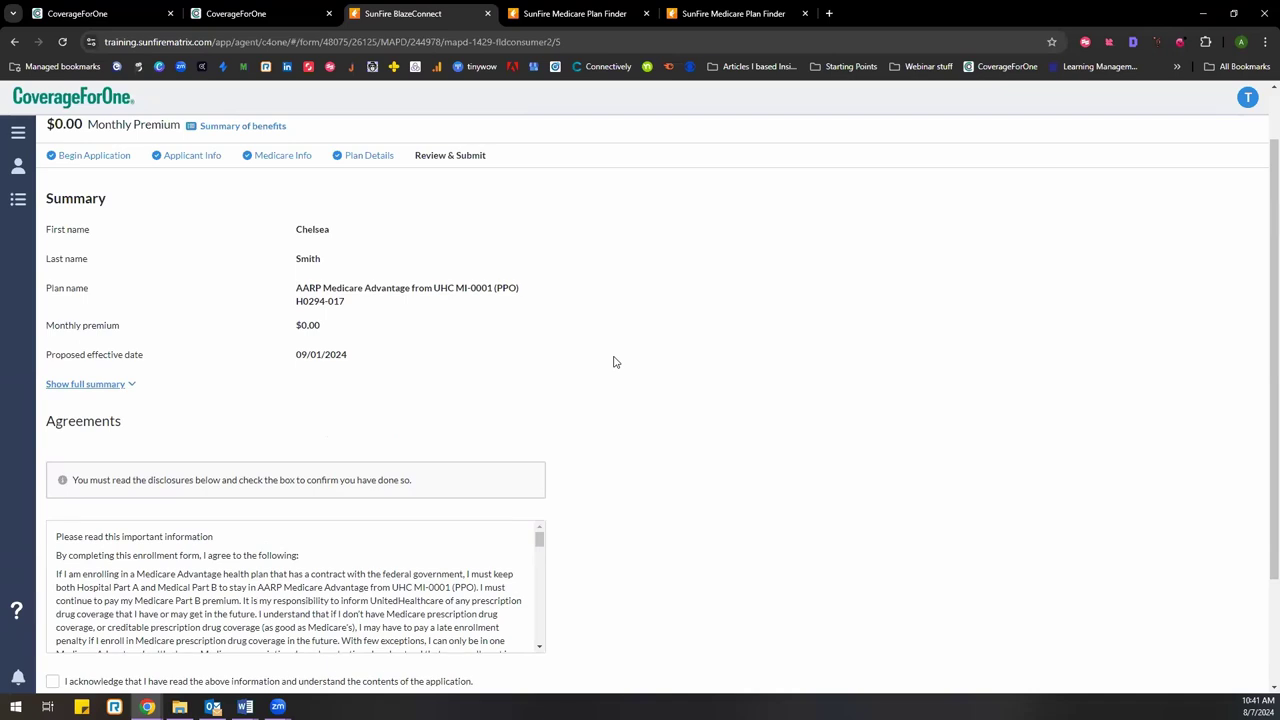
{"action": "scroll", "coordinate": [332, 600], "scroll_direction": "down", "scroll_amount": 1}
{"action": "scroll", "coordinate": [305, 598], "scroll_direction": "down", "scroll_amount": 8}
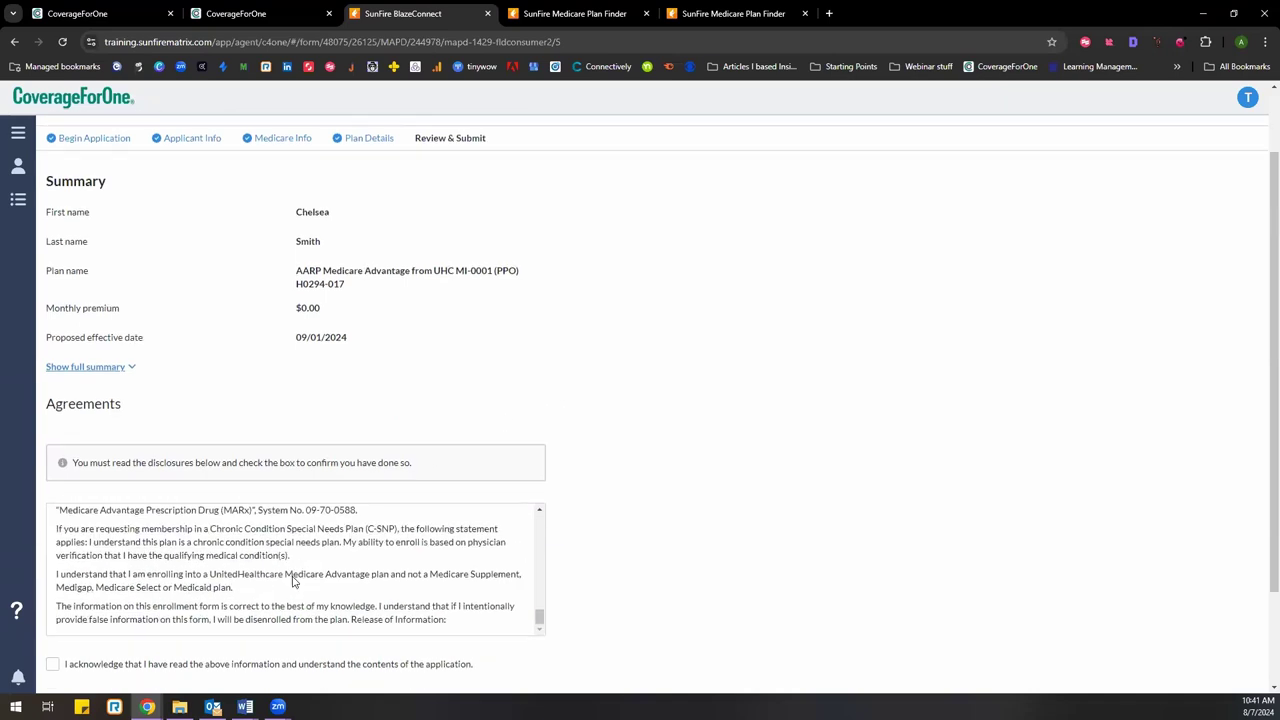
{"action": "left_click", "coordinate": [53, 538]}
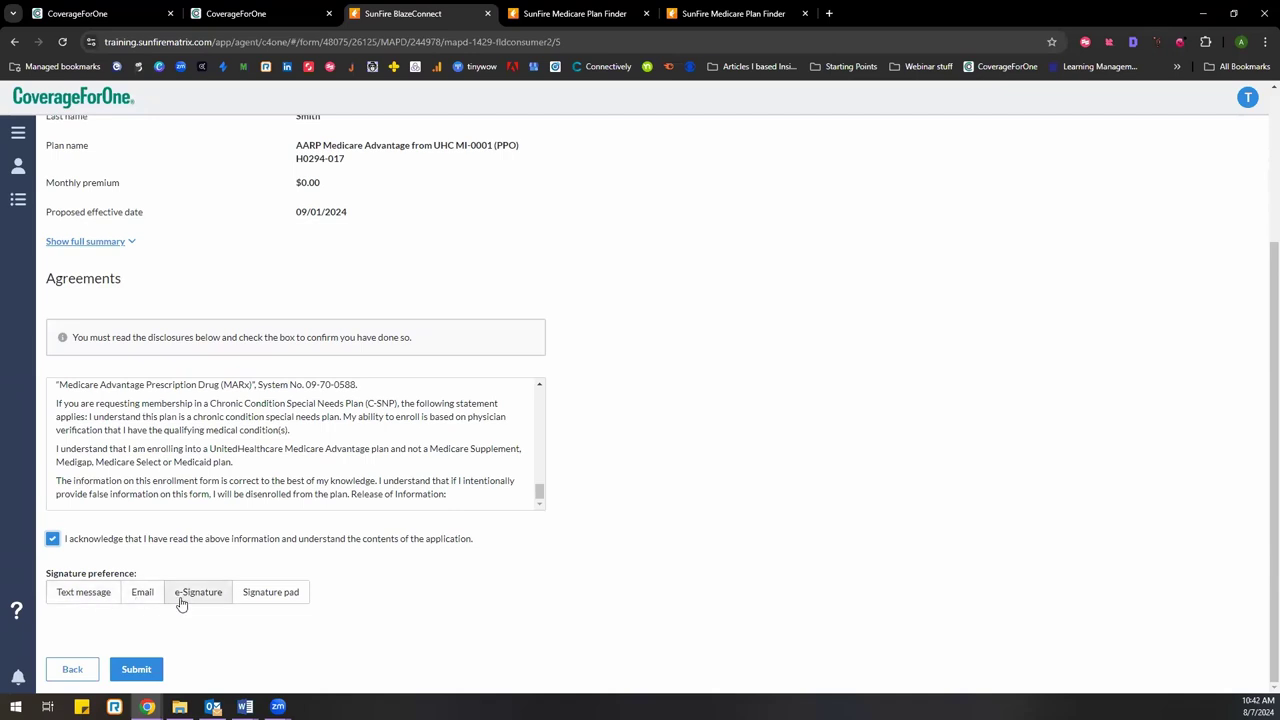
Choose the signature pad as signature preference, sign by hand, save the signature, and submit the application
{"action": "left_click", "coordinate": [268, 597]}
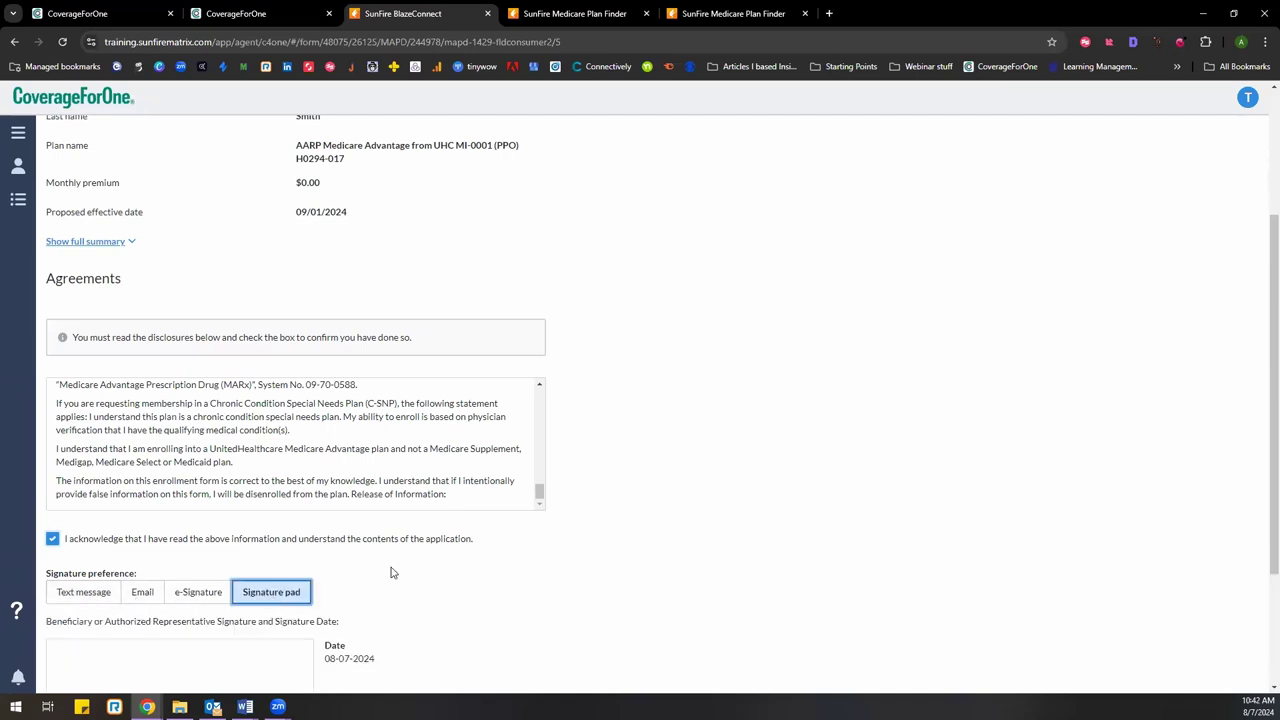
{"action": "scroll", "coordinate": [443, 557], "scroll_direction": "down", "scroll_amount": 2}
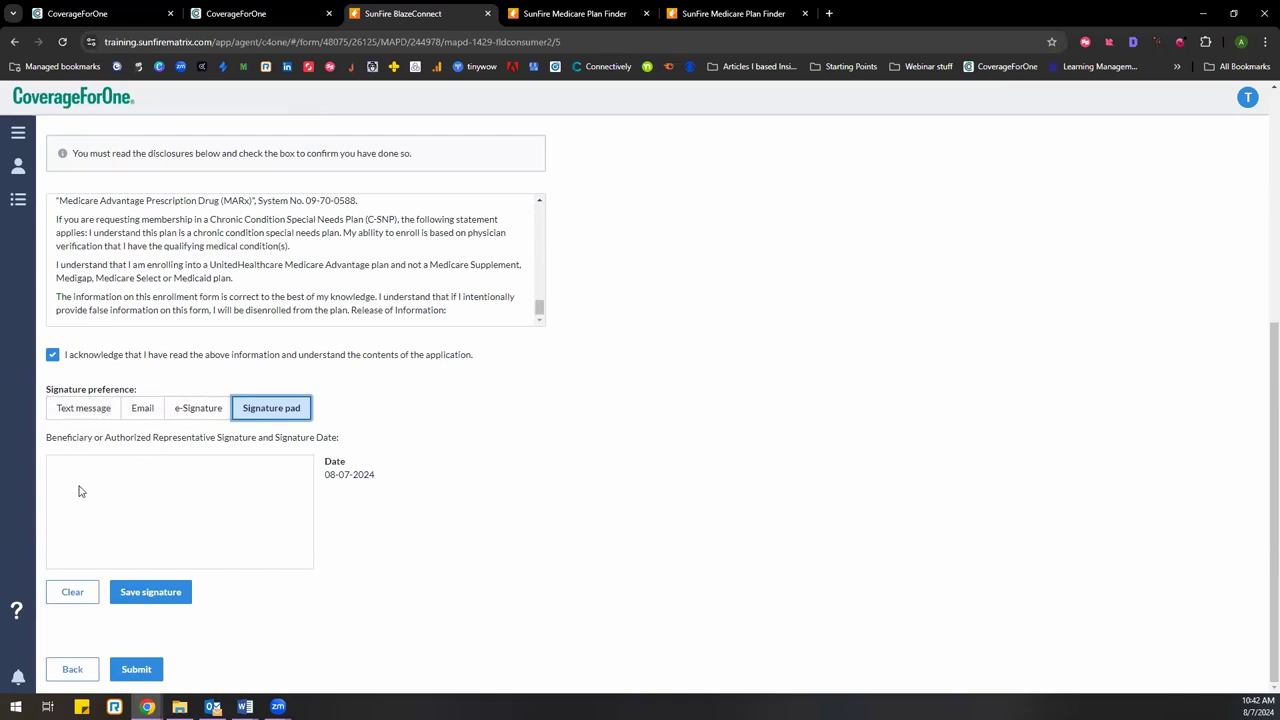
{"action": "mouse_move", "coordinate": [80, 484]}
{"action": "left_mouse_down"}
{"action": "mouse_move", "coordinate": [143, 523]}
{"action": "mouse_move", "coordinate": [211, 527]}
{"action": "mouse_move", "coordinate": [268, 508]}
{"action": "mouse_move", "coordinate": [292, 519]}
{"action": "left_mouse_up"}
{"action": "left_click", "coordinate": [120, 598]}
{"action": "left_click", "coordinate": [139, 669]}
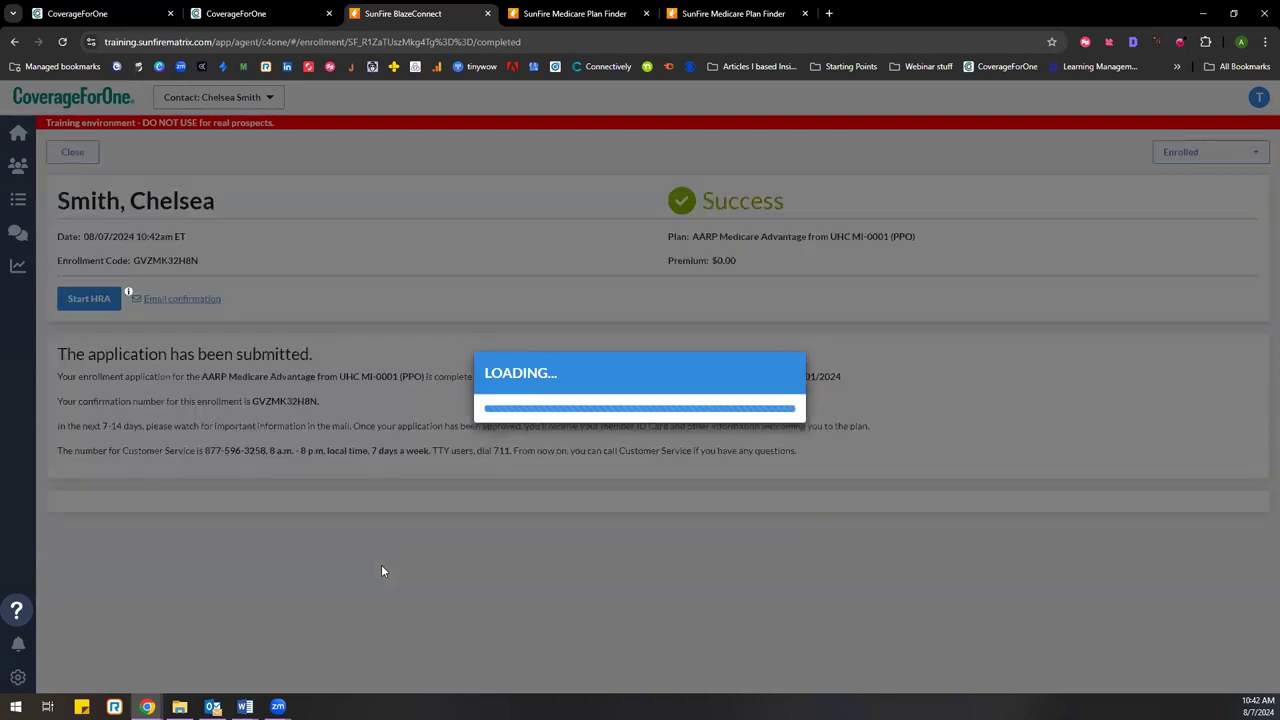
Examine the confirmation page of the submitted application, from the enrollment status to the application details and PDF option
{"action": "scroll", "coordinate": [374, 575], "scroll_direction": "down", "scroll_amount": 1}
{"action": "scroll", "coordinate": [374, 575], "scroll_direction": "down", "scroll_amount": 2}
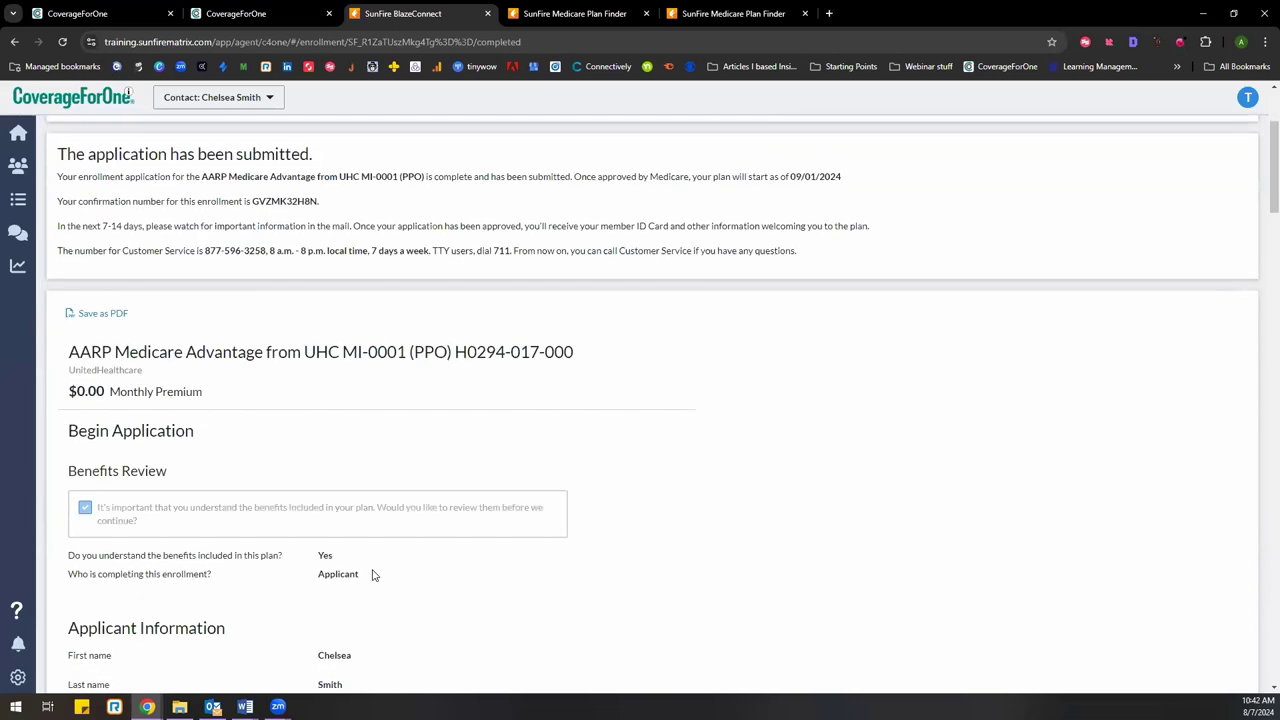
{"action": "scroll", "coordinate": [373, 572], "scroll_direction": "up", "scroll_amount": 3}
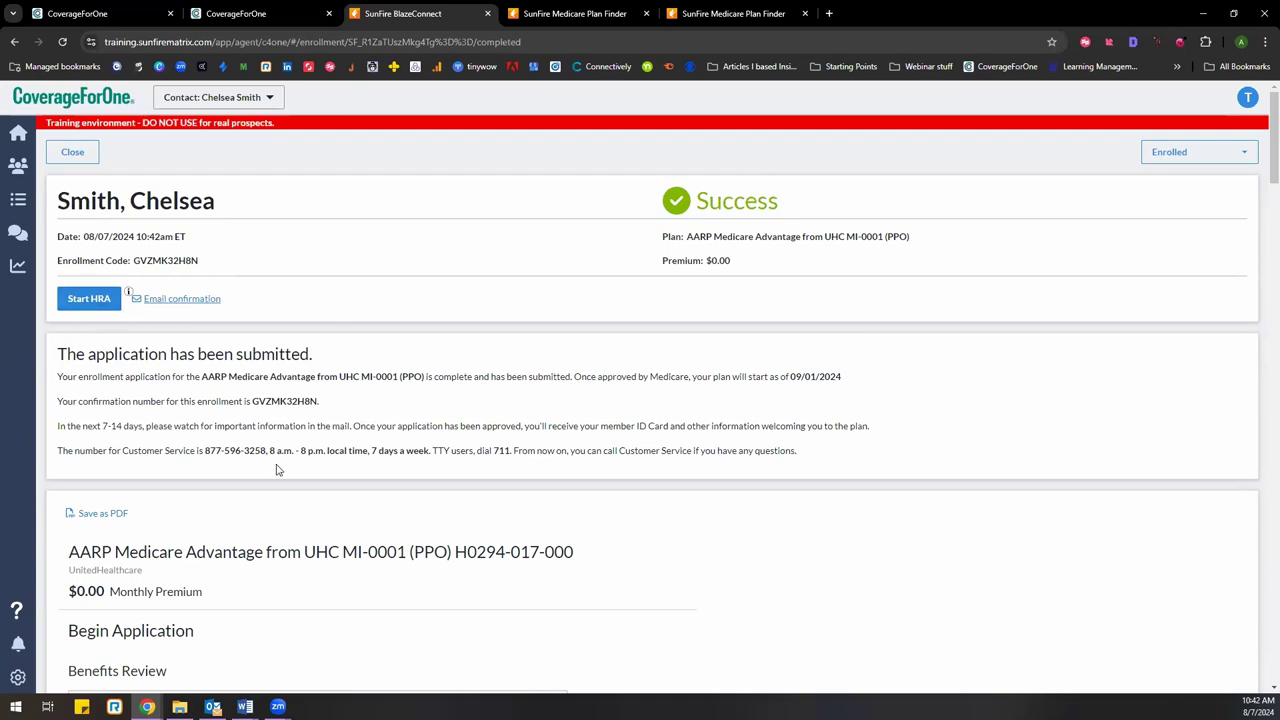
{"action": "scroll", "coordinate": [272, 462], "scroll_direction": "down", "scroll_amount": 3}
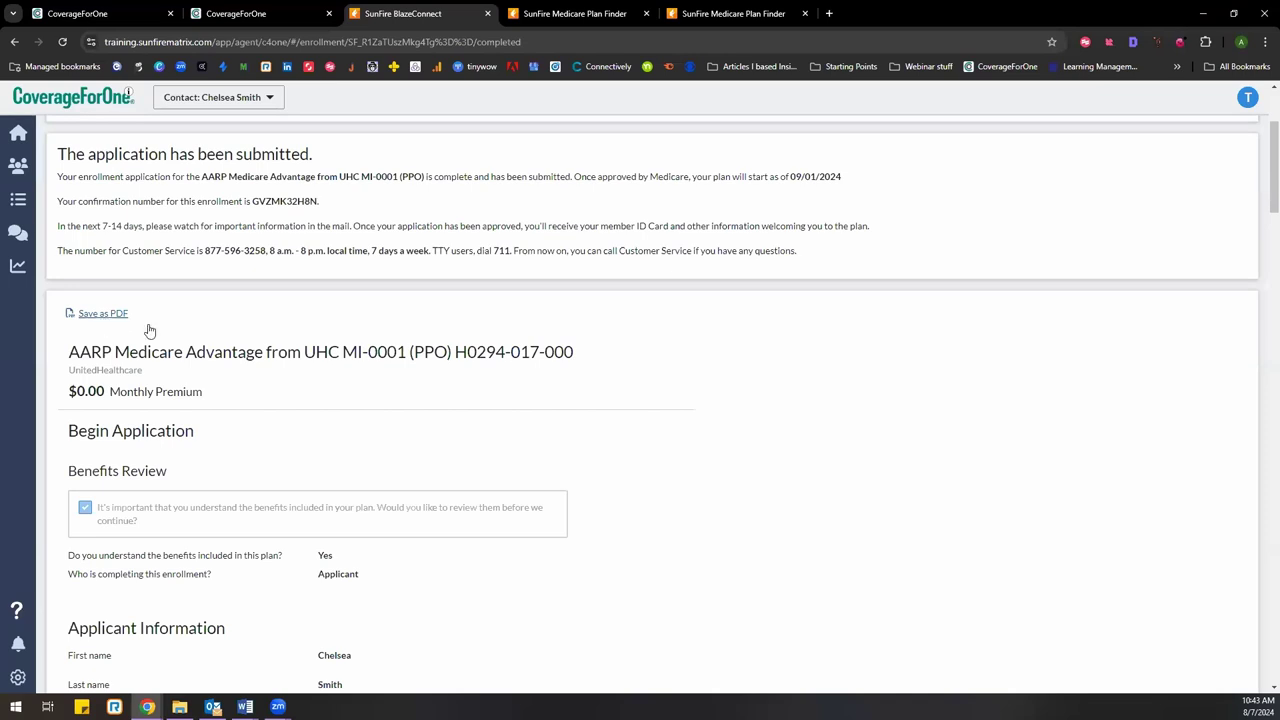
Read through the submitted application's details down to the agent information and signature, and close the confirmation page
{"action": "scroll", "coordinate": [363, 474], "scroll_direction": "down", "scroll_amount": 3}
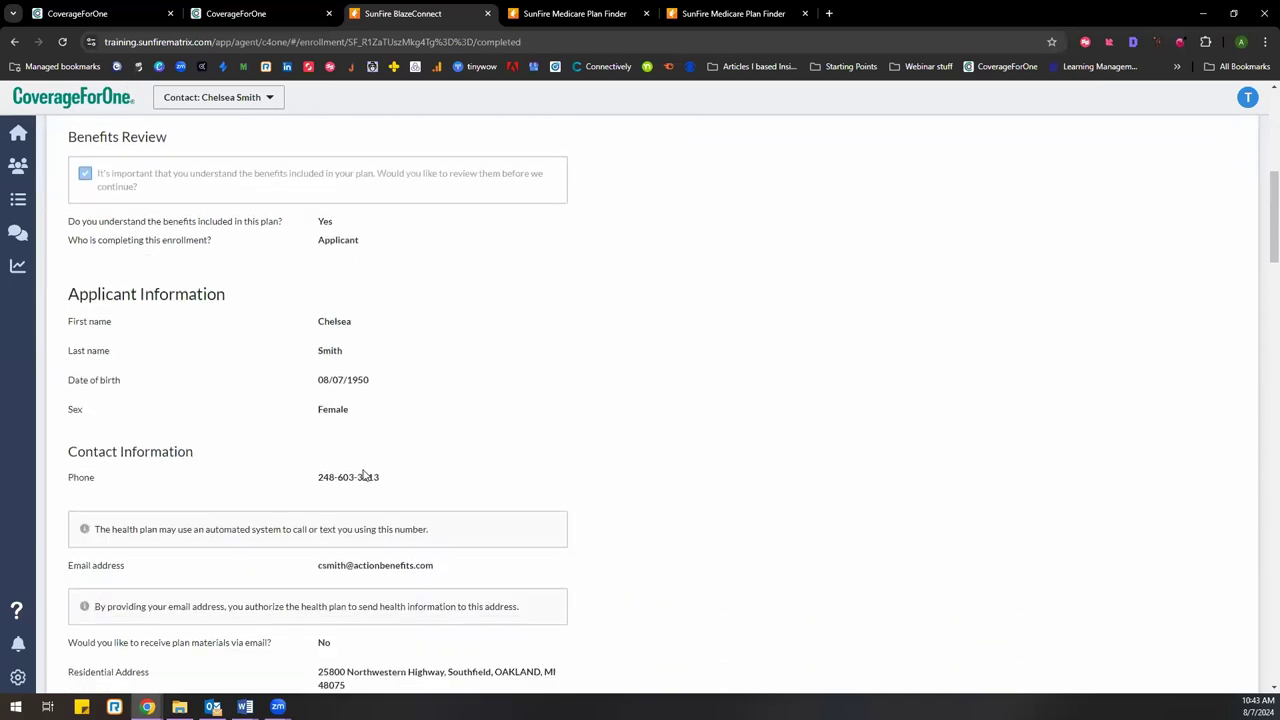
{"action": "scroll", "coordinate": [363, 474], "scroll_direction": "down", "scroll_amount": 2}
{"action": "scroll", "coordinate": [363, 474], "scroll_direction": "down", "scroll_amount": 5}
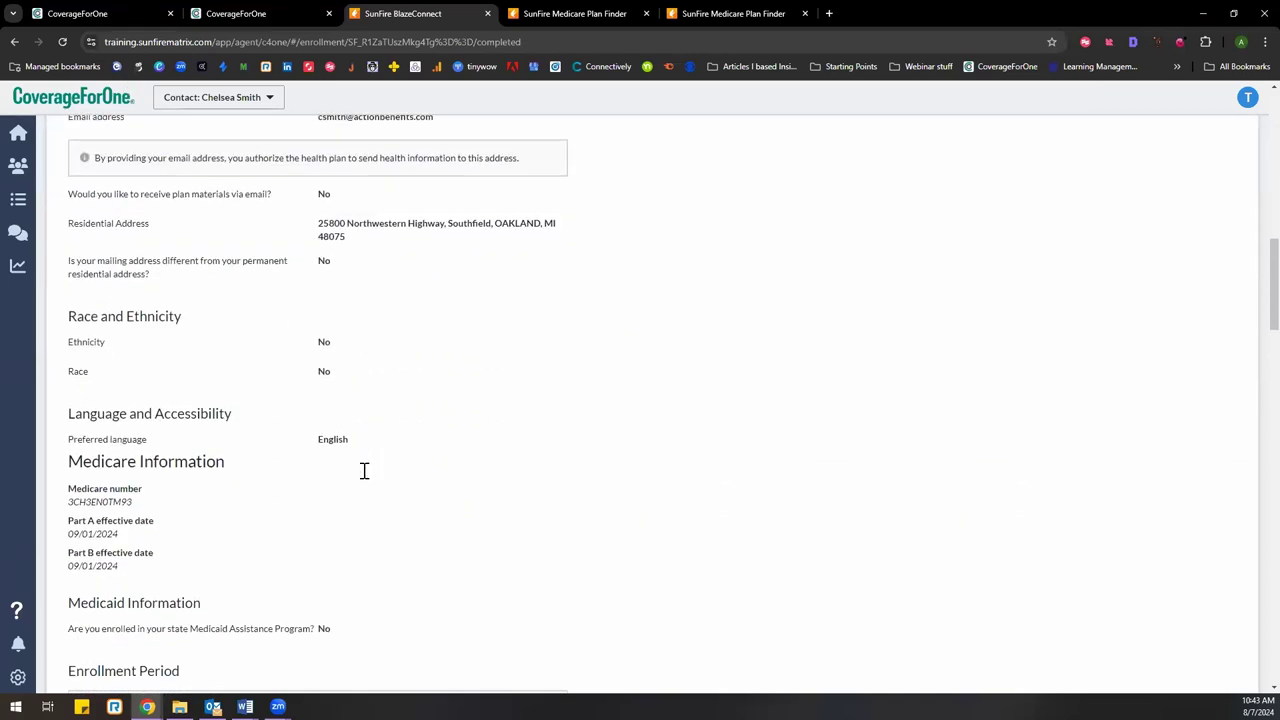
{"action": "scroll", "coordinate": [363, 474], "scroll_direction": "down", "scroll_amount": 7}
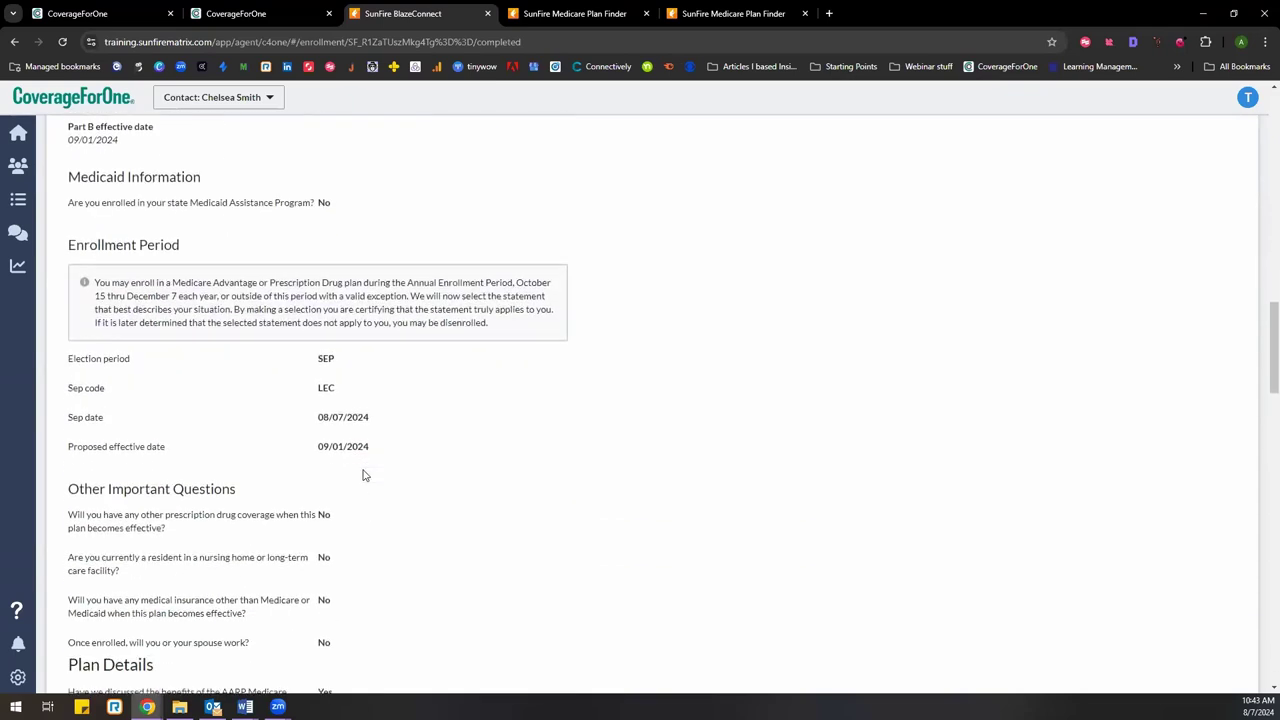
{"action": "scroll", "coordinate": [363, 474], "scroll_direction": "down", "scroll_amount": 6}
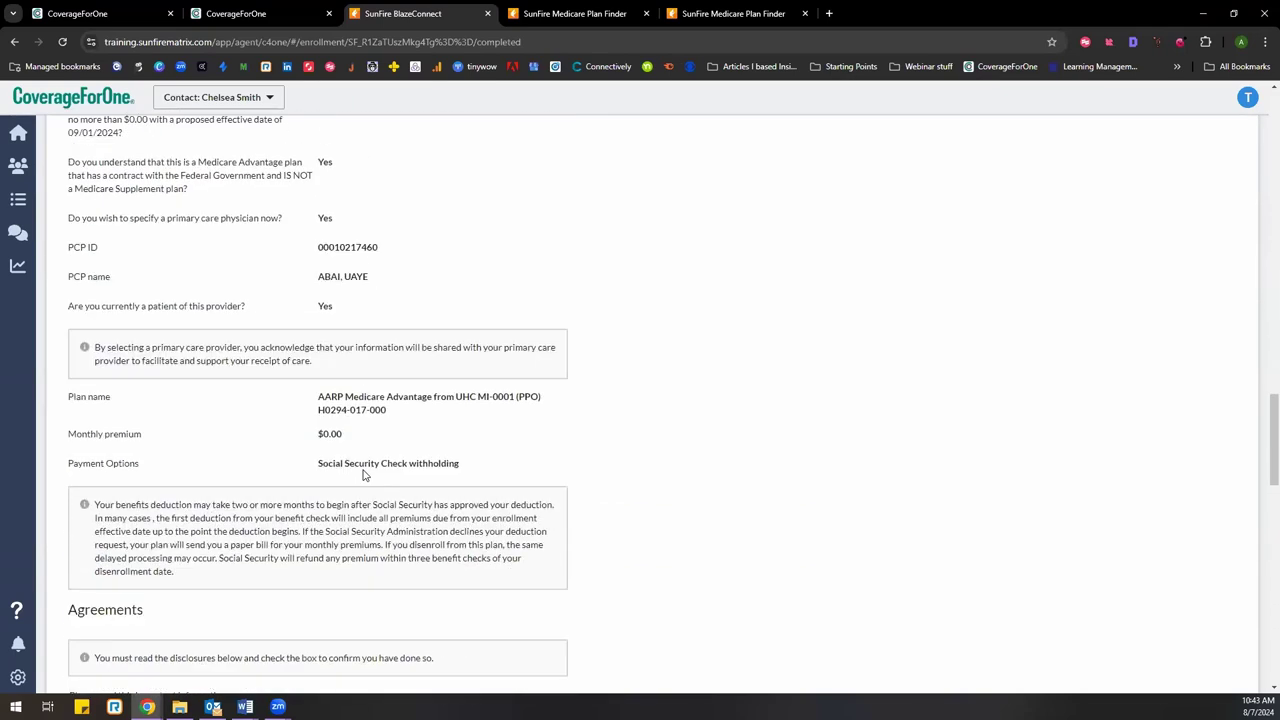
{"action": "scroll", "coordinate": [363, 474], "scroll_direction": "down", "scroll_amount": 10}
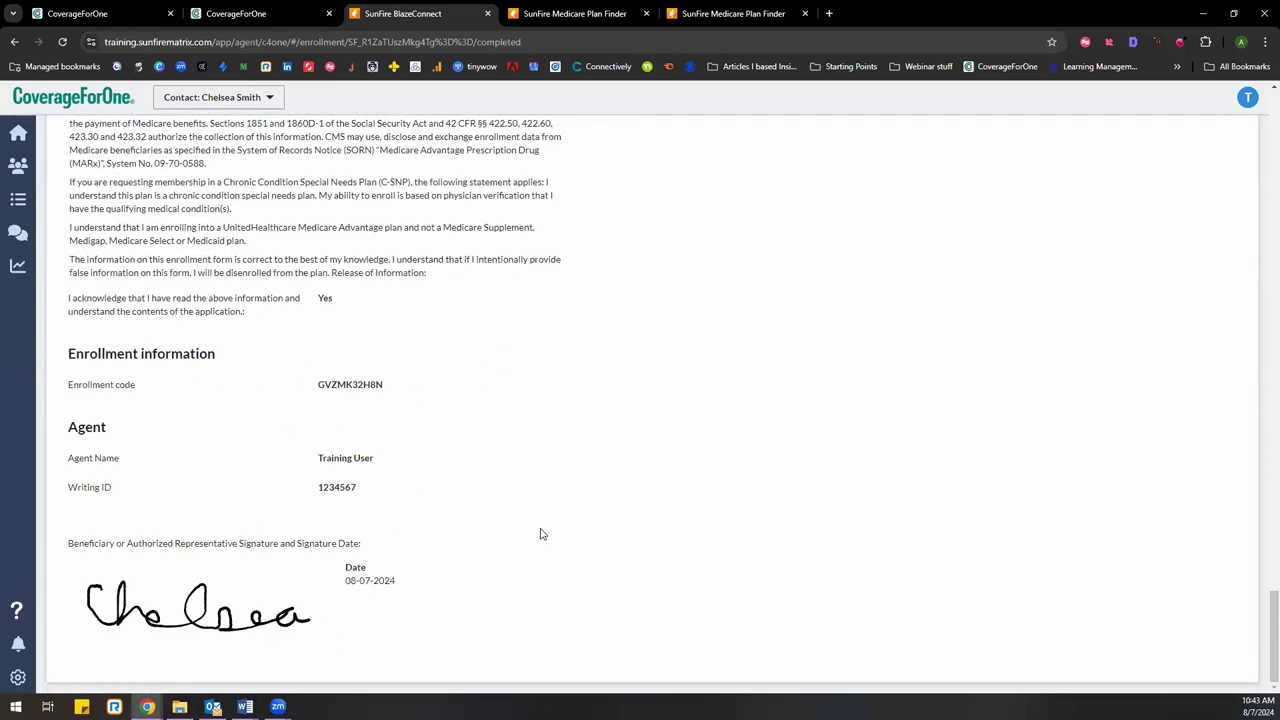
{"action": "scroll", "coordinate": [540, 534], "scroll_direction": "up", "scroll_amount": 18}
{"action": "scroll", "coordinate": [528, 532], "scroll_direction": "up", "scroll_amount": 10}
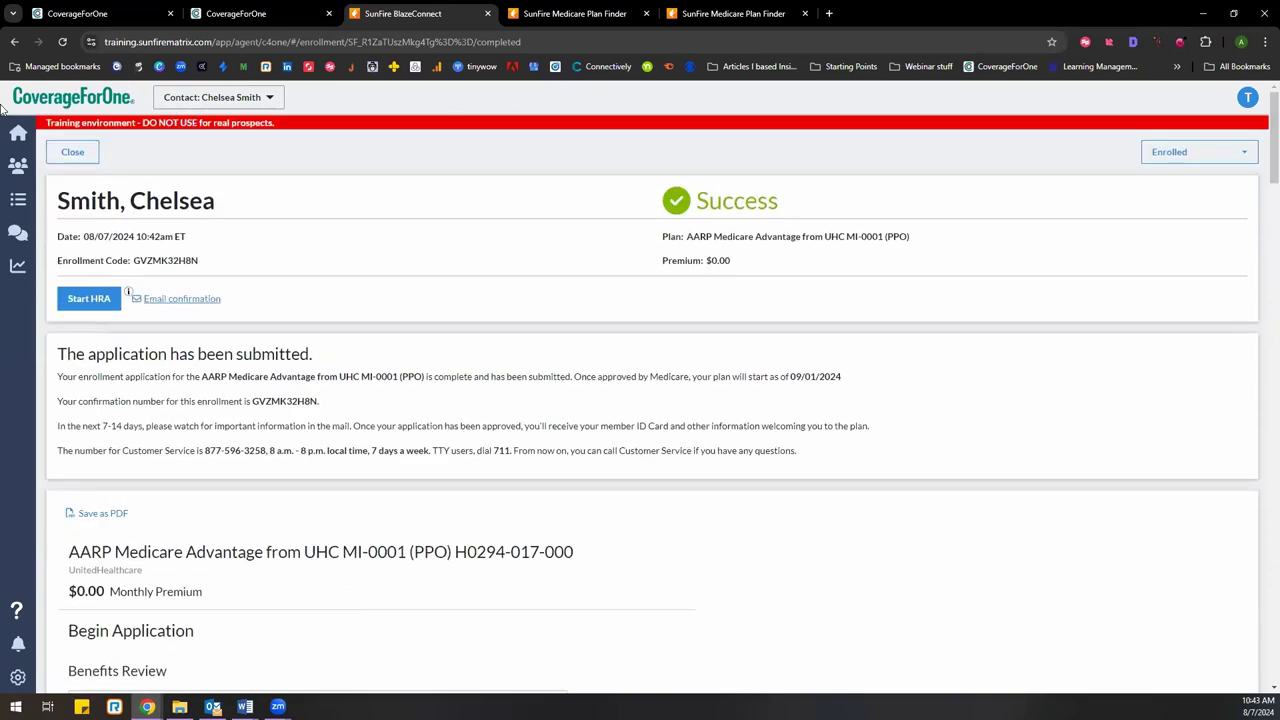
{"action": "left_click", "coordinate": [72, 151]}
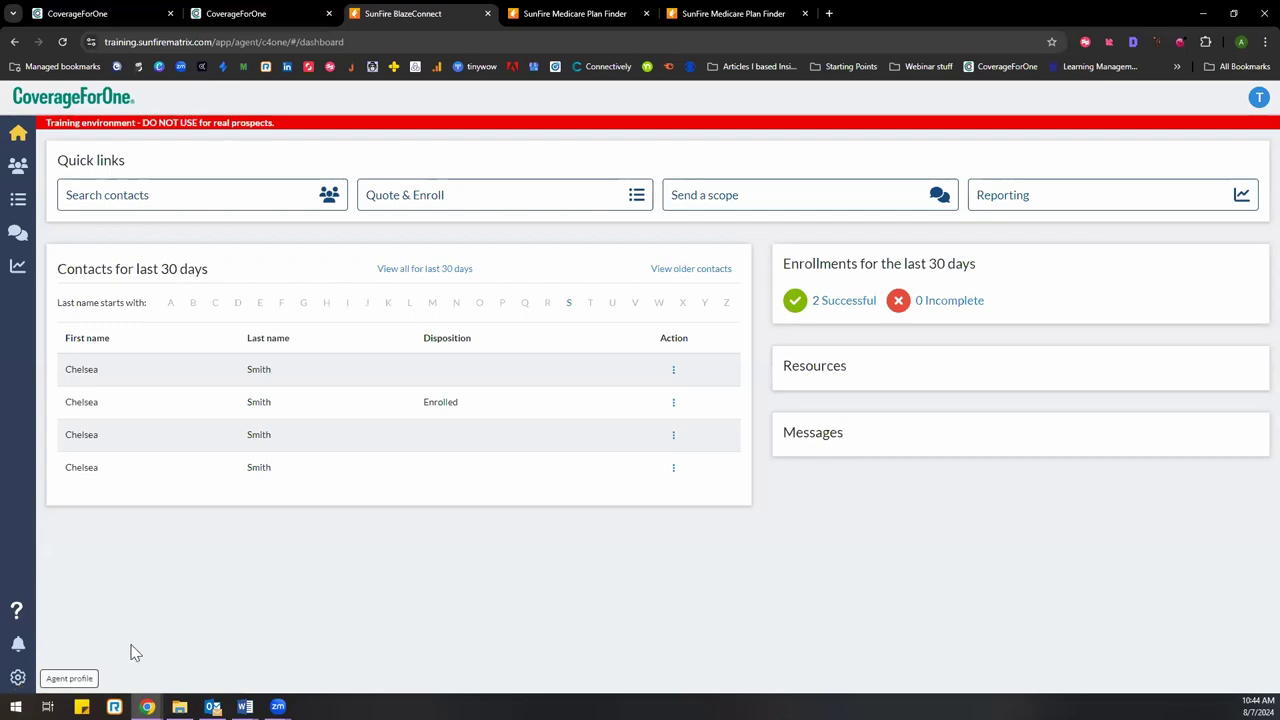
Open the agent profile and copy the PURL link from the agent's information
{"action": "left_click", "coordinate": [19, 679]}
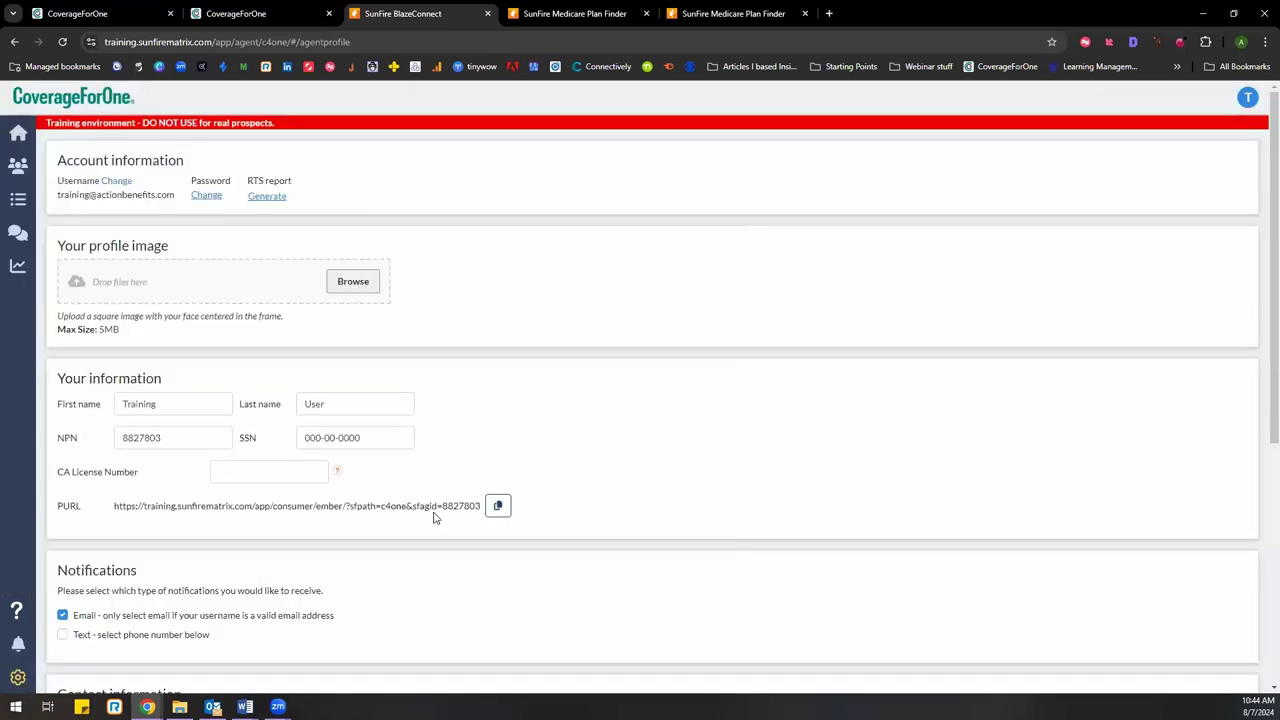
{"action": "left_click", "coordinate": [497, 506]}
{"action": "left_click", "coordinate": [498, 507]}
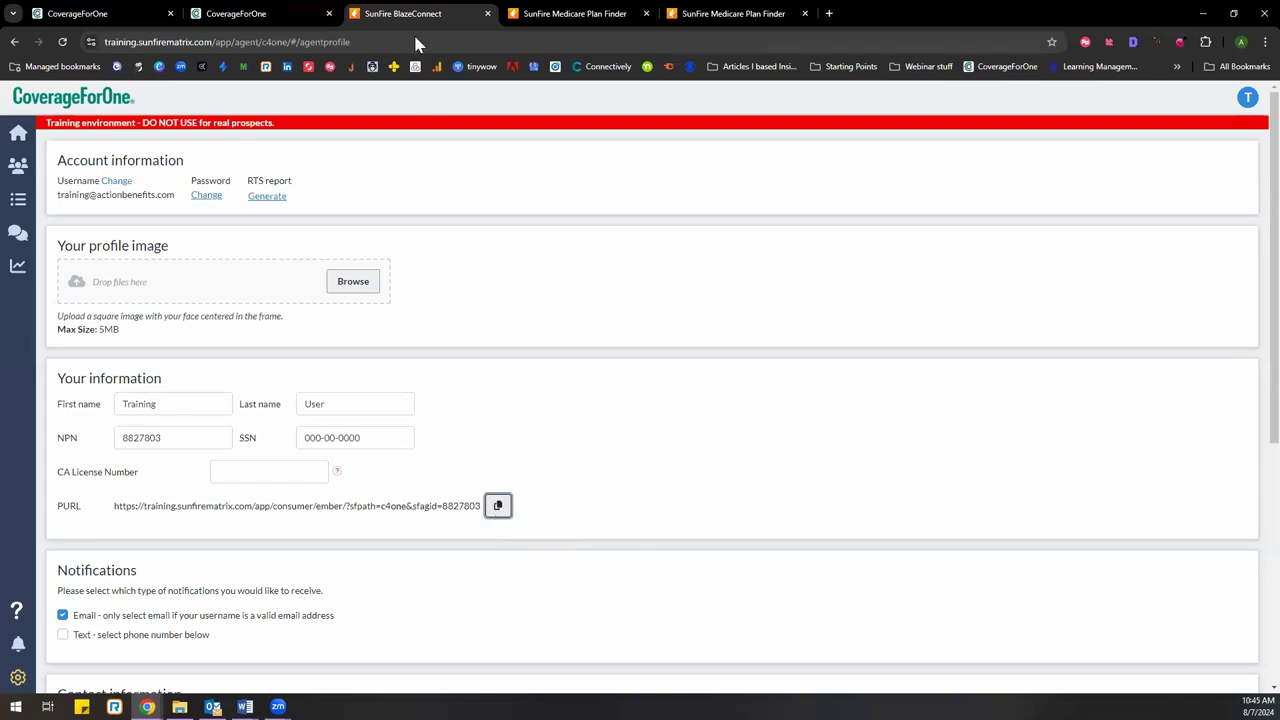
Switch to the consumer Medicare plan finder page and show the plans and prices for ZIP code 48075
{"action": "left_click", "coordinate": [541, 18]}
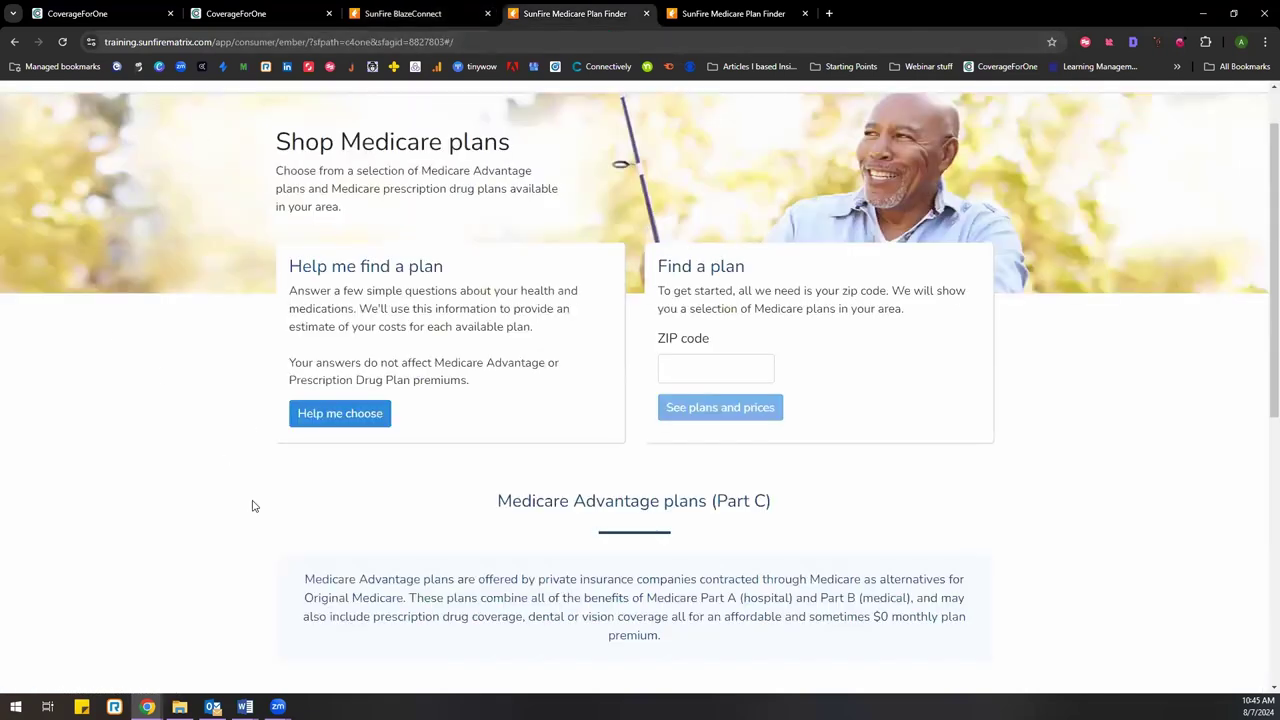
{"action": "scroll", "coordinate": [251, 505], "scroll_direction": "up", "scroll_amount": 1}
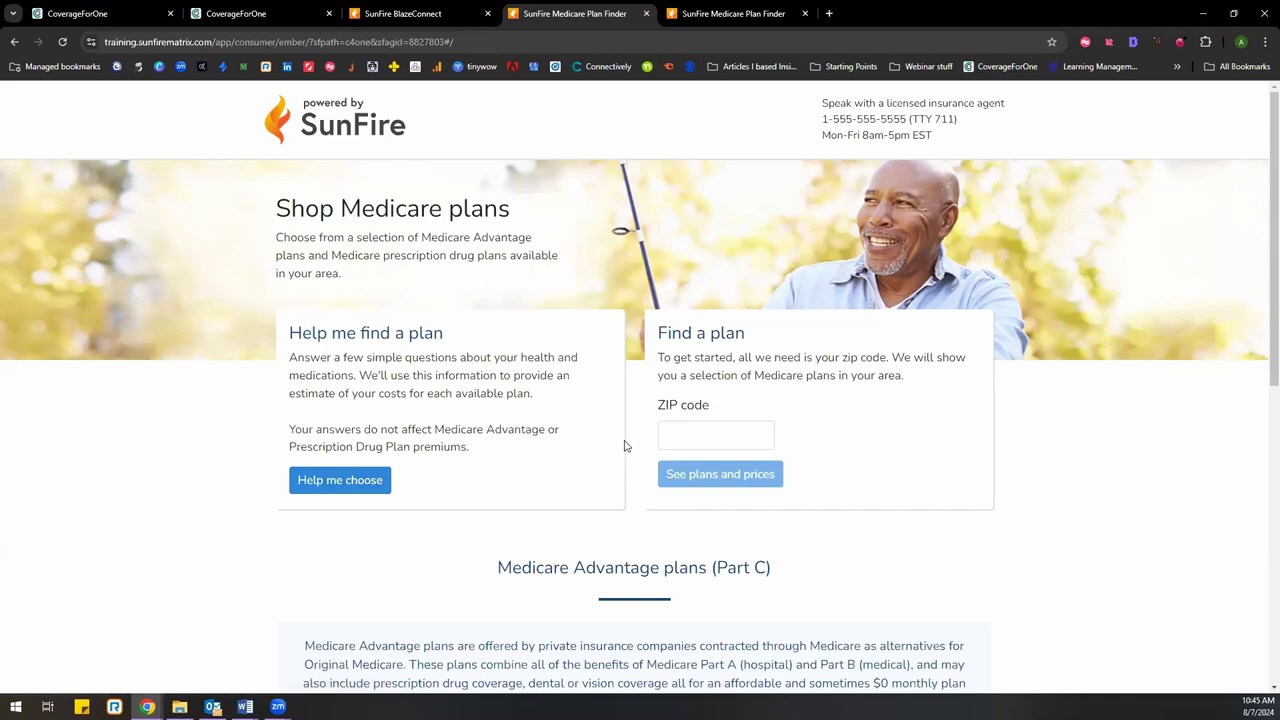
{"action": "left_click", "coordinate": [701, 435]}
{"action": "type", "text": "48075"}
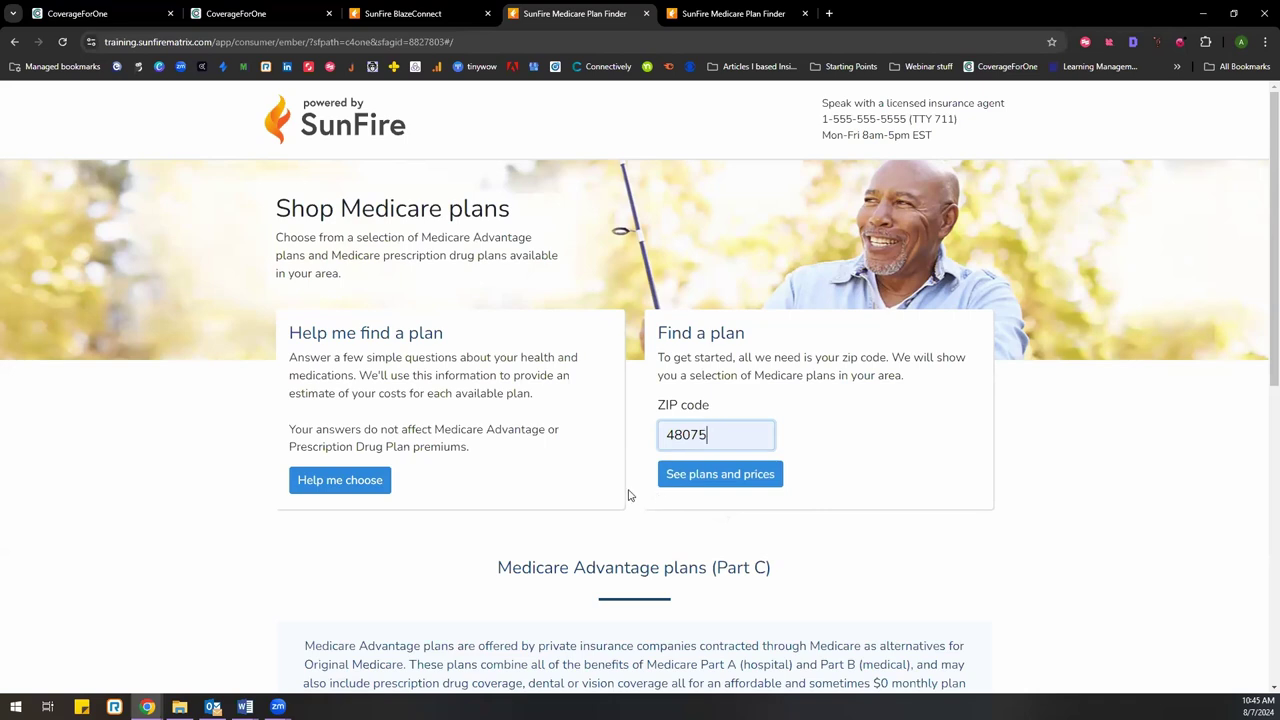
{"action": "left_click", "coordinate": [673, 482]}
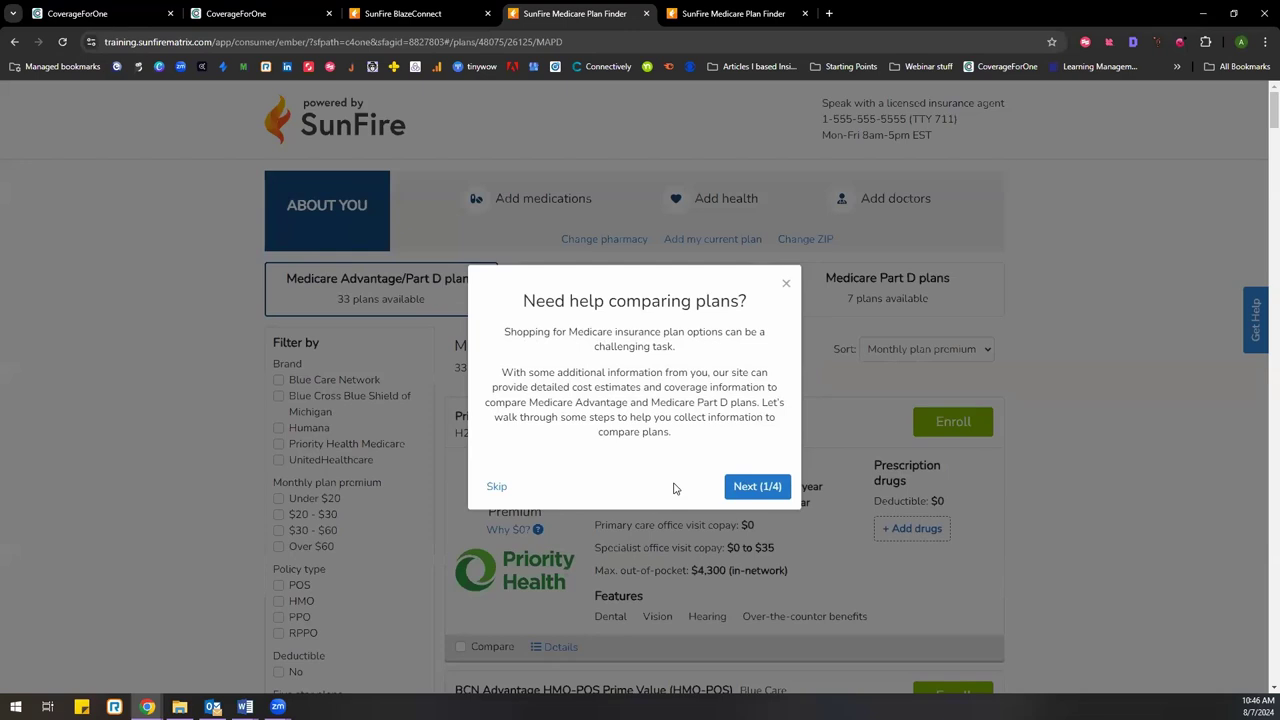
Go through the four-part plan comparison introduction on medications, health and doctors, and finish it
{"action": "left_click", "coordinate": [748, 488]}
{"action": "left_click", "coordinate": [652, 322]}
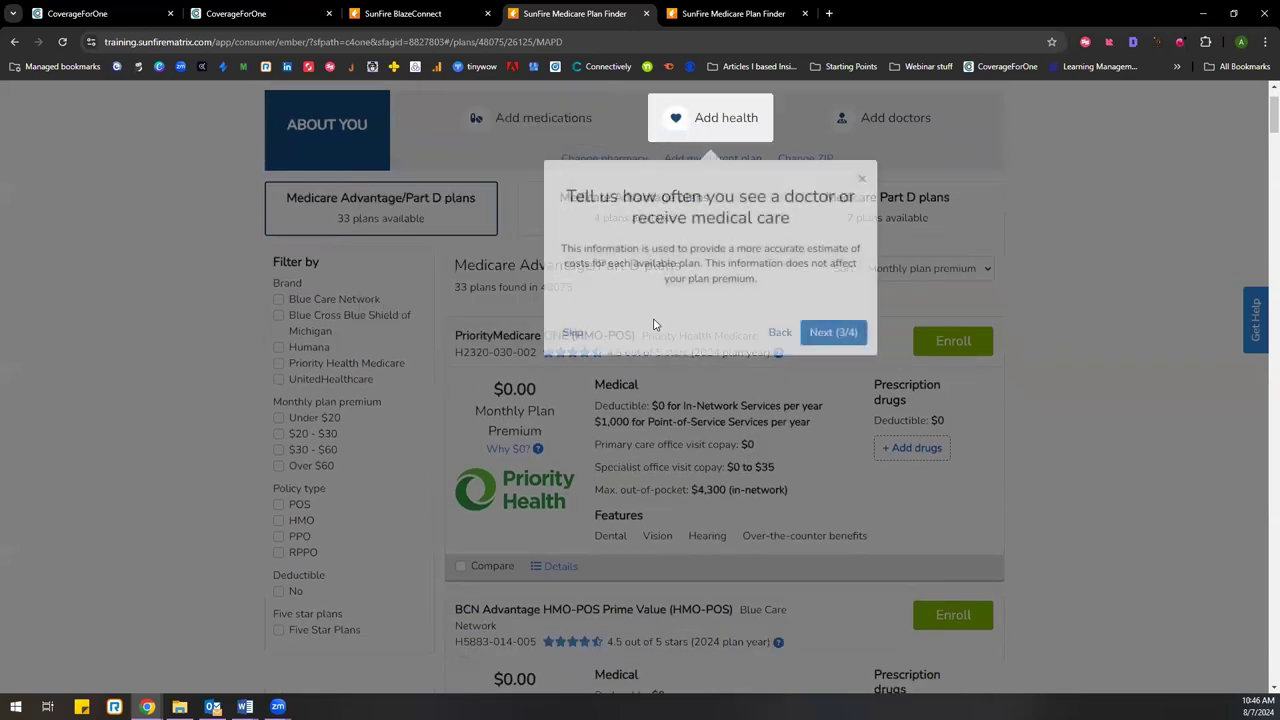
{"action": "left_click", "coordinate": [820, 334]}
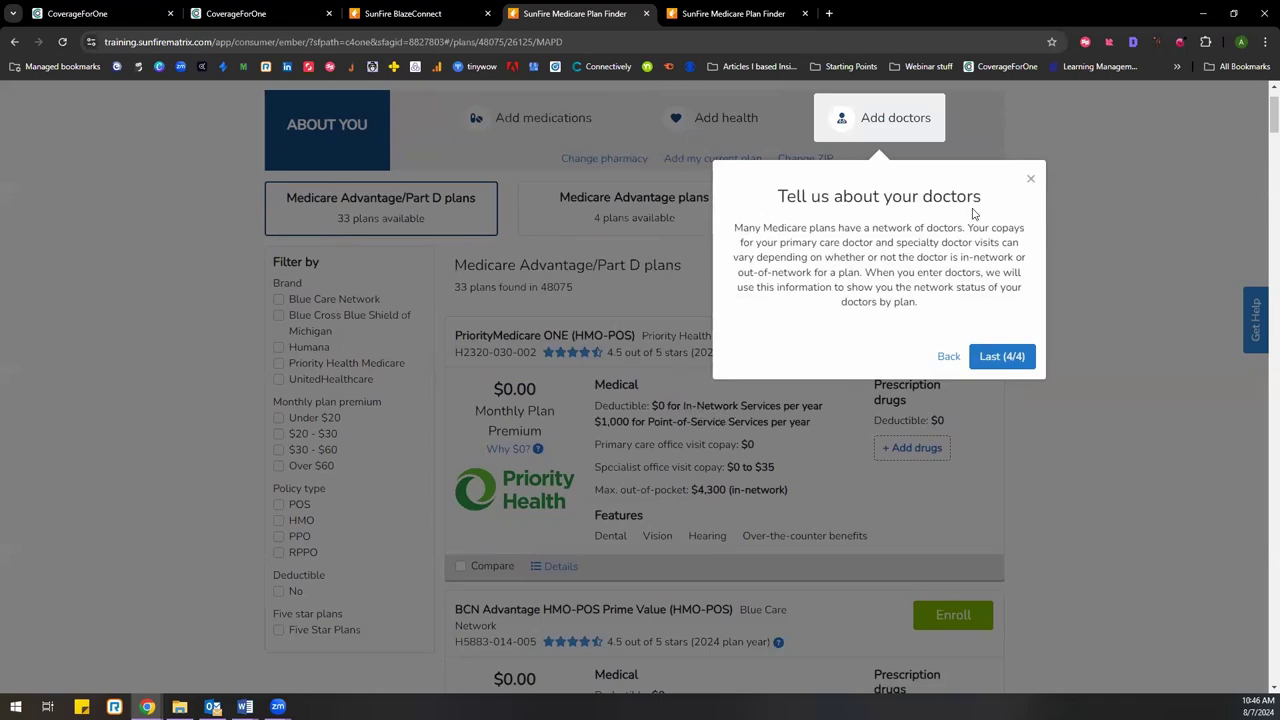
{"action": "left_click", "coordinate": [1006, 358]}
{"action": "scroll", "coordinate": [1095, 400], "scroll_direction": "up", "scroll_amount": 1}
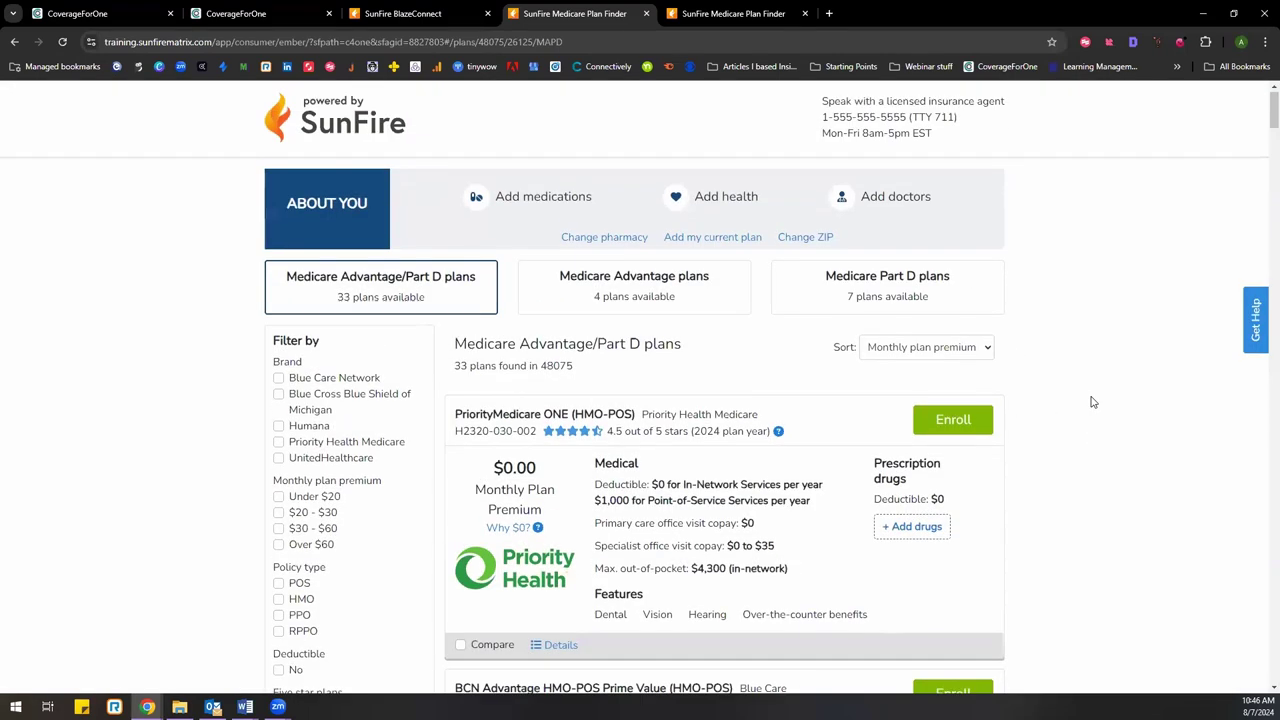
Examine the Medicare Advantage/Part D plan list with its filters and personal information options in full screen
{"action": "scroll", "coordinate": [108, 414], "scroll_direction": "down", "scroll_amount": 2}
{"action": "scroll", "coordinate": [108, 414], "scroll_direction": "up", "scroll_amount": 1}
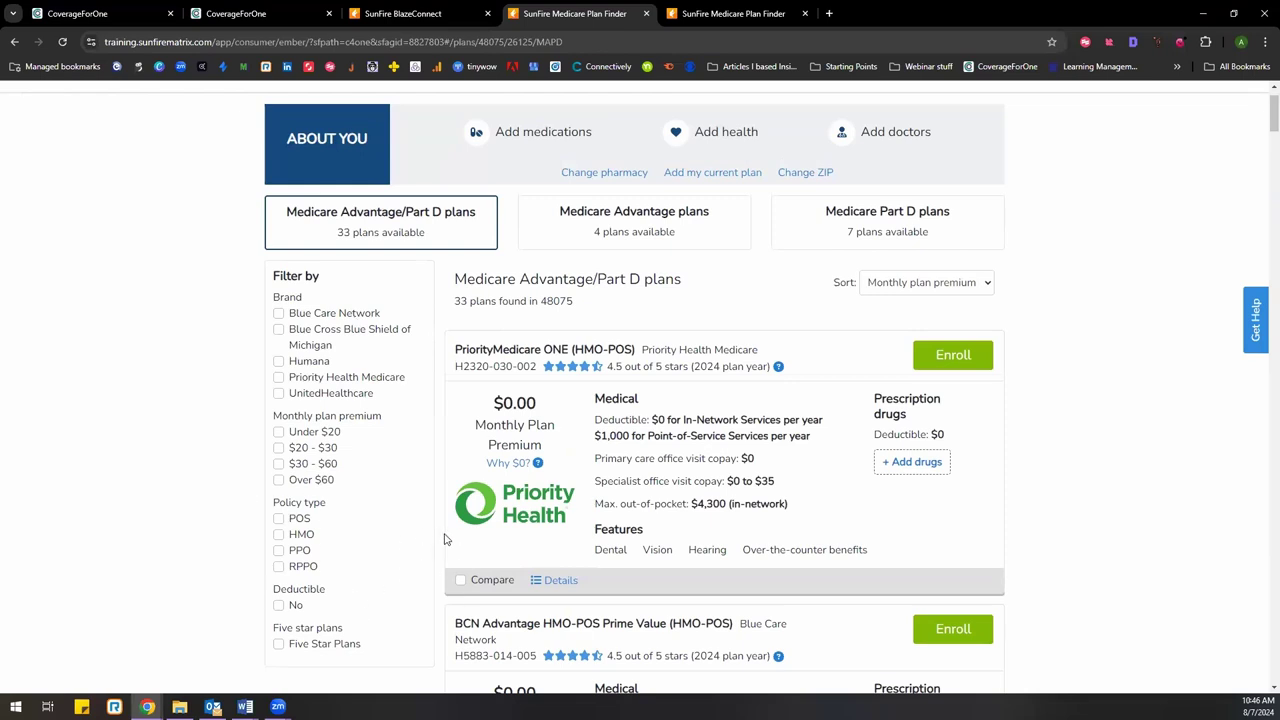
{"action": "scroll", "coordinate": [606, 560], "scroll_direction": "up", "scroll_amount": 1}
{"action": "scroll", "coordinate": [640, 566], "scroll_direction": "down", "scroll_amount": 1}
{"action": "key", "text": "F11"}
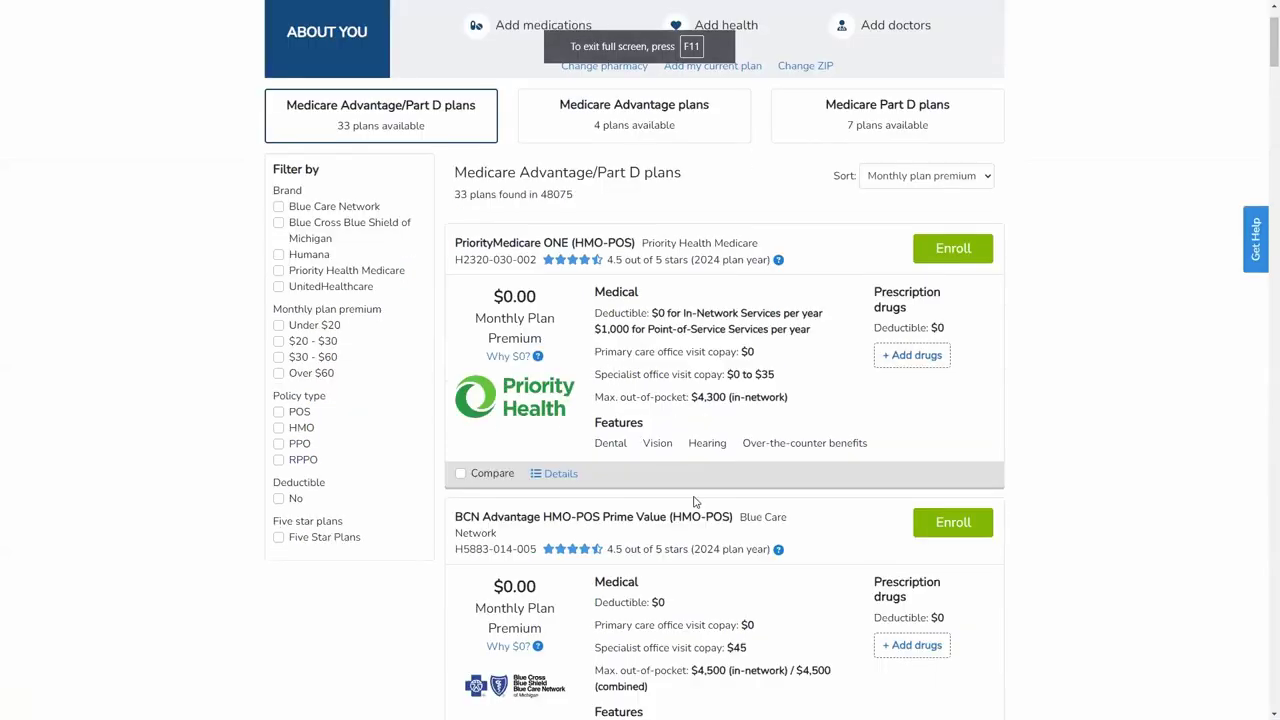
{"action": "scroll", "coordinate": [695, 502], "scroll_direction": "up", "scroll_amount": 1}
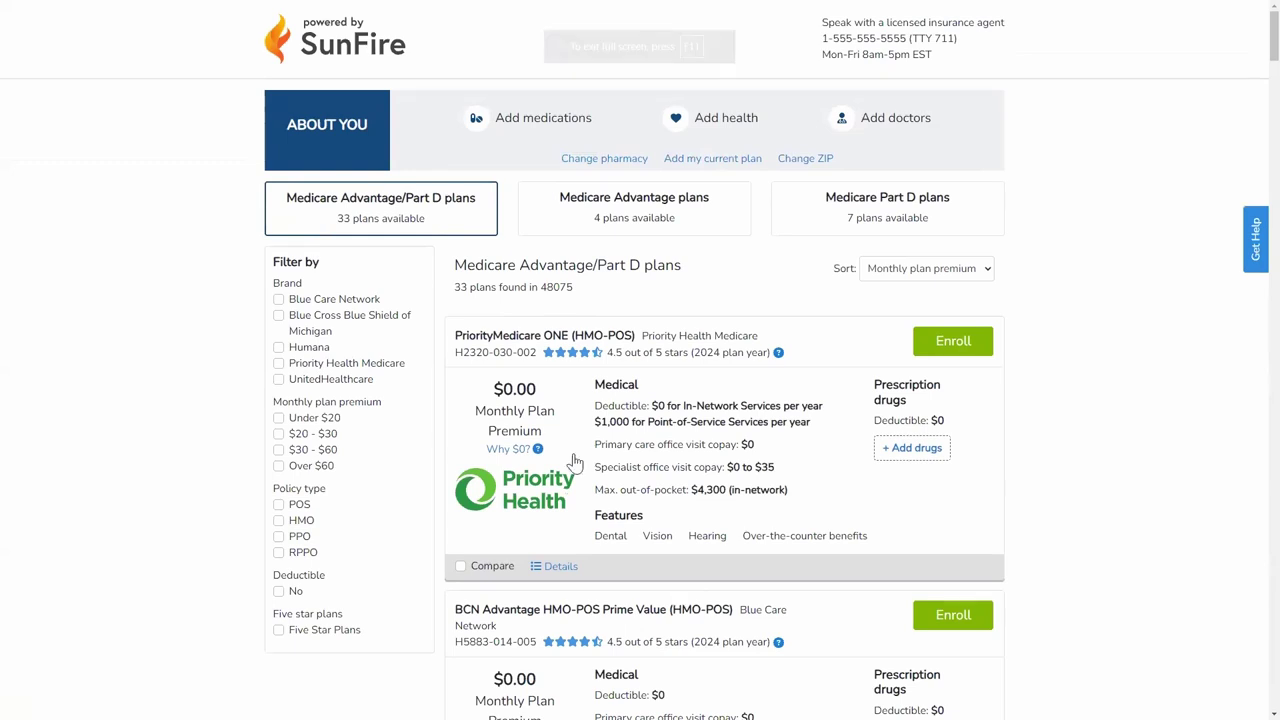
{"action": "scroll", "coordinate": [657, 496], "scroll_direction": "down", "scroll_amount": 1}
{"action": "scroll", "coordinate": [660, 490], "scroll_direction": "up", "scroll_amount": 1}
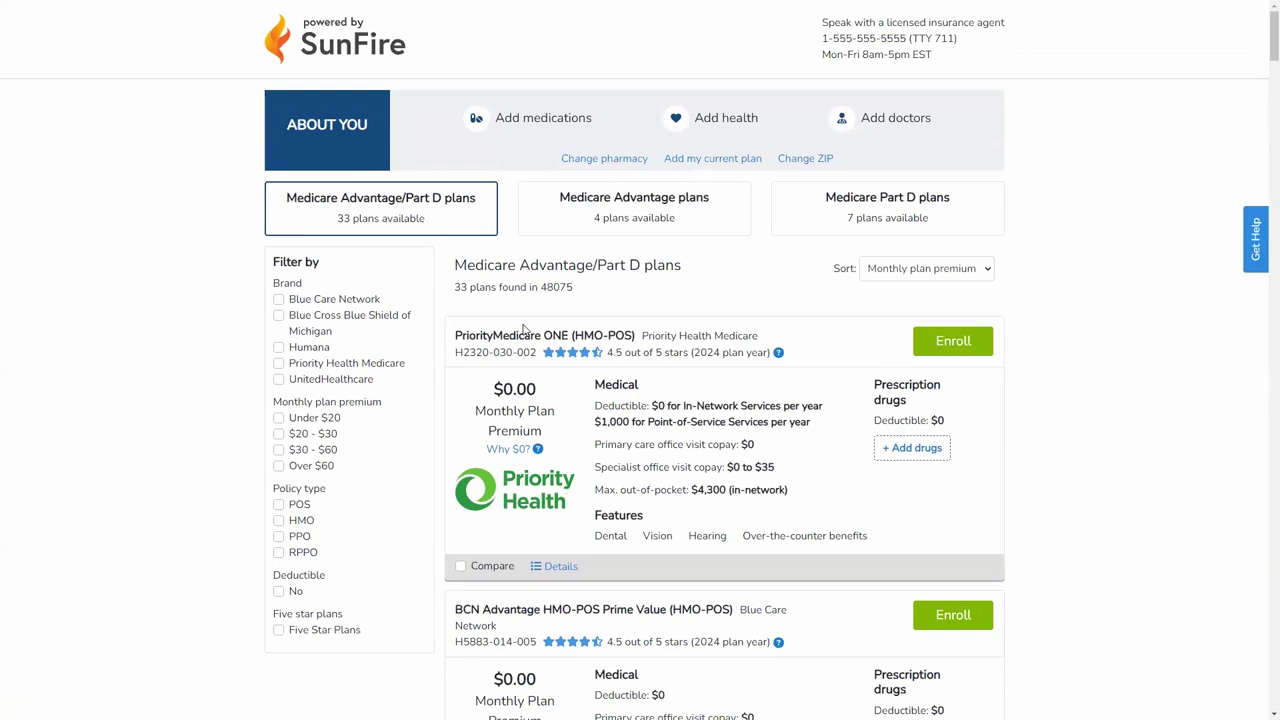
Add the medication Albuterol Sulfate NEBU (2.5 MG/3ML) 0.083% in the 3 ML Plastic Cont package, quantity 1 every month, and continue to doctors
{"action": "left_click", "coordinate": [502, 127]}
{"action": "type", "text": "ALB"}
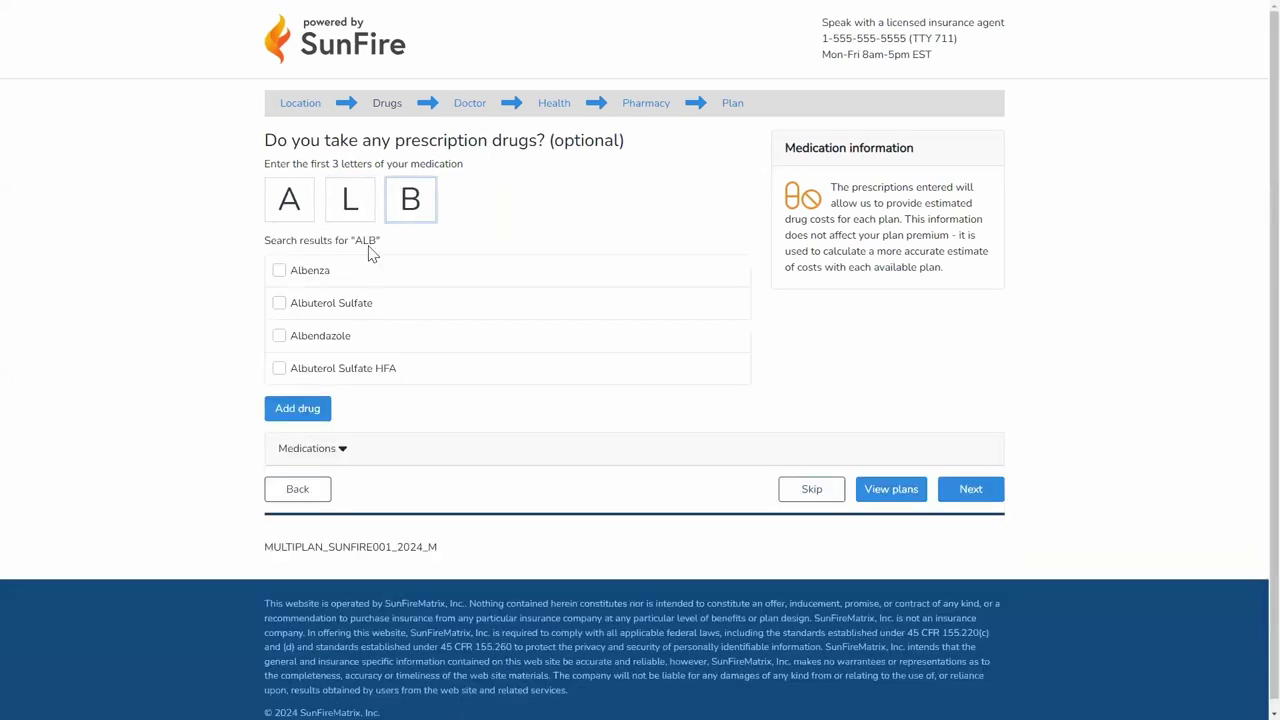
{"action": "left_click", "coordinate": [377, 305]}
{"action": "left_click", "coordinate": [290, 261]}
{"action": "left_click", "coordinate": [283, 340]}
{"action": "scroll", "coordinate": [183, 400], "scroll_direction": "down", "scroll_amount": 3}
{"action": "left_click", "coordinate": [276, 297]}
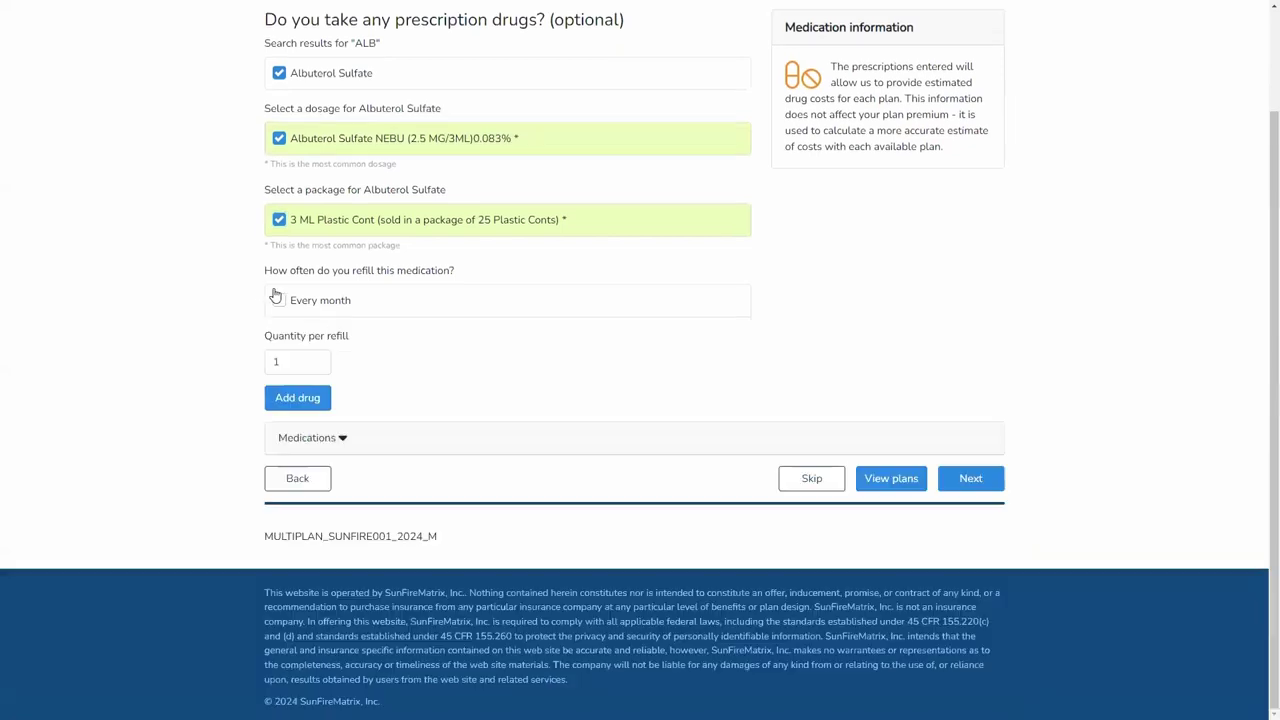
{"action": "left_click", "coordinate": [297, 404]}
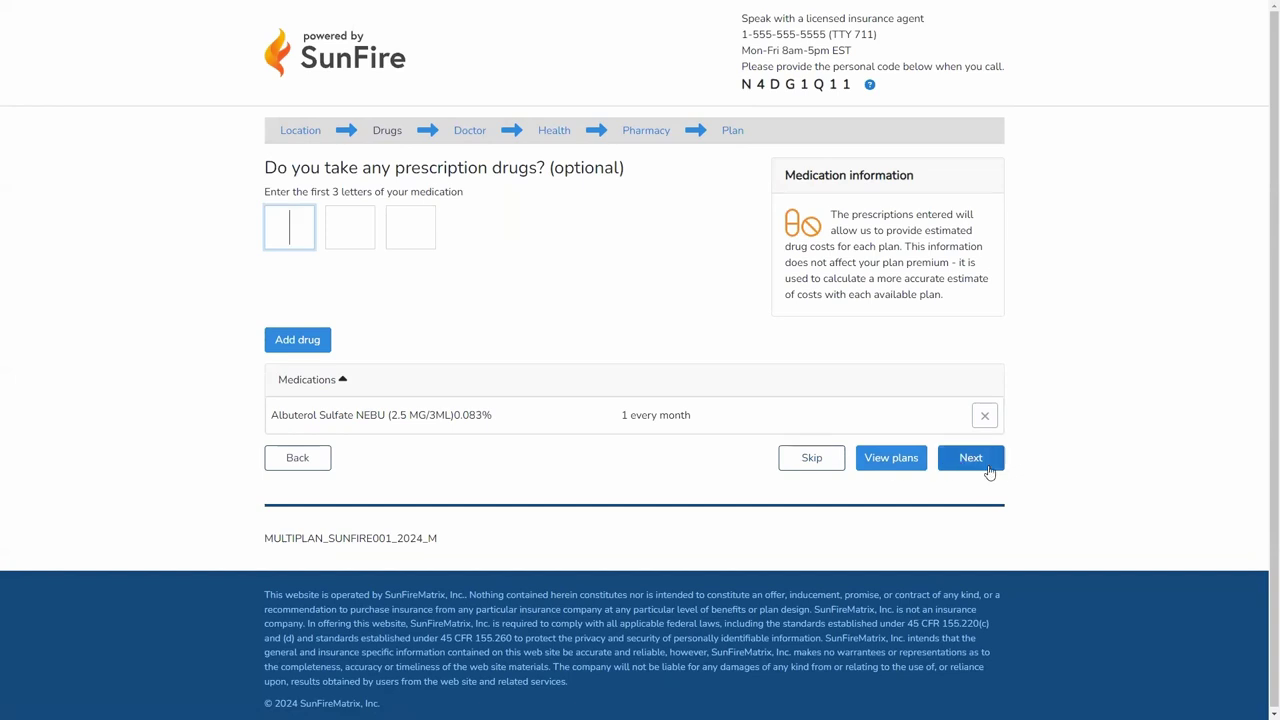
{"action": "left_click", "coordinate": [970, 458]}
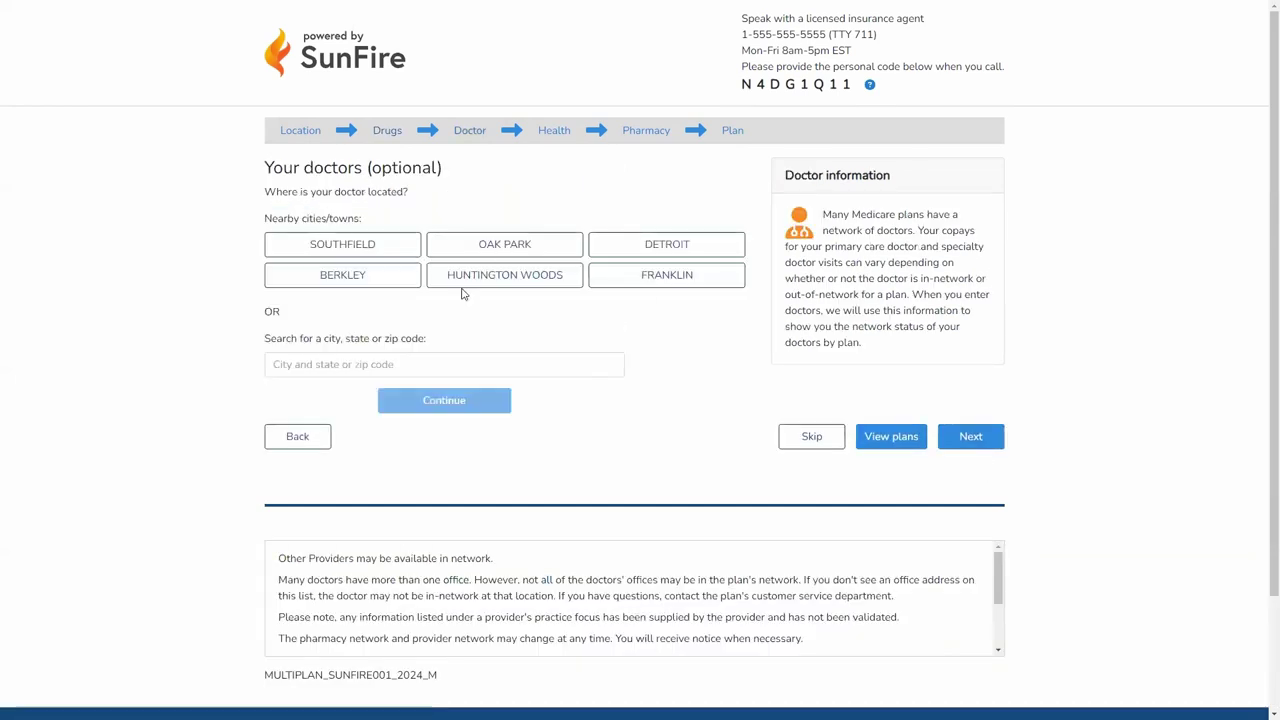
Search for a doctor by last name near Huntington Woods, add the doctor with the Southfield office, and continue to health
{"action": "left_click", "coordinate": [503, 276]}
{"action": "left_click", "coordinate": [318, 262]}
{"action": "type", "text": "sm"}
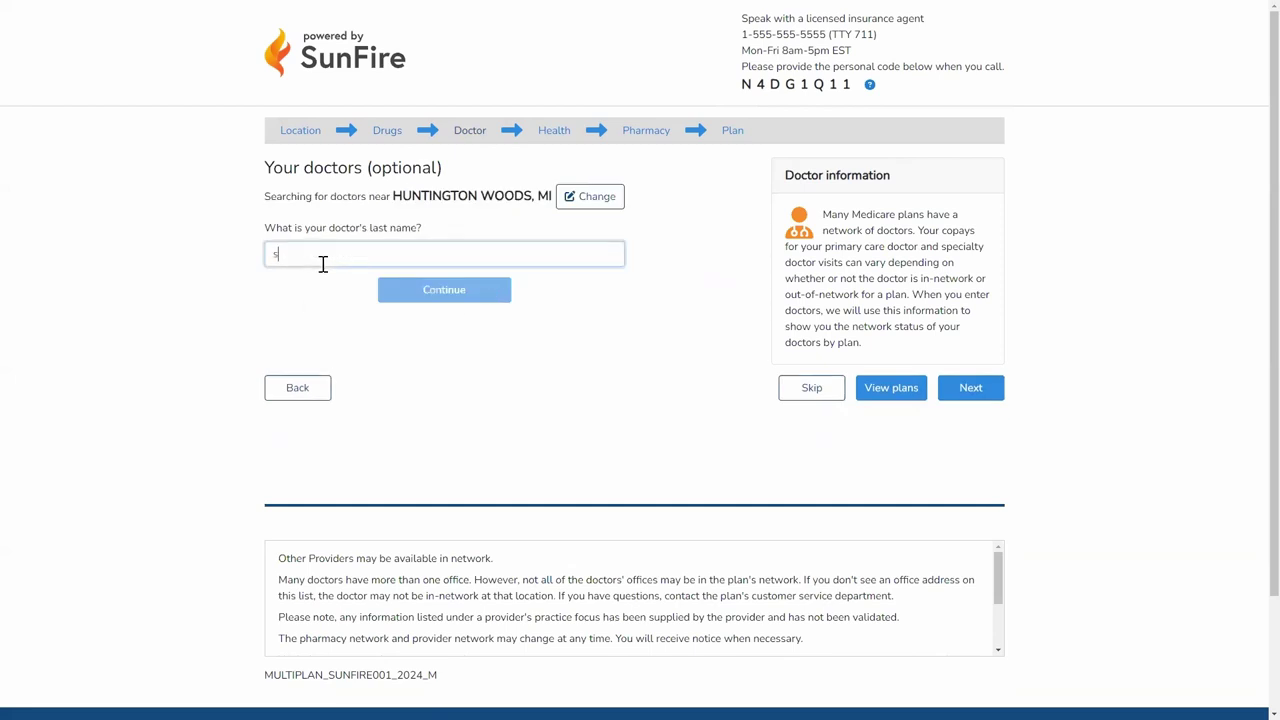
{"action": "left_click", "coordinate": [335, 284]}
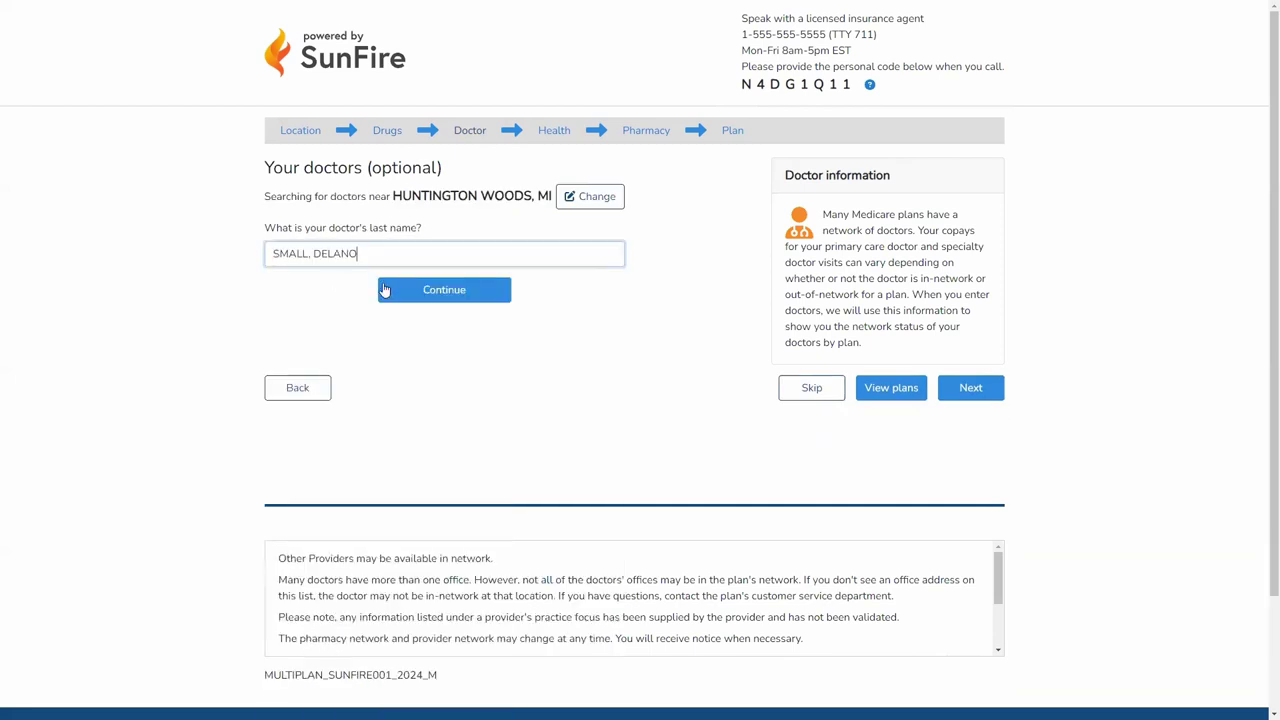
{"action": "left_click", "coordinate": [385, 290]}
{"action": "left_click", "coordinate": [565, 247]}
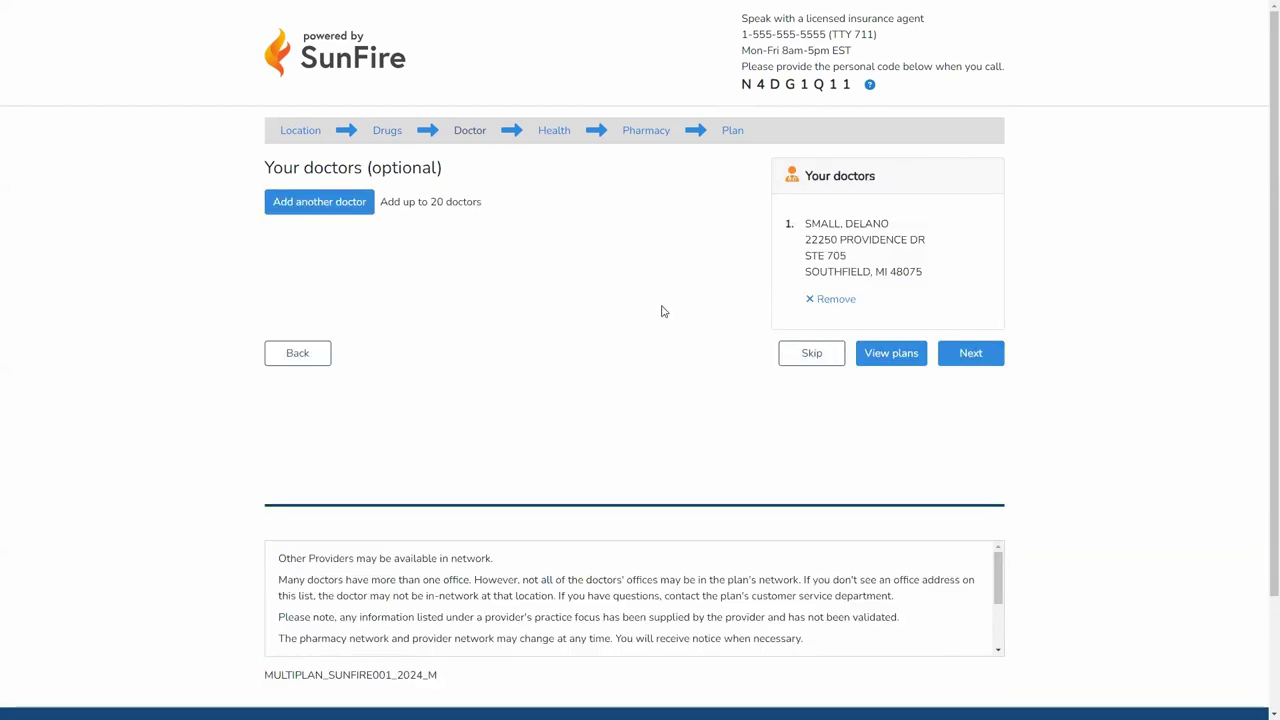
{"action": "left_click", "coordinate": [985, 366]}
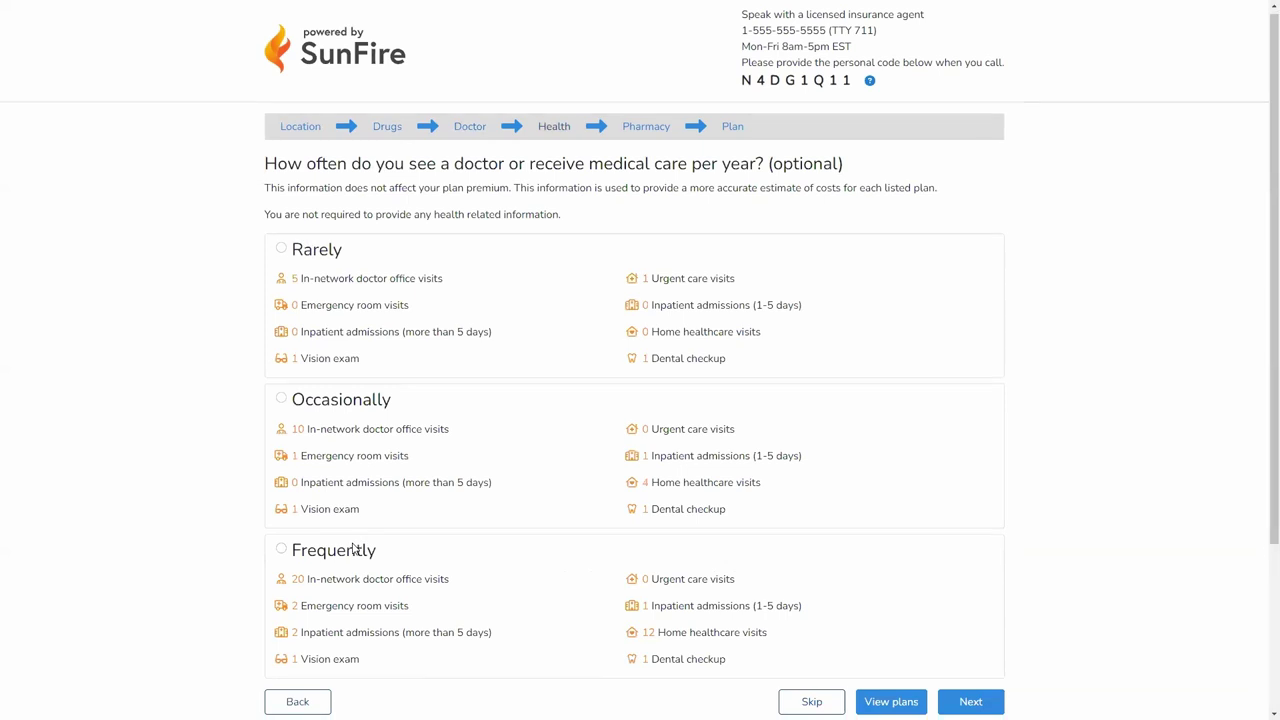
Set the yearly medical care use to Frequently and continue with the major chain CVS as pharmacy
{"action": "scroll", "coordinate": [355, 548], "scroll_direction": "down", "scroll_amount": 1}
{"action": "left_click", "coordinate": [282, 420]}
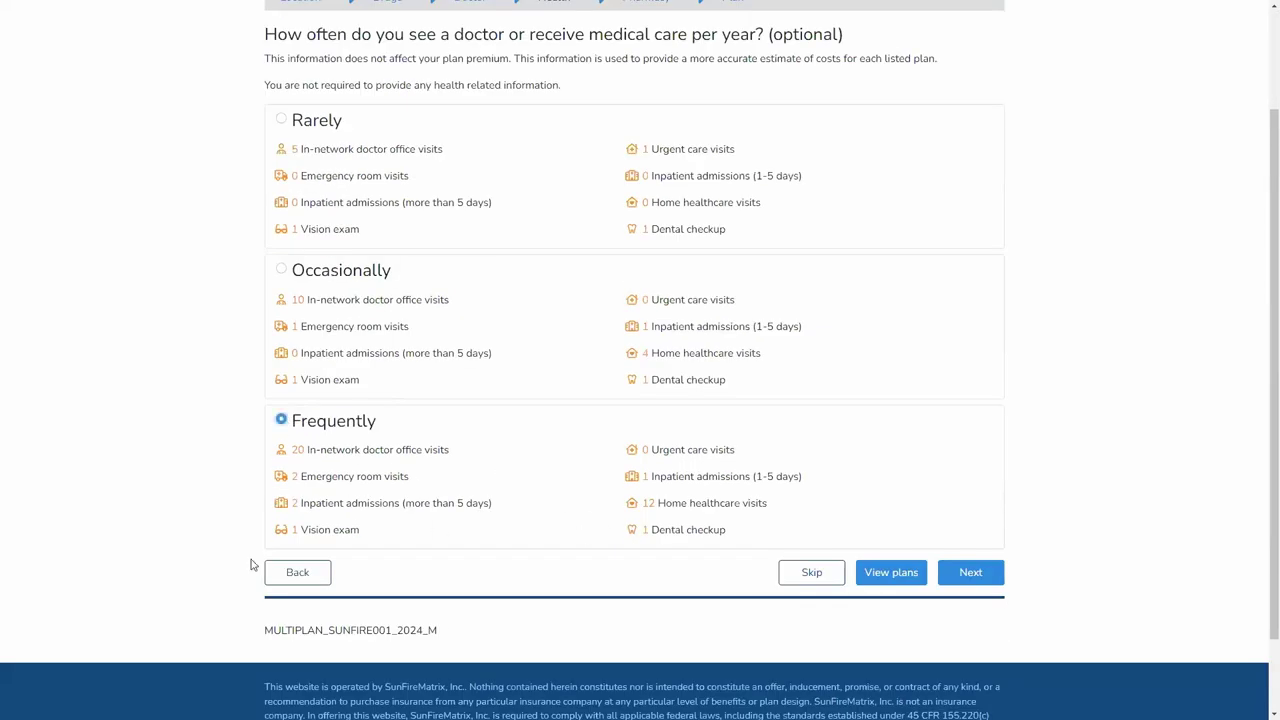
{"action": "left_click", "coordinate": [966, 578]}
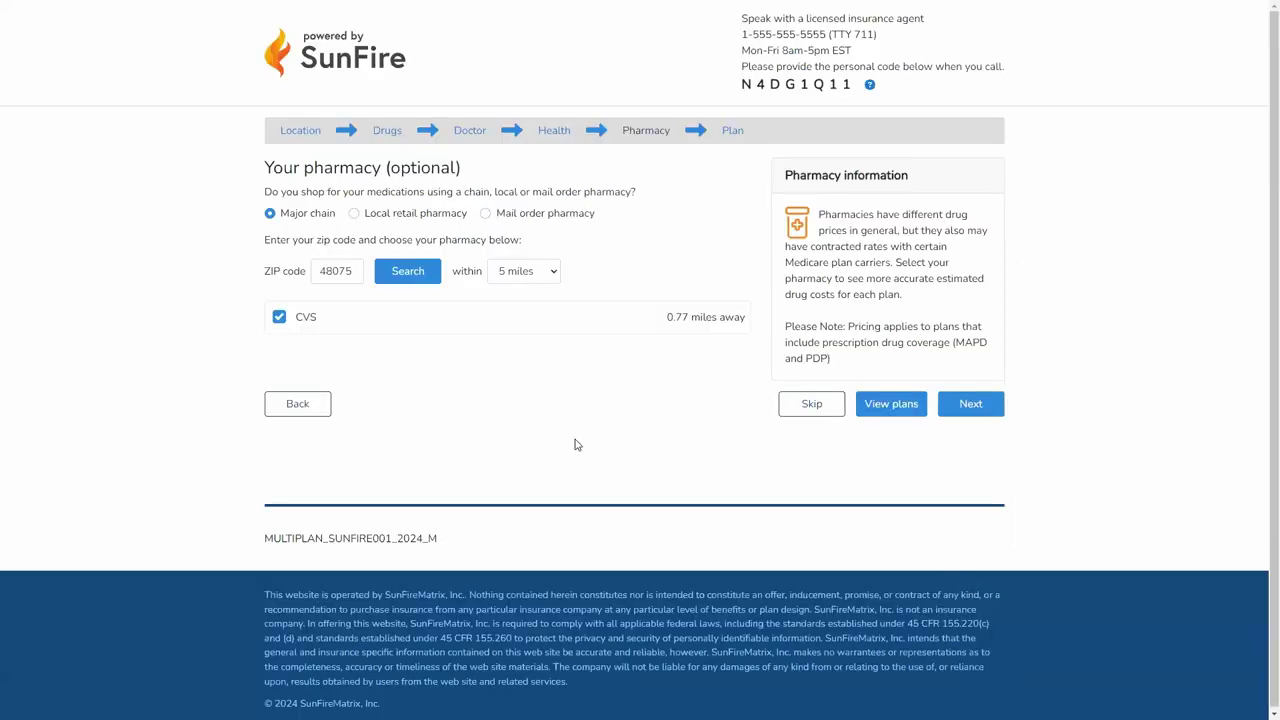
{"action": "left_click", "coordinate": [970, 403]}
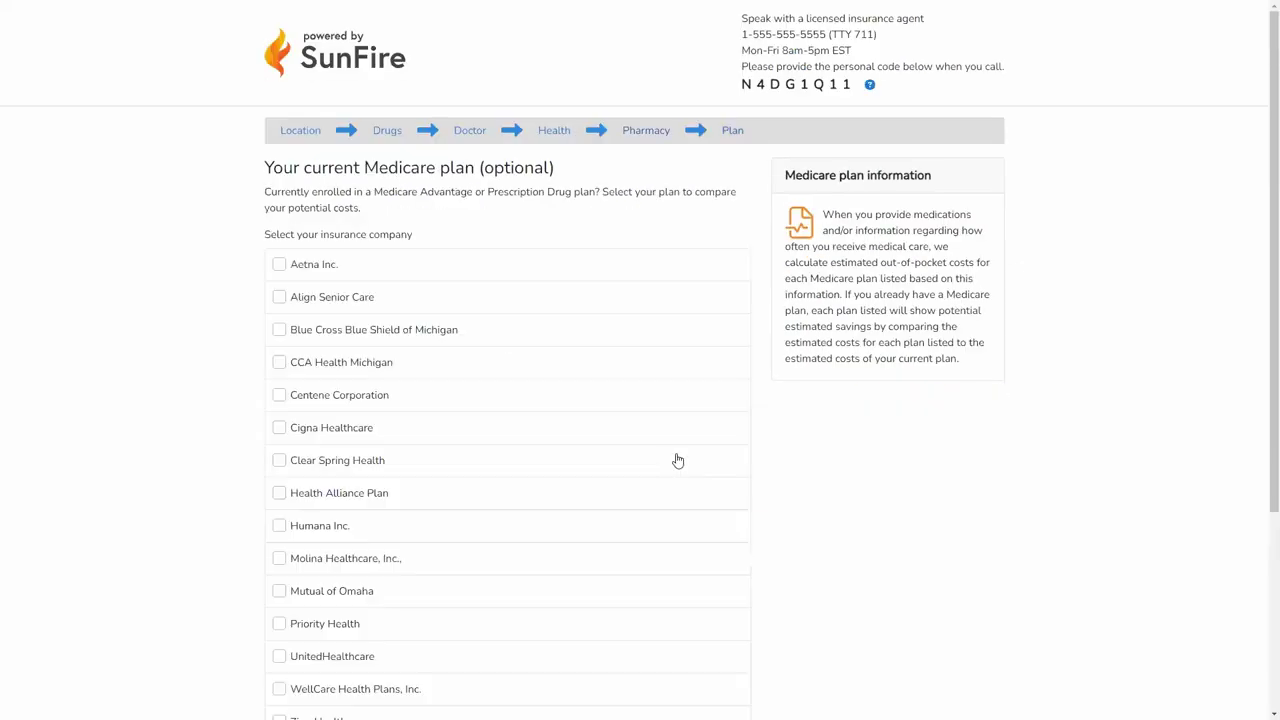
Skip the current Medicare plan question and examine the plan list sorted by estimated total cost
{"action": "scroll", "coordinate": [478, 418], "scroll_direction": "down", "scroll_amount": 3}
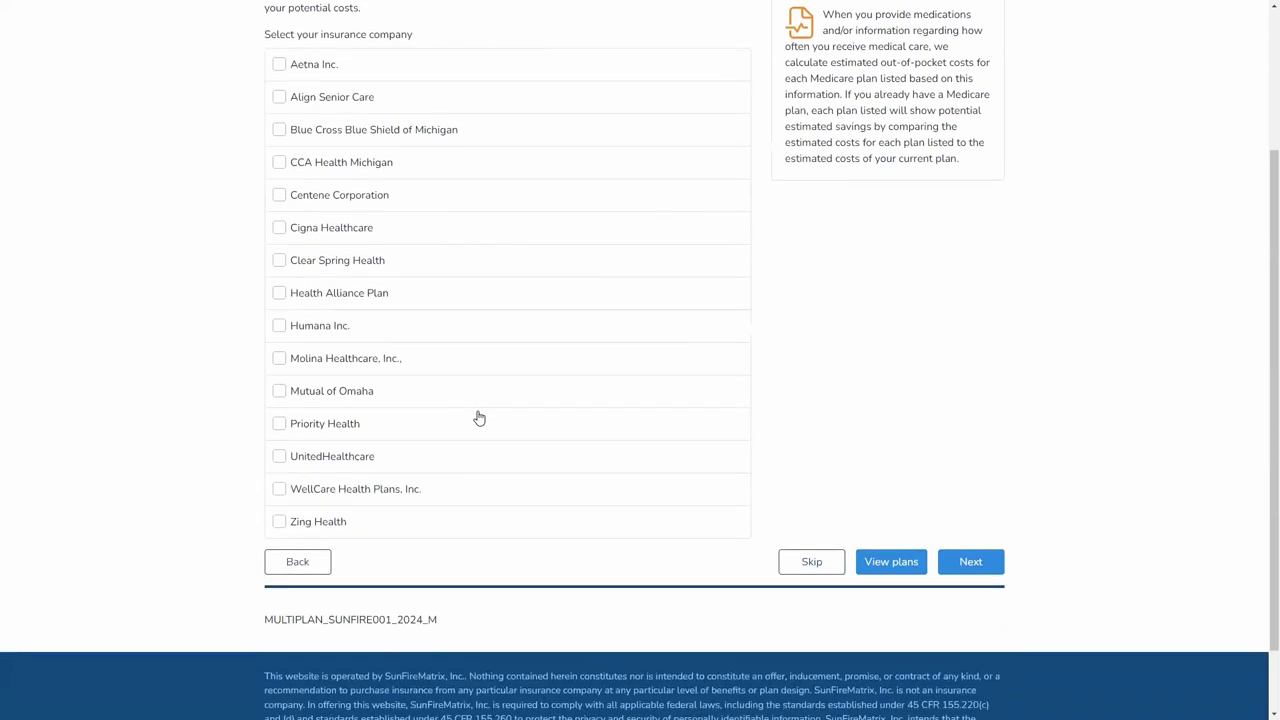
{"action": "left_click", "coordinate": [832, 561]}
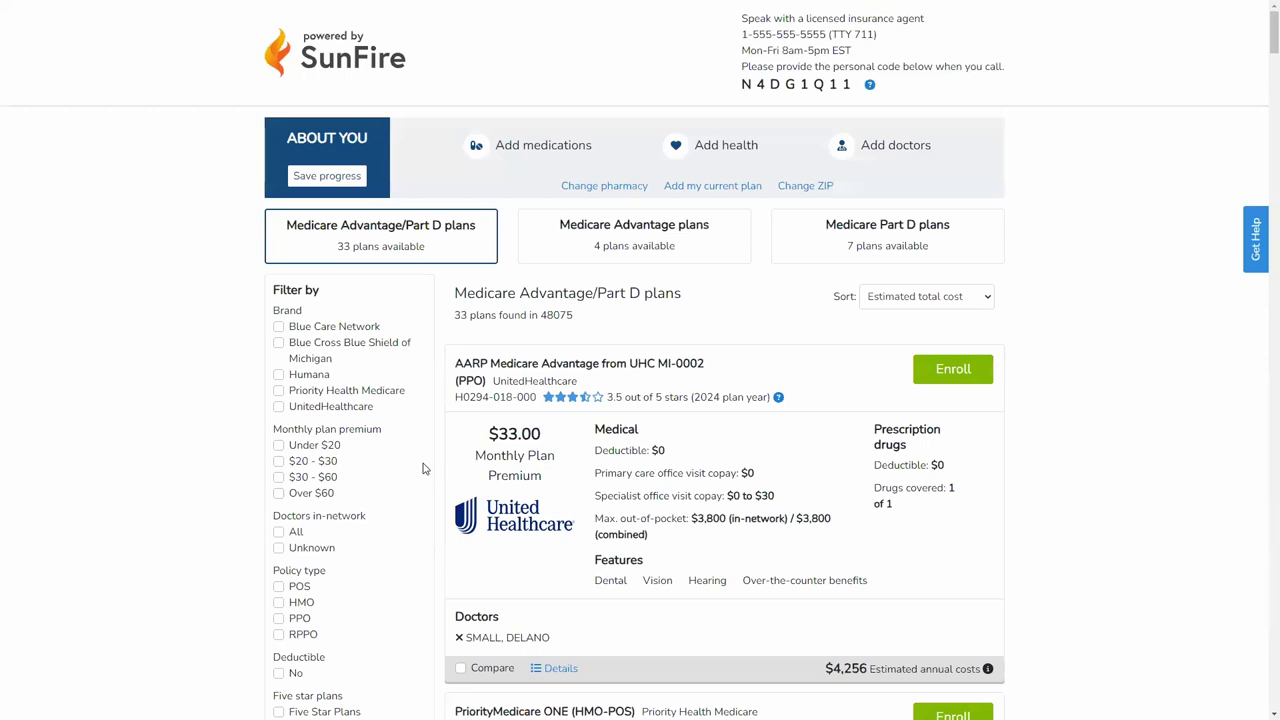
{"action": "scroll", "coordinate": [235, 419], "scroll_direction": "down", "scroll_amount": 2}
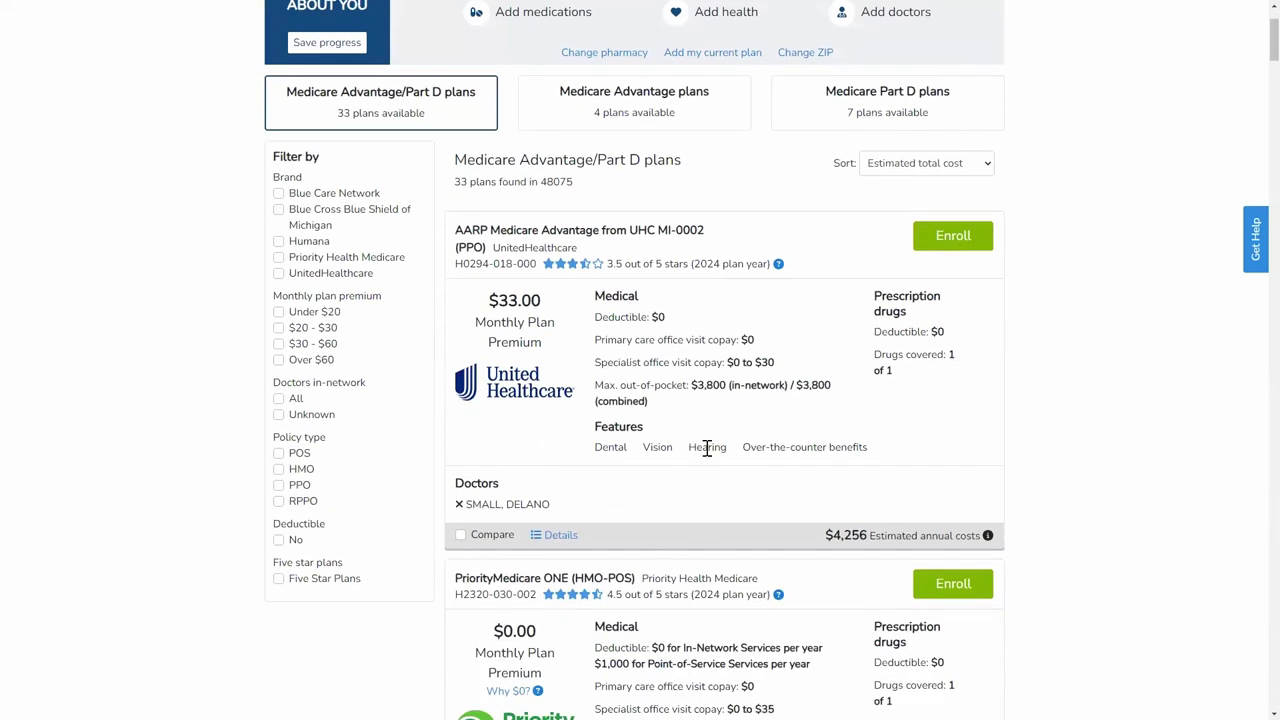
{"action": "scroll", "coordinate": [706, 450], "scroll_direction": "up", "scroll_amount": 2}
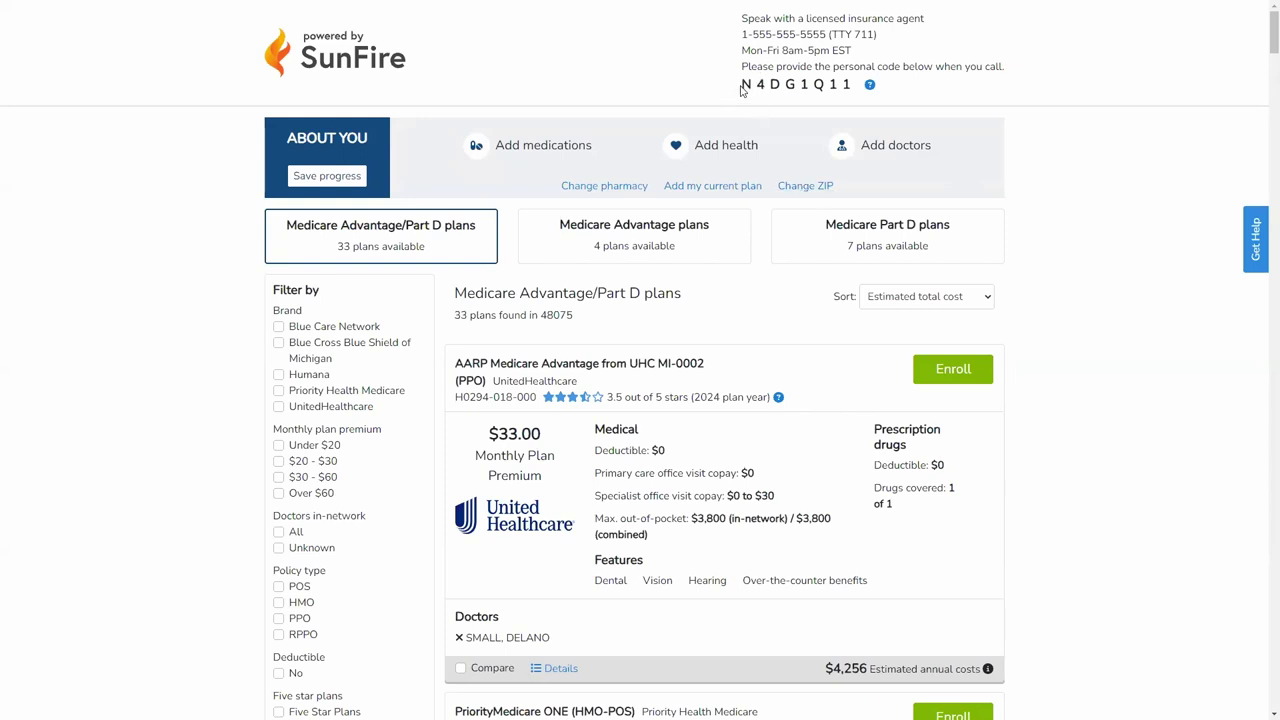
Copy the consumer's personal code from the header of the plan finder page
{"action": "left_click_drag", "start_coordinate": [742, 86], "coordinate": [858, 84]}
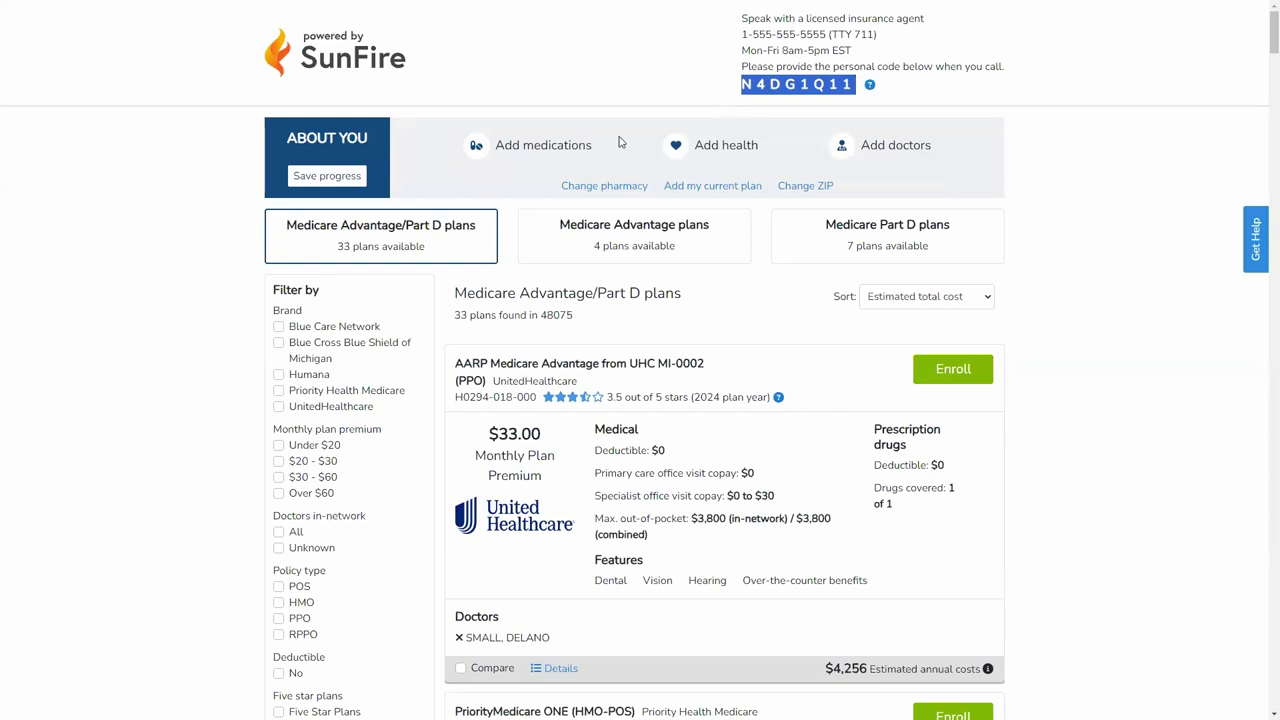
{"action": "right_click", "coordinate": [763, 92]}
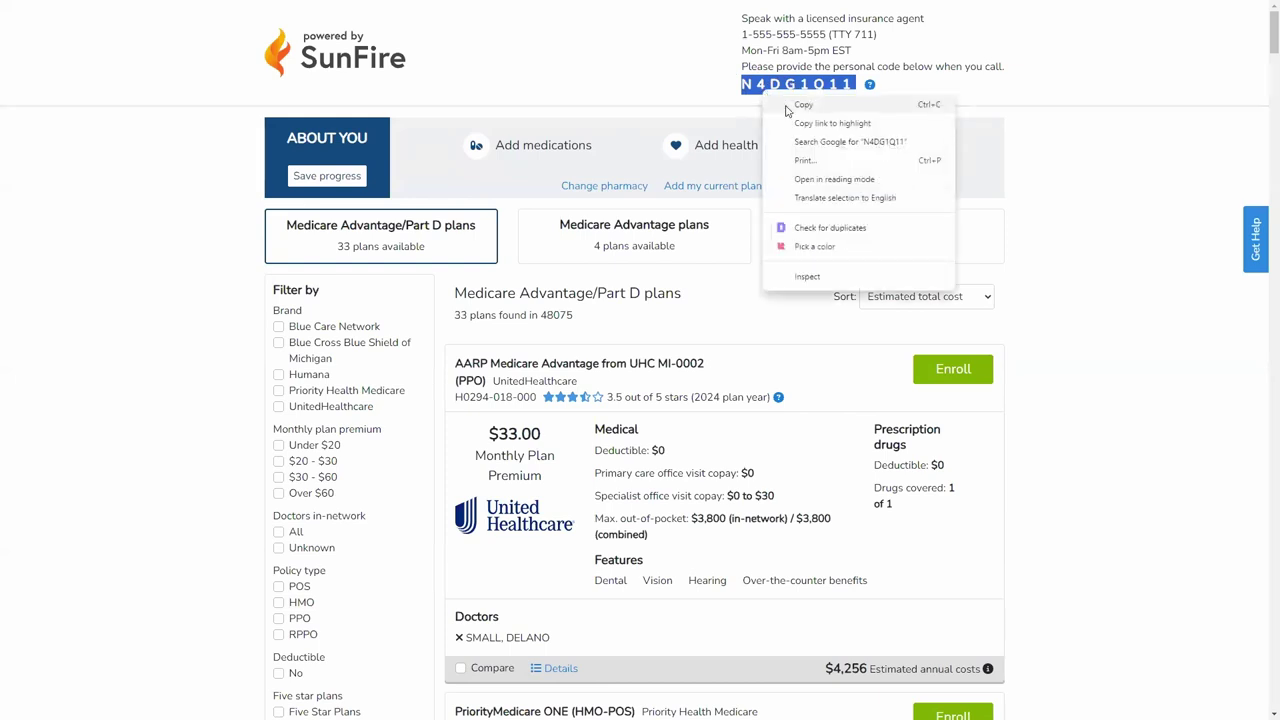
{"action": "left_click", "coordinate": [803, 105]}
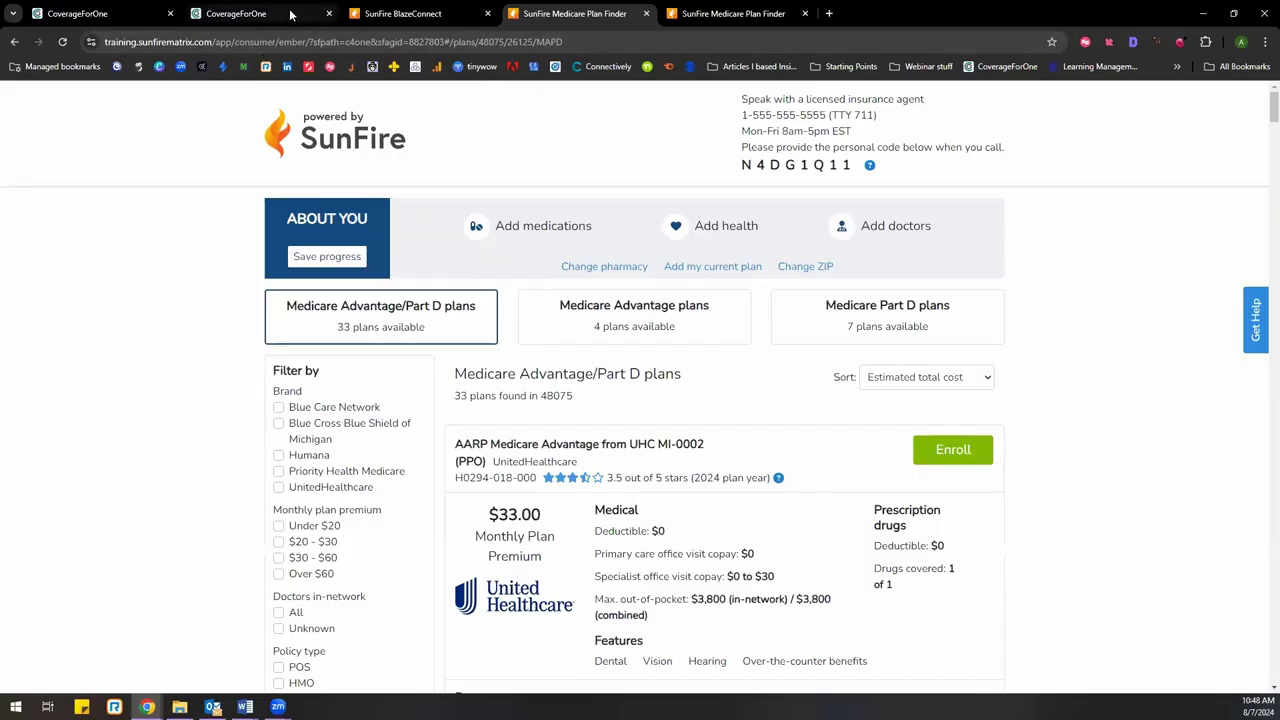
Switch to SunFire BlazeConnect, return to the agent dashboard, and start a new Quote & Enroll session
{"action": "left_click", "coordinate": [290, 13]}
{"action": "left_click", "coordinate": [716, 196]}
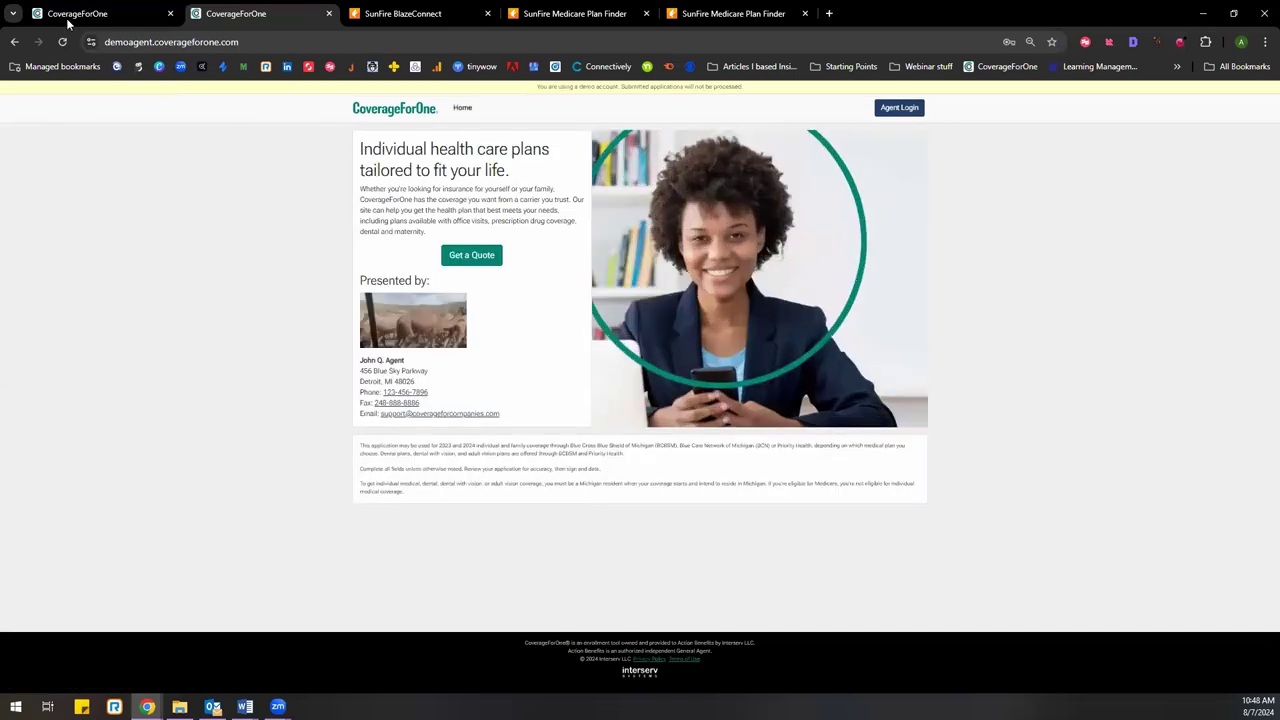
{"action": "left_click", "coordinate": [140, 11]}
{"action": "left_click", "coordinate": [257, 11]}
{"action": "left_click", "coordinate": [400, 13]}
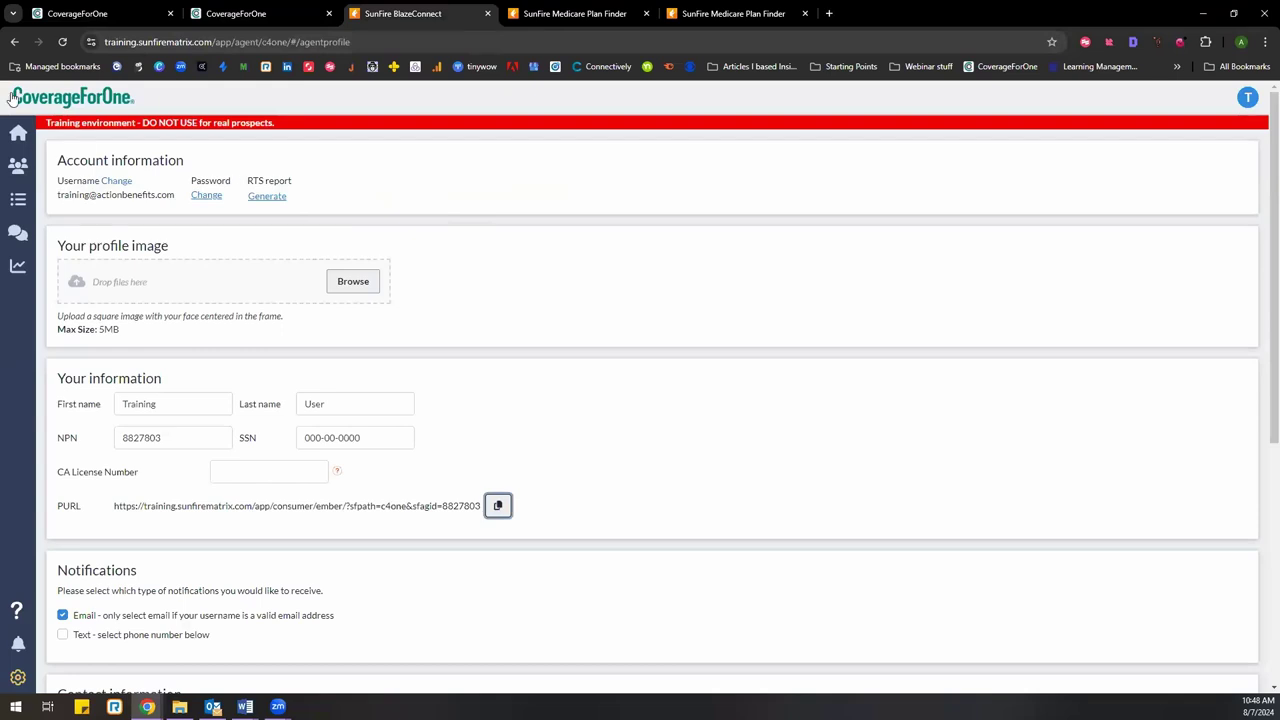
{"action": "left_click", "coordinate": [17, 138]}
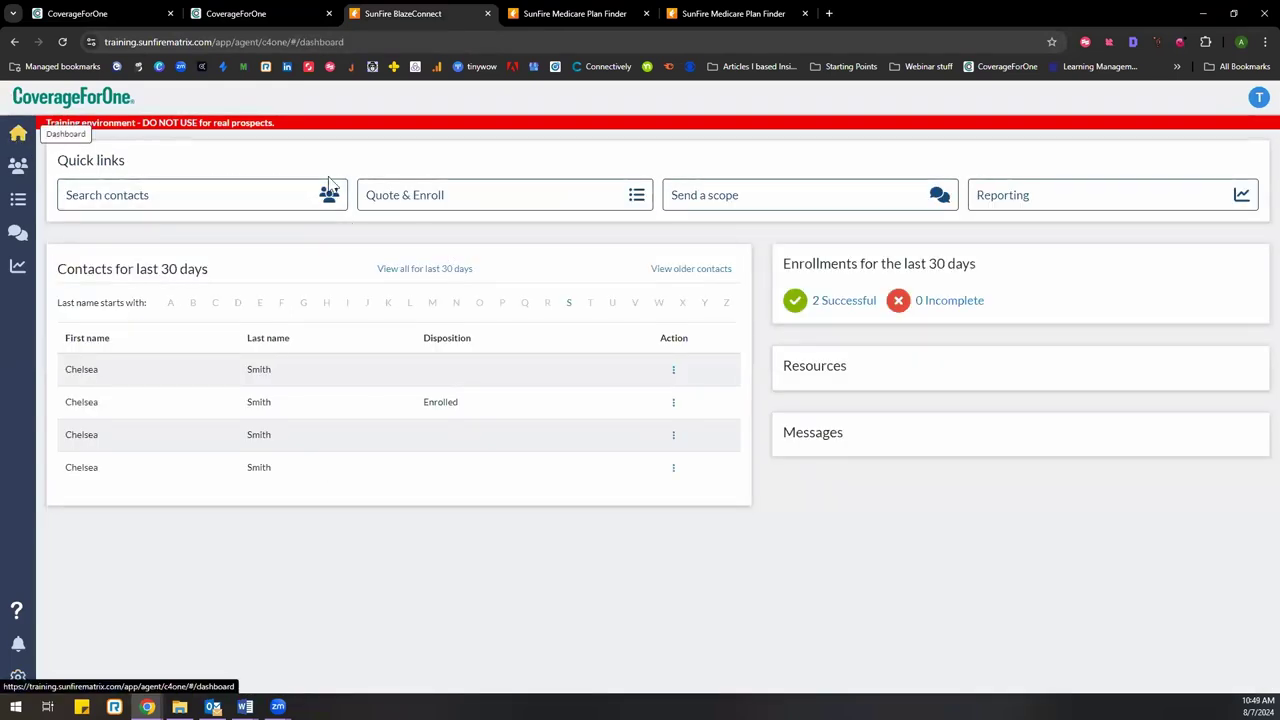
{"action": "left_click", "coordinate": [434, 194]}
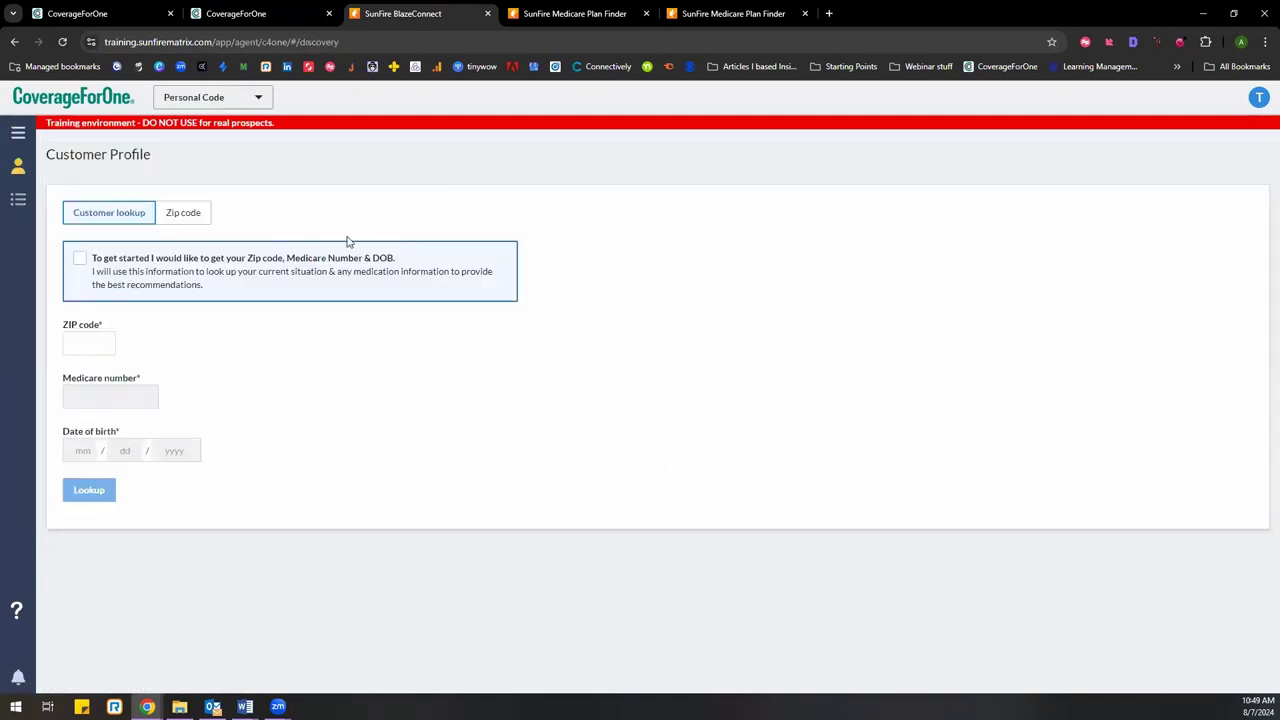
Paste the copied personal code into the Personal Code field of the customer profile and apply it
{"action": "left_click", "coordinate": [255, 102]}
{"action": "left_click", "coordinate": [249, 127]}
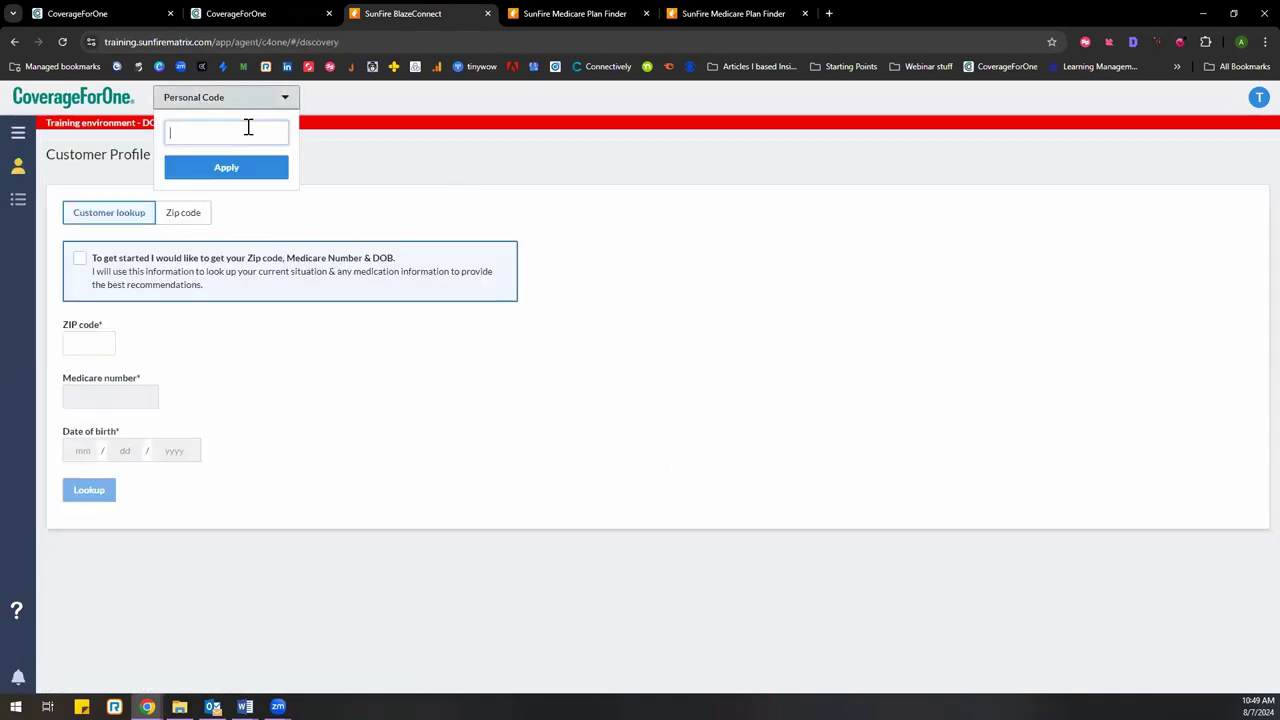
{"action": "right_click", "coordinate": [249, 127]}
{"action": "left_click", "coordinate": [324, 260]}
{"action": "left_click", "coordinate": [248, 178]}
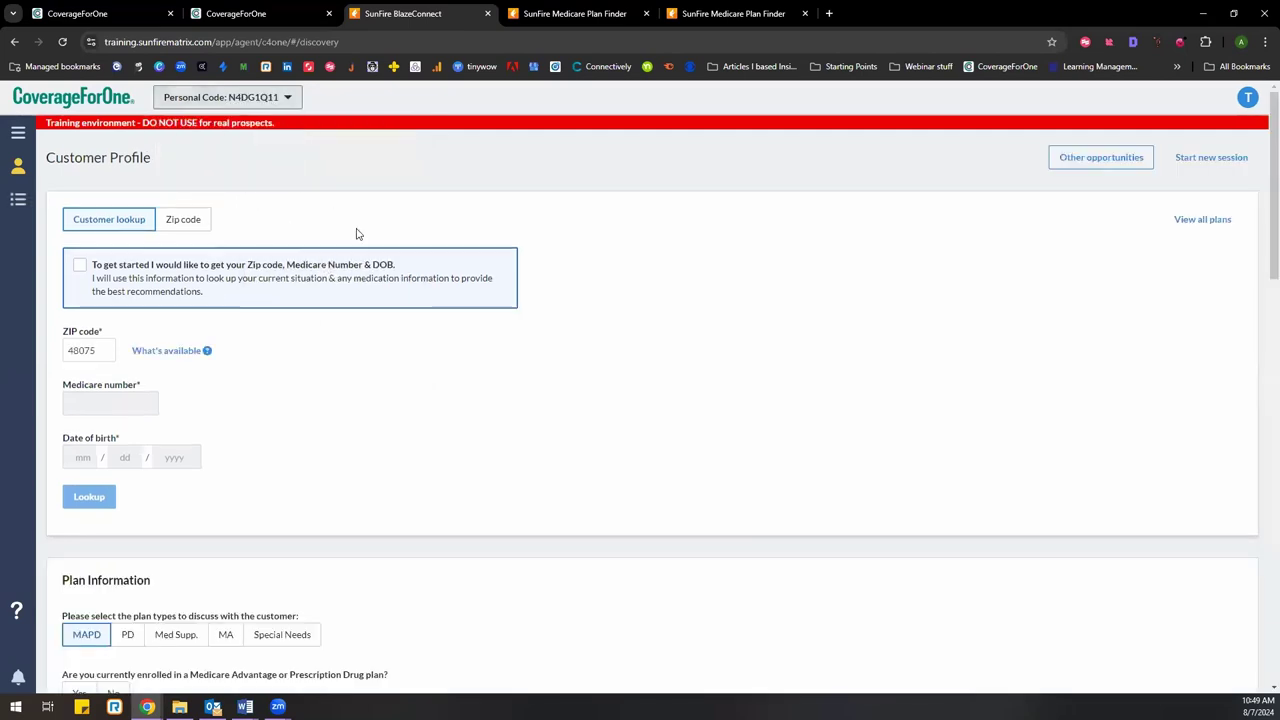
Examine the loaded customer profile, including the ZIP code, plan type, doctors, plan usage, medications, pharmacy and focus questions
{"action": "scroll", "coordinate": [349, 340], "scroll_direction": "down", "scroll_amount": 3}
{"action": "scroll", "coordinate": [349, 340], "scroll_direction": "up", "scroll_amount": 2}
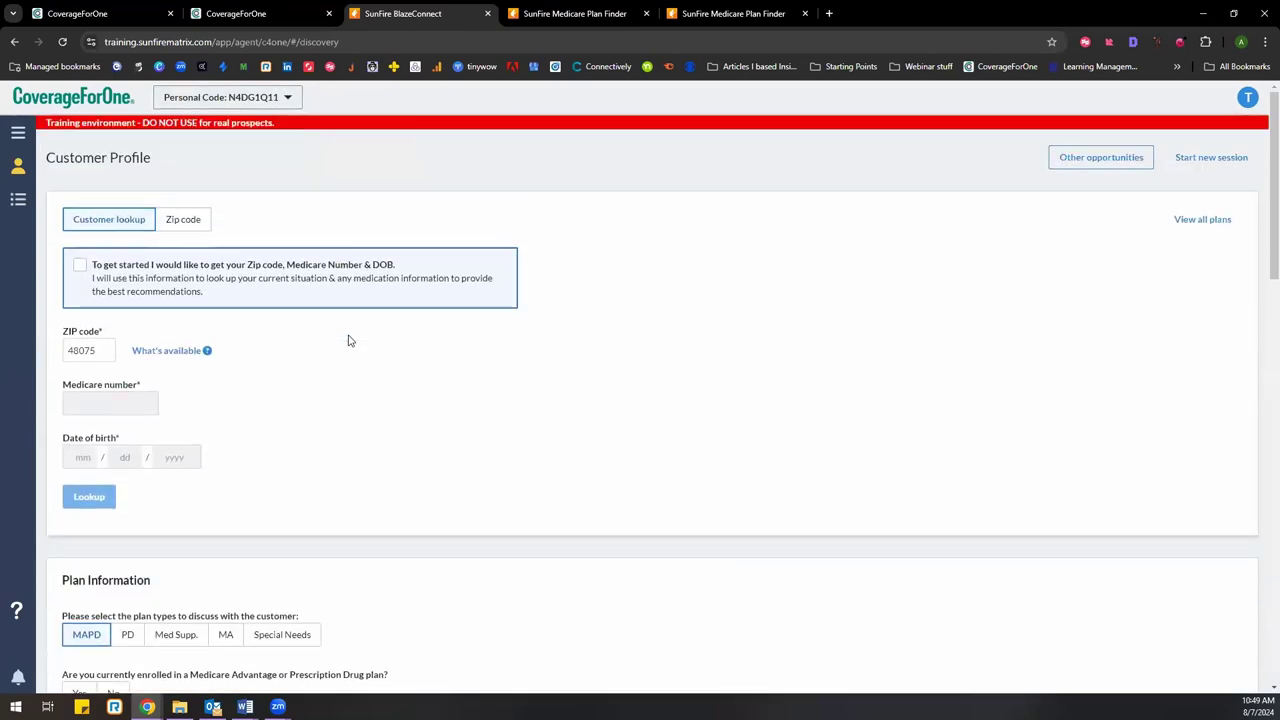
{"action": "scroll", "coordinate": [286, 451], "scroll_direction": "down", "scroll_amount": 4}
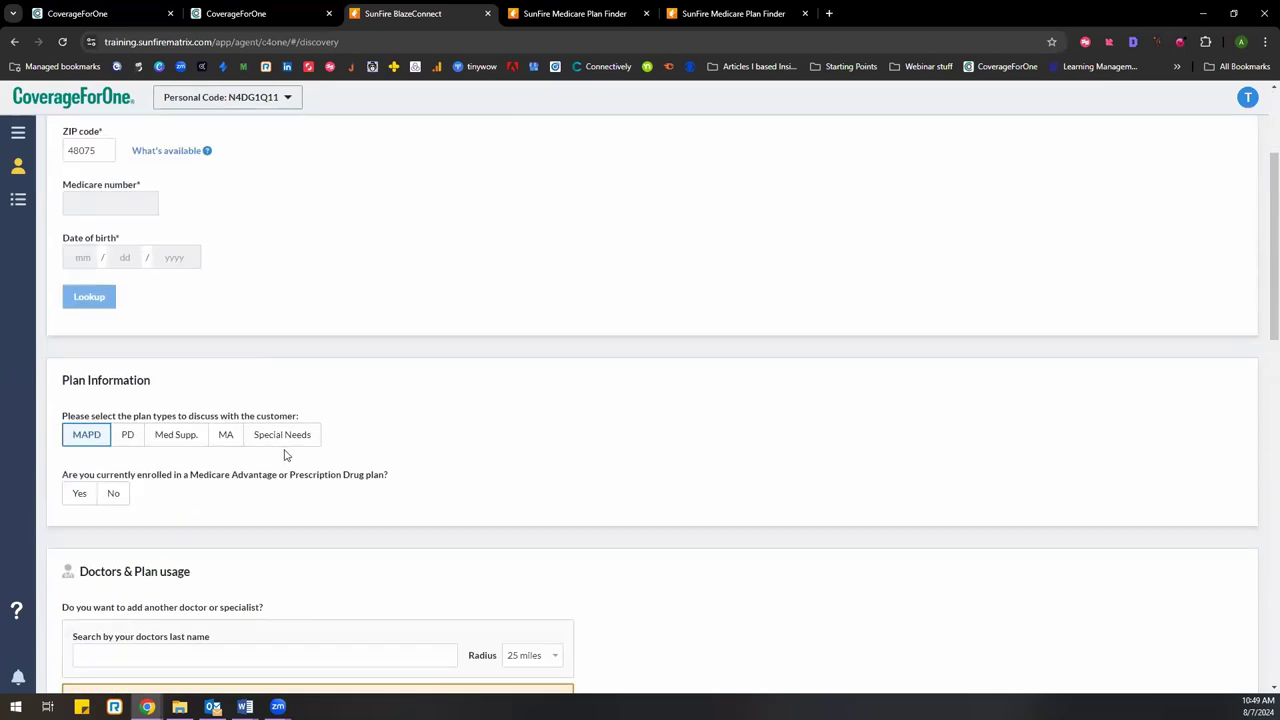
{"action": "scroll", "coordinate": [286, 450], "scroll_direction": "down", "scroll_amount": 4}
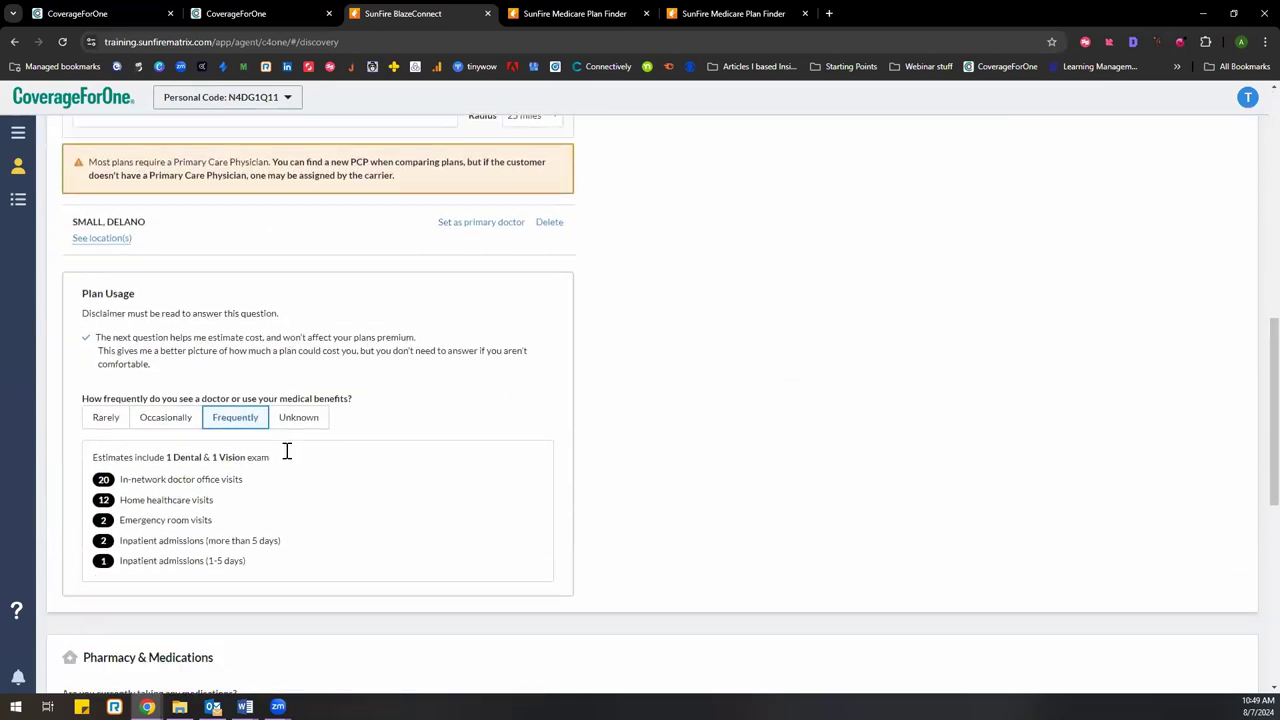
{"action": "scroll", "coordinate": [218, 500], "scroll_direction": "down", "scroll_amount": 4}
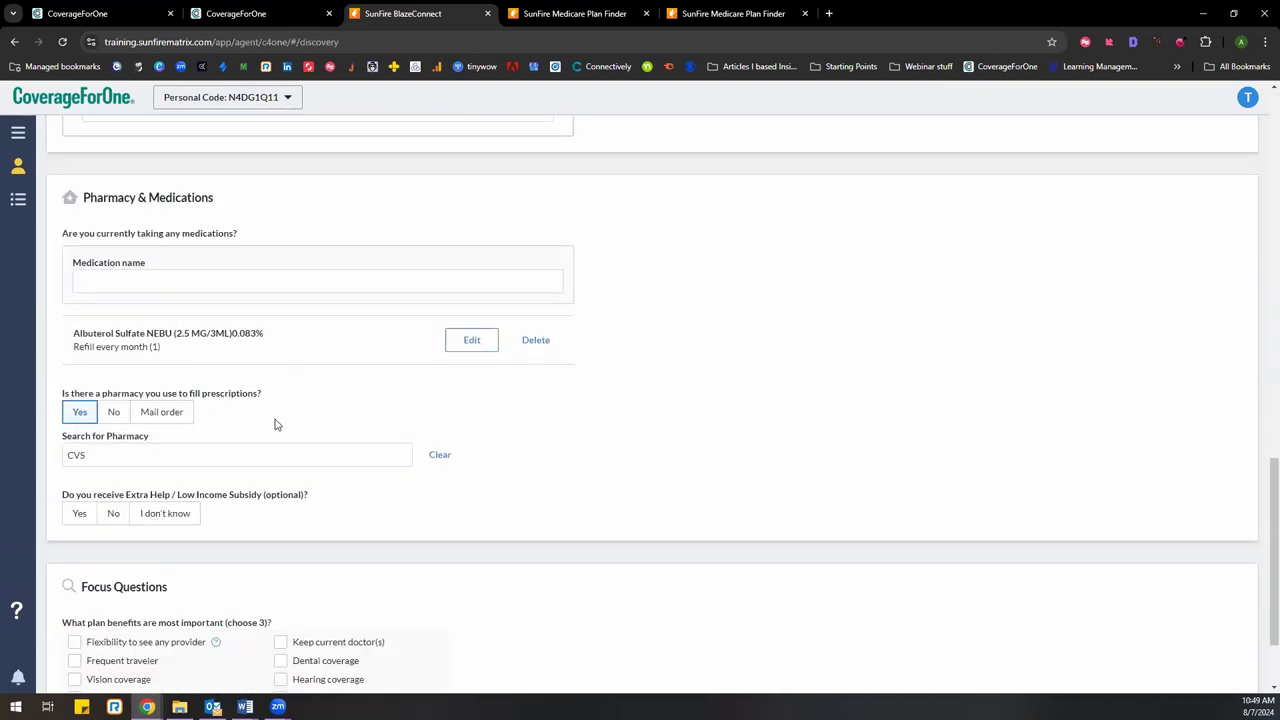
{"action": "scroll", "coordinate": [274, 423], "scroll_direction": "down", "scroll_amount": 2}
{"action": "scroll", "coordinate": [248, 279], "scroll_direction": "up", "scroll_amount": 1}
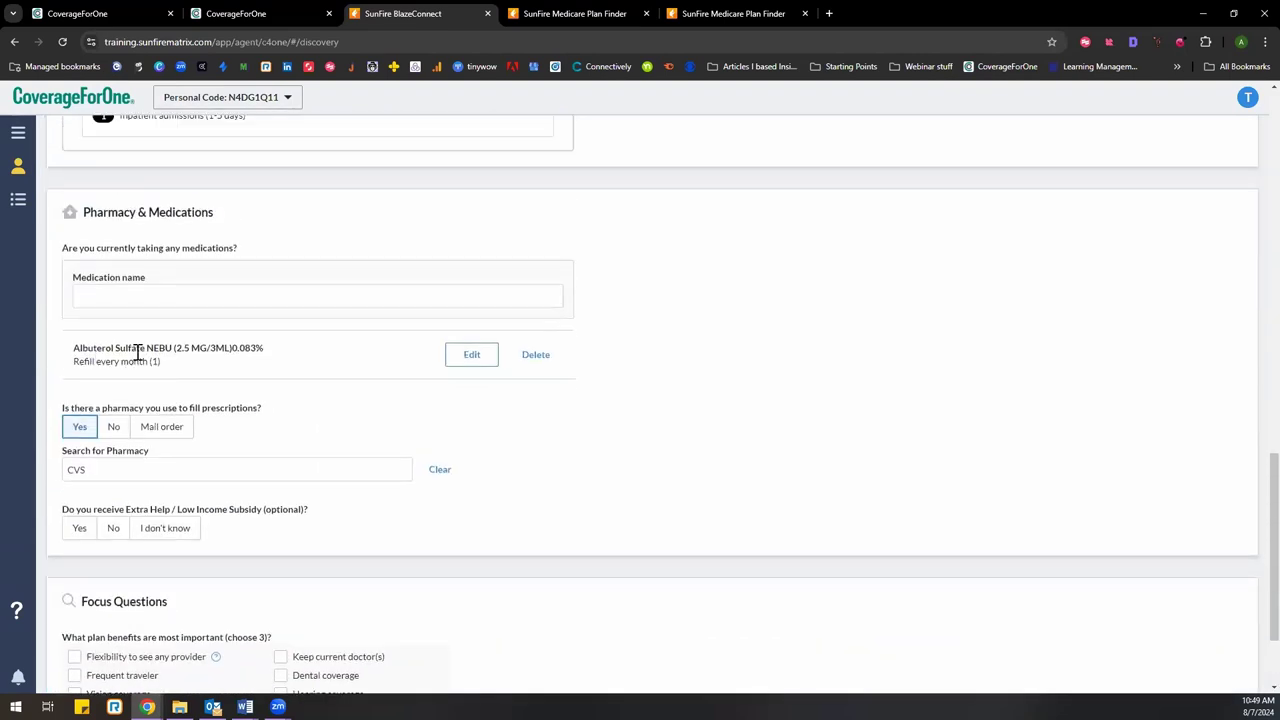
{"action": "scroll", "coordinate": [415, 465], "scroll_direction": "down", "scroll_amount": 1}
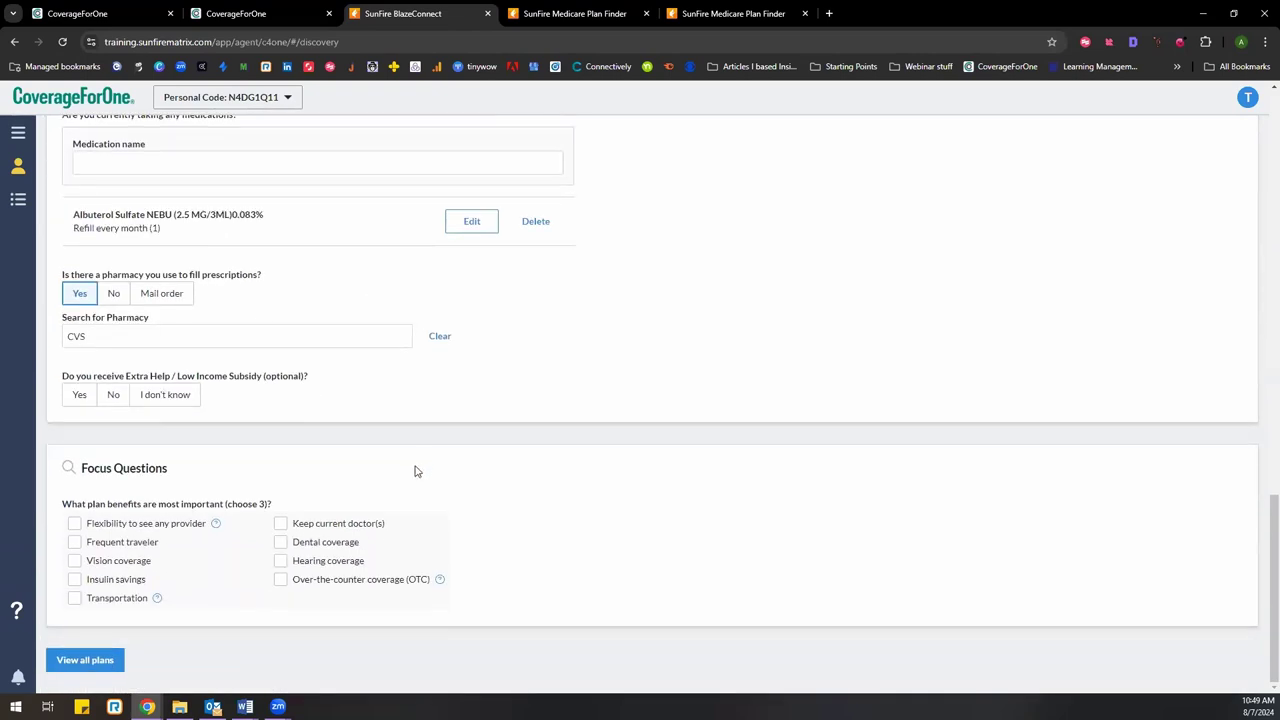
{"action": "scroll", "coordinate": [362, 607], "scroll_direction": "up", "scroll_amount": 1}
{"action": "scroll", "coordinate": [360, 603], "scroll_direction": "up", "scroll_amount": 15}
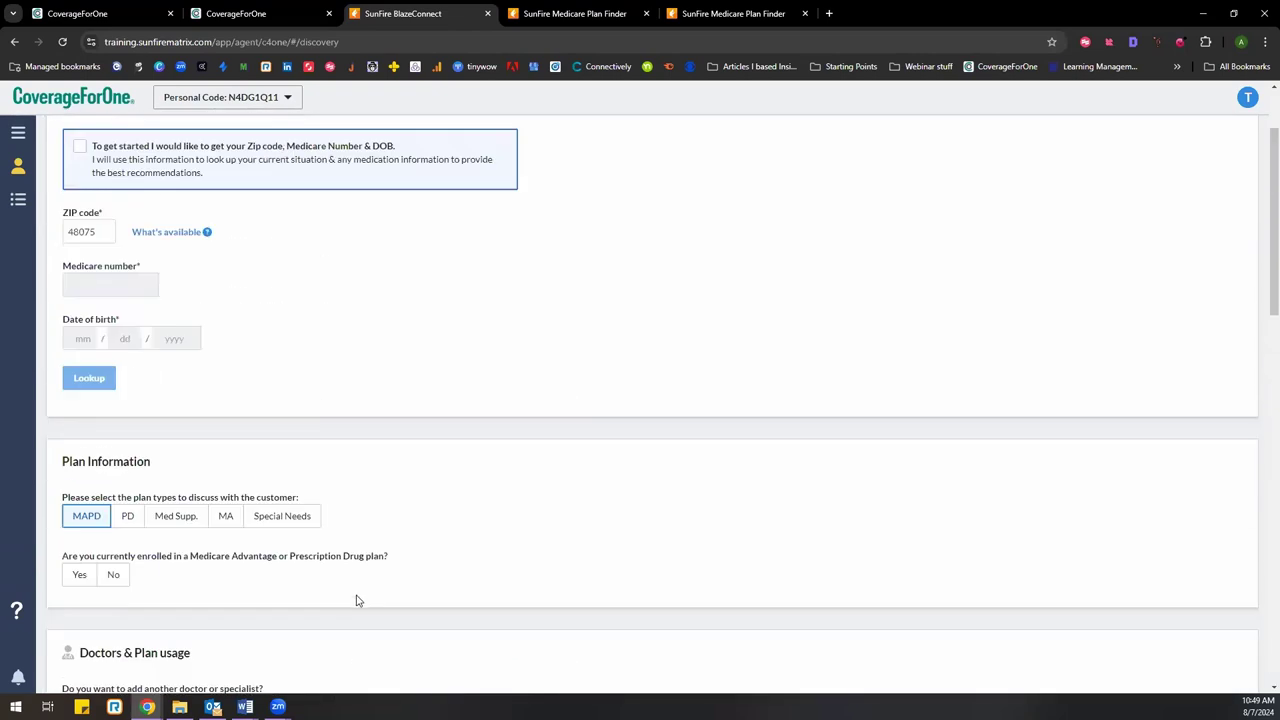
{"action": "scroll", "coordinate": [360, 595], "scroll_direction": "down", "scroll_amount": 13}
{"action": "scroll", "coordinate": [400, 583], "scroll_direction": "down", "scroll_amount": 4}
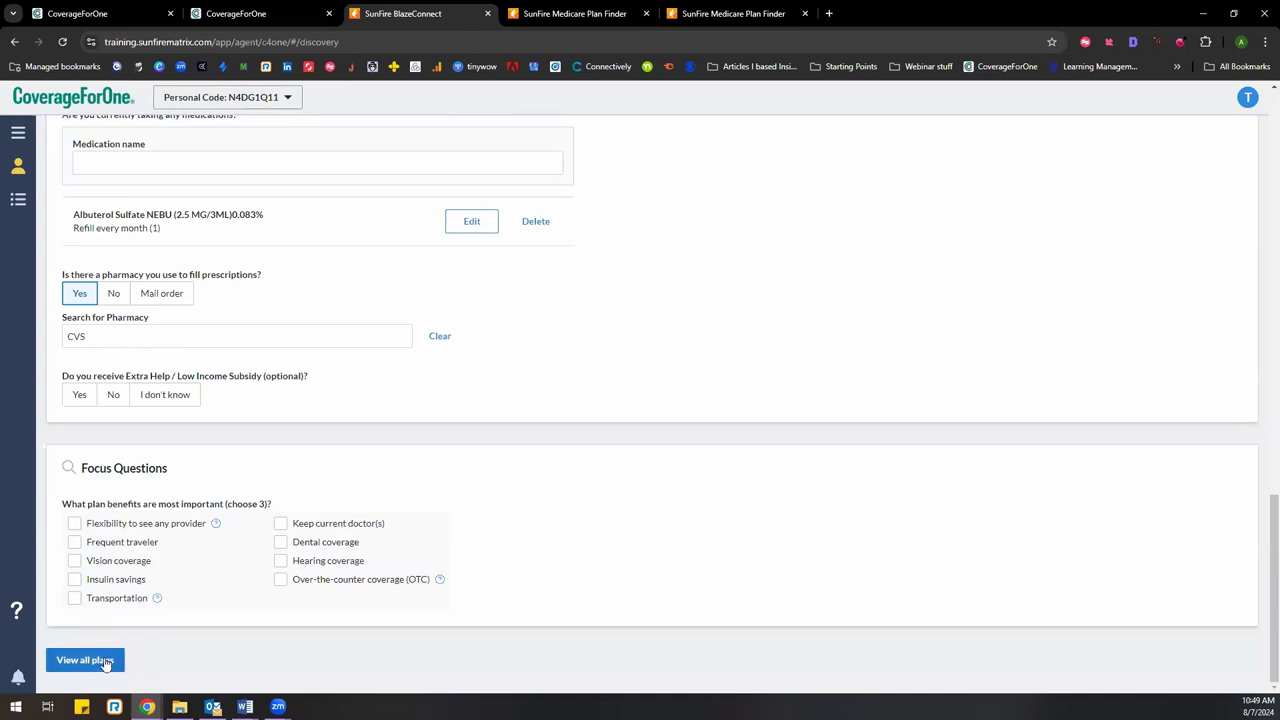
View all plans for the customer profile and examine the first plan's costs, benefits, pharmacy and doctor coverage
{"action": "left_click", "coordinate": [104, 661]}
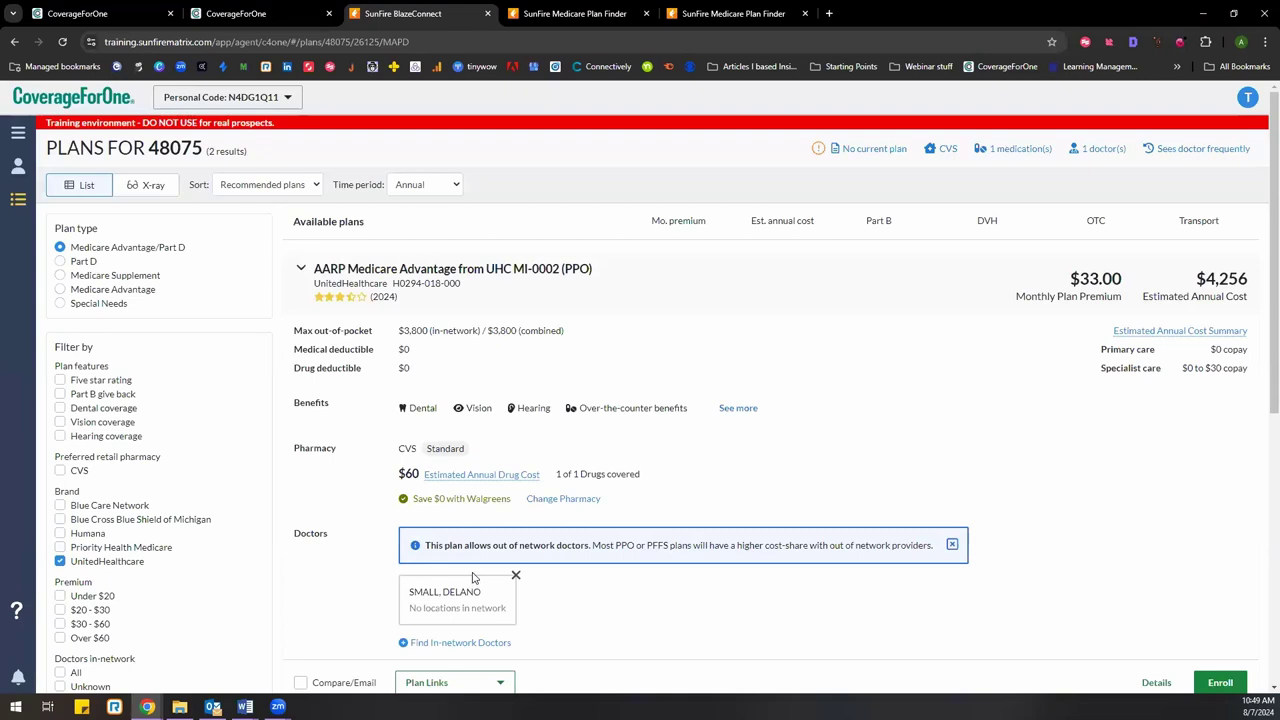
{"action": "scroll", "coordinate": [358, 533], "scroll_direction": "down", "scroll_amount": 1}
{"action": "scroll", "coordinate": [358, 533], "scroll_direction": "down", "scroll_amount": 1}
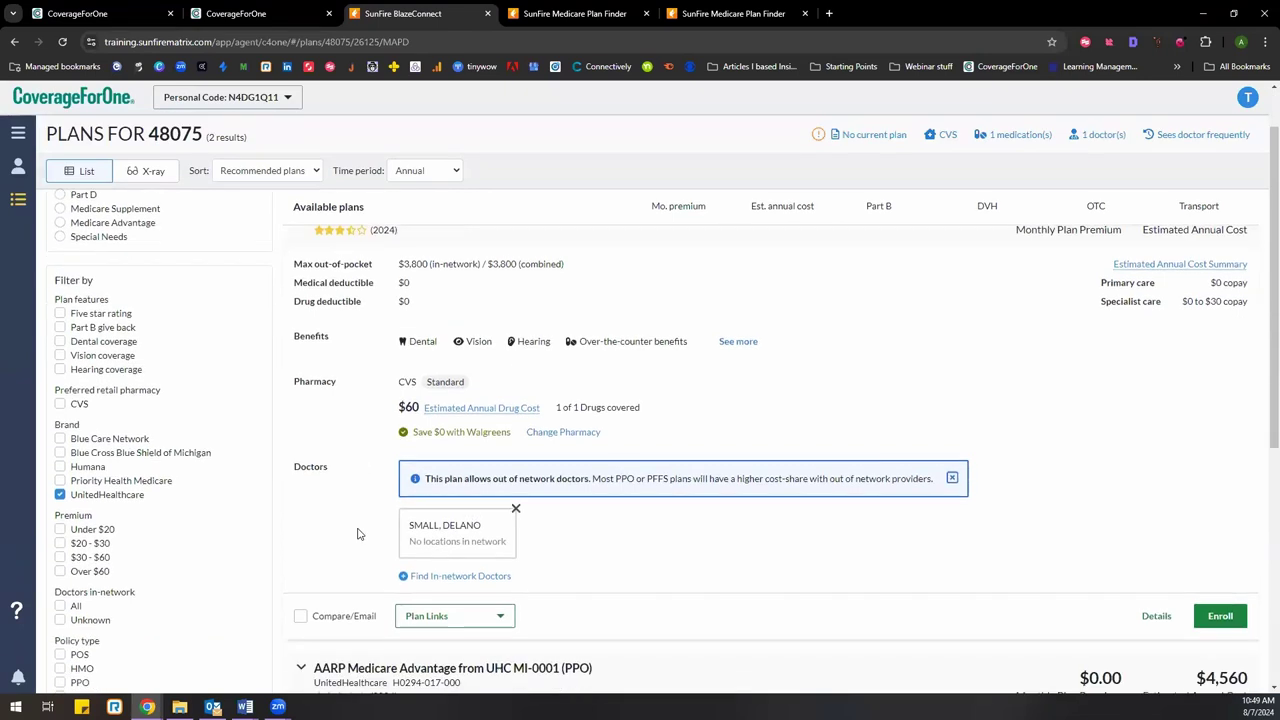
{"action": "scroll", "coordinate": [358, 533], "scroll_direction": "up", "scroll_amount": 2}
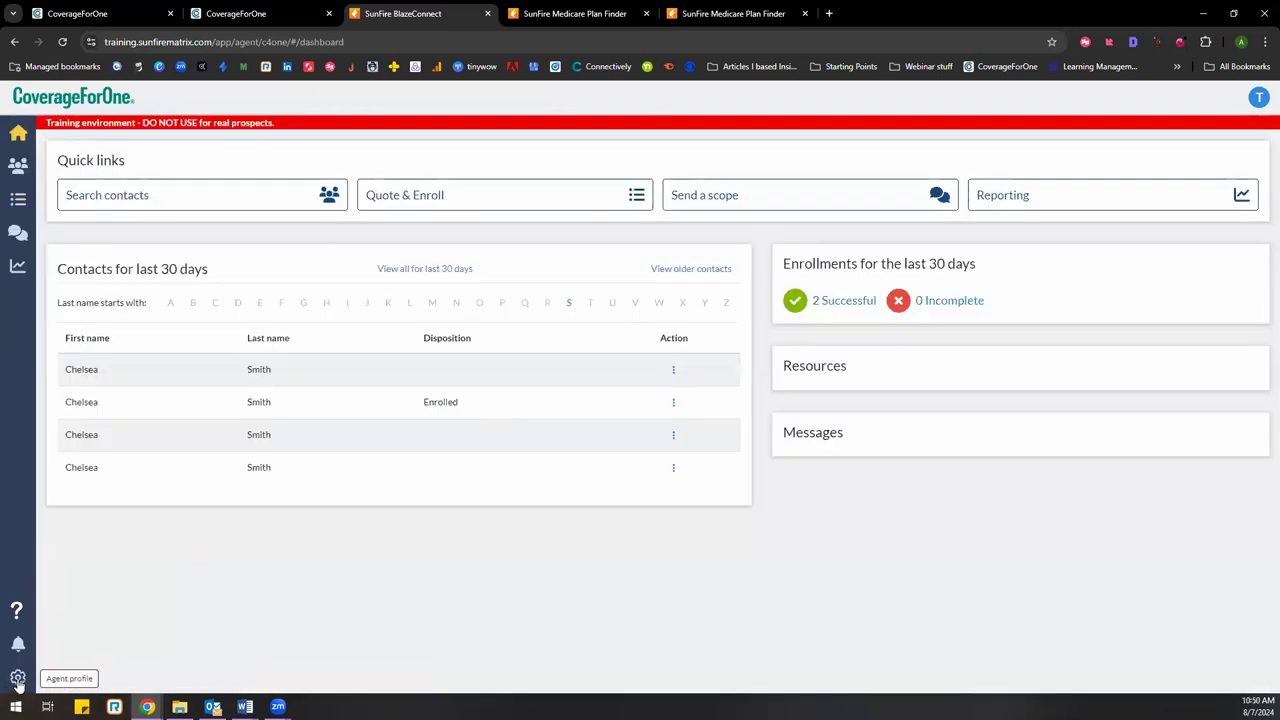
Copy the PURL from the agent profile and return to the agent dashboard
{"action": "left_click", "coordinate": [17, 680]}
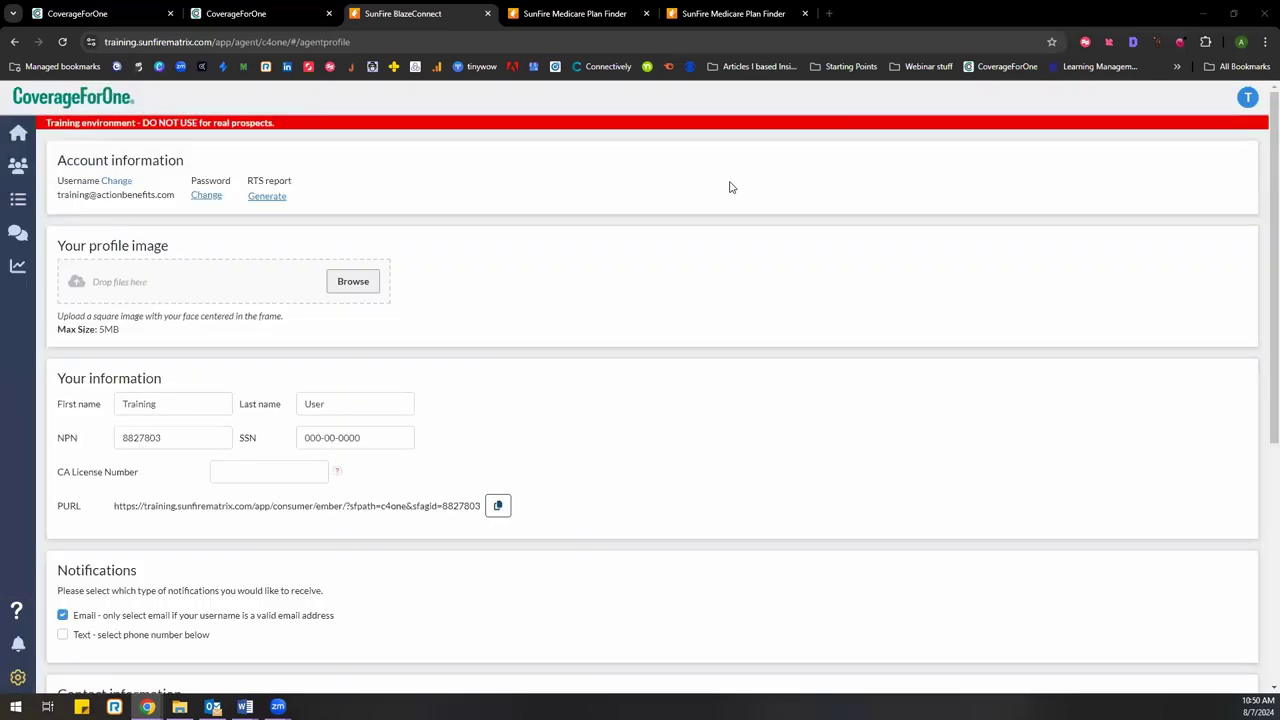
{"action": "left_click", "coordinate": [497, 510]}
{"action": "scroll", "coordinate": [455, 525], "scroll_direction": "down", "scroll_amount": 3}
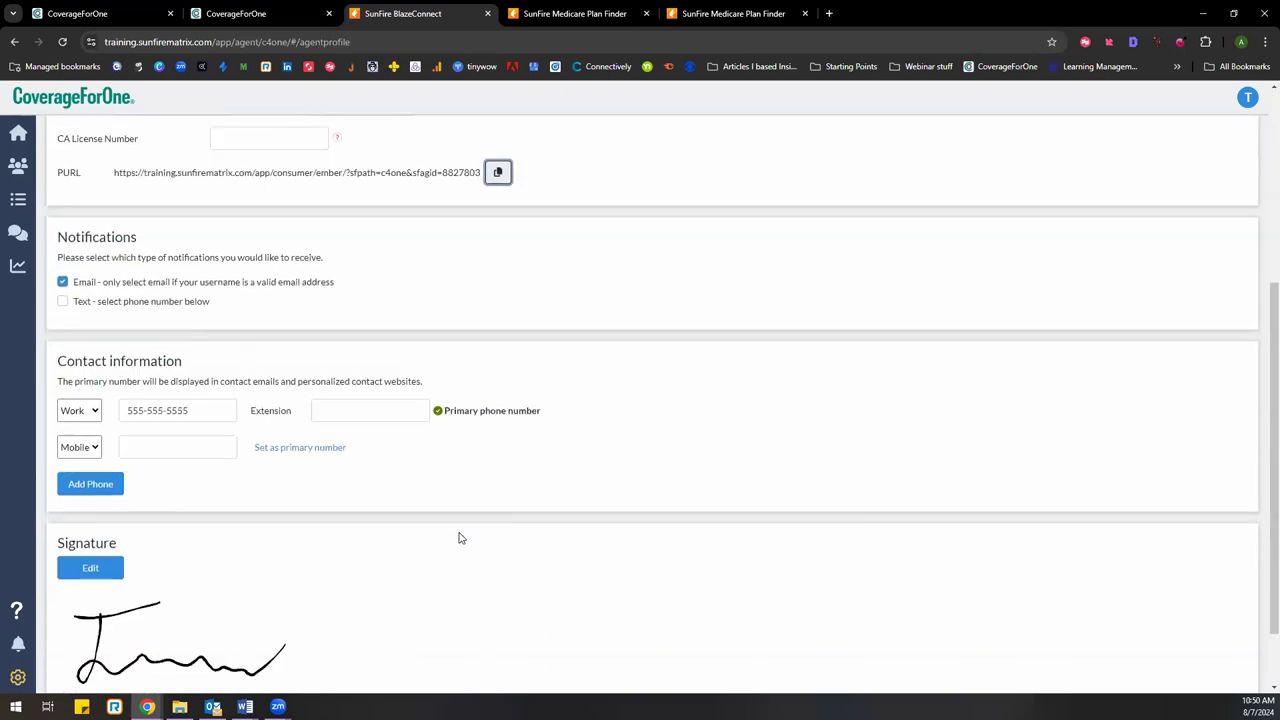
{"action": "scroll", "coordinate": [459, 538], "scroll_direction": "down", "scroll_amount": 1}
{"action": "scroll", "coordinate": [457, 534], "scroll_direction": "up", "scroll_amount": 4}
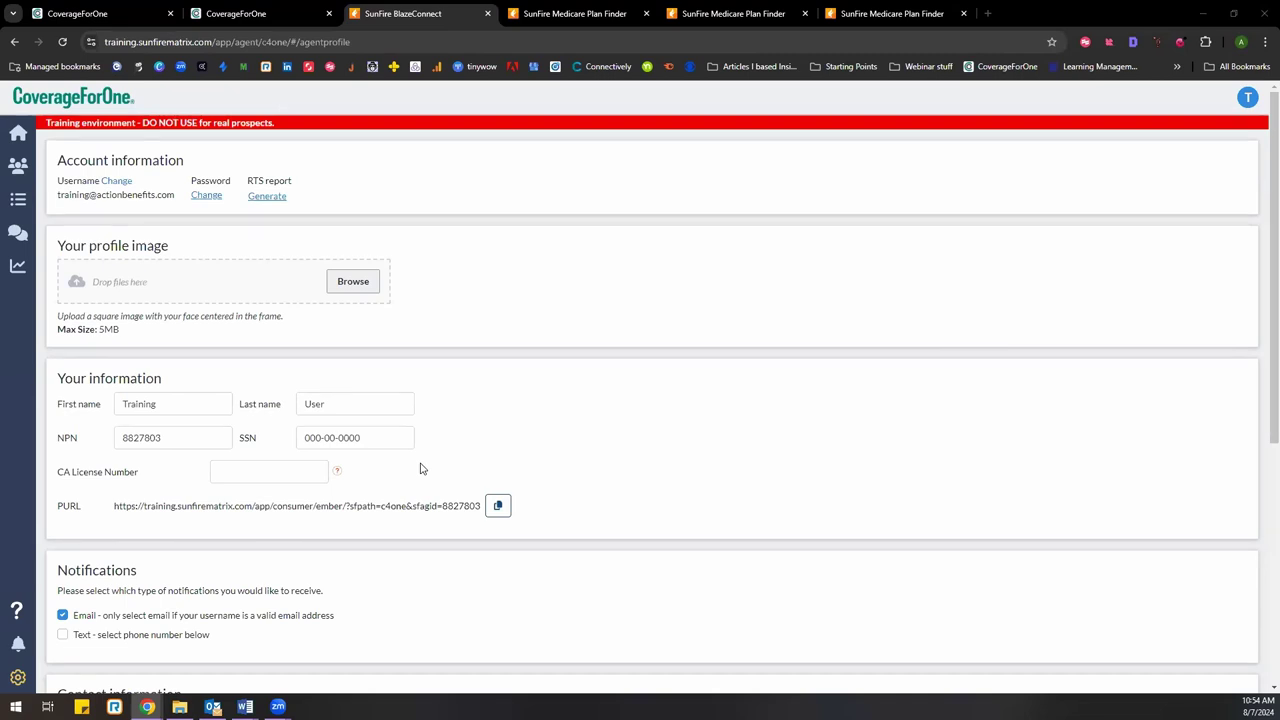
{"action": "left_click", "coordinate": [18, 133]}
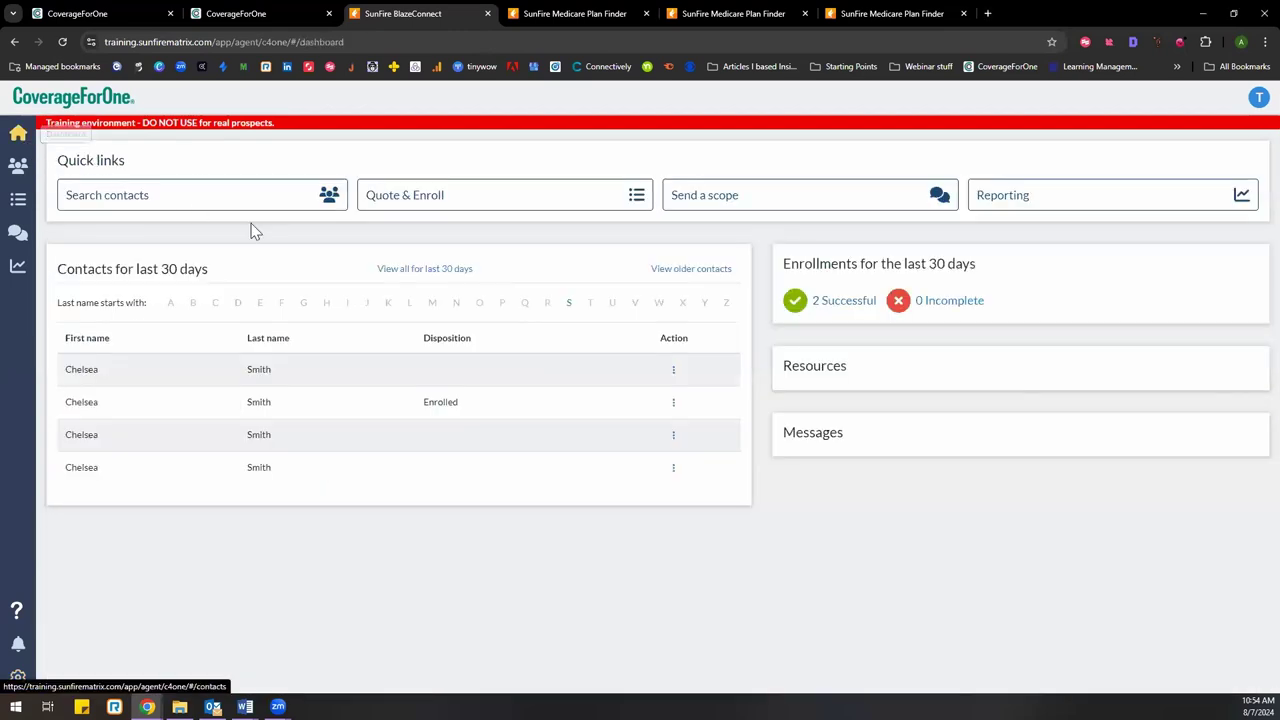